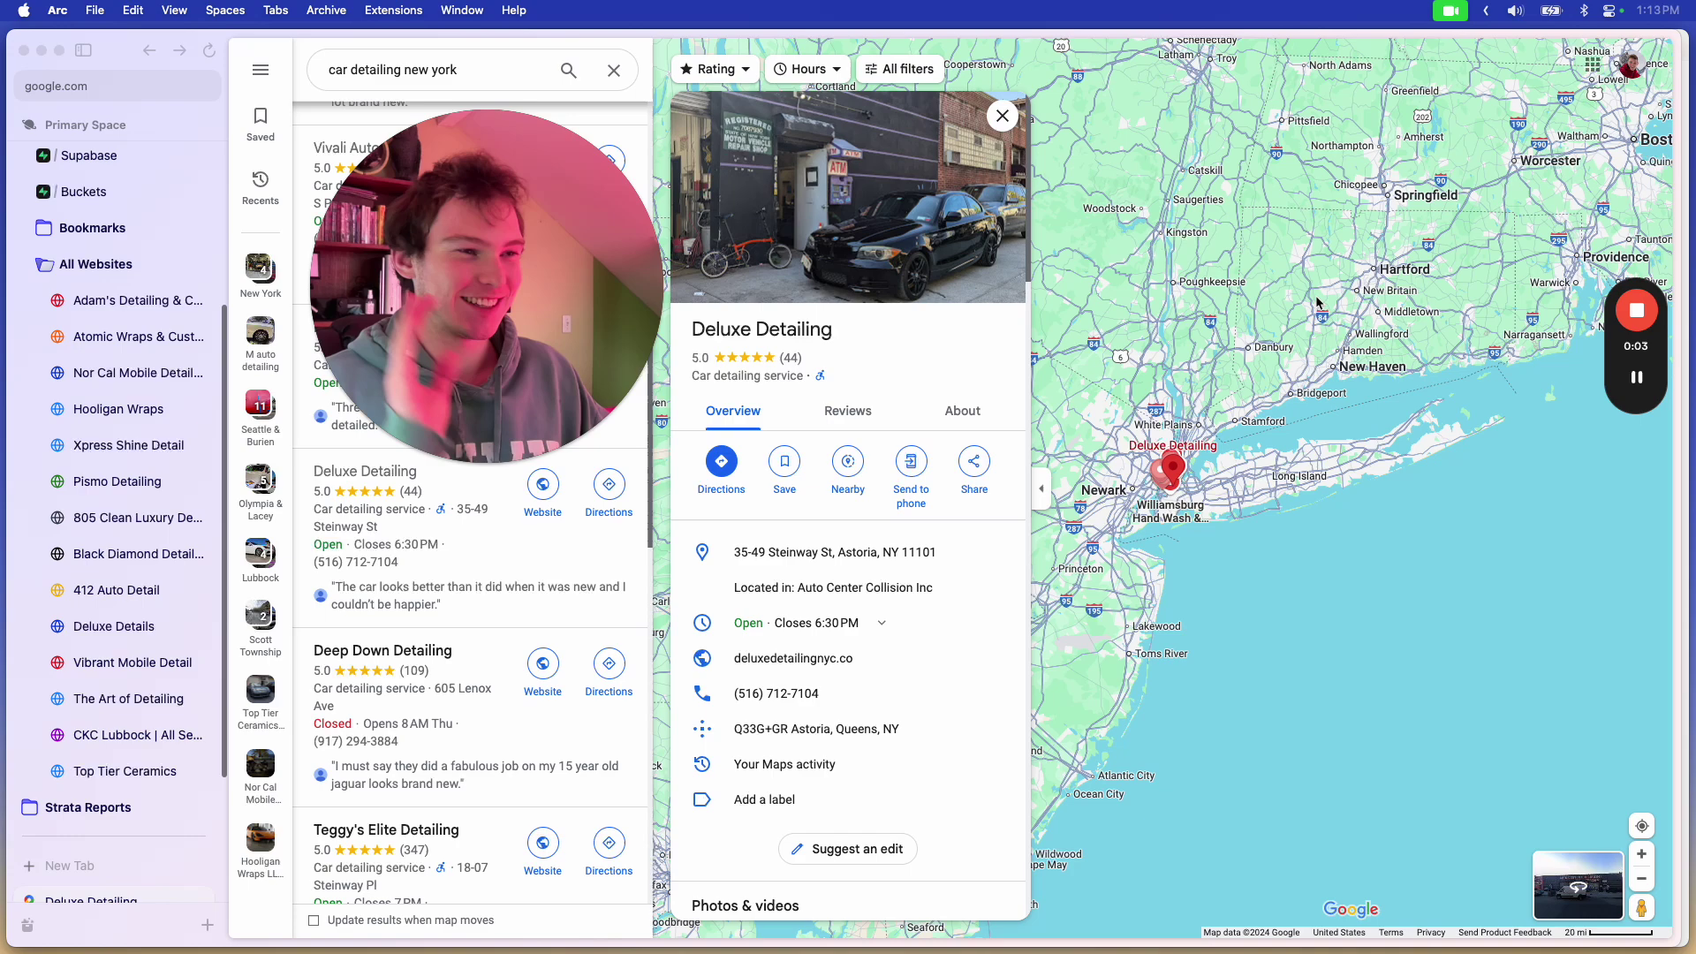
Step: Preview the Xpress Shine, Nor Cal, Atomic Wraps, Hooligan, Pismo and 805 Clean sites, ending on Adam's Detailing
left_click(100, 300)
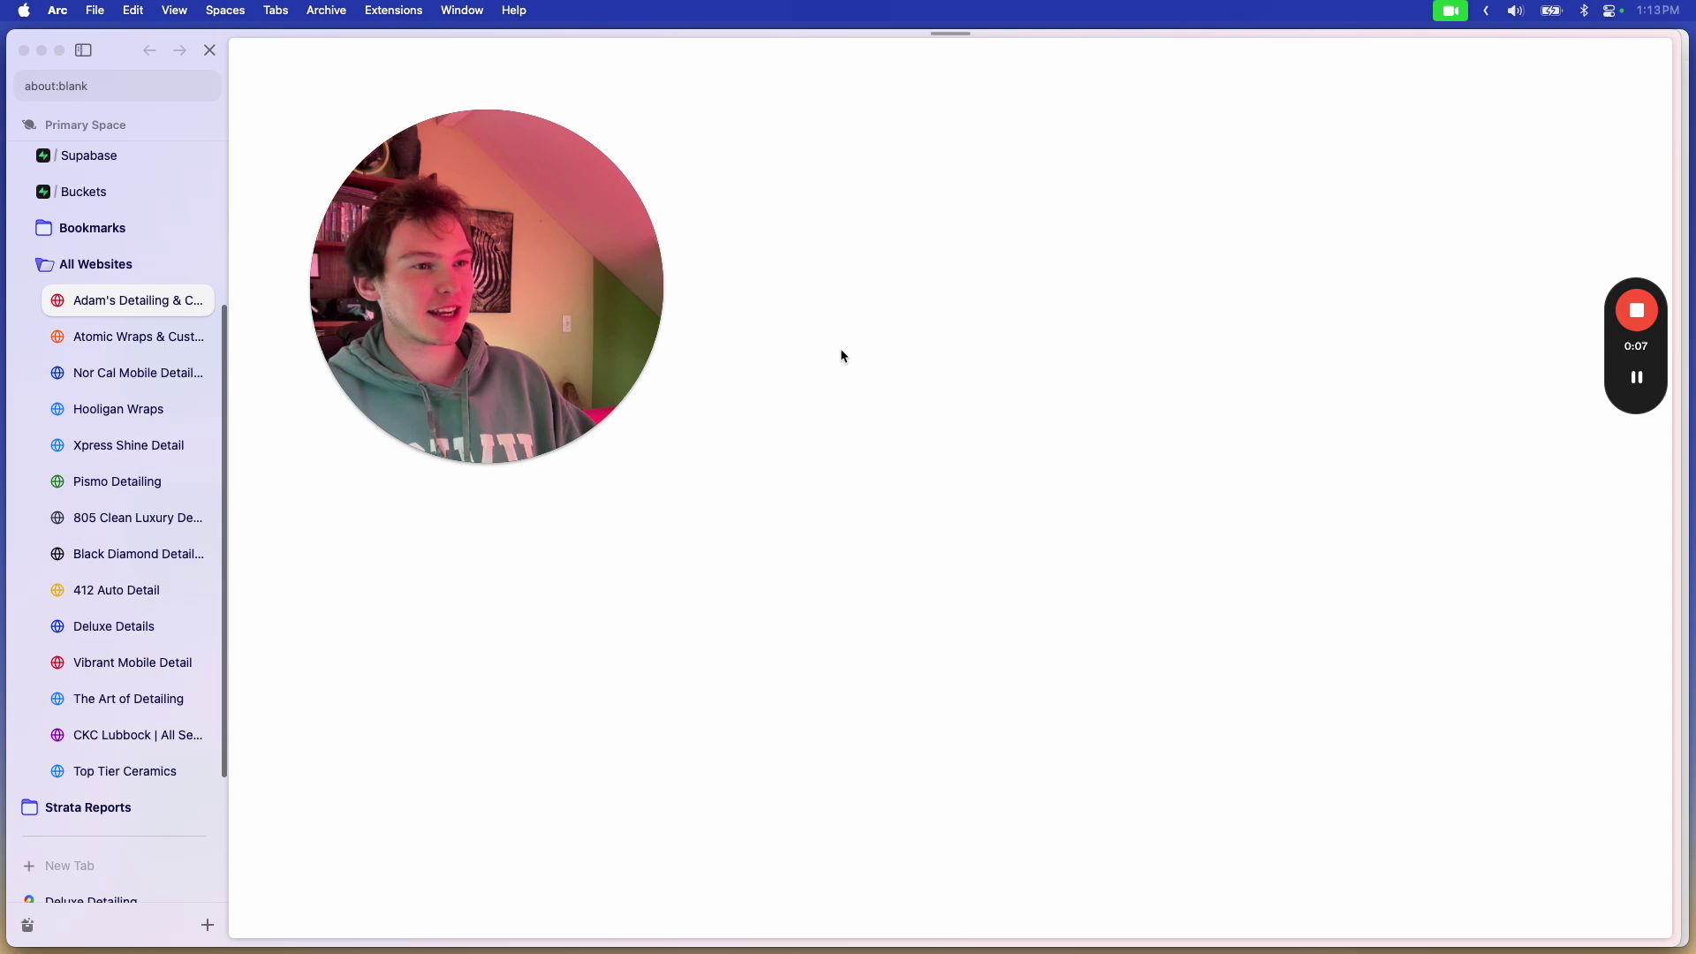
left_click(128, 445)
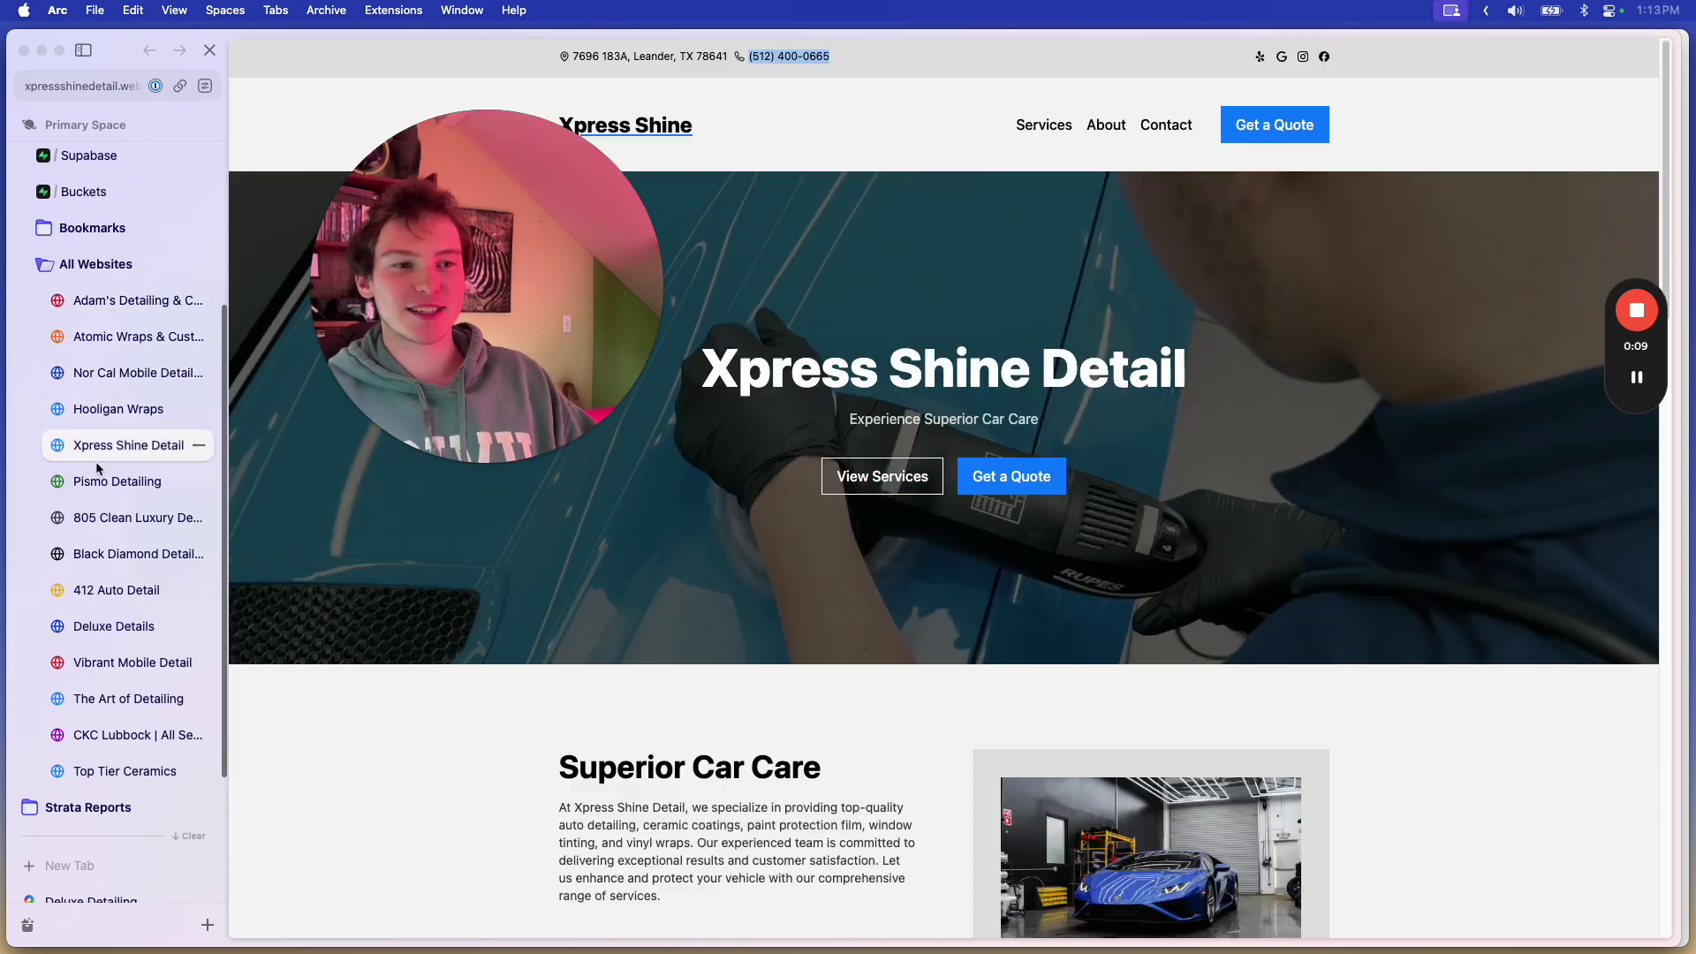
left_click(119, 372)
left_click(98, 301)
left_click(119, 338)
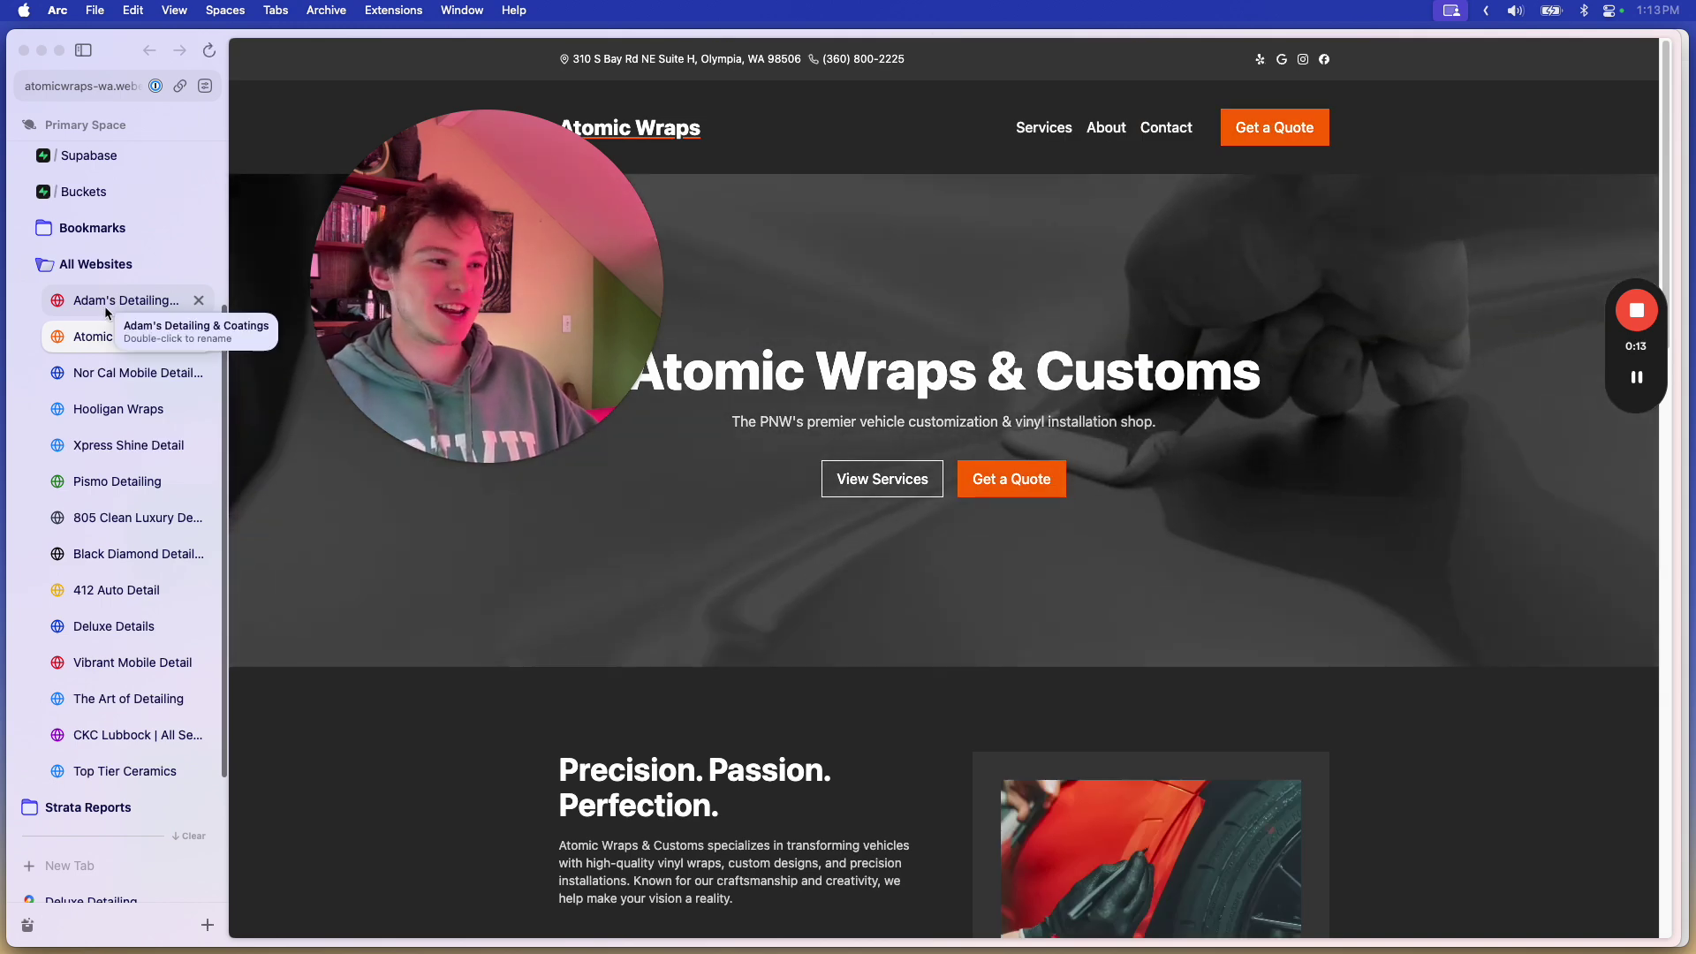
left_click(104, 306)
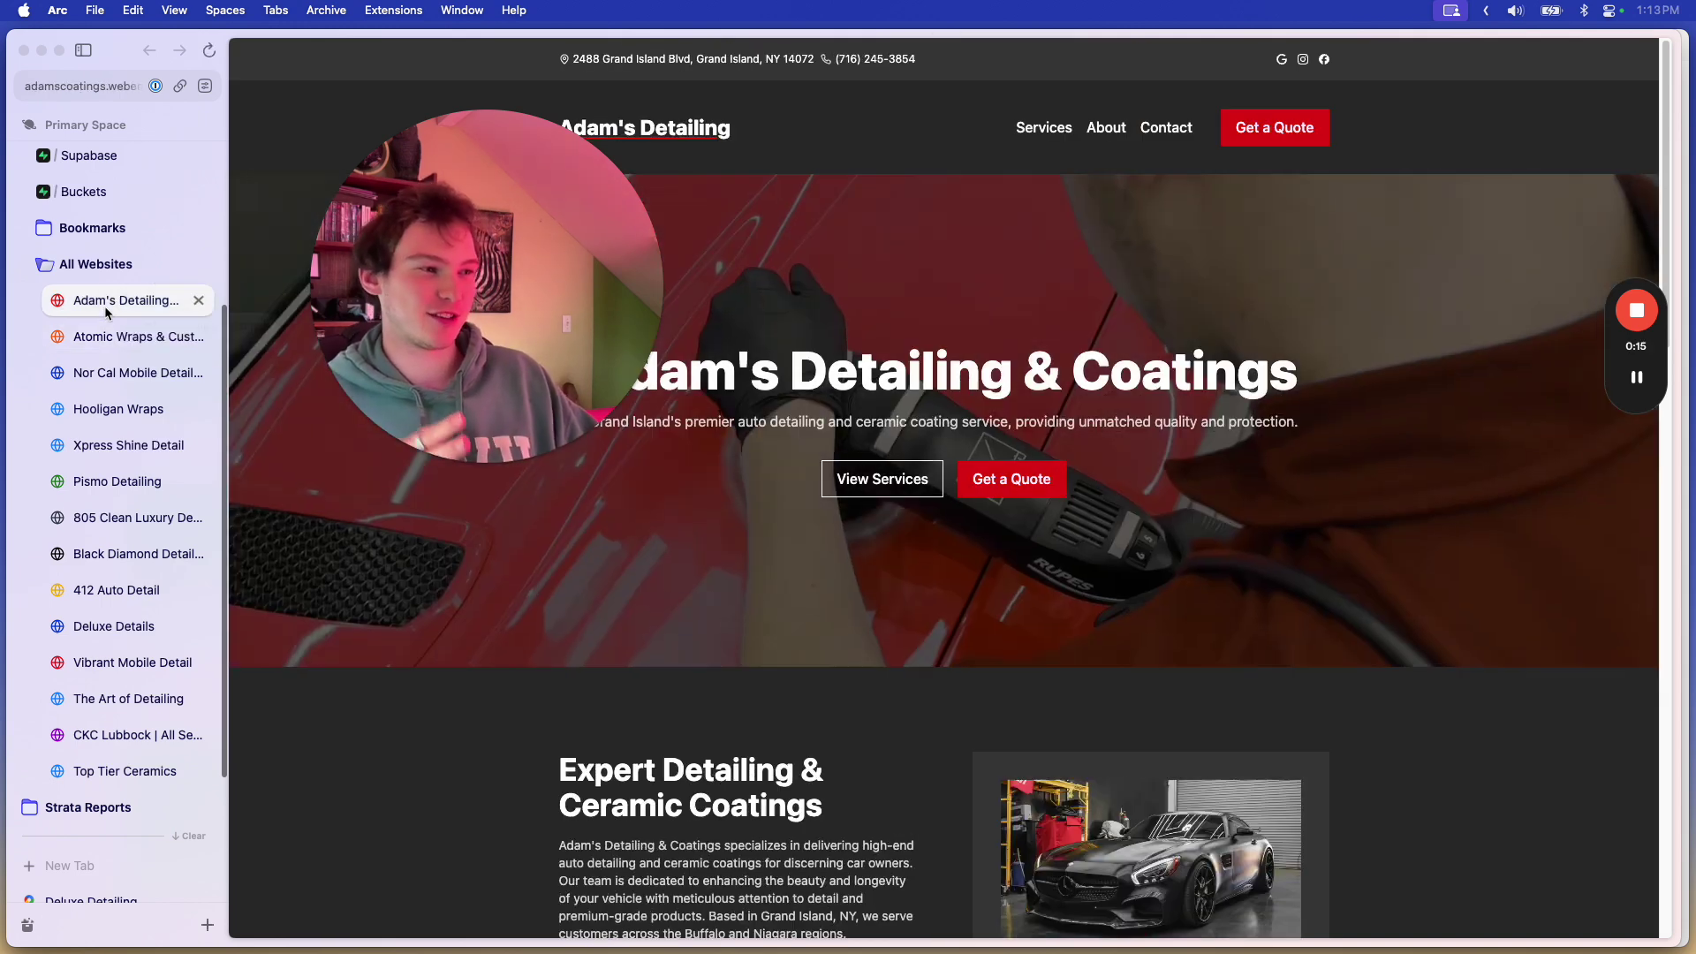
left_click(103, 372)
left_click(101, 410)
left_click(105, 445)
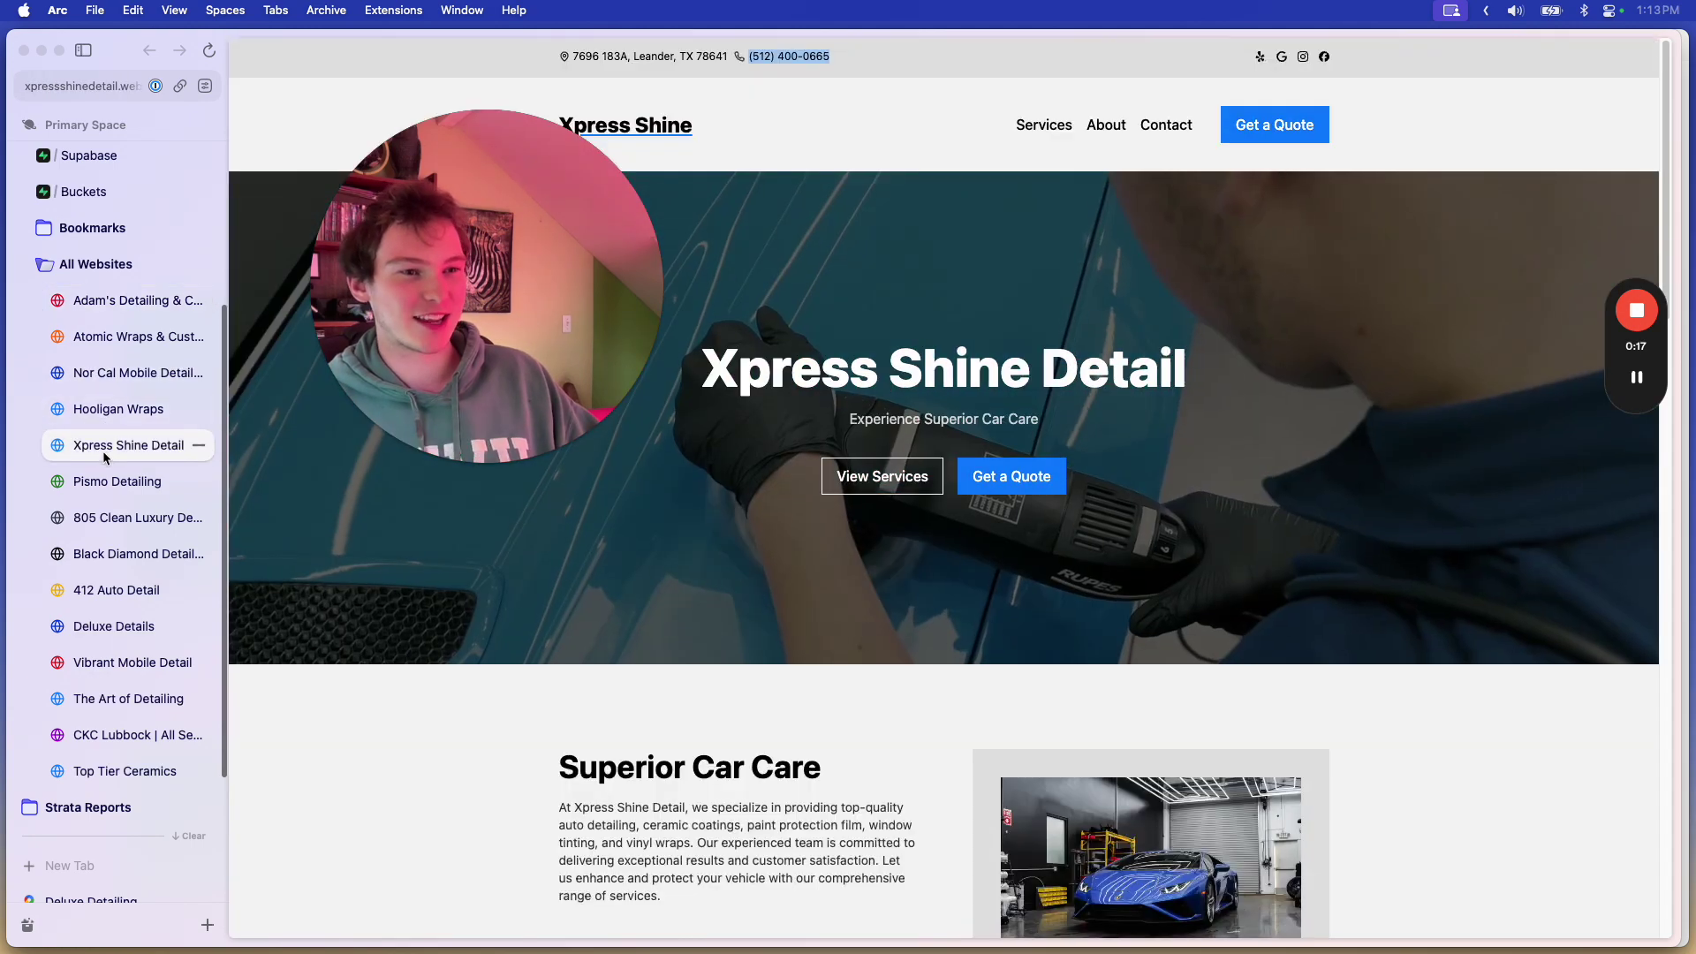
left_click(111, 481)
left_click(111, 516)
left_click(109, 448)
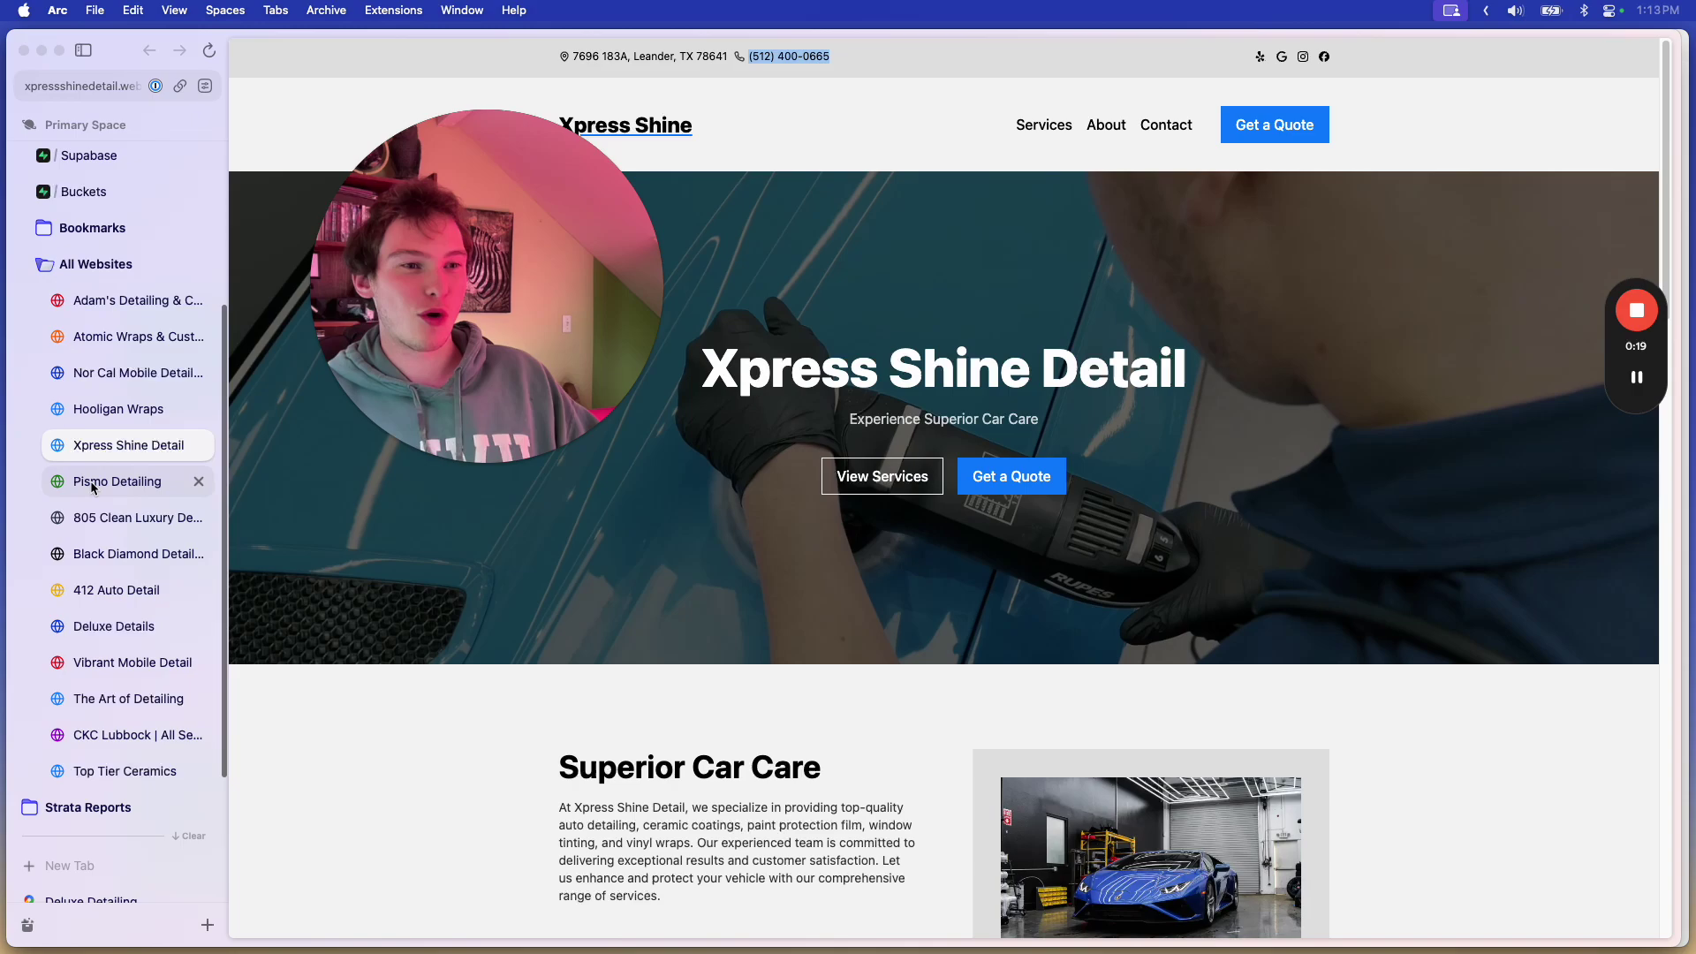
left_click(112, 482)
scroll(823, 574, "down", 10)
scroll(822, 574, "up", 5)
scroll(641, 530, "up", 3)
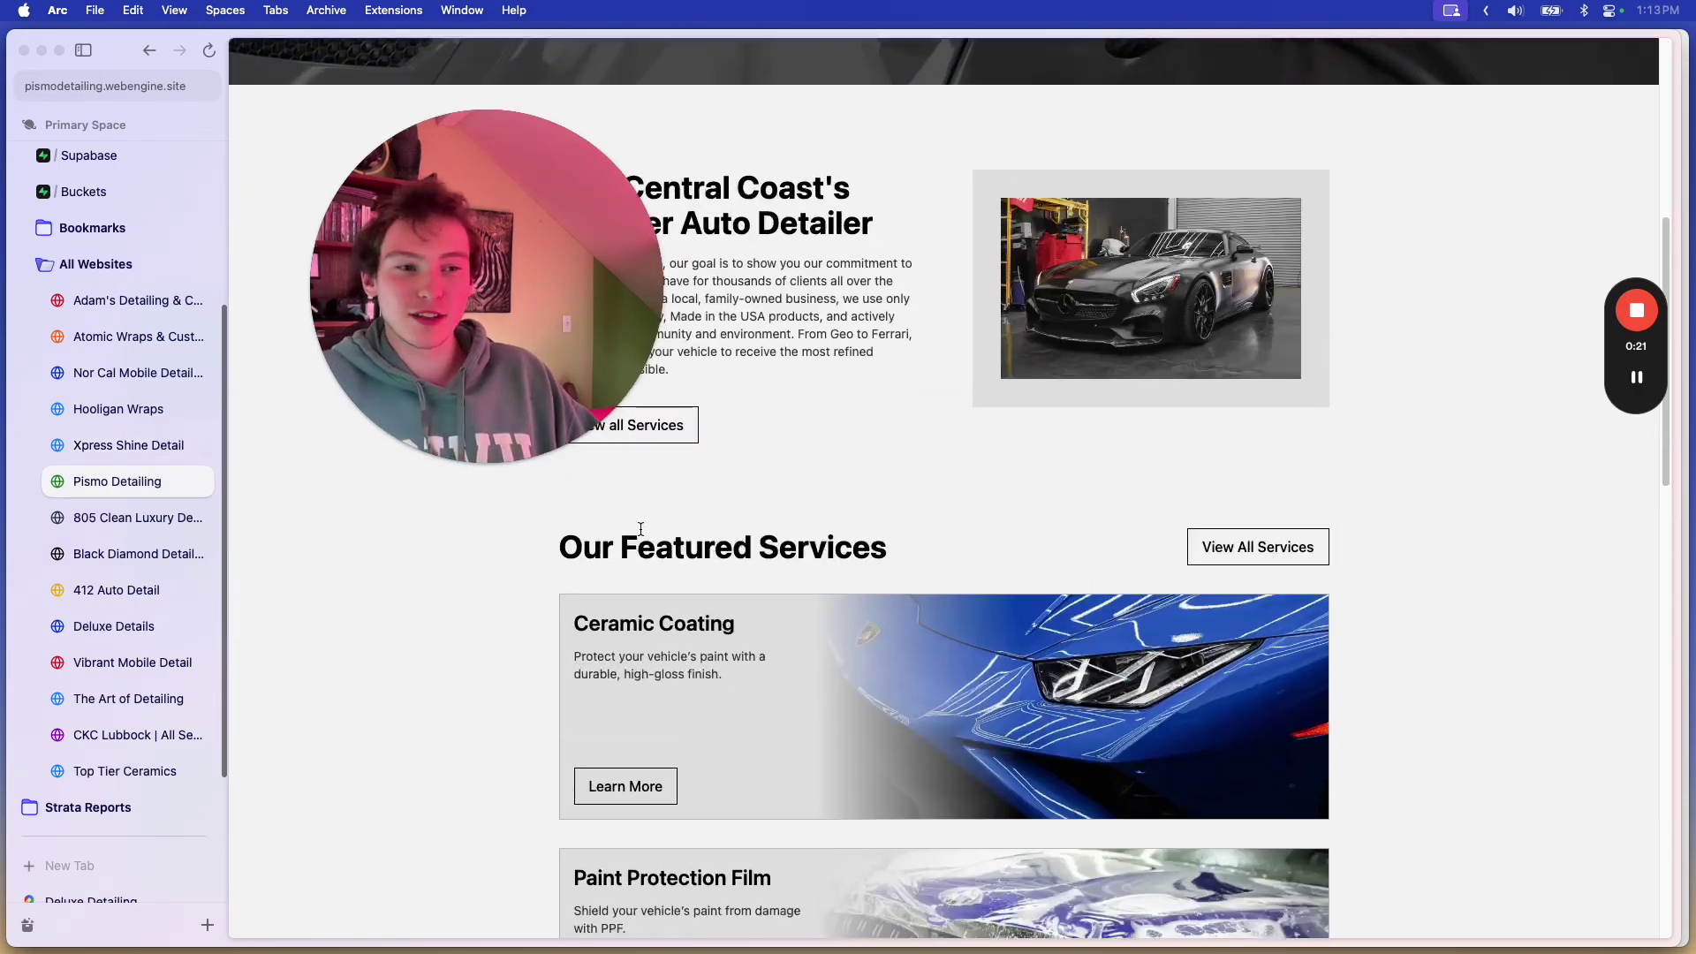
scroll(166, 458, "up", 3)
left_click(111, 430)
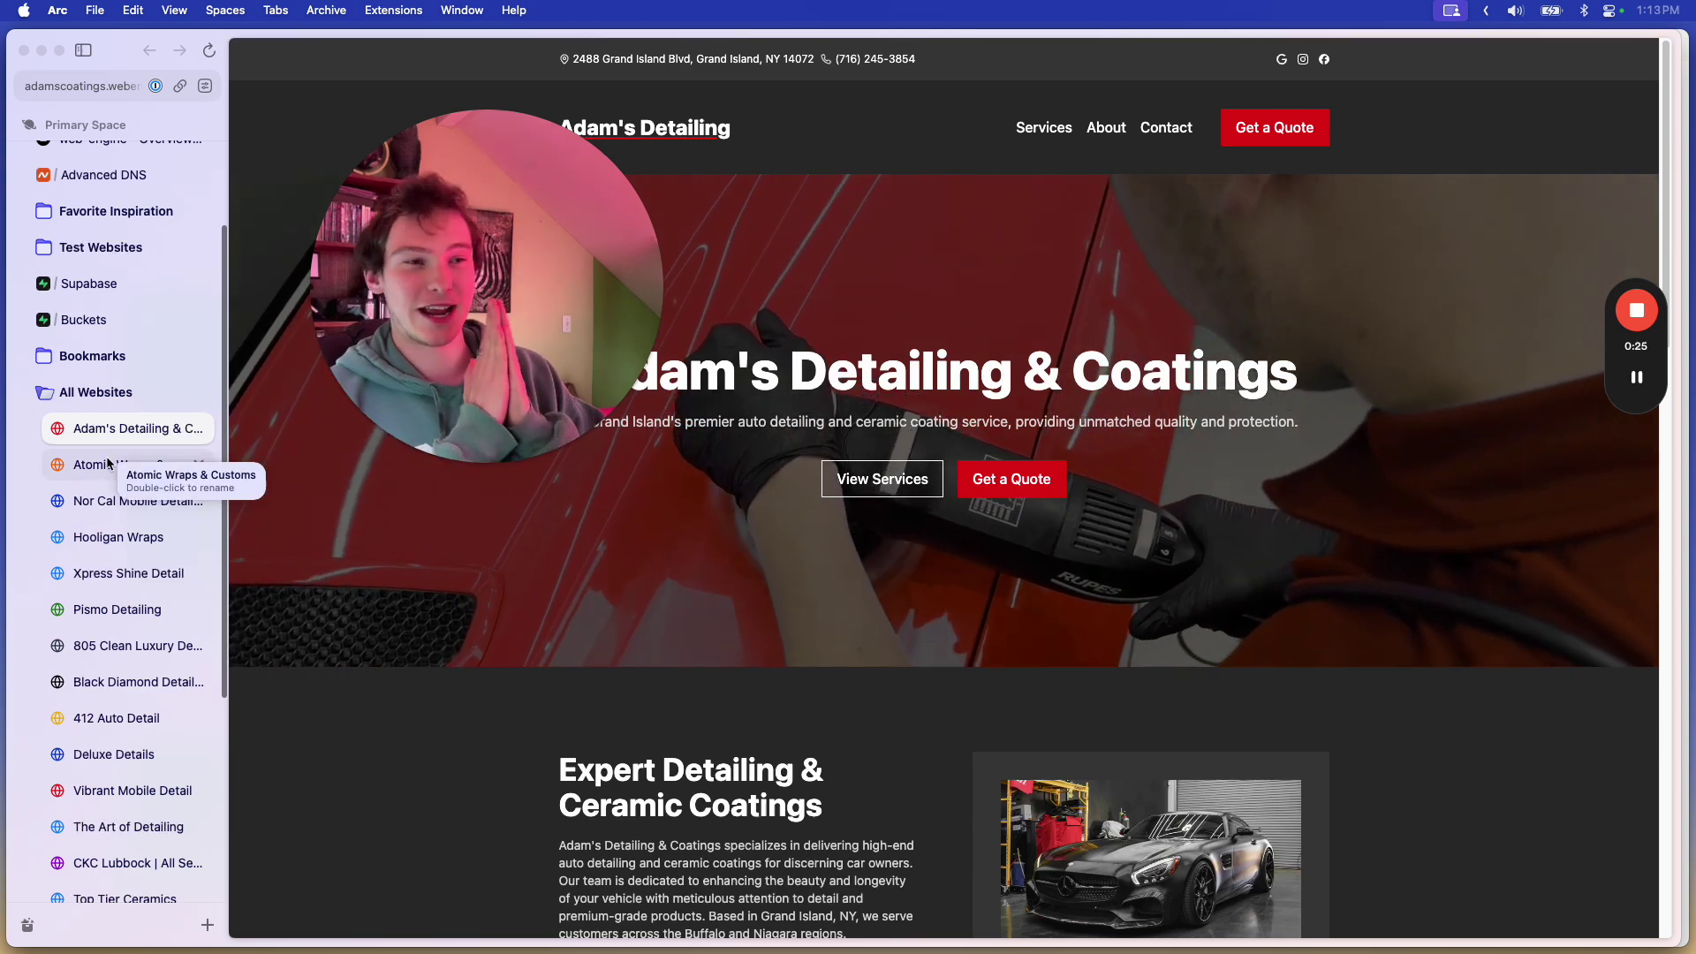
mouse_move(978, 891)
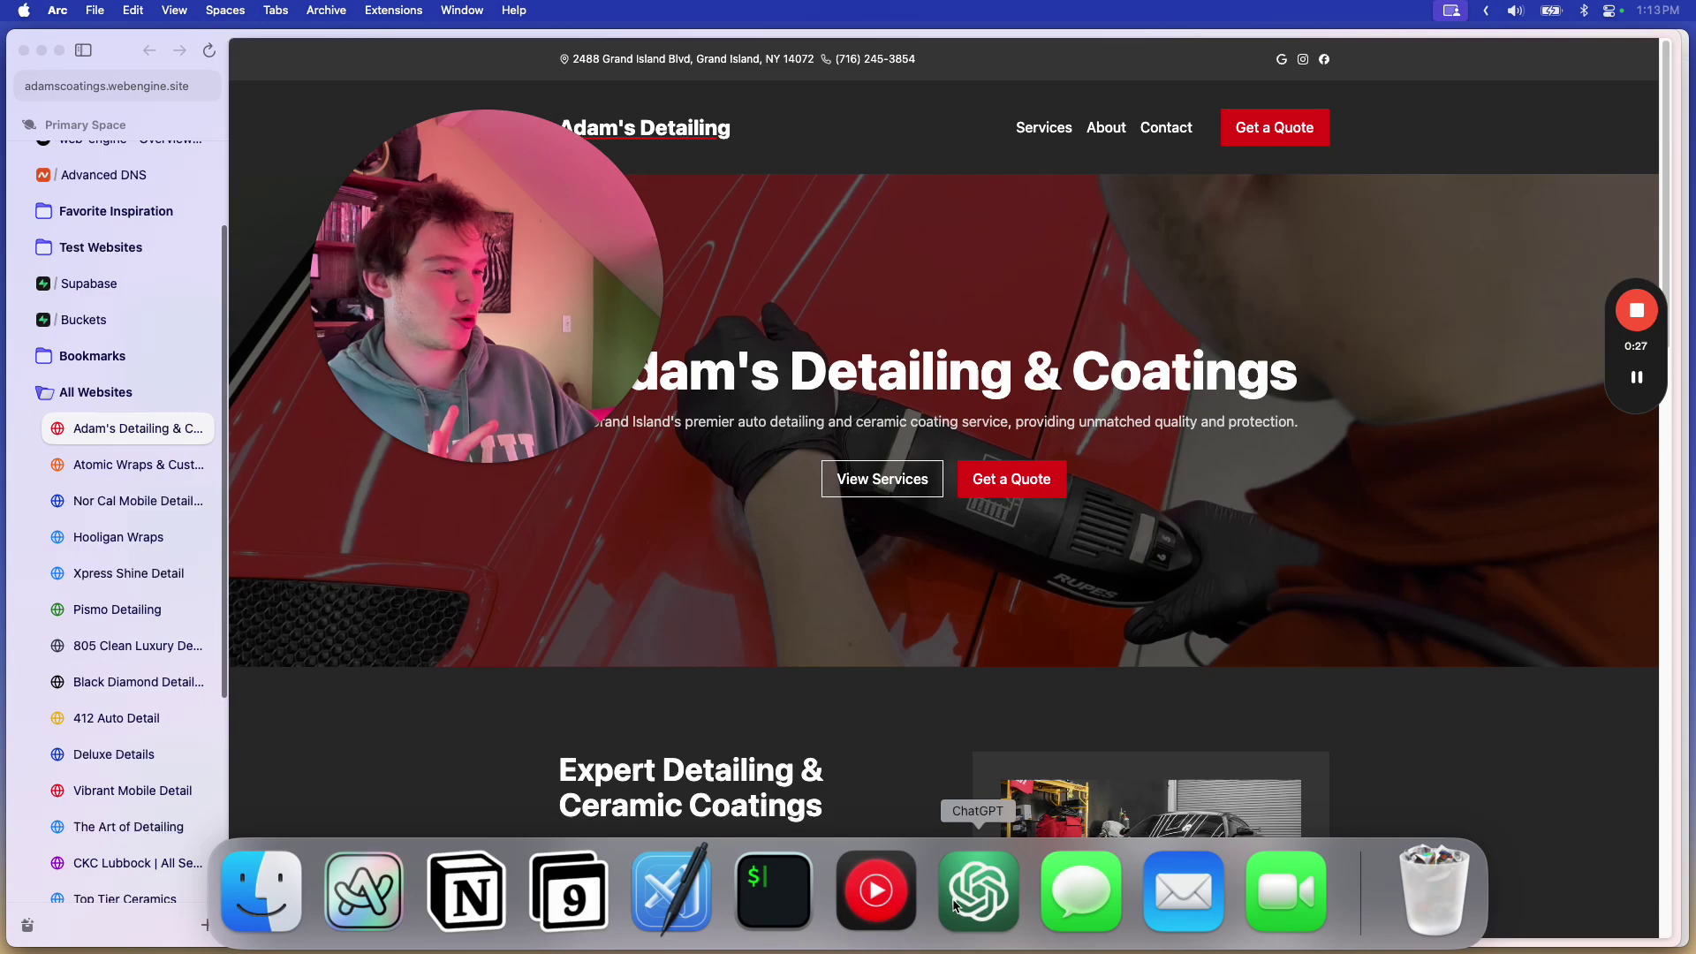
Step: Copy the entire contents of prompt.md from the website project in Cursor
left_click(671, 892)
scroll(110, 501, "down", 5)
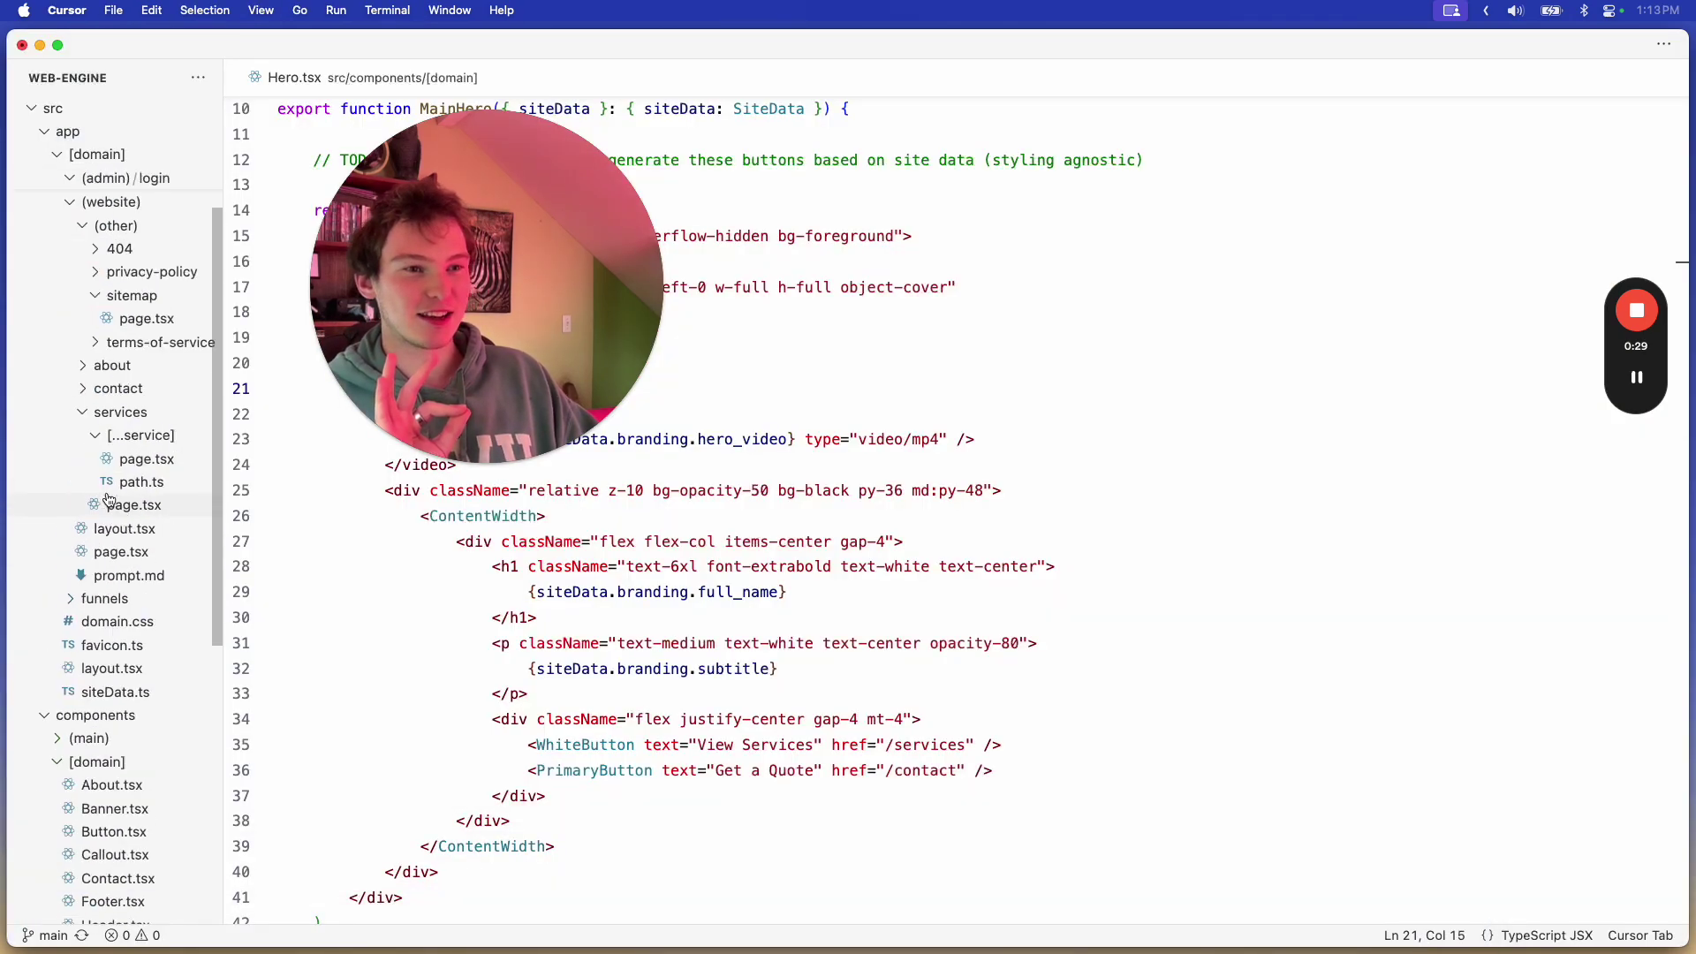
left_click(119, 575)
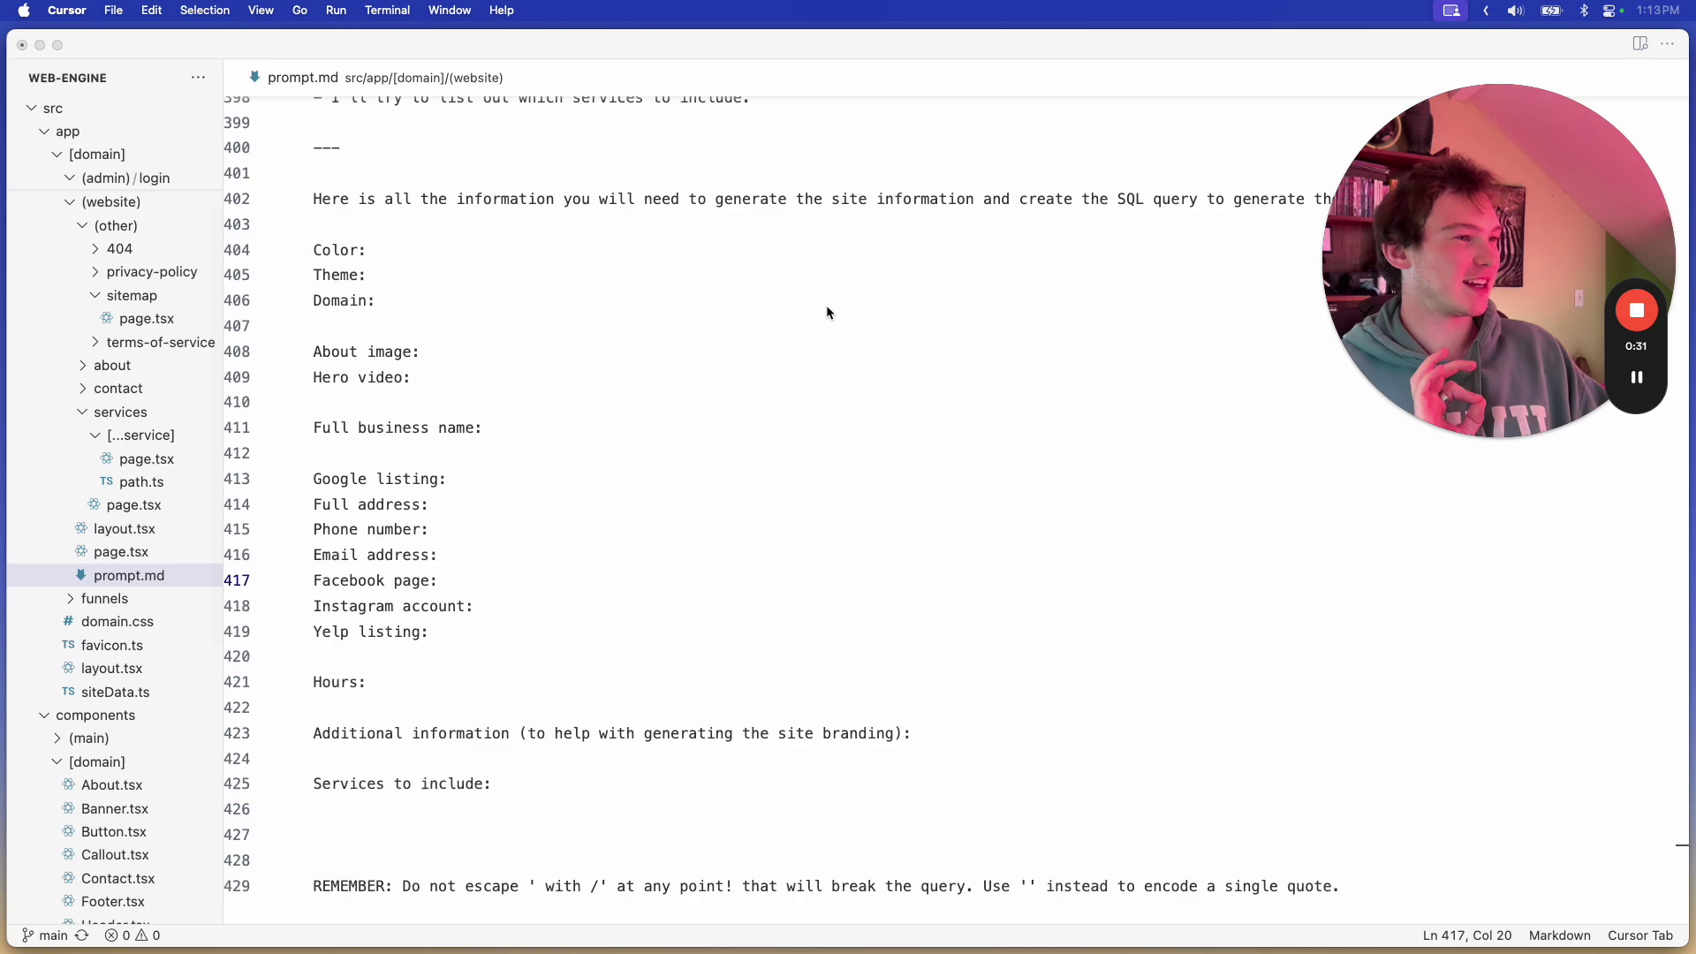
scroll(715, 362, "up", 5)
scroll(716, 361, "up", 5)
scroll(717, 360, "up", 6)
scroll(717, 361, "up", 6)
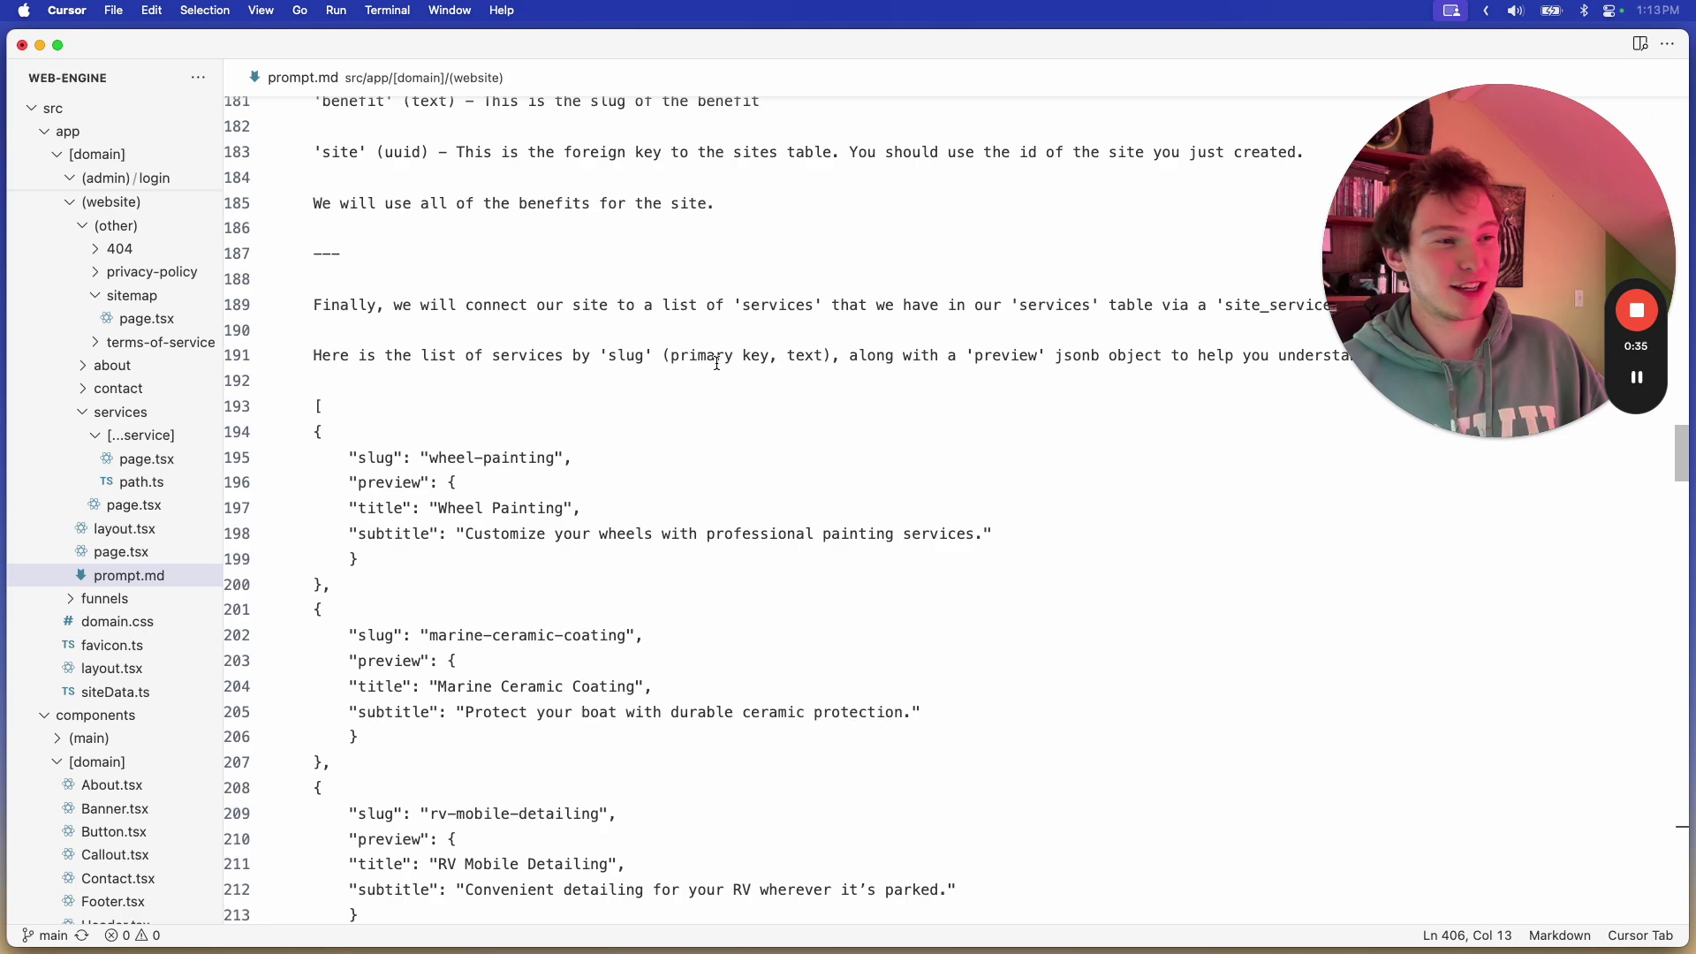
scroll(717, 361, "up", 8)
scroll(715, 362, "up", 3)
scroll(715, 361, "up", 10)
key("super+a")
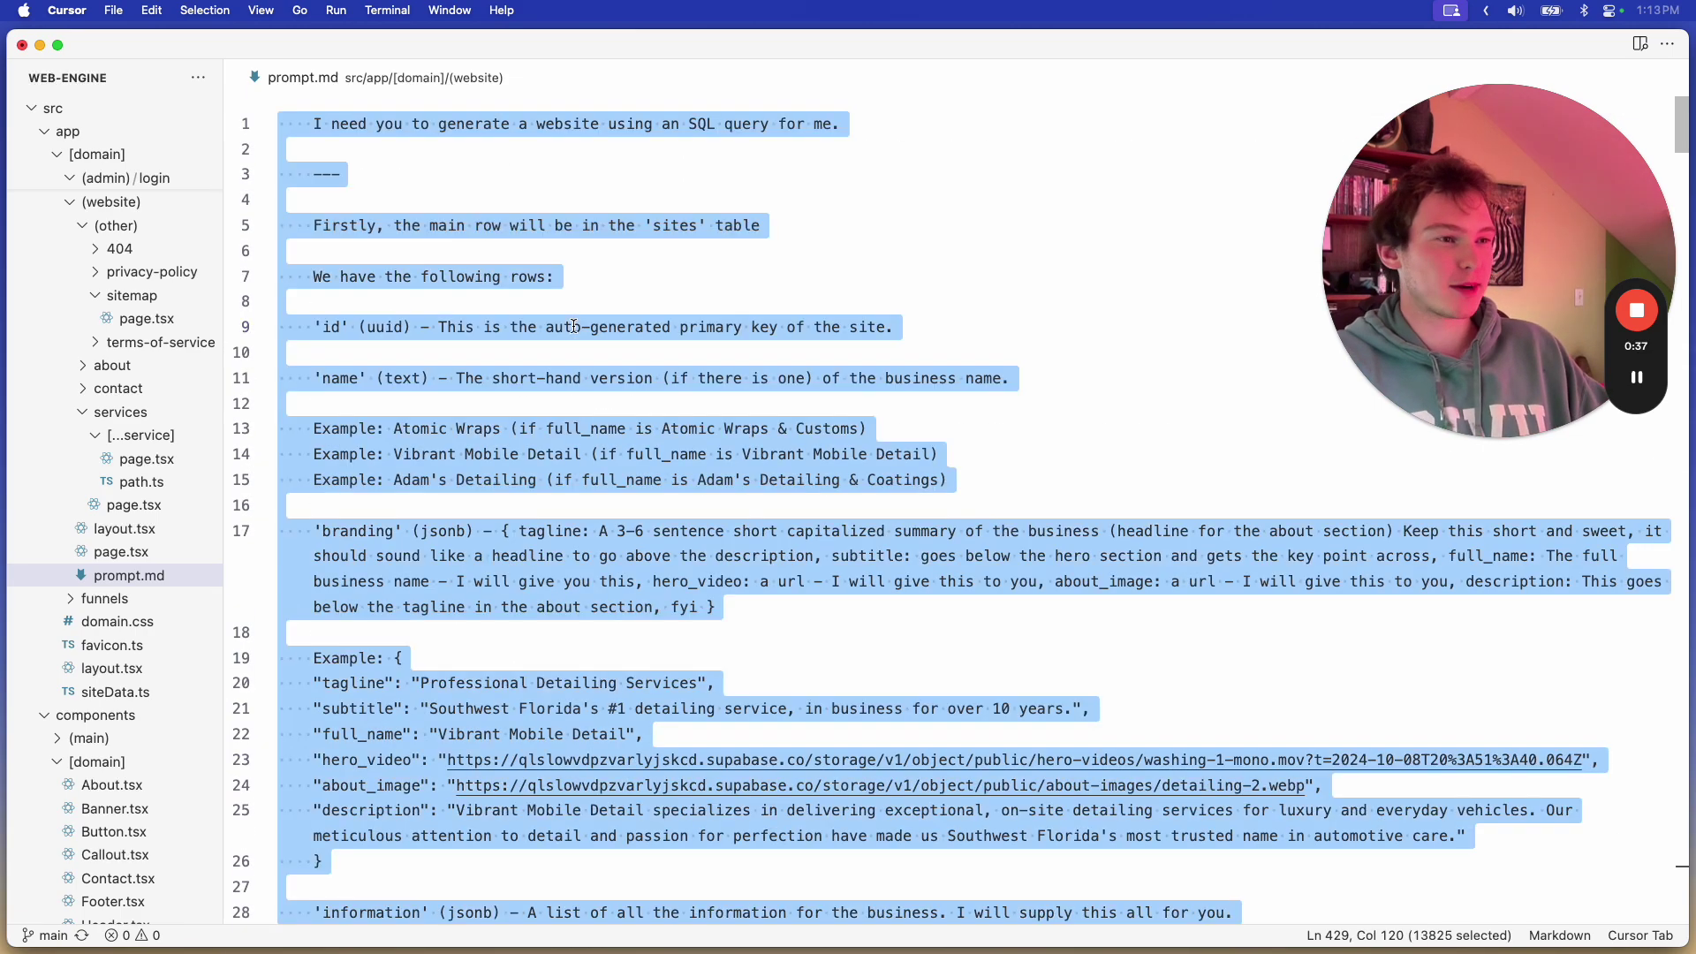
key("super+c")
Step: Paste the copied prompt, unsent, into the earlier SQL Website Generation chat
left_click(979, 892)
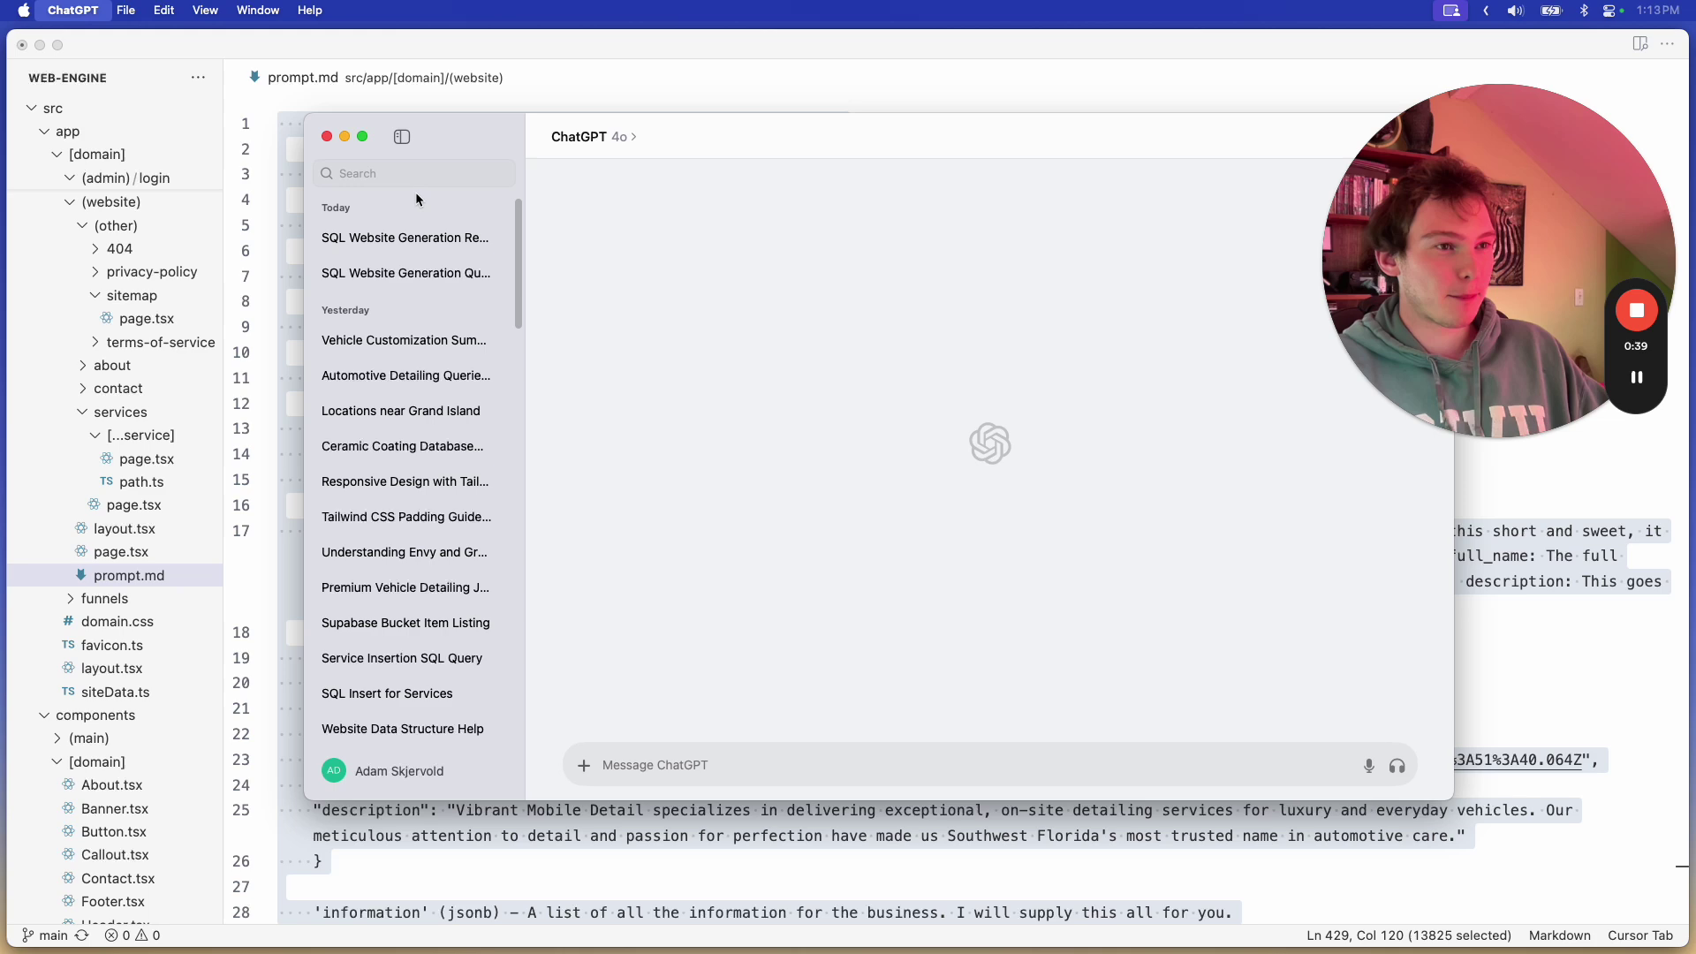
left_click(399, 240)
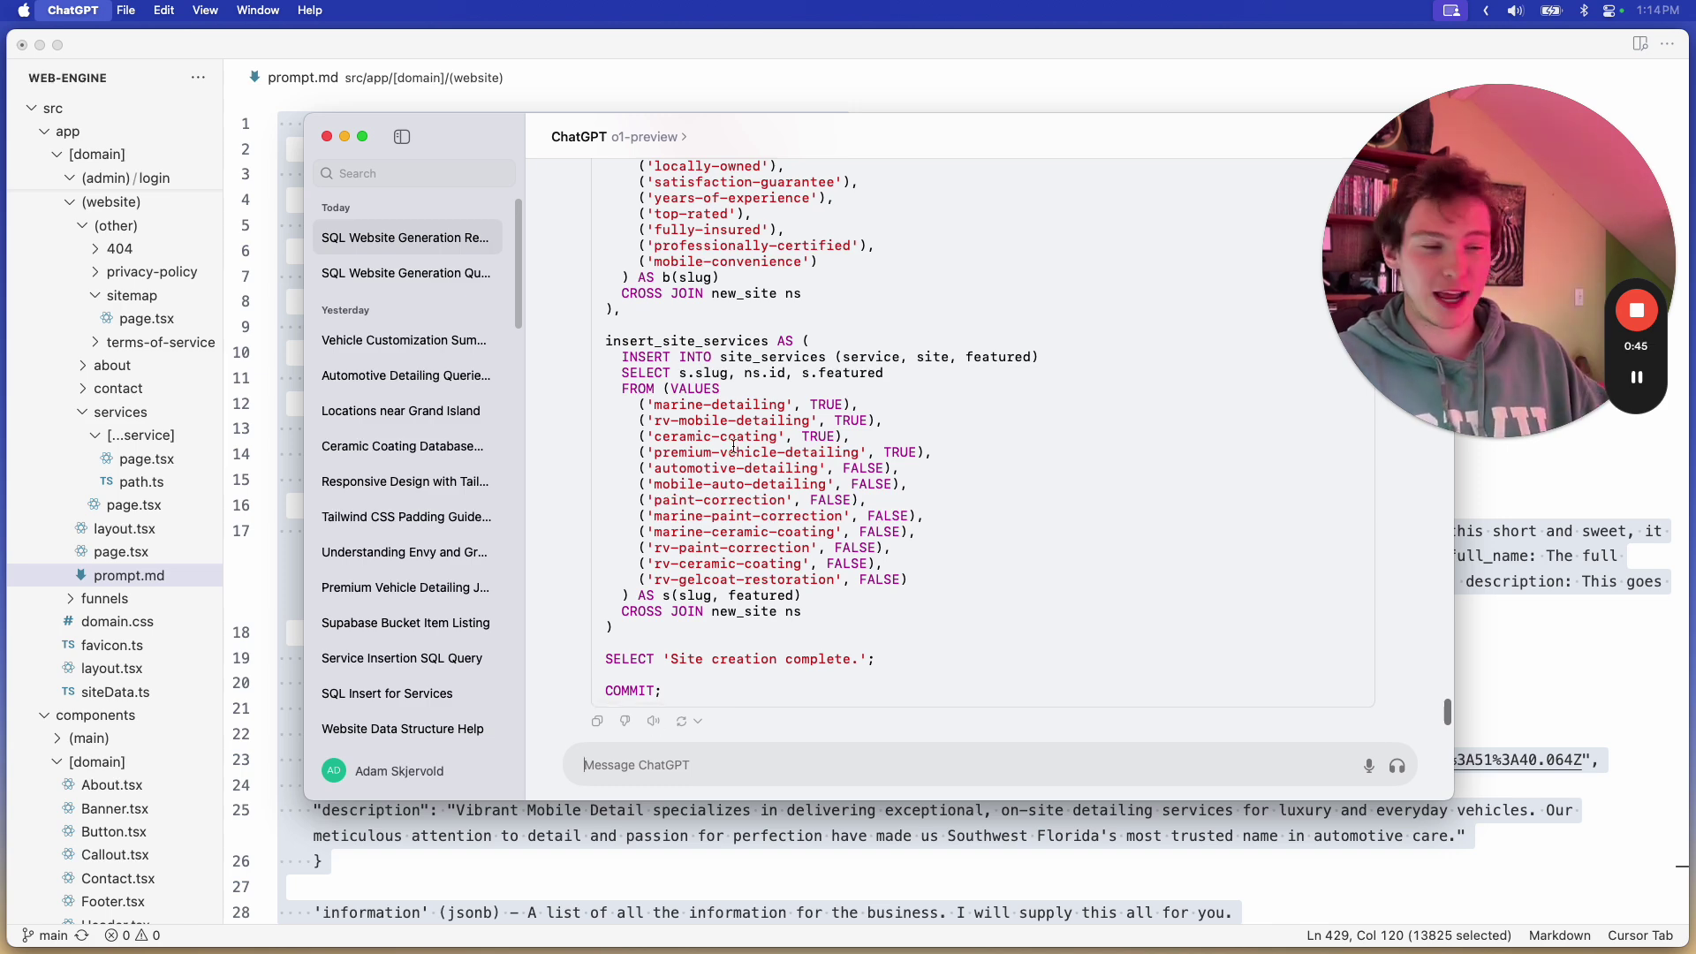
key("super+v")
scroll(702, 717, "up", 3)
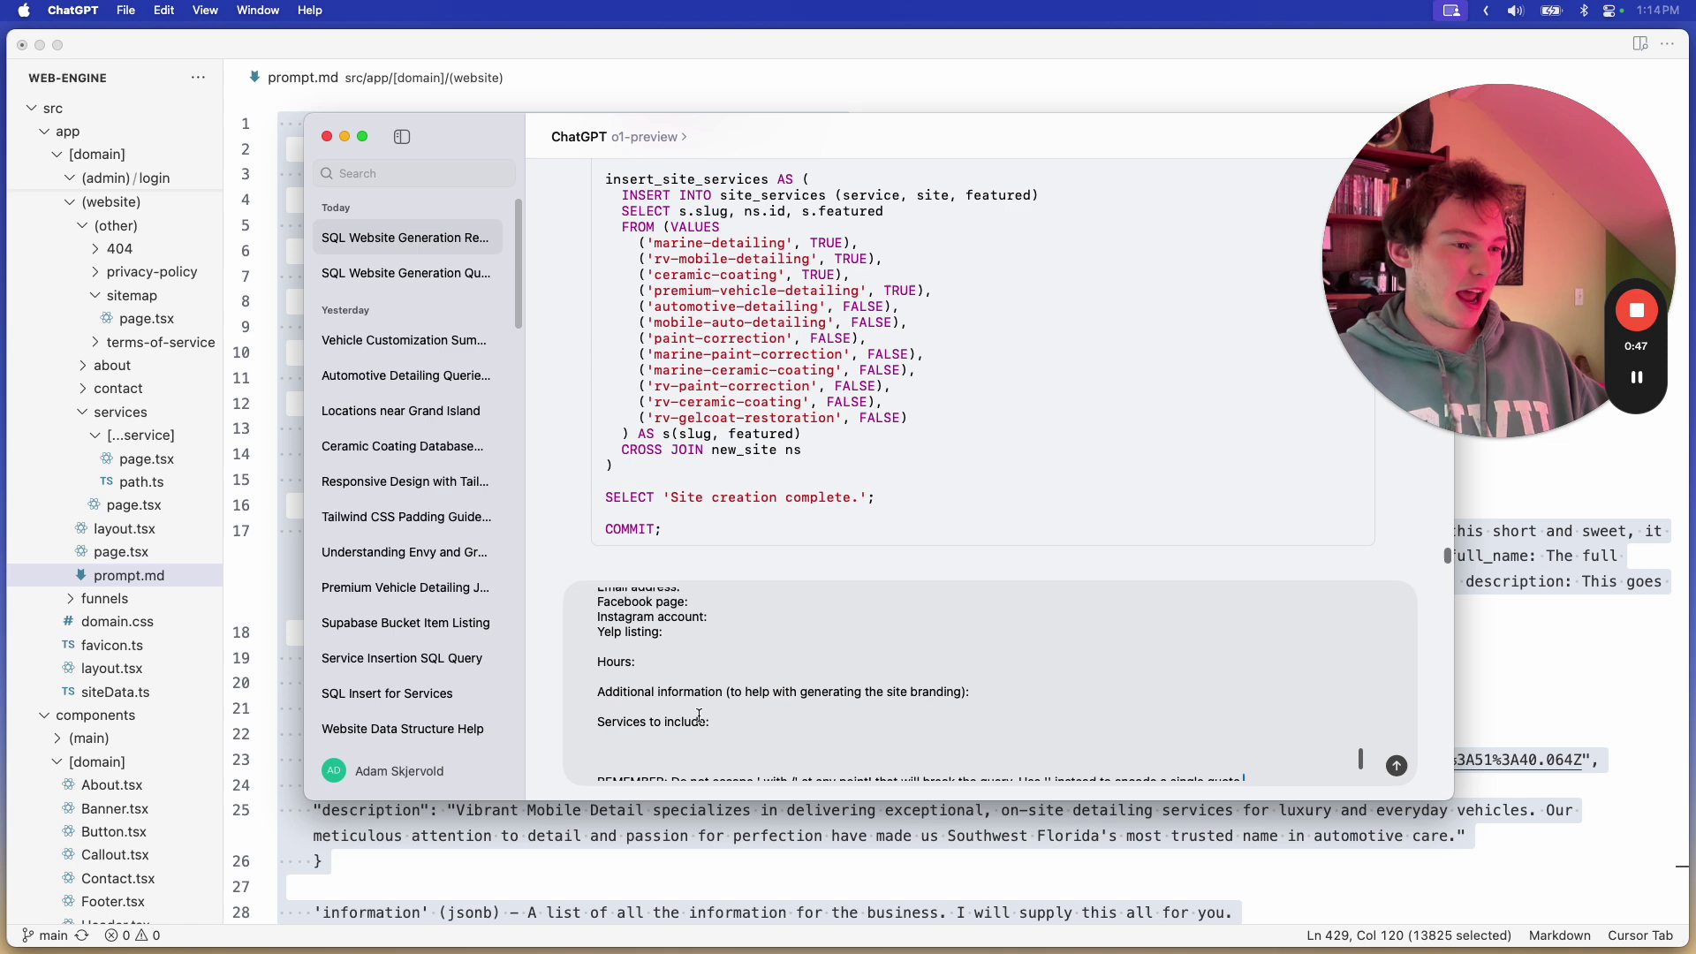
scroll(702, 716, "up", 3)
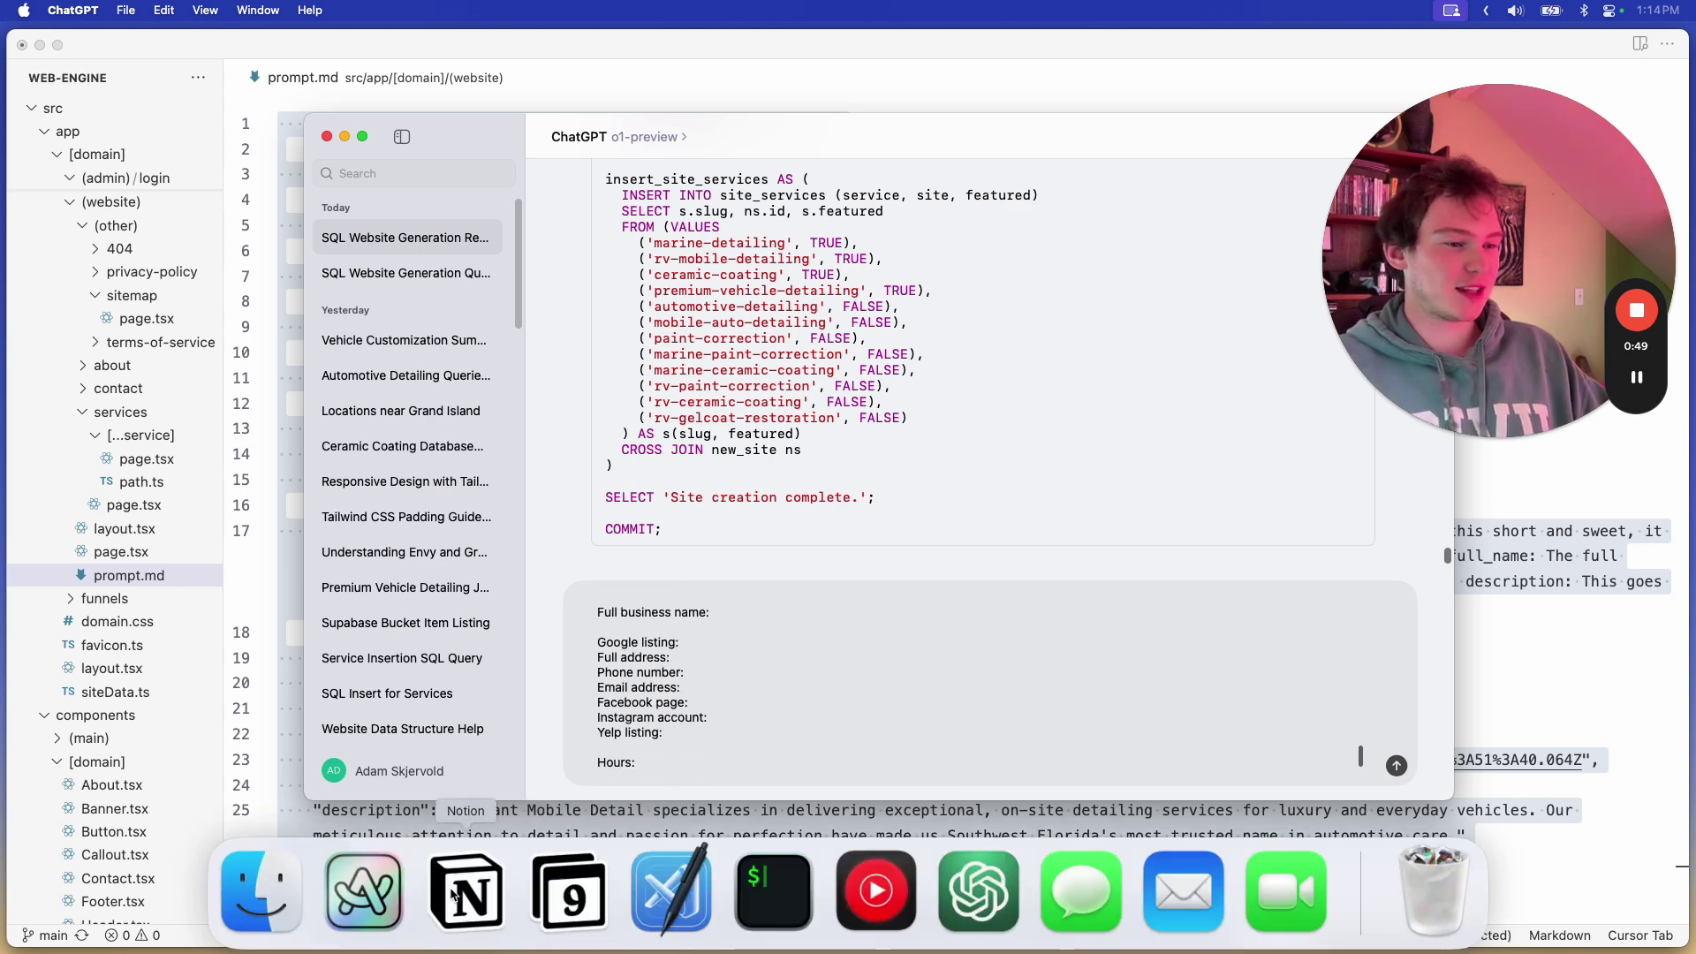
left_click(364, 891)
scroll(128, 531, "down", 5)
scroll(129, 530, "down", 3)
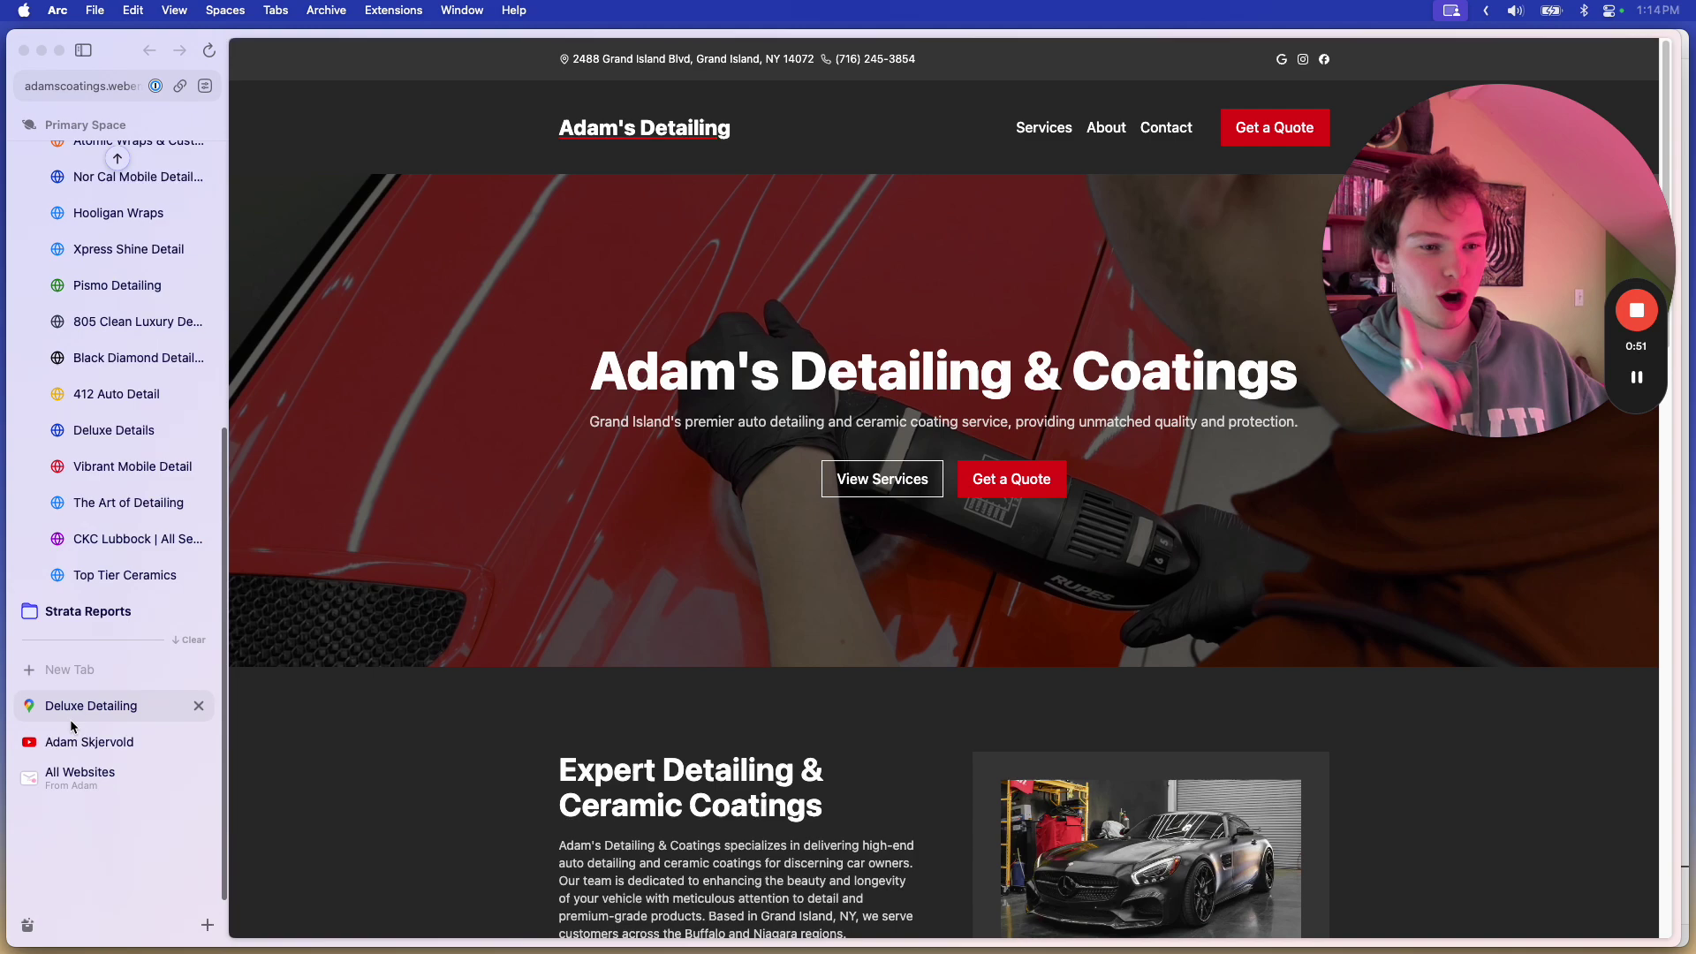
Step: Check Deluxe Detailing's Google Maps listing and close its parked-domain website tab
left_click(90, 713)
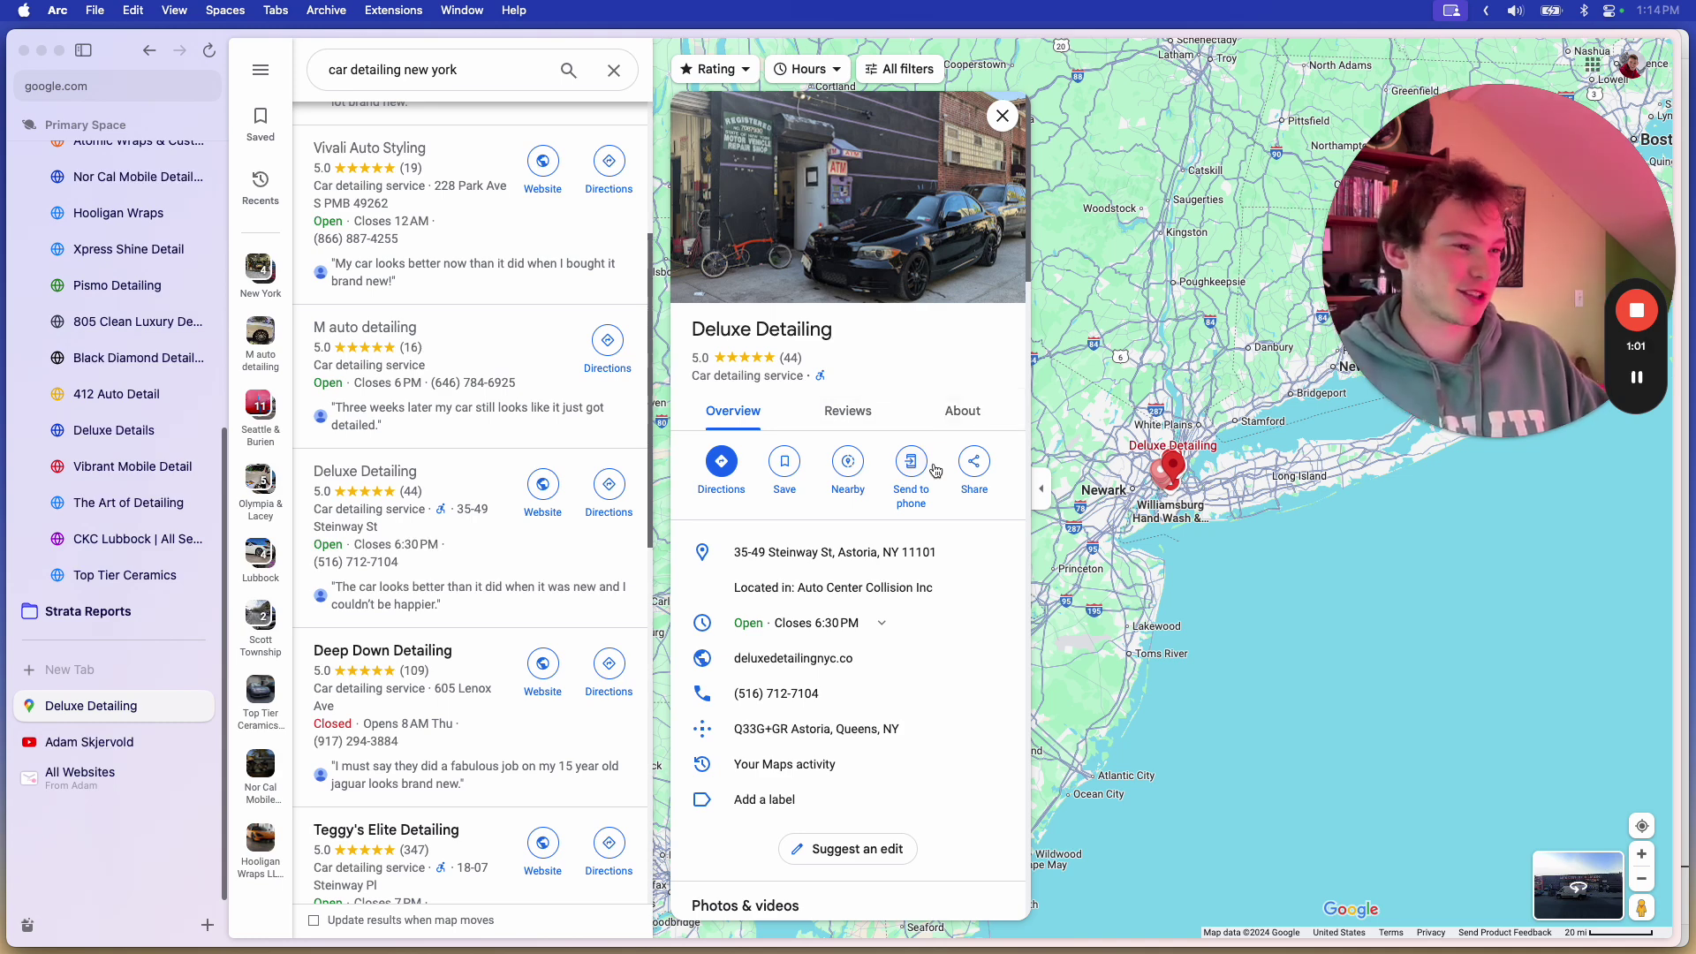
scroll(936, 468, "down", 2)
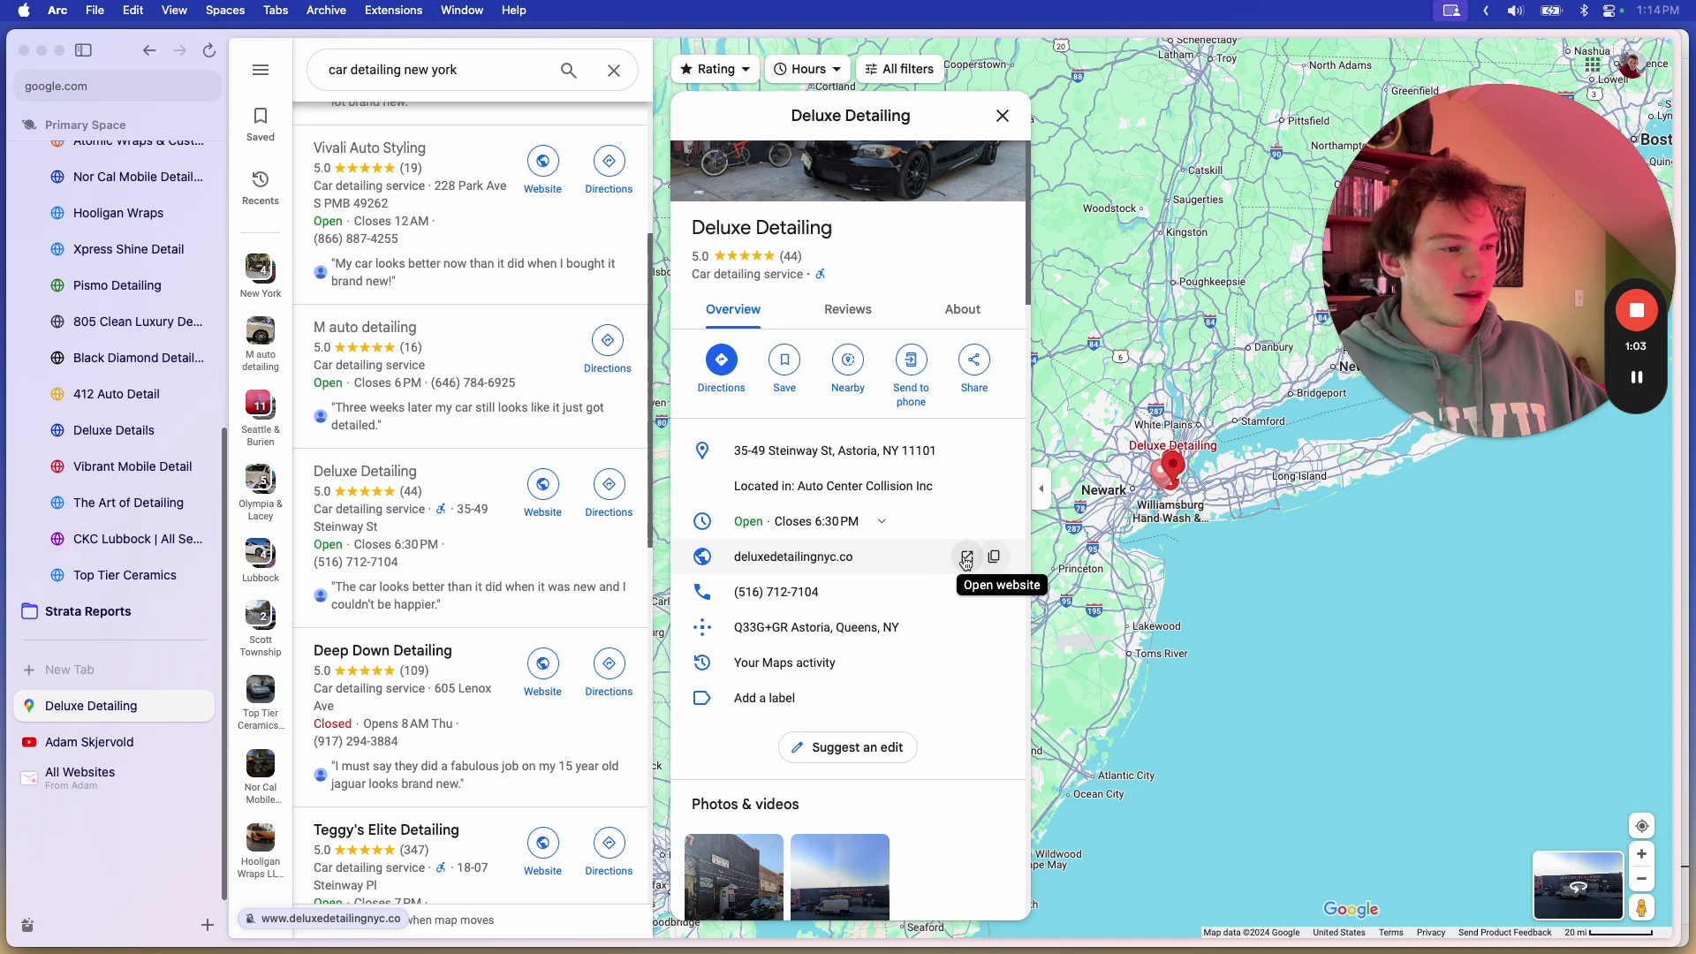
left_click(966, 559)
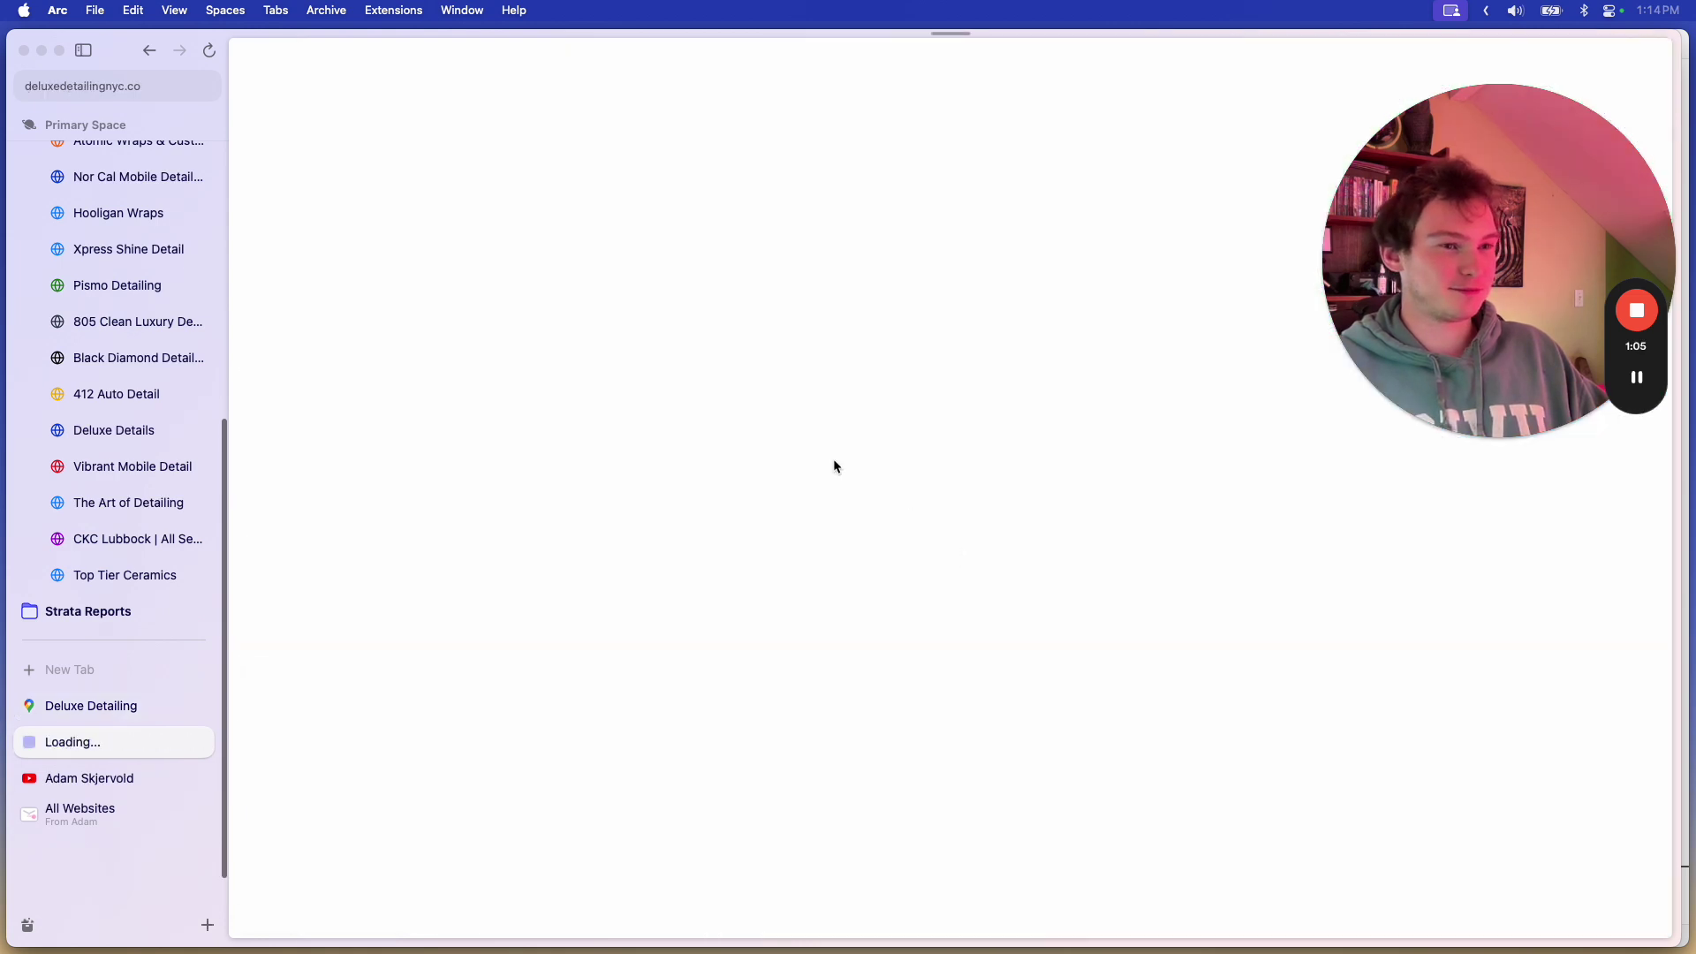
key("XF86AudioRaiseVolume")
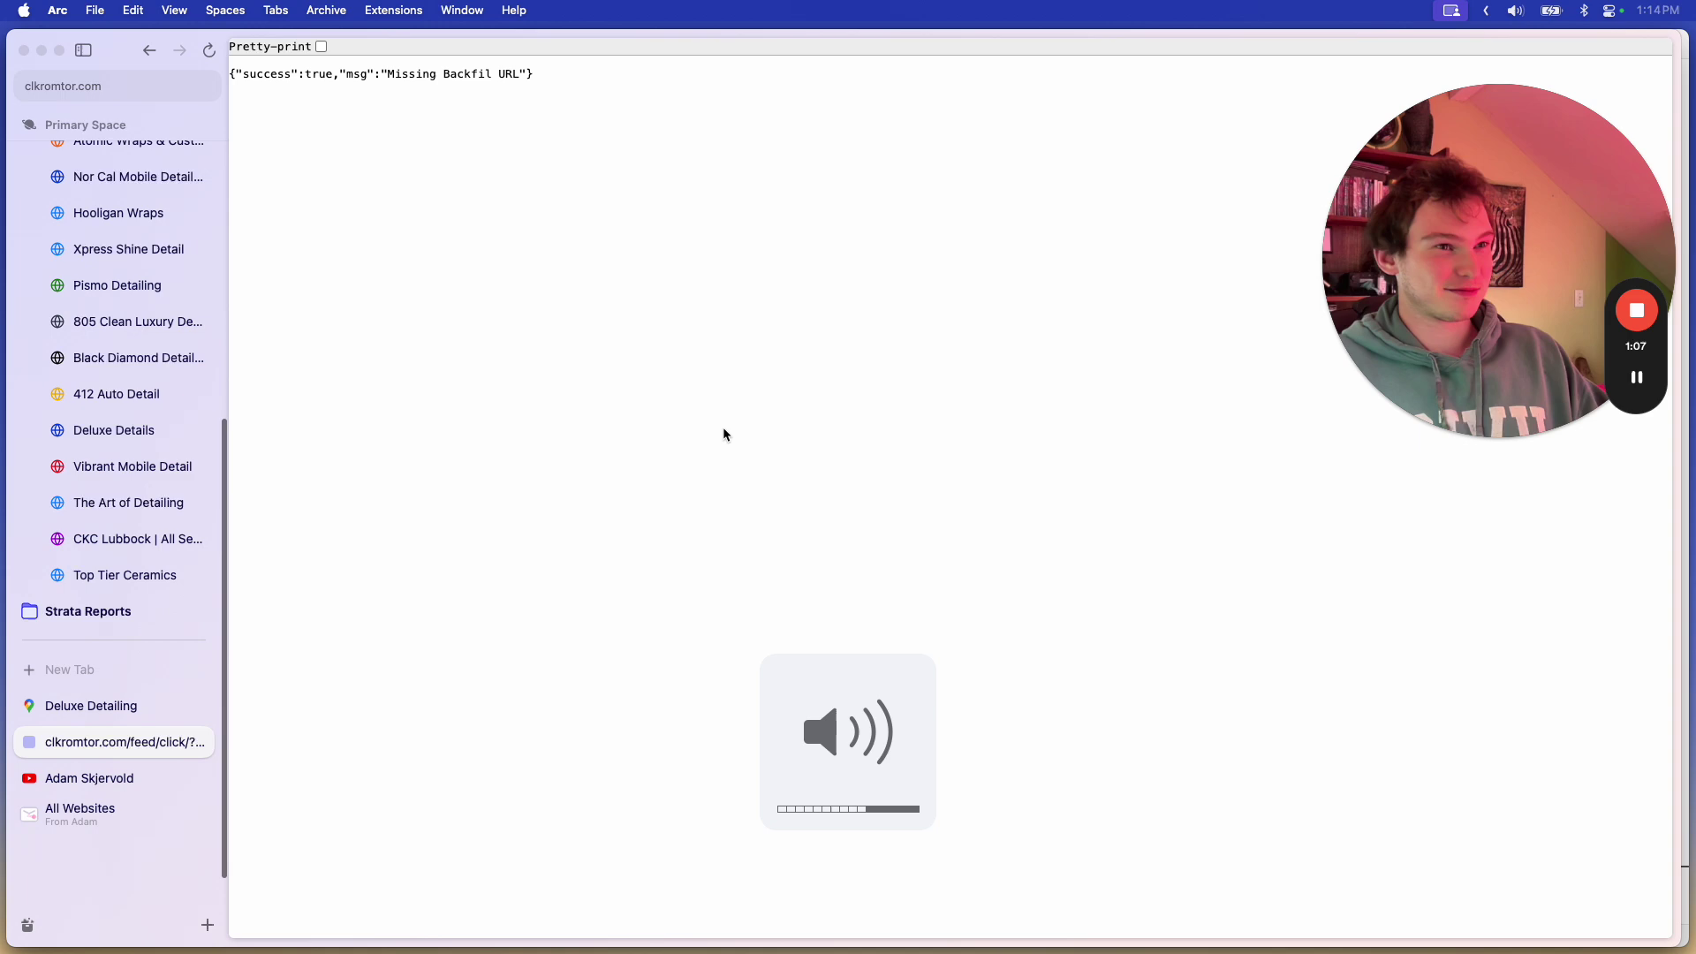
key("ctrl+Tab")
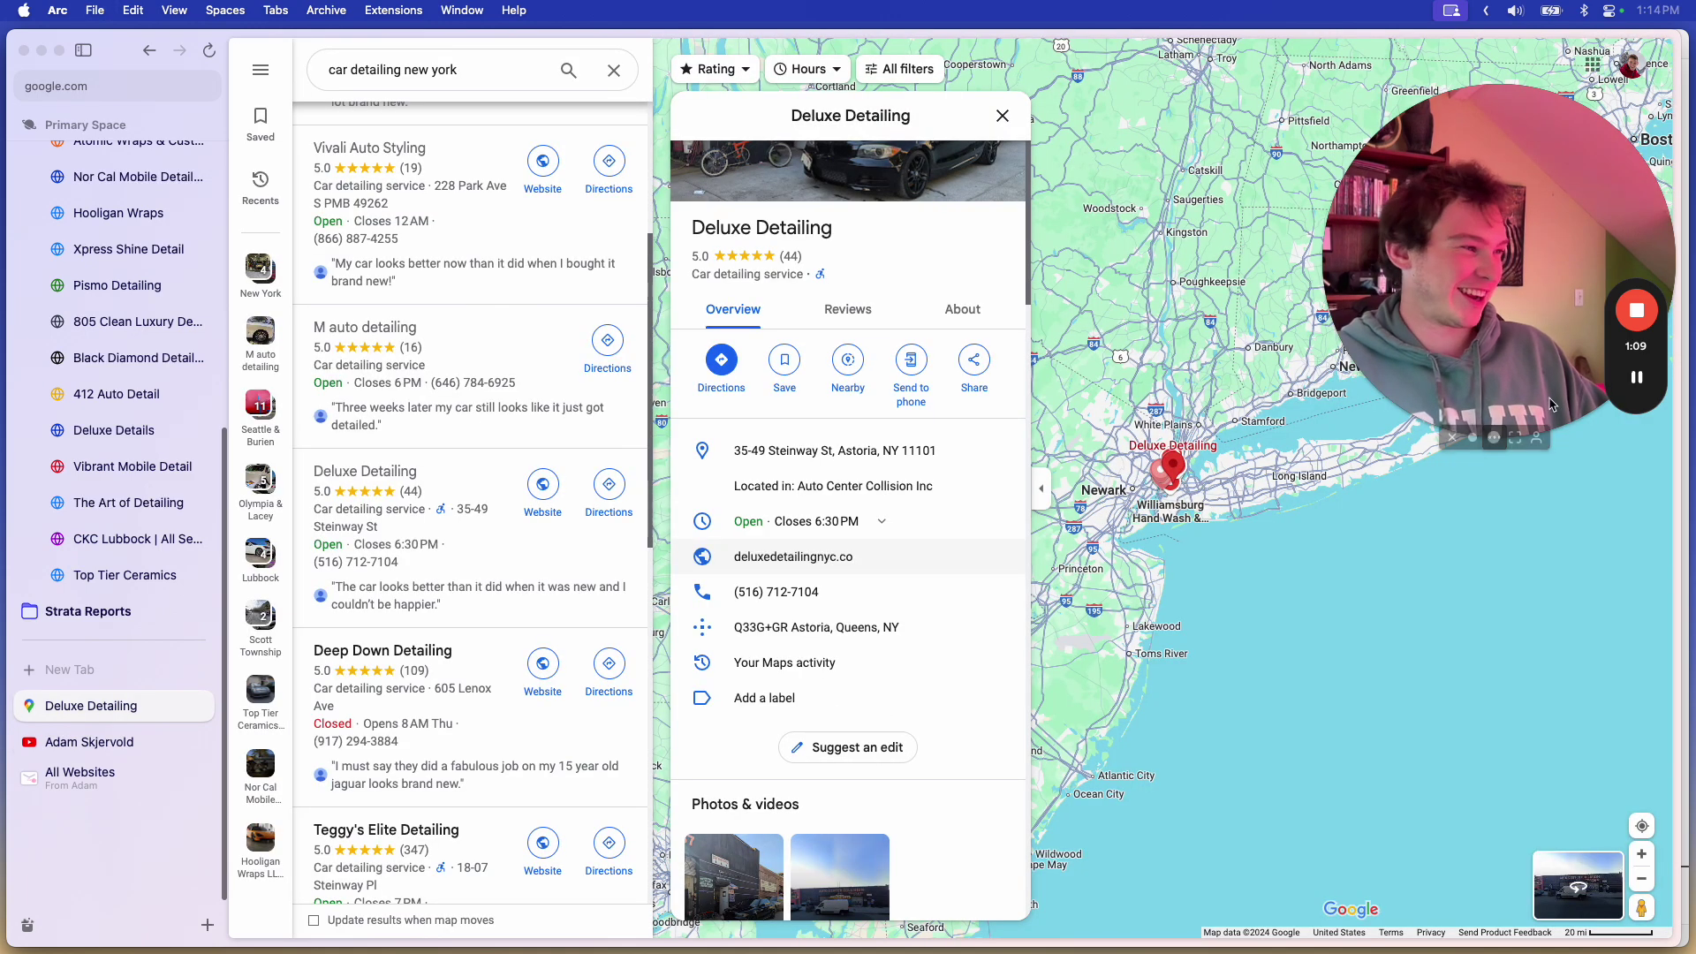
key("ctrl+Tab")
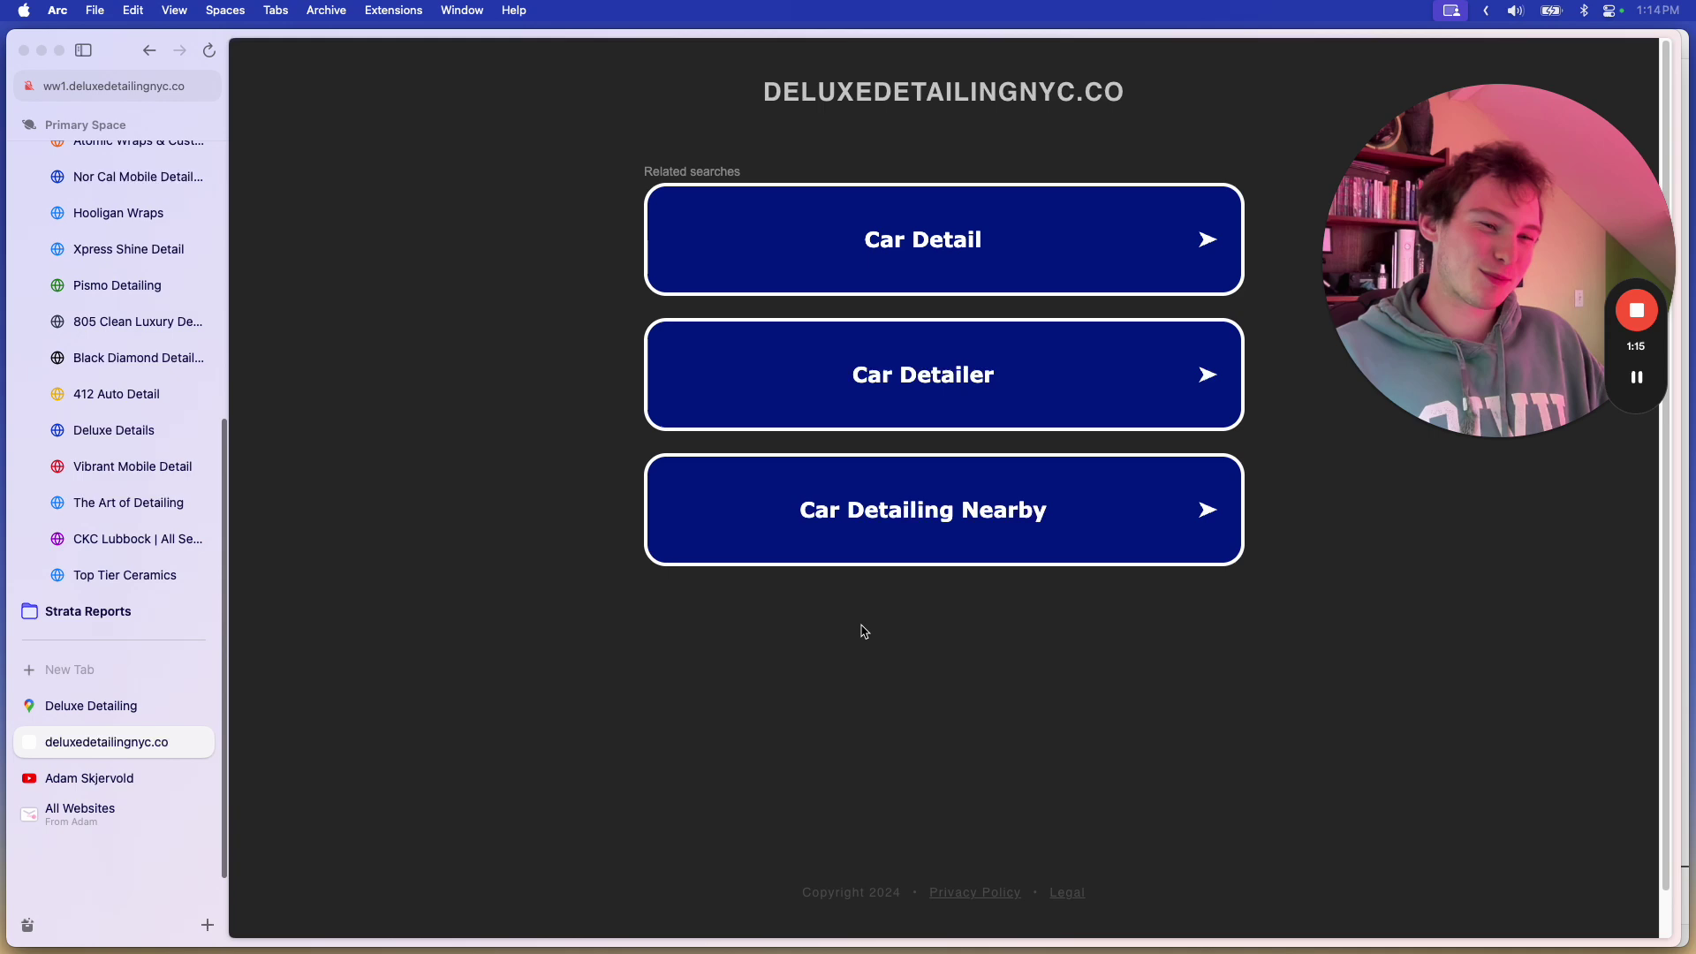
key("super+w")
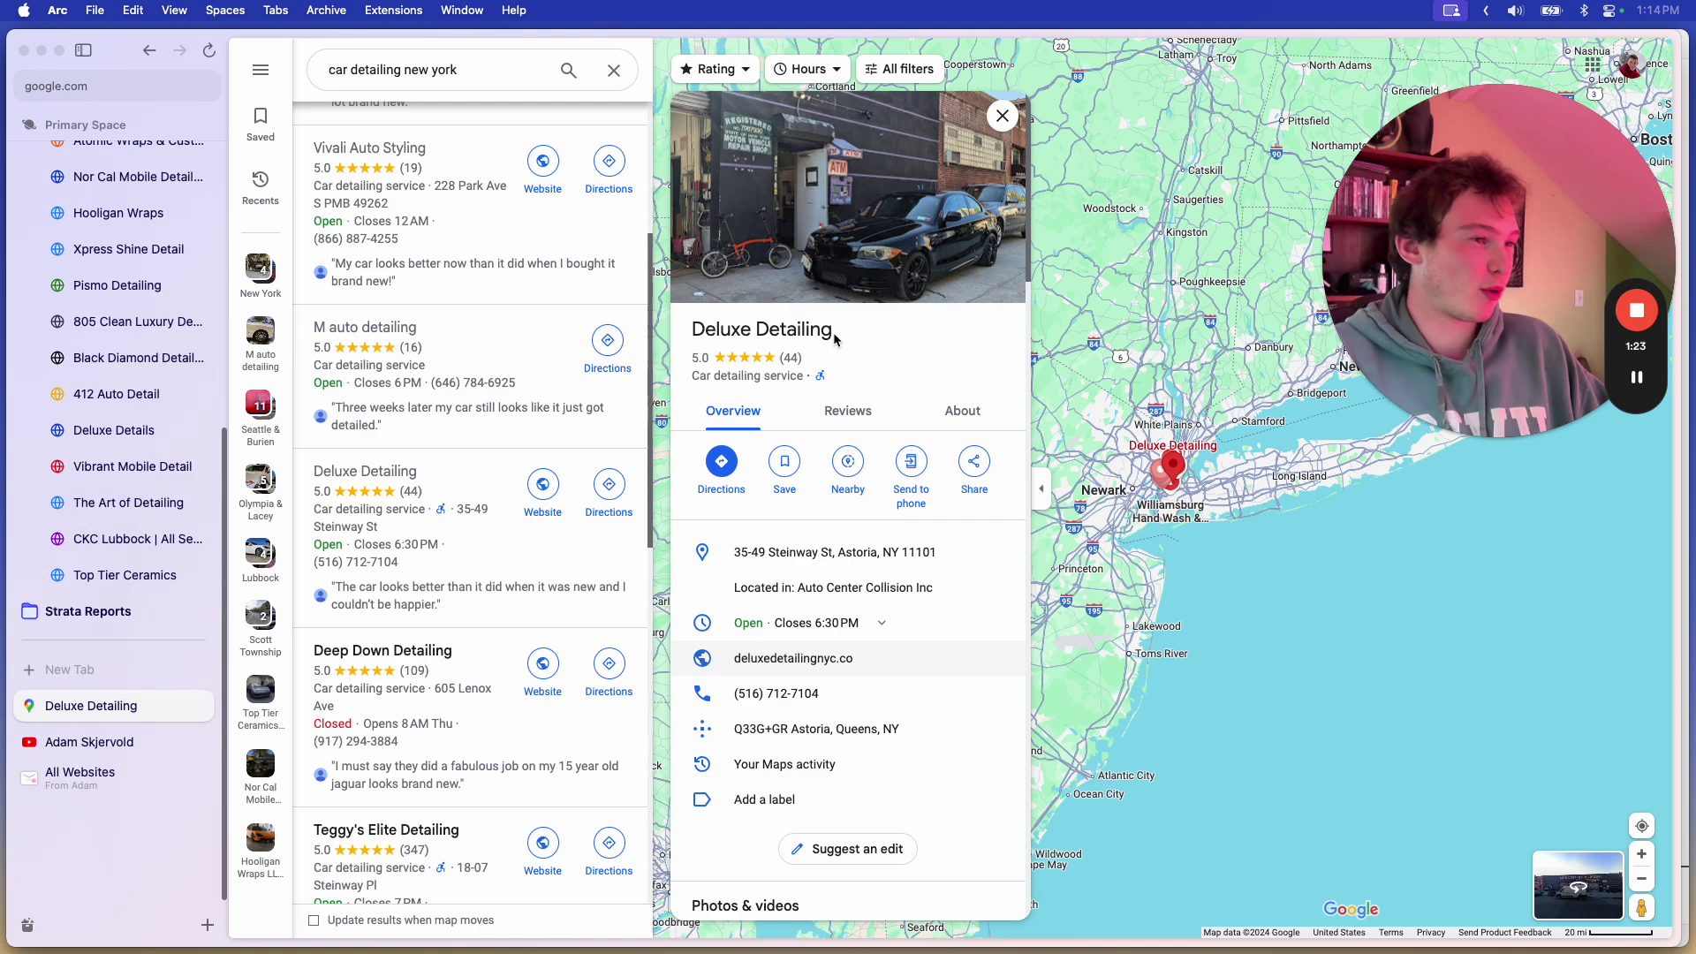
mouse_move(876, 891)
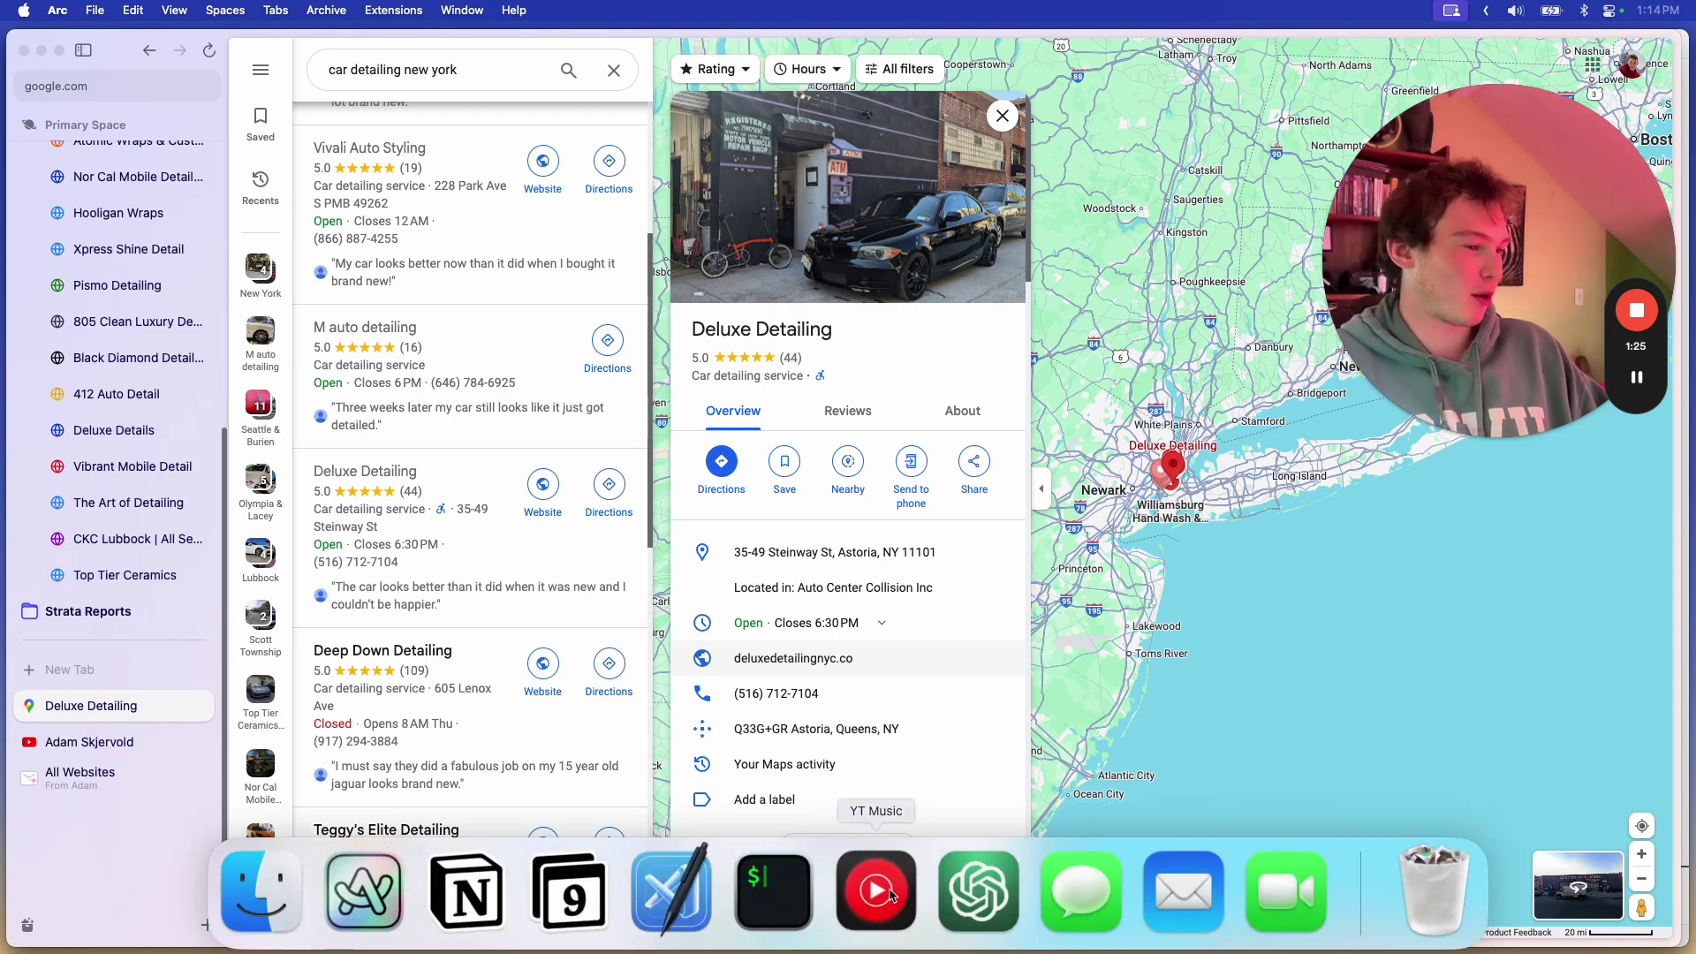
Step: Bring ChatGPT forward and place the caret in the Full business name field
left_click(978, 890)
scroll(733, 684, "up", 3)
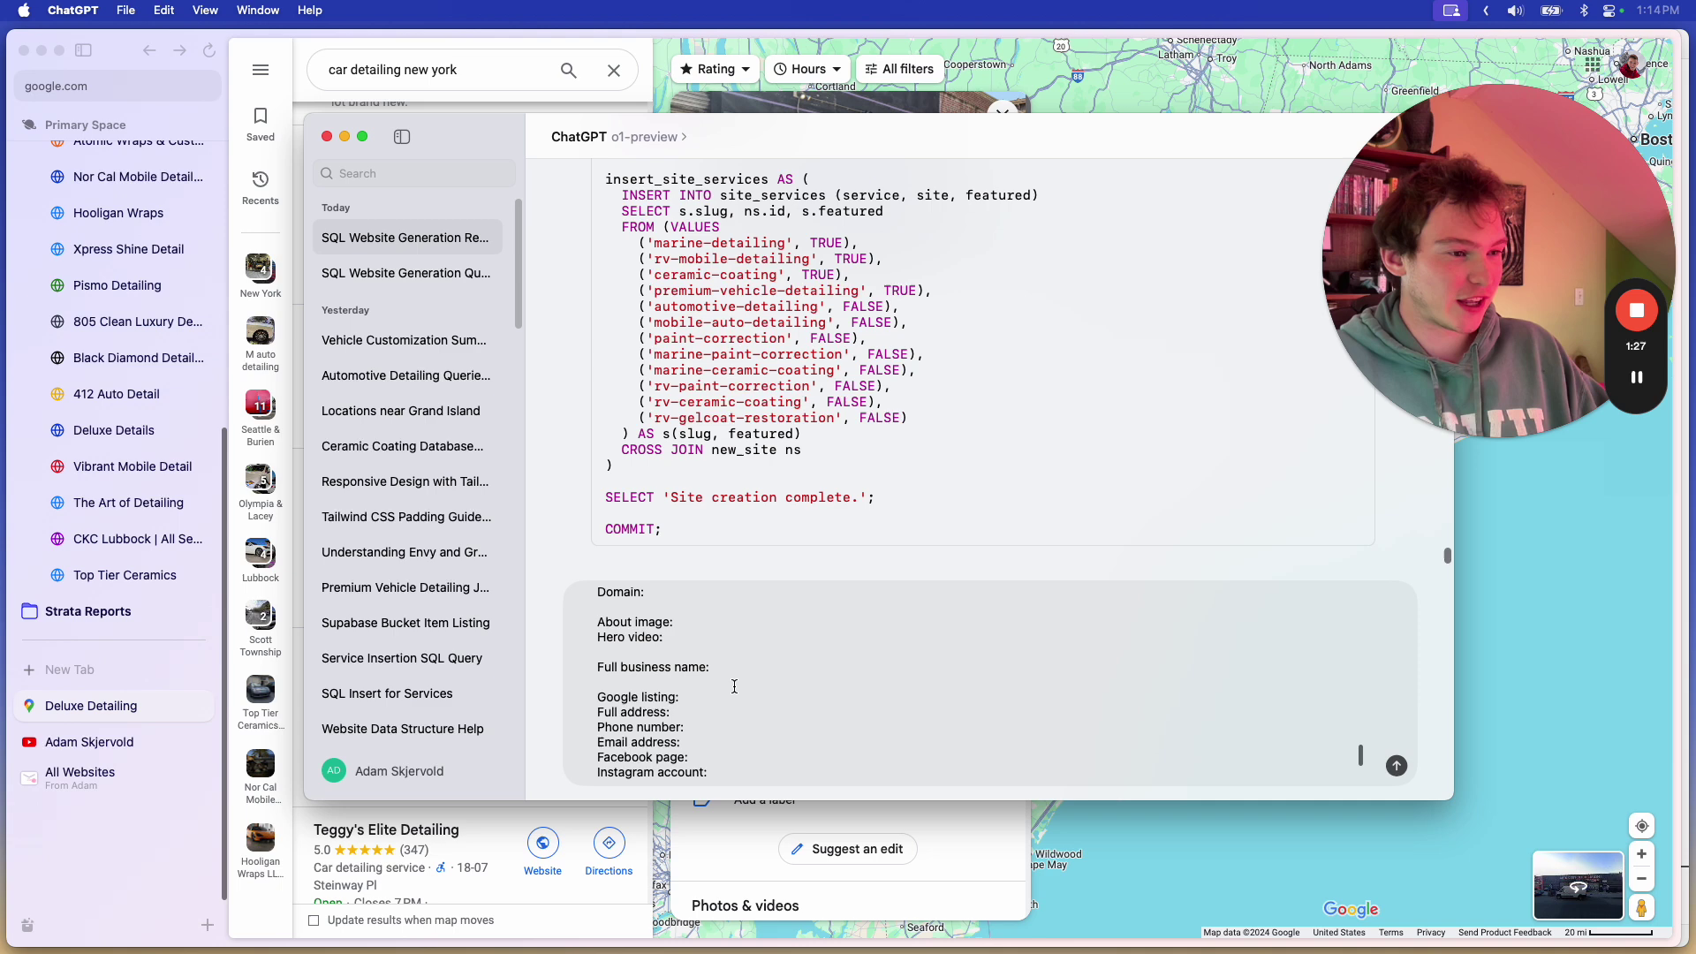
scroll(732, 685, "down", 3)
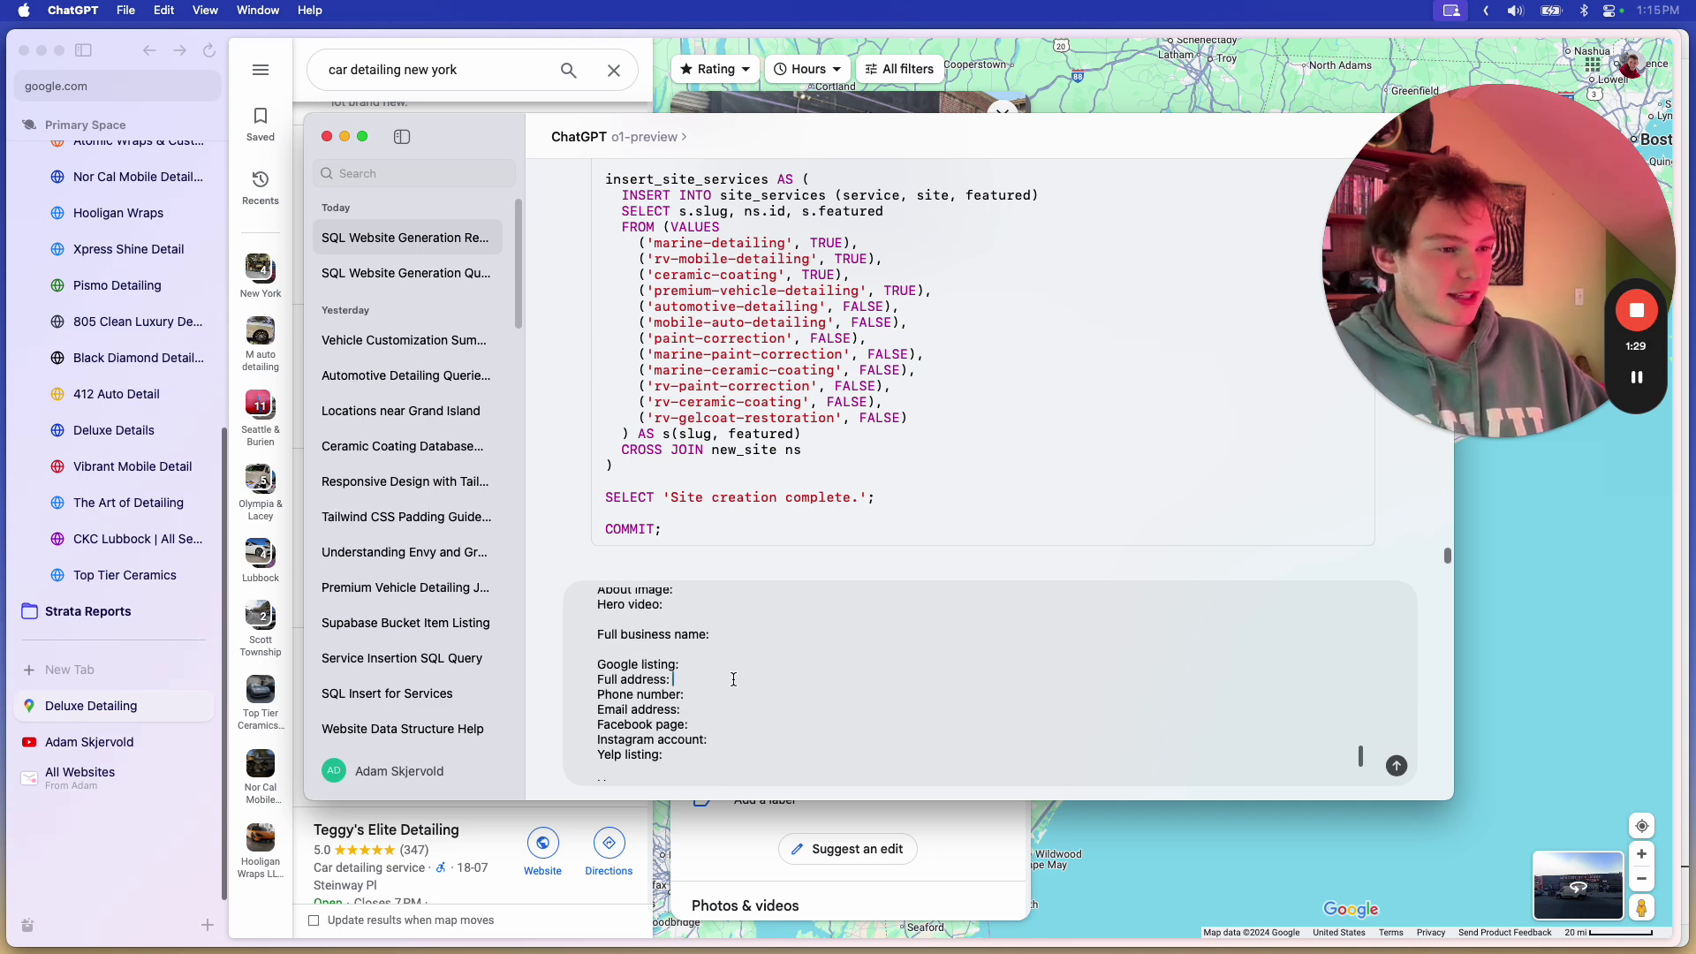
scroll(730, 676, "up", 2)
left_click(739, 640)
scroll(739, 676, "up", 3)
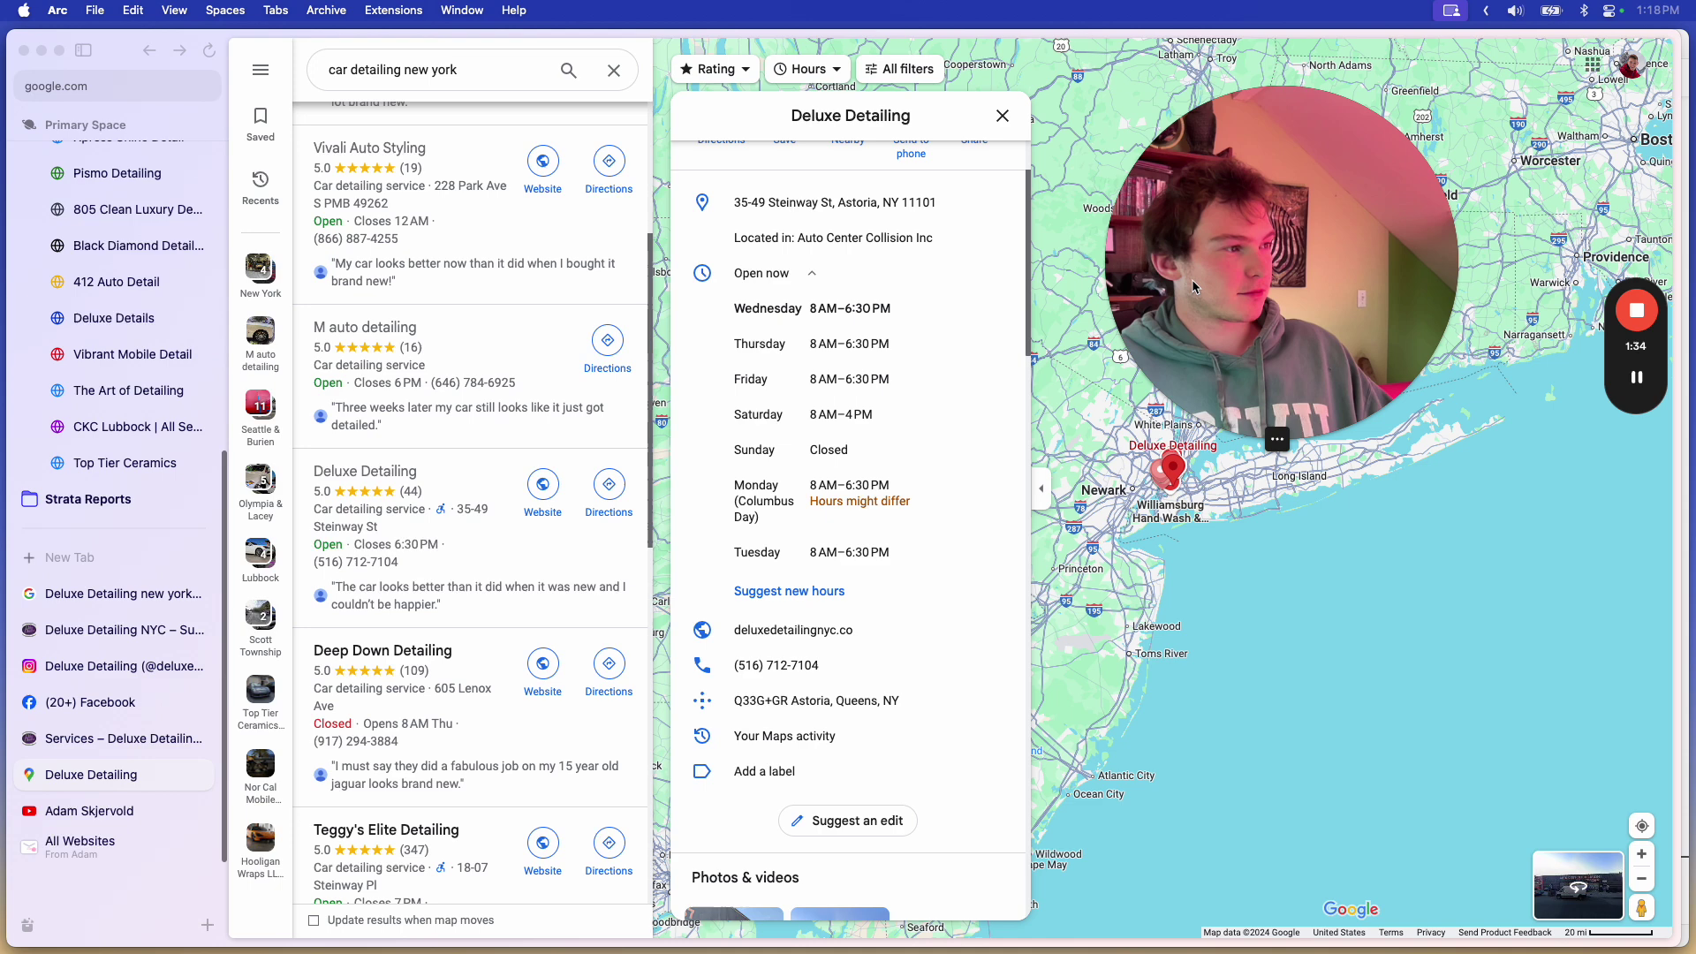
Step: Open the Deluxe Detailing NYC website from its Google search results
left_click(122, 593)
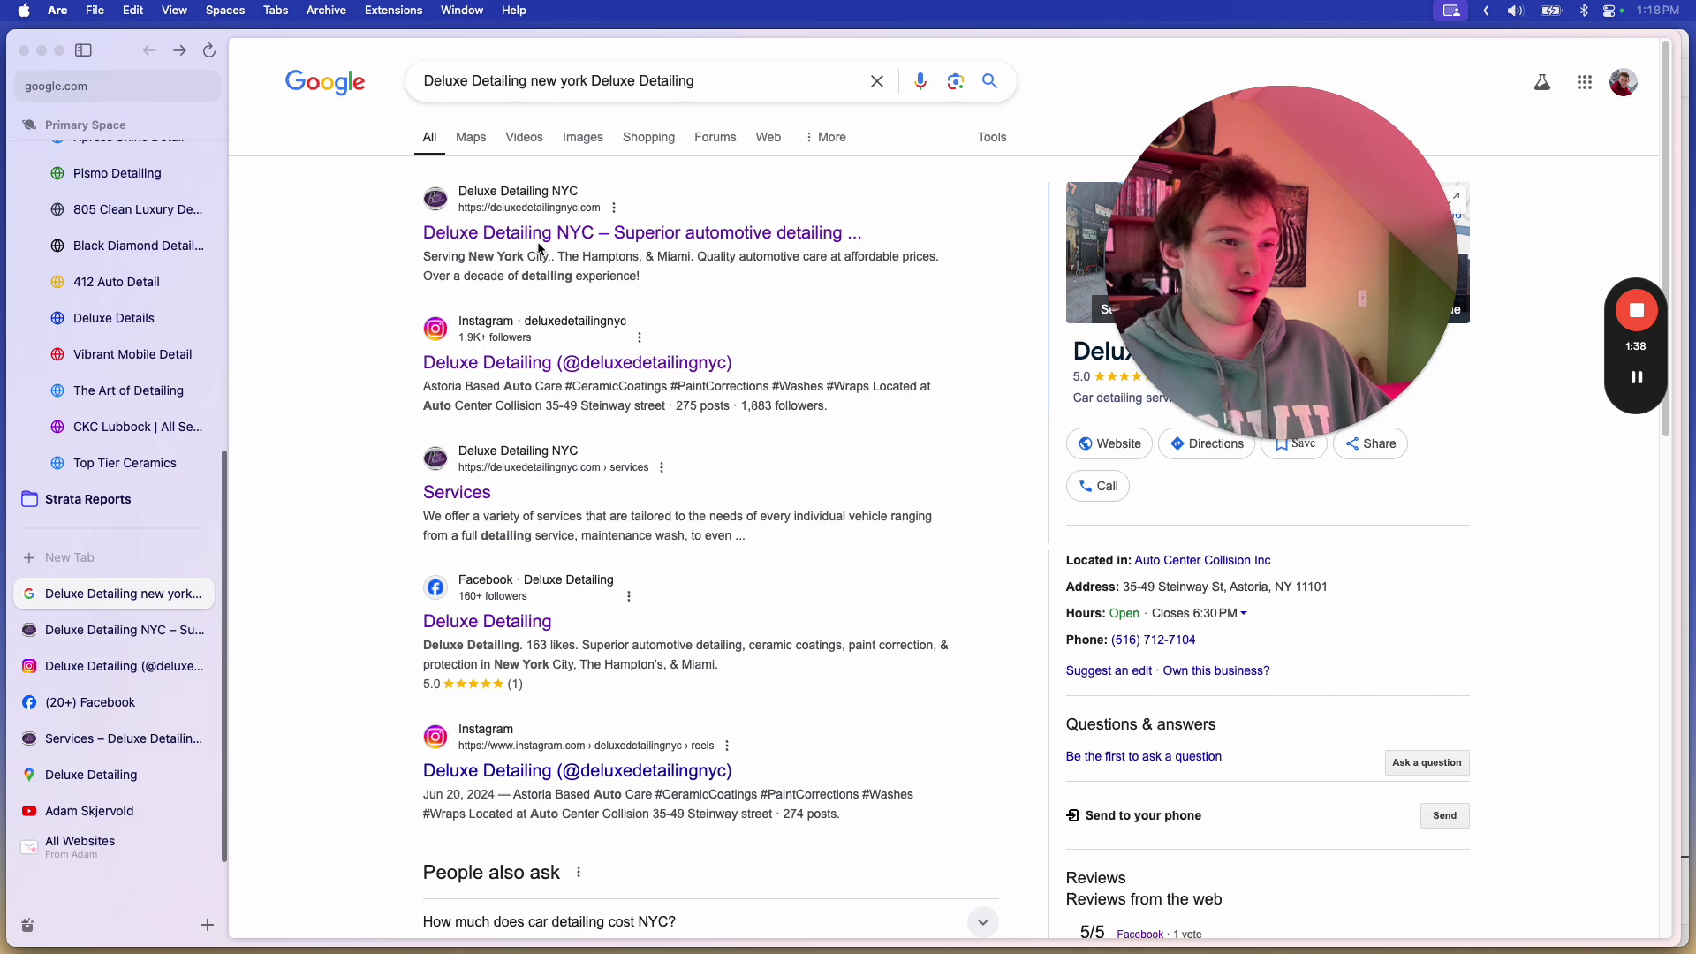
left_click(617, 235)
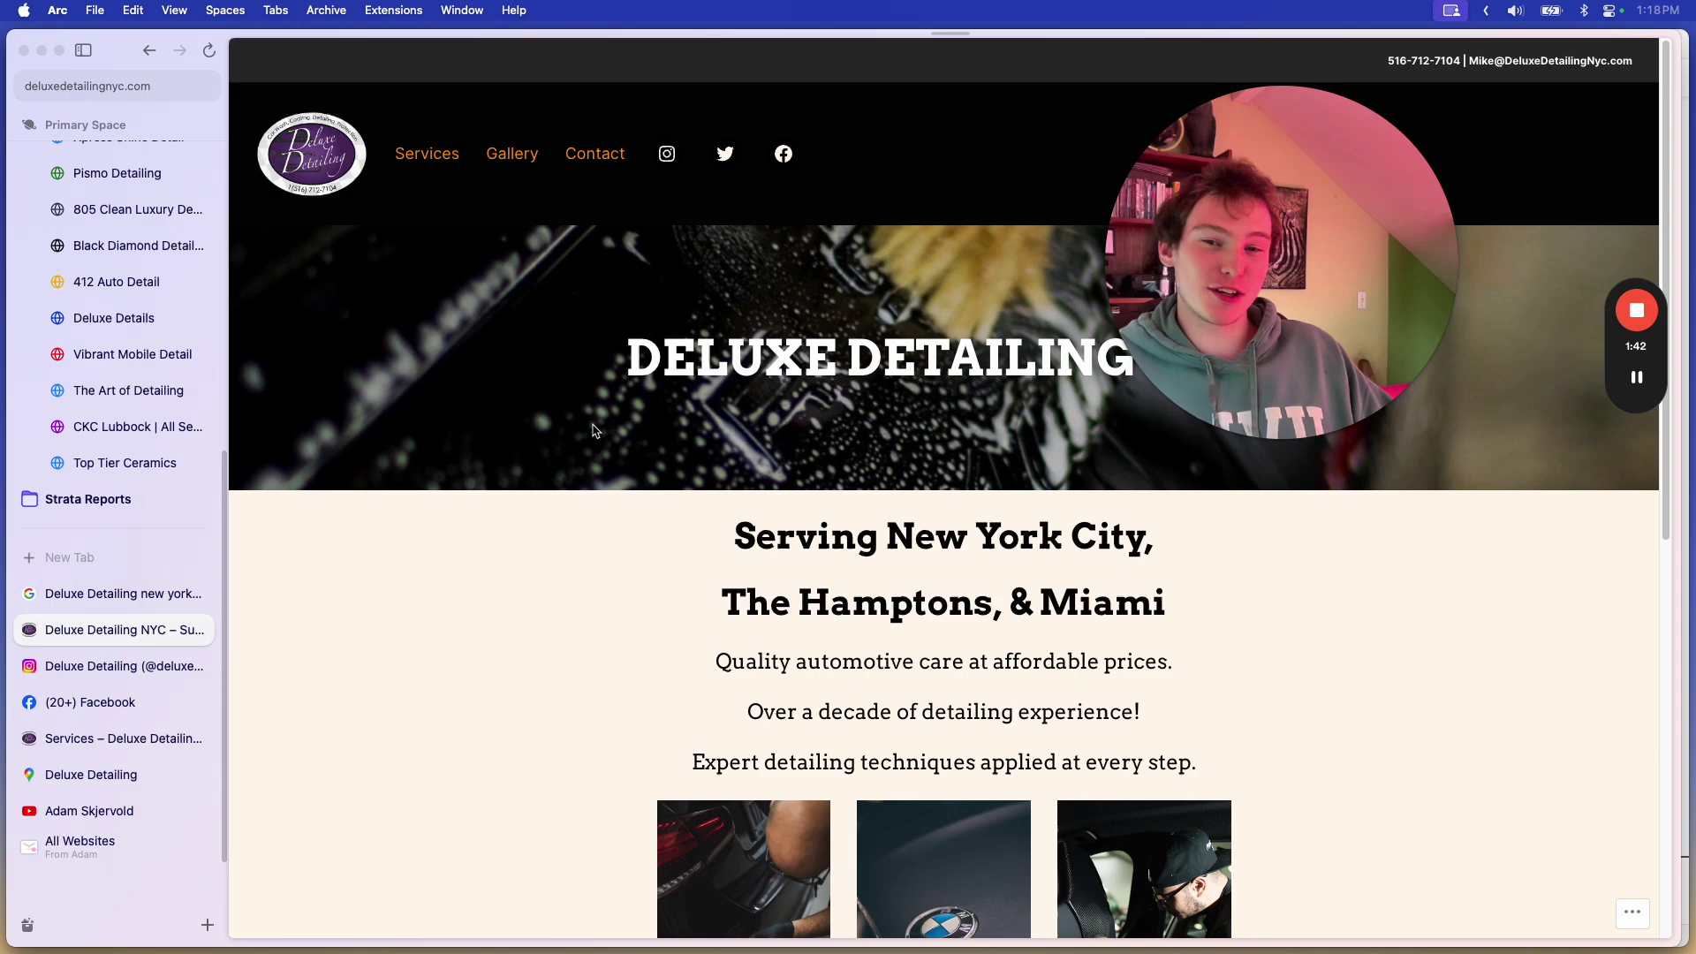
scroll(639, 569, "down", 8)
scroll(639, 567, "up", 8)
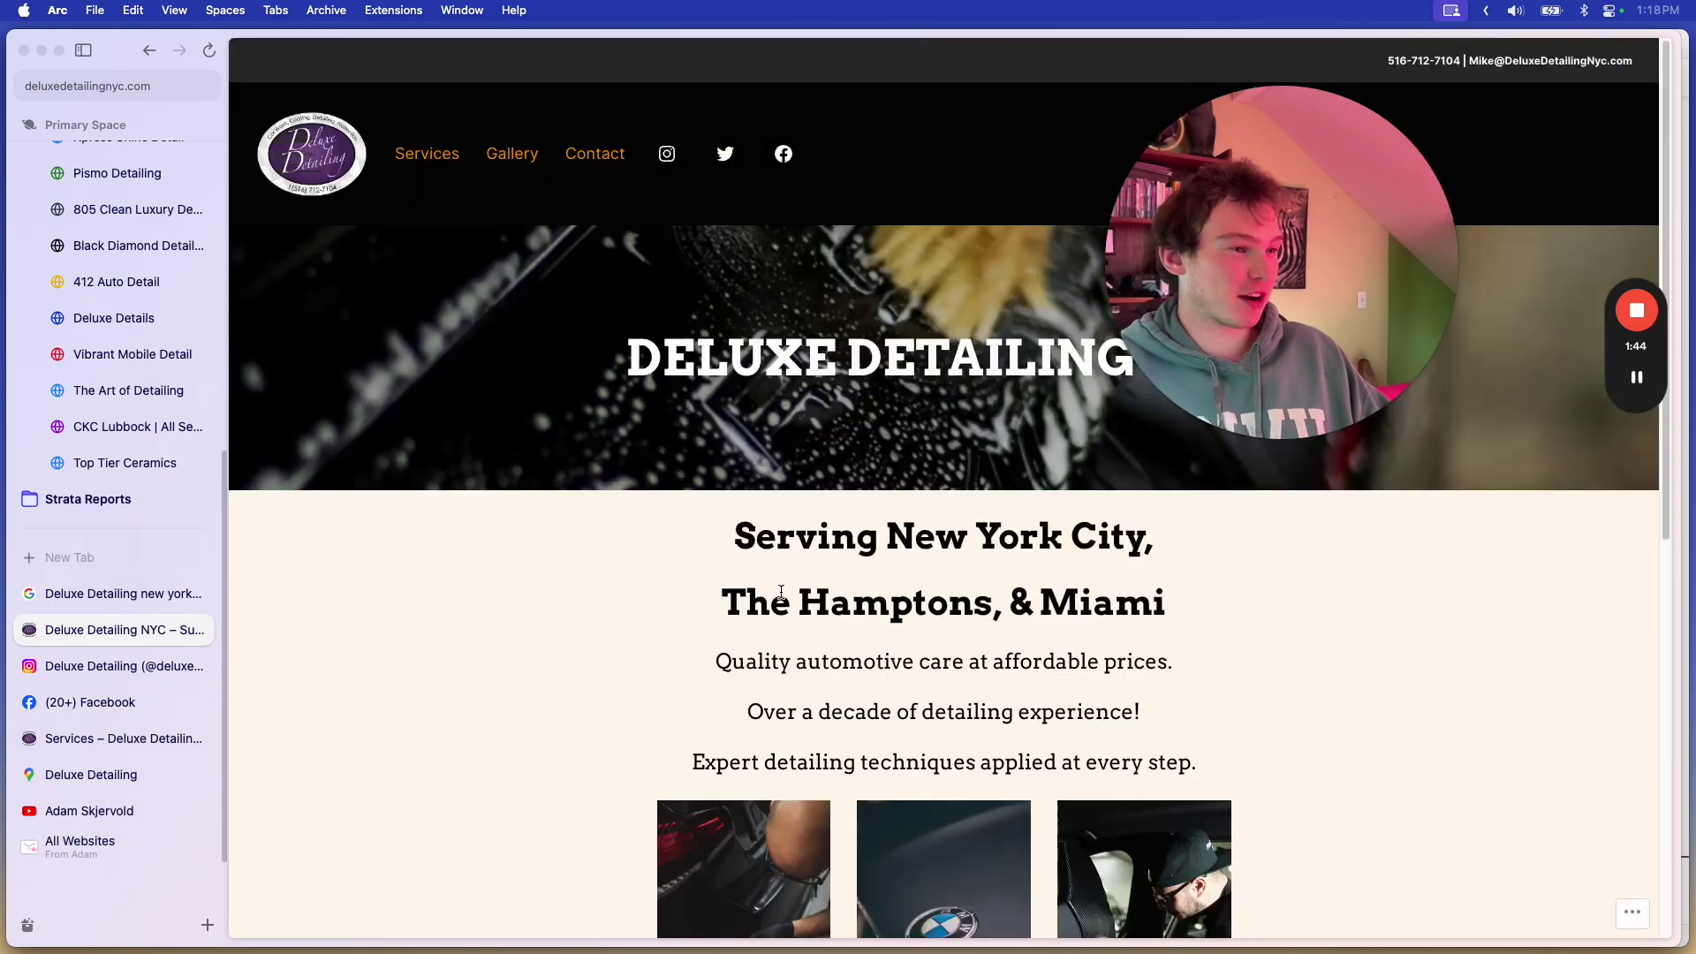
scroll(638, 564, "down", 6)
scroll(712, 586, "down", 5)
scroll(616, 467, "up", 8)
scroll(615, 468, "down", 3)
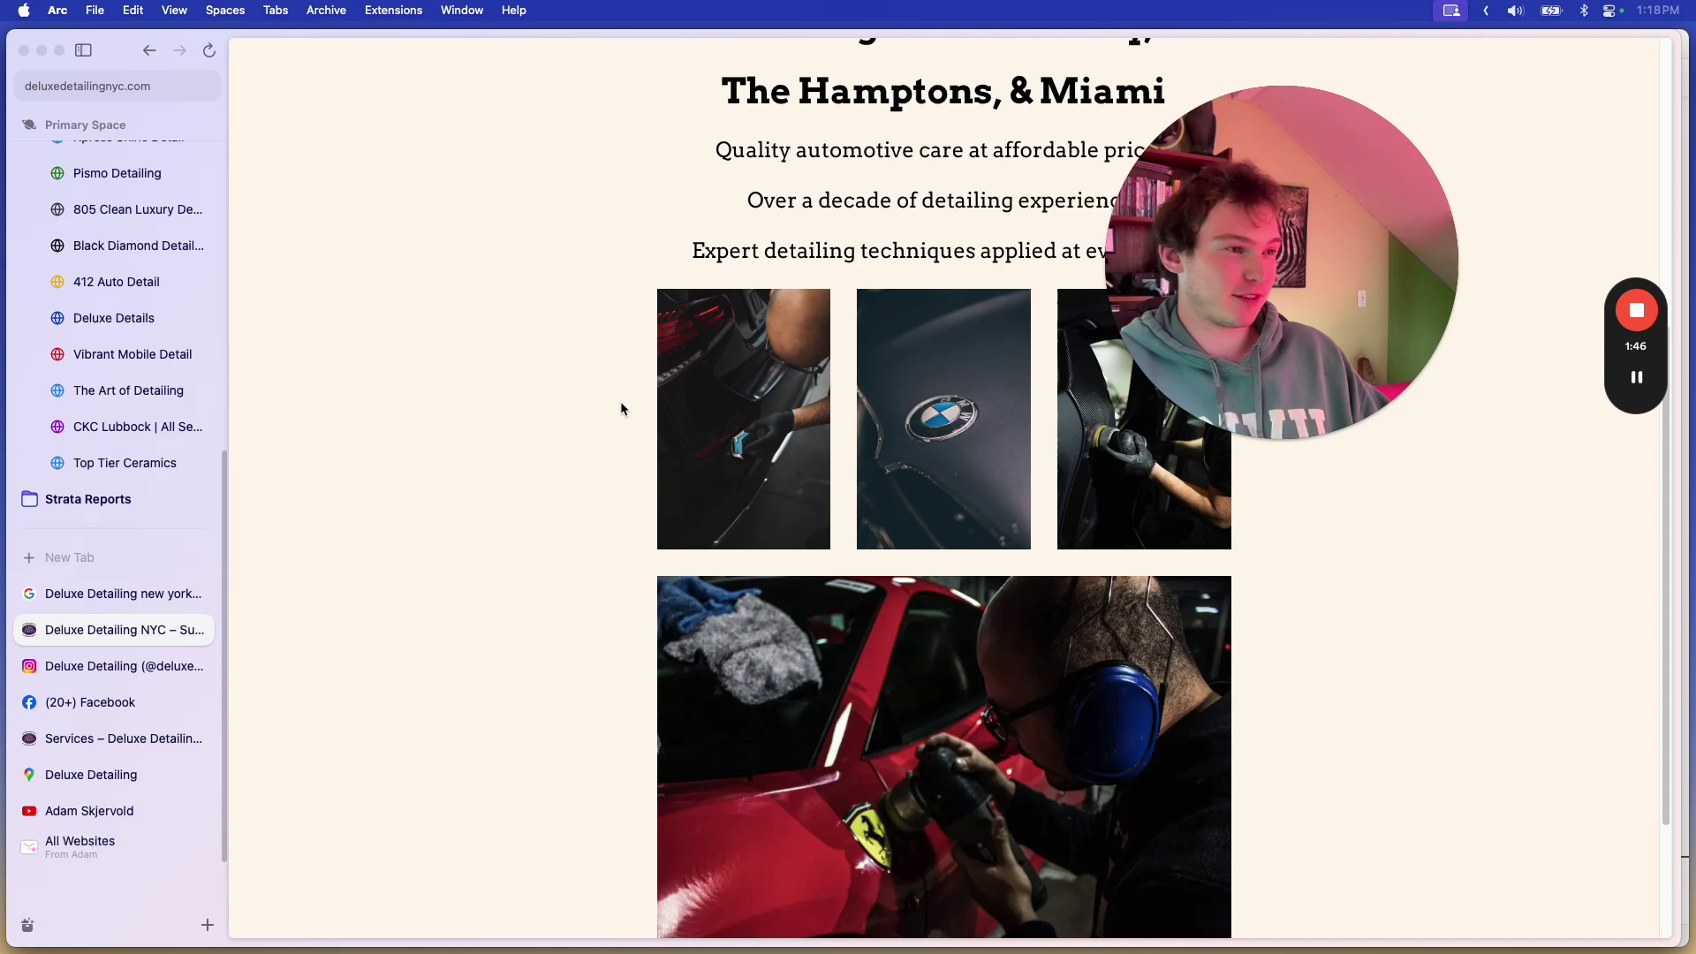
scroll(620, 401, "up", 4)
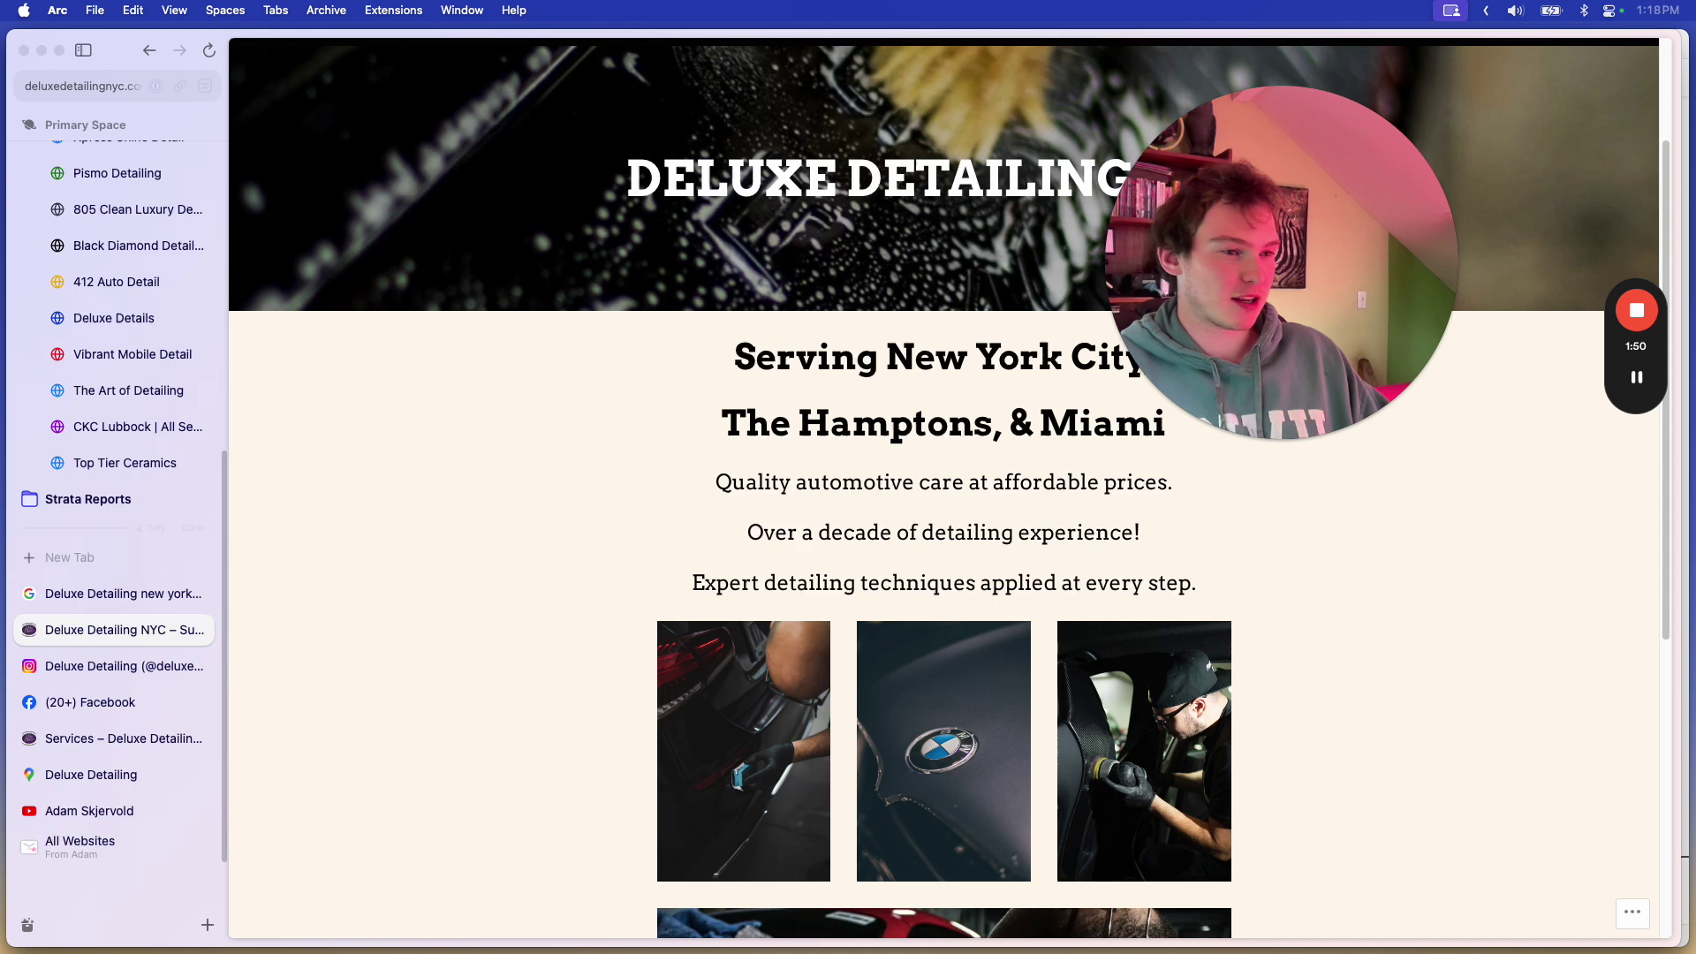
Step: Correct the prompt's business hours so Saturday reads 8am to 4pm
key("super+Tab")
scroll(733, 639, "up", 3)
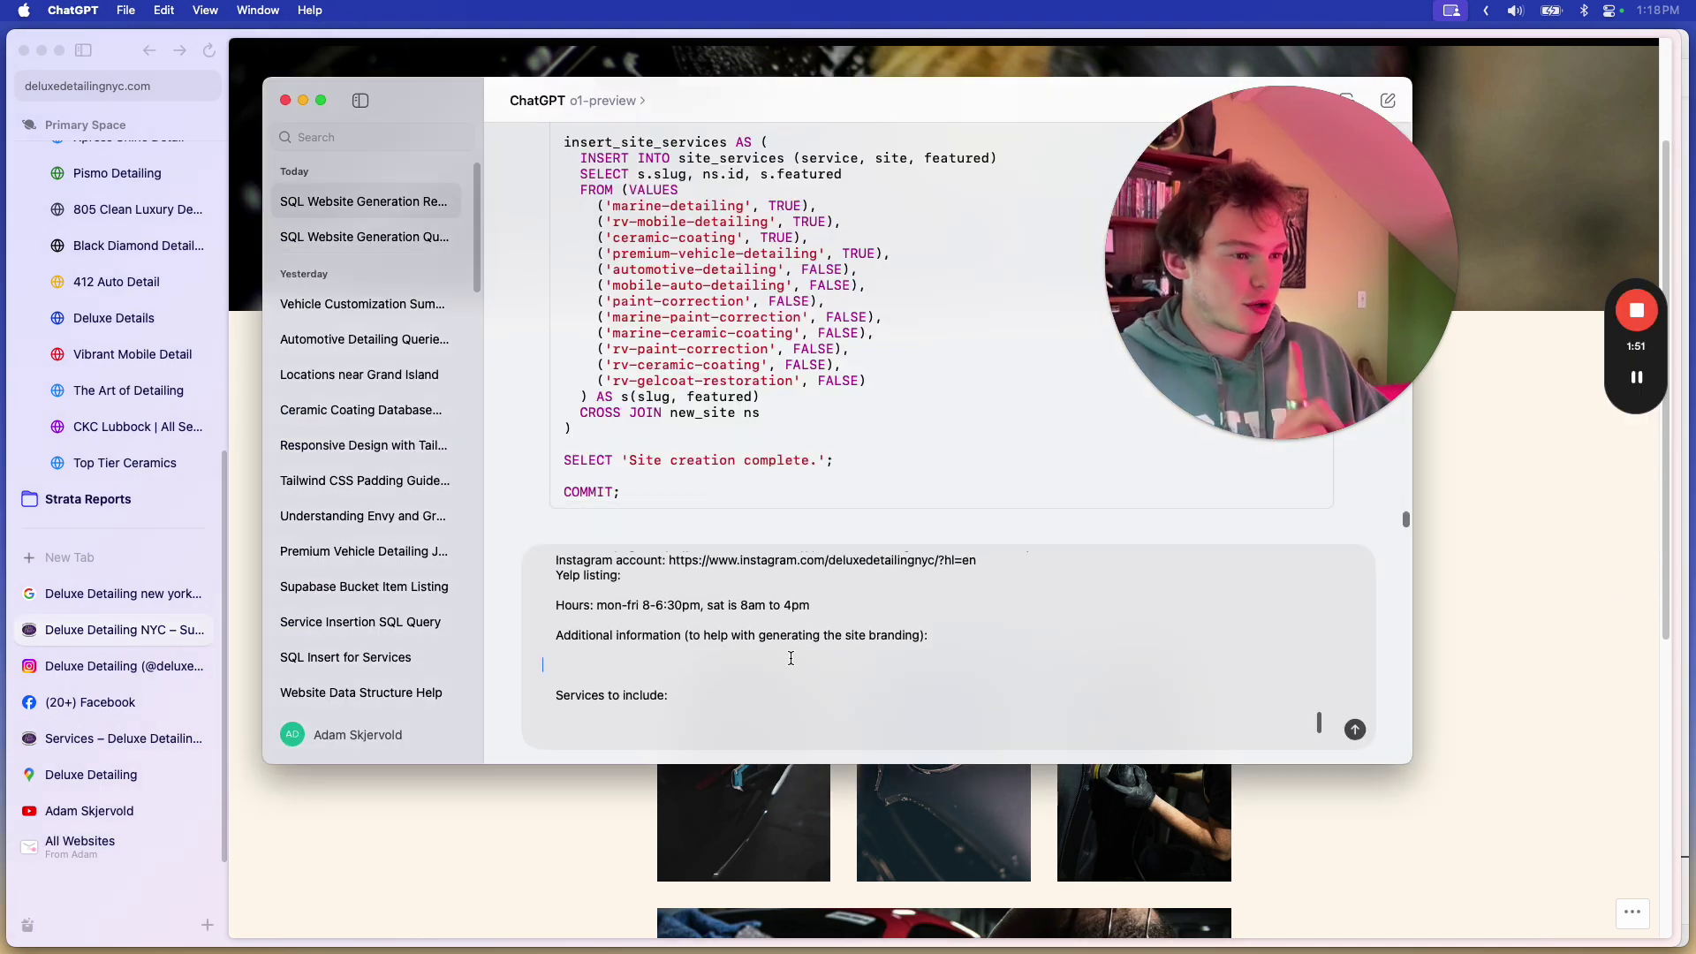
scroll(726, 635, "up", 3)
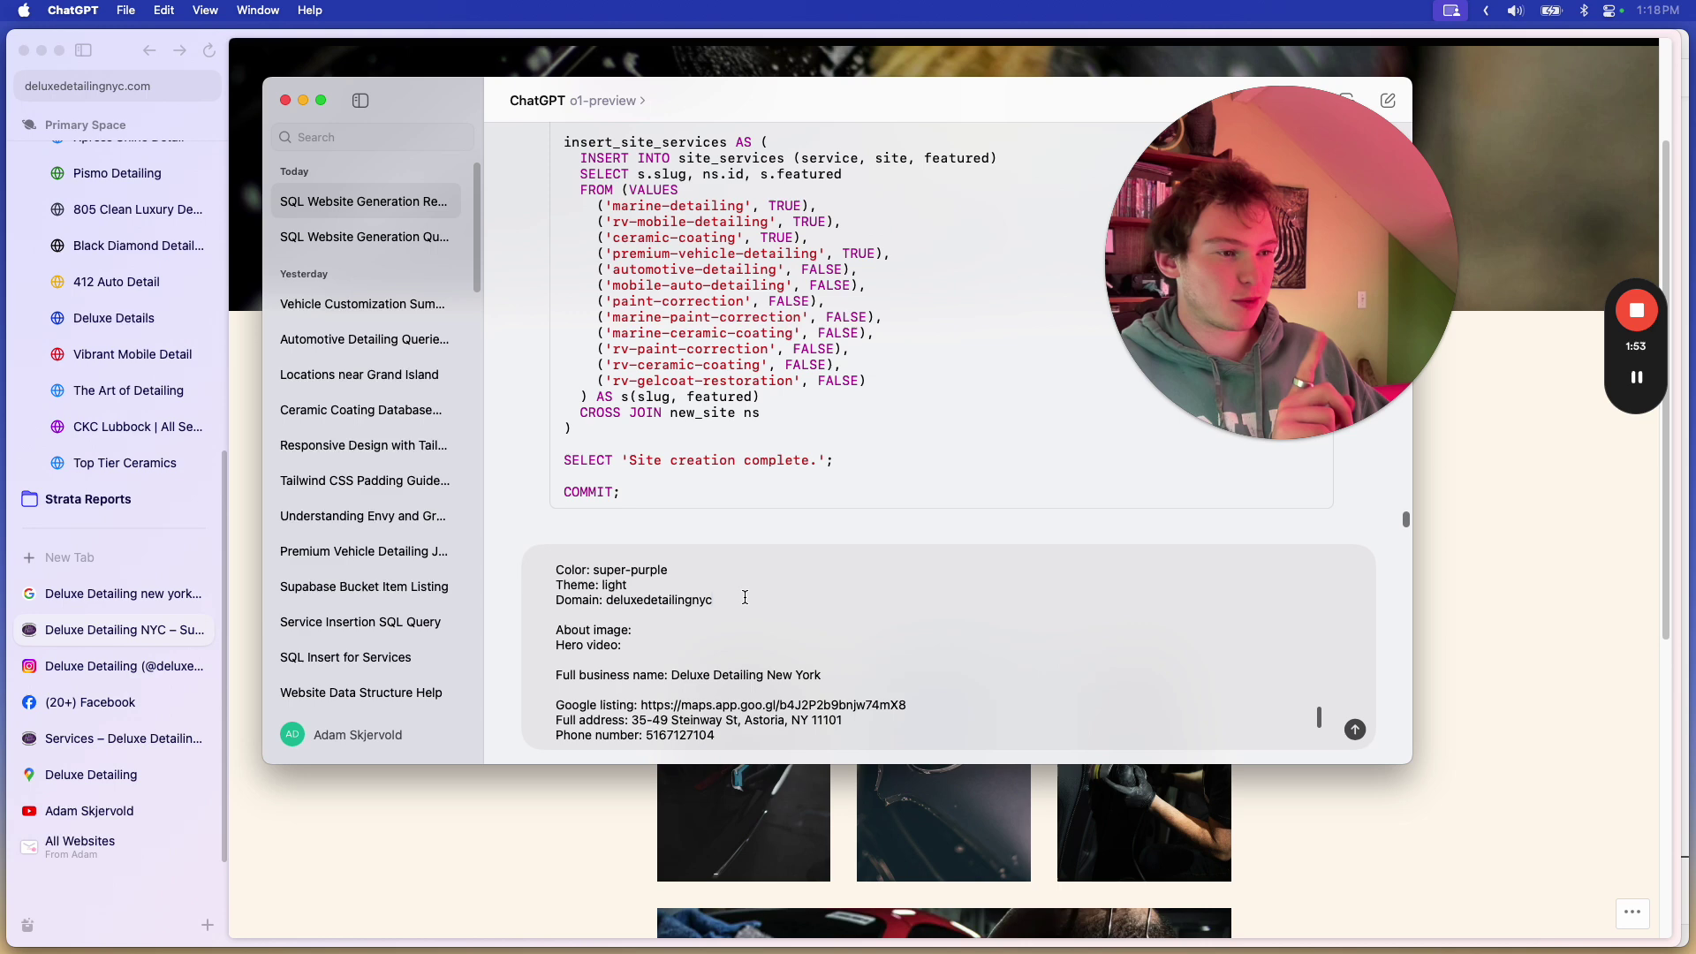
left_click(746, 600)
scroll(727, 636, "down", 2)
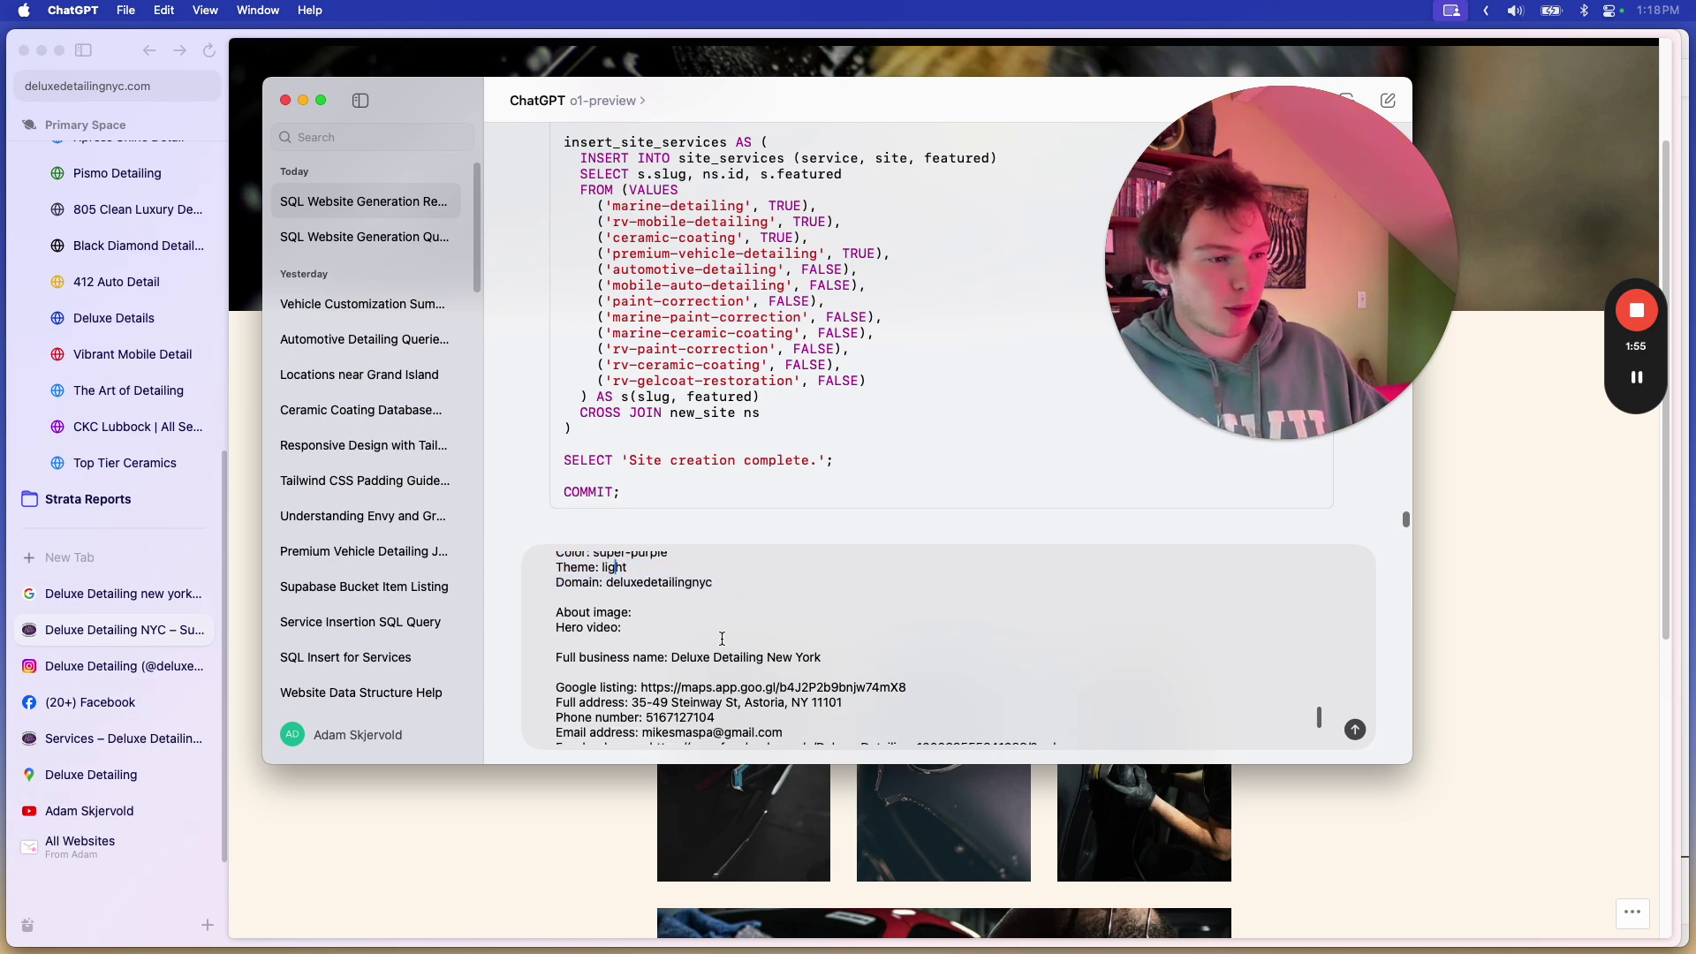
scroll(722, 640, "down", 3)
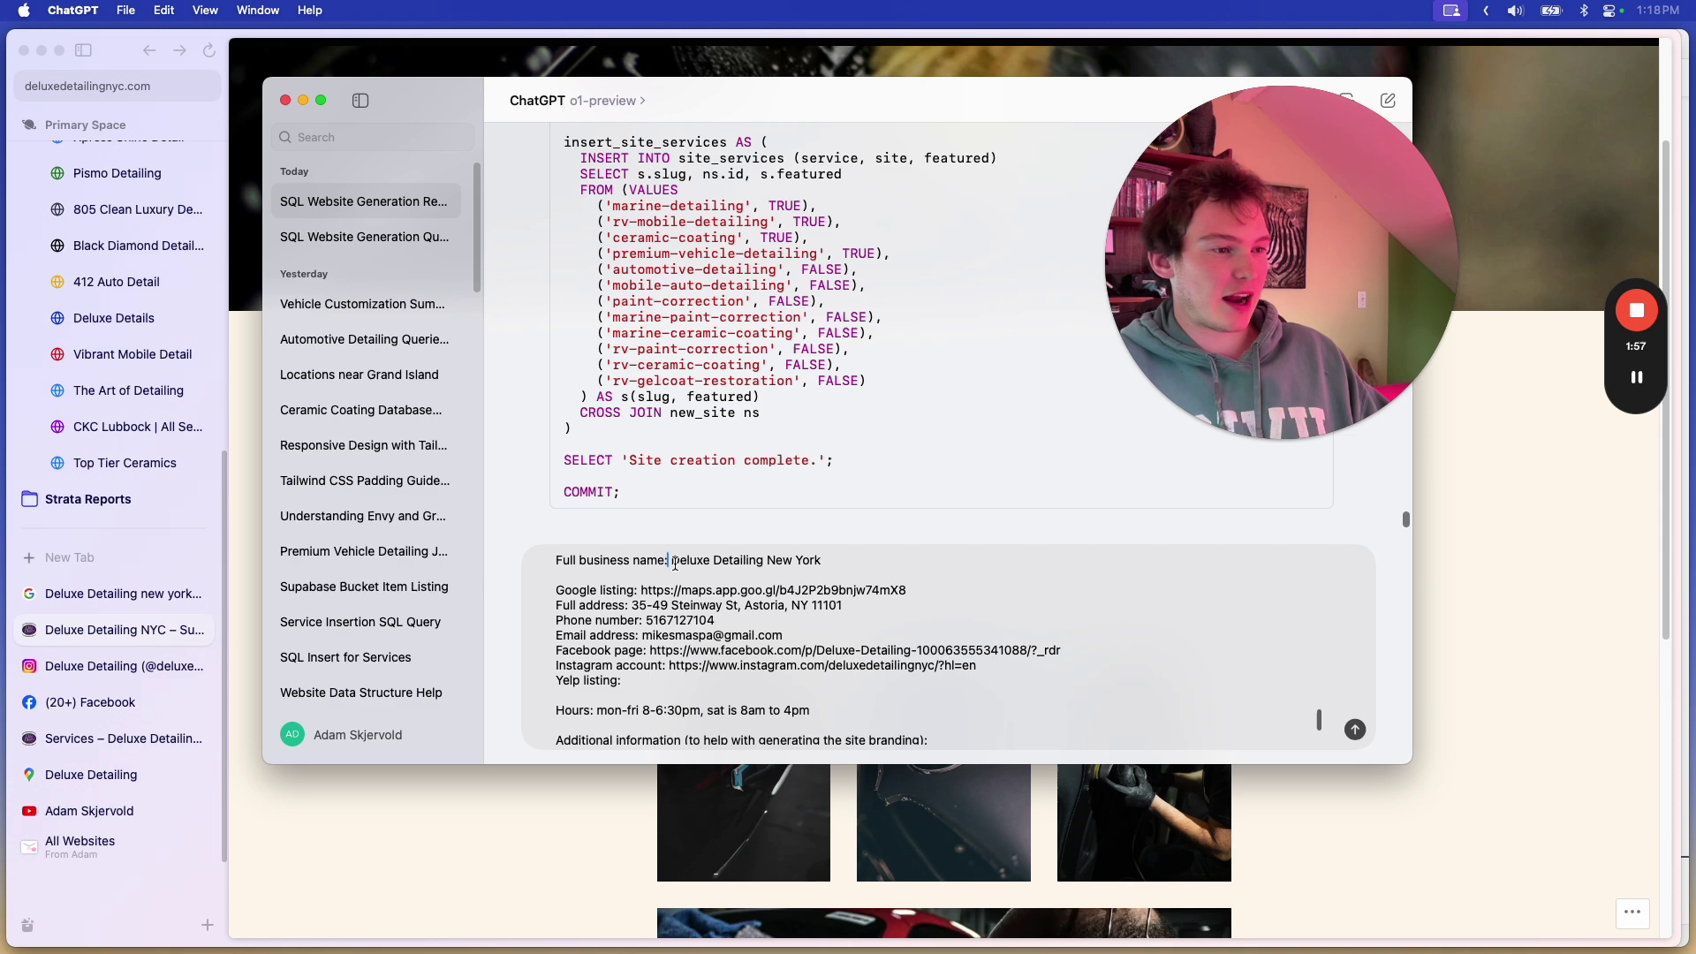
left_click_drag(674, 561, 836, 675)
left_click(707, 685)
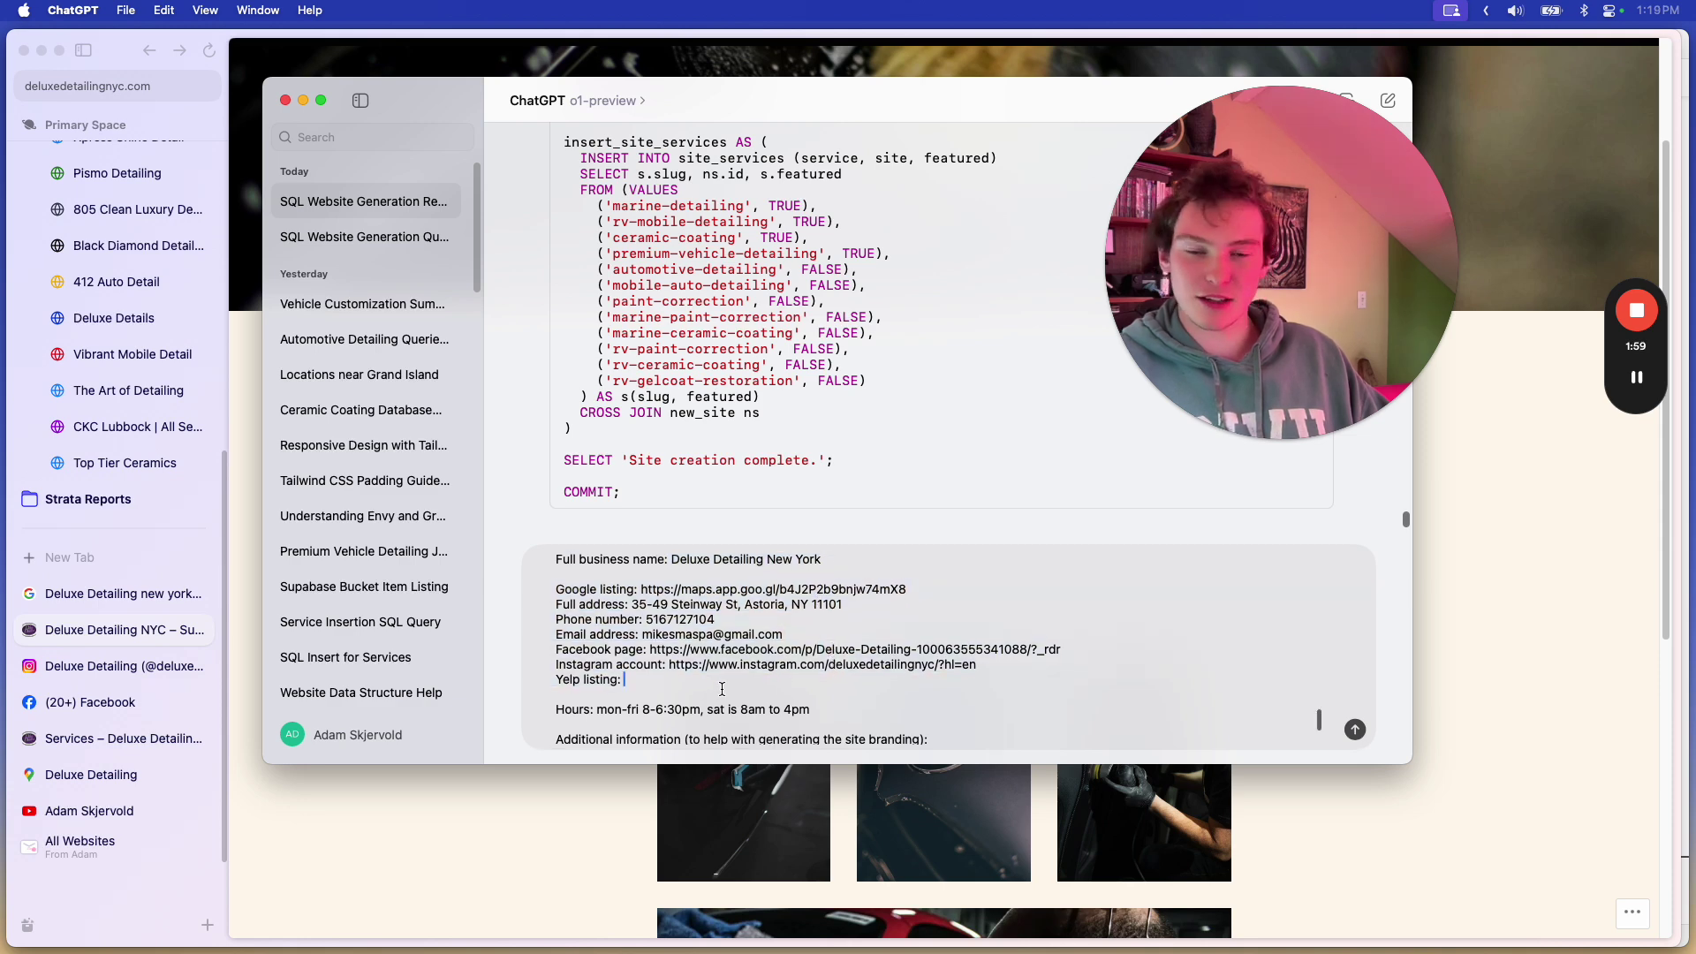
scroll(723, 684, "down", 2)
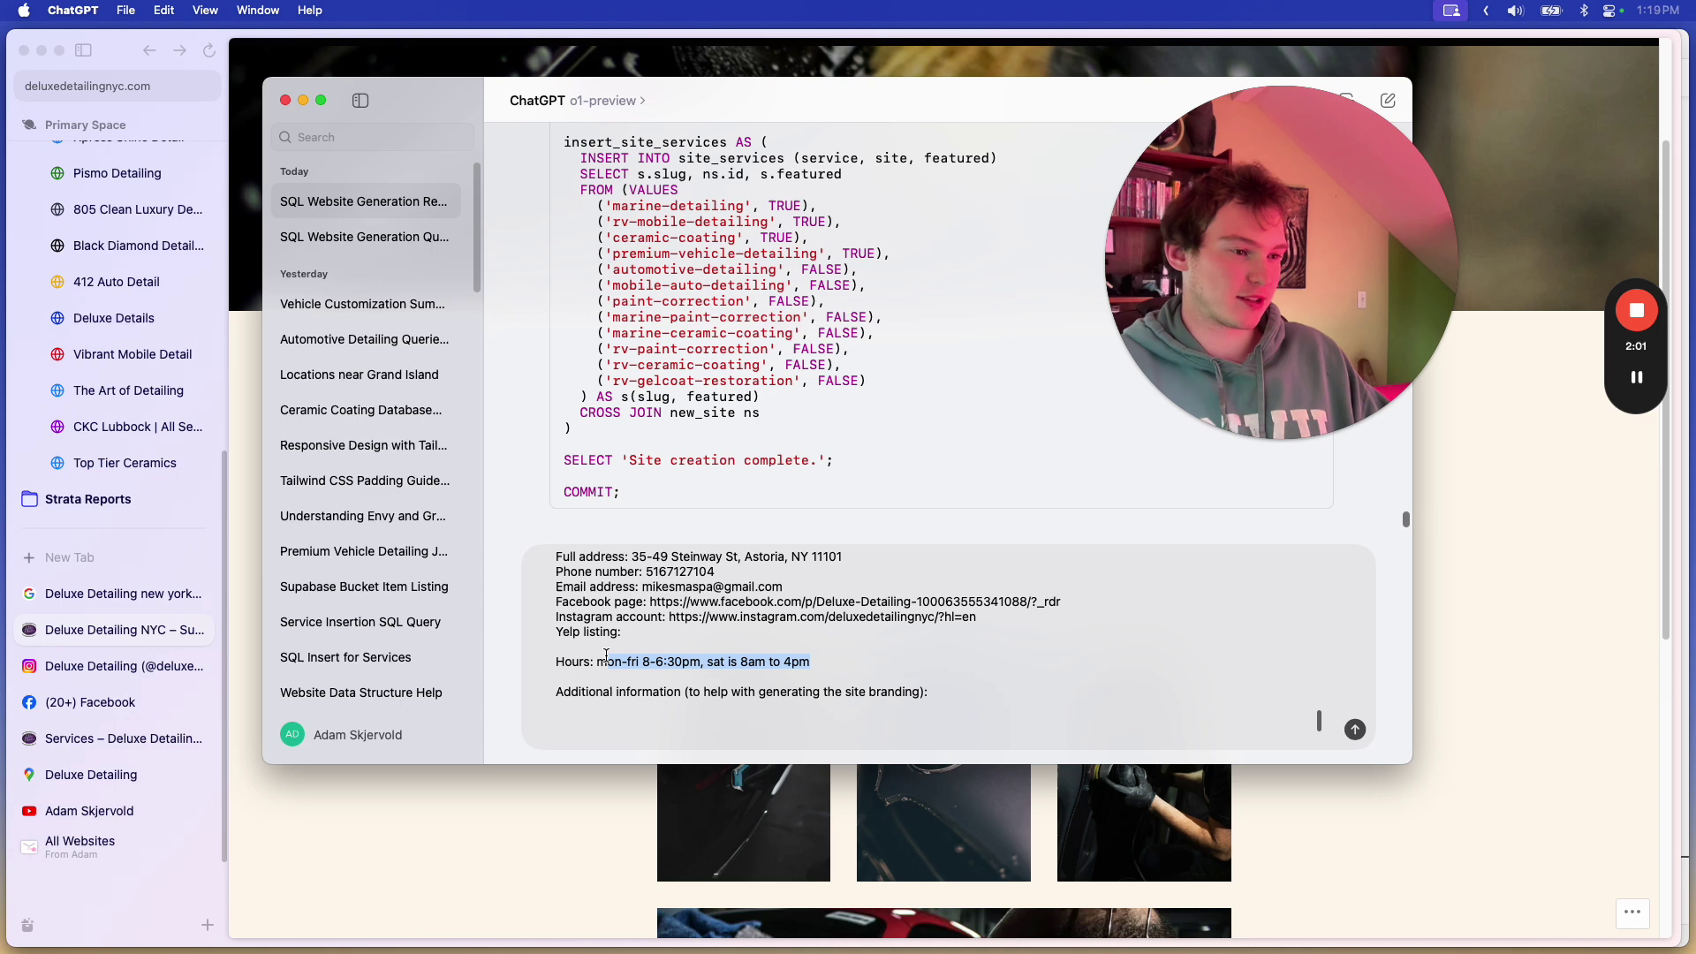
left_click(742, 661)
scroll(679, 676, "down", 2)
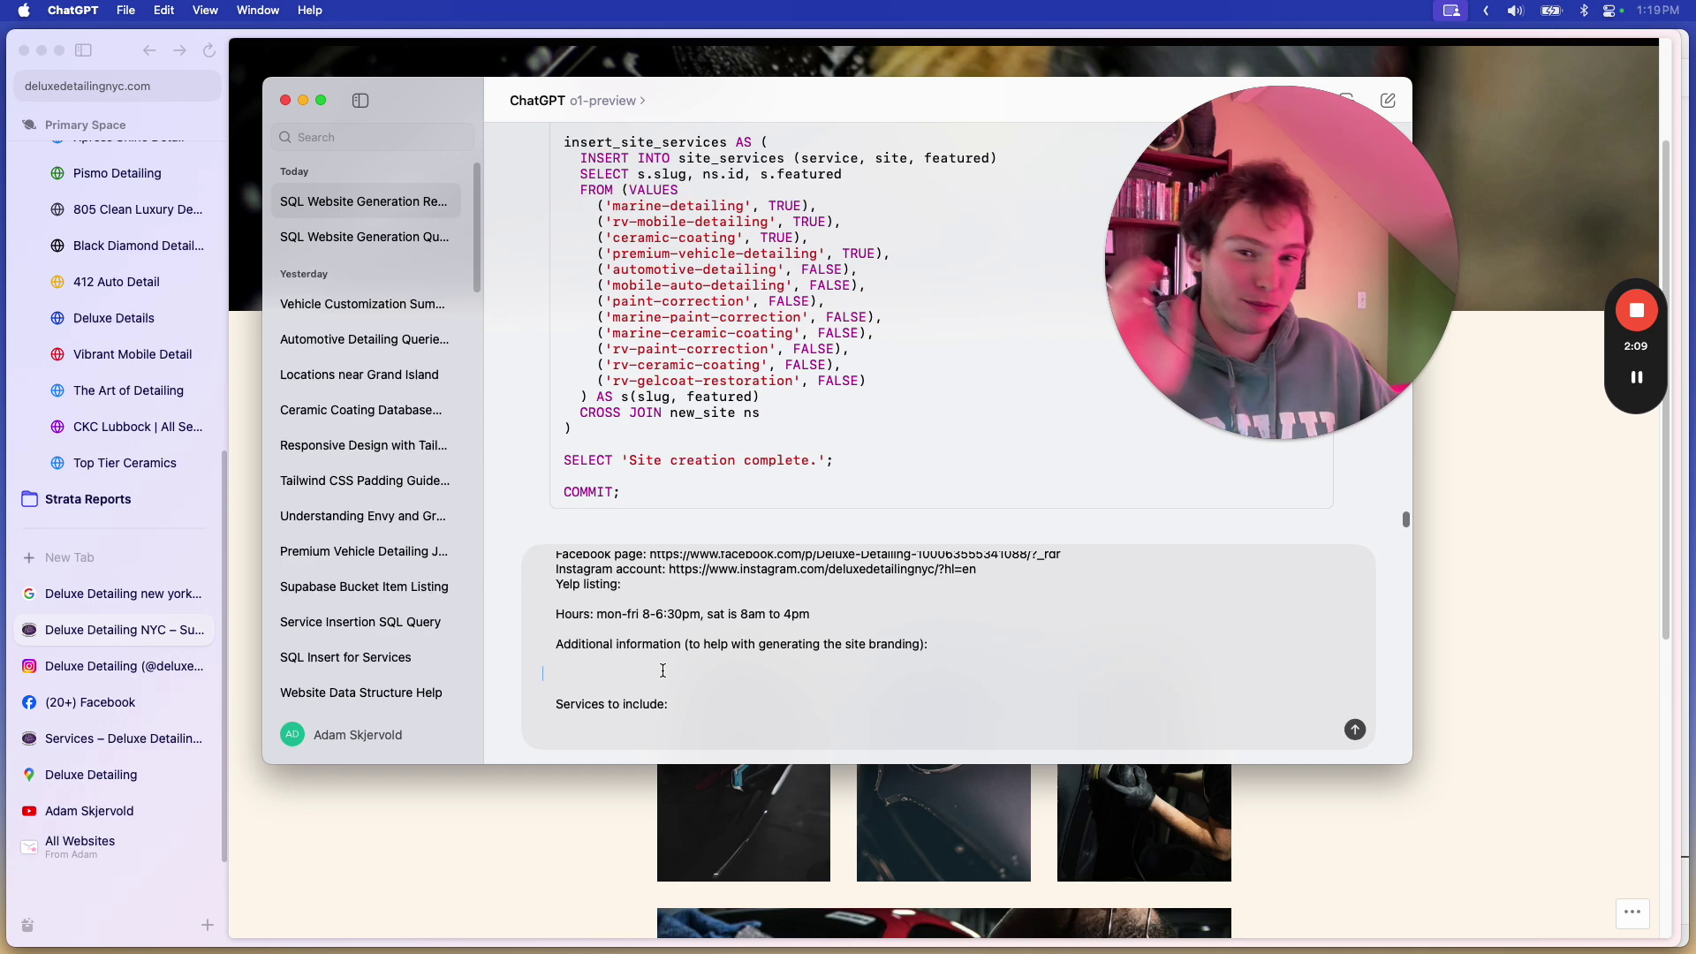
scroll(660, 657, "up", 3)
scroll(660, 657, "up", 2)
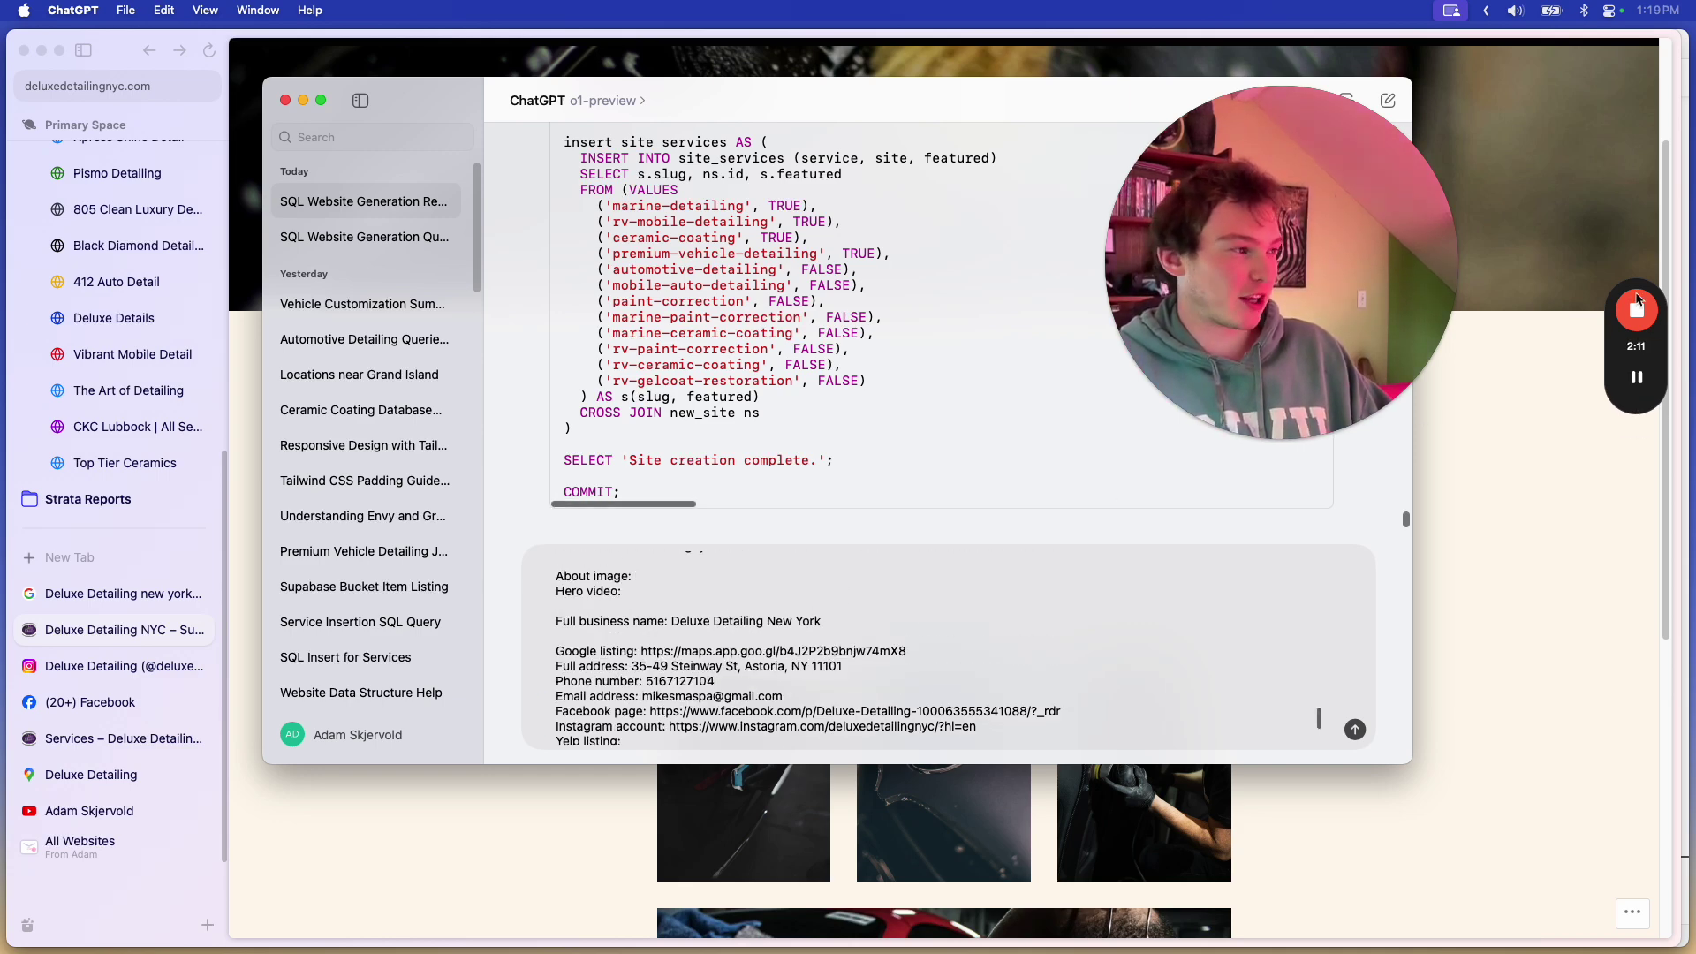
Step: Review the prompt's about-the-business paragraph and services-to-include line
left_click(1639, 299)
left_click(968, 890)
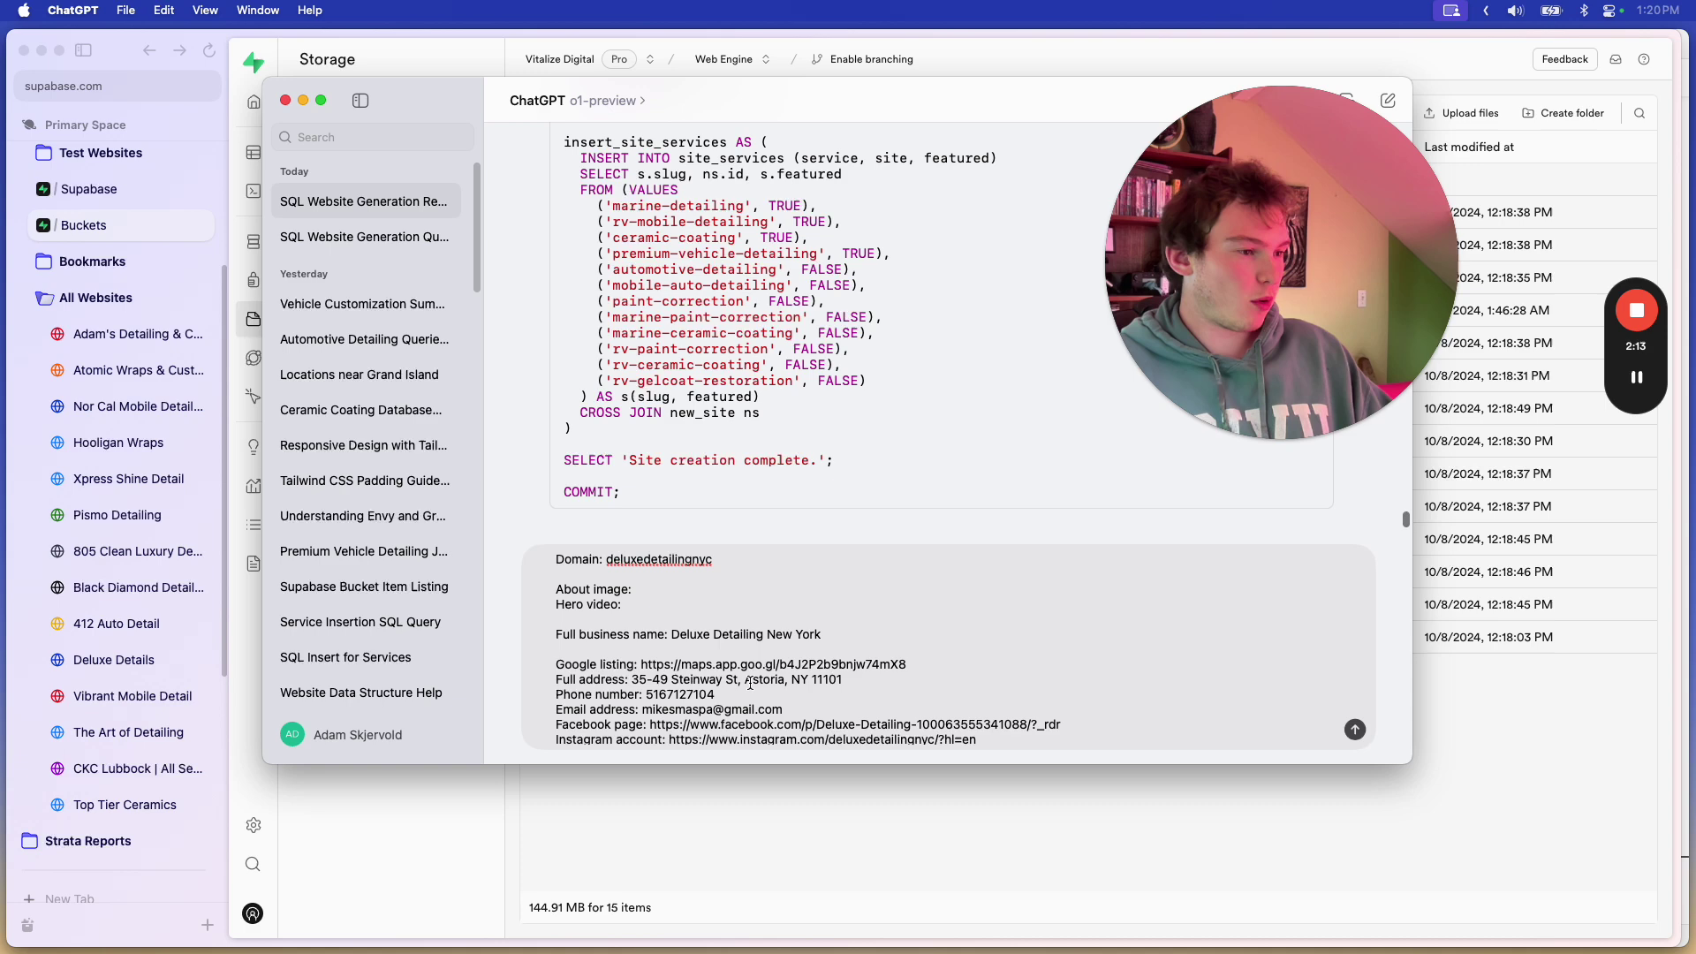
scroll(750, 683, "down", 3)
scroll(750, 682, "down", 3)
scroll(750, 682, "down", 3)
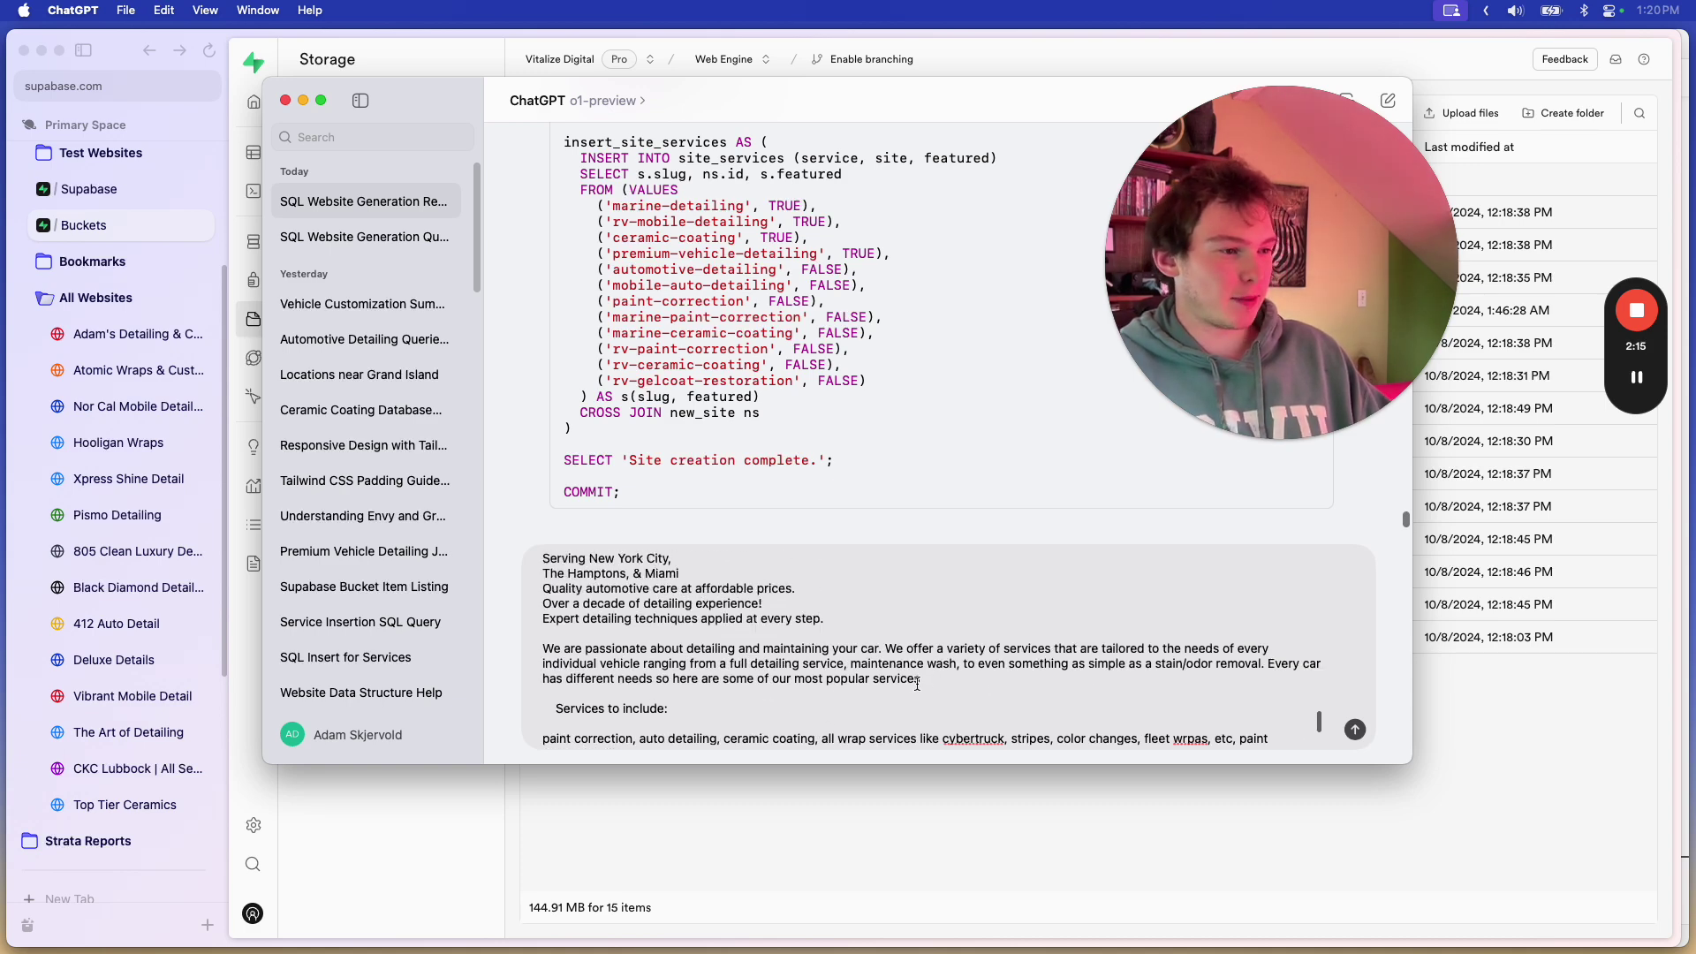
scroll(919, 679, "down", 1)
scroll(918, 678, "up", 1)
scroll(919, 679, "down", 1)
mouse_move(921, 669)
left_mouse_down()
mouse_move(617, 636)
mouse_move(547, 562)
left_mouse_up()
left_click(716, 637)
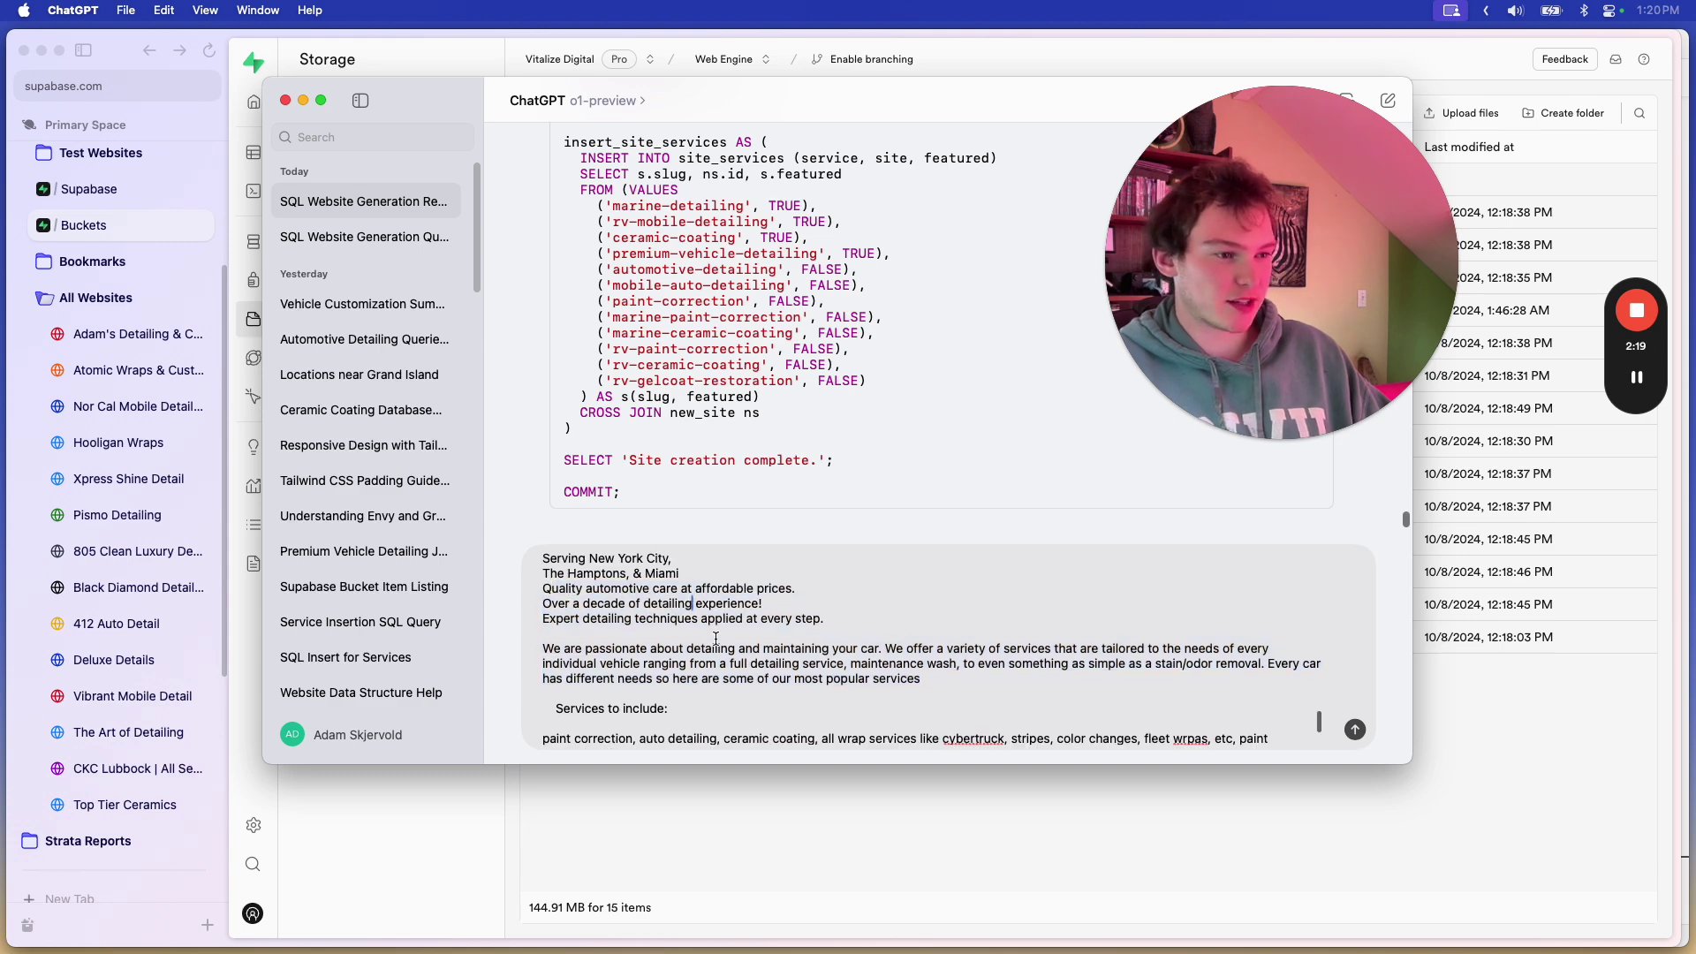
scroll(716, 638, "down", 1)
scroll(715, 638, "down", 1)
triple_click(635, 692)
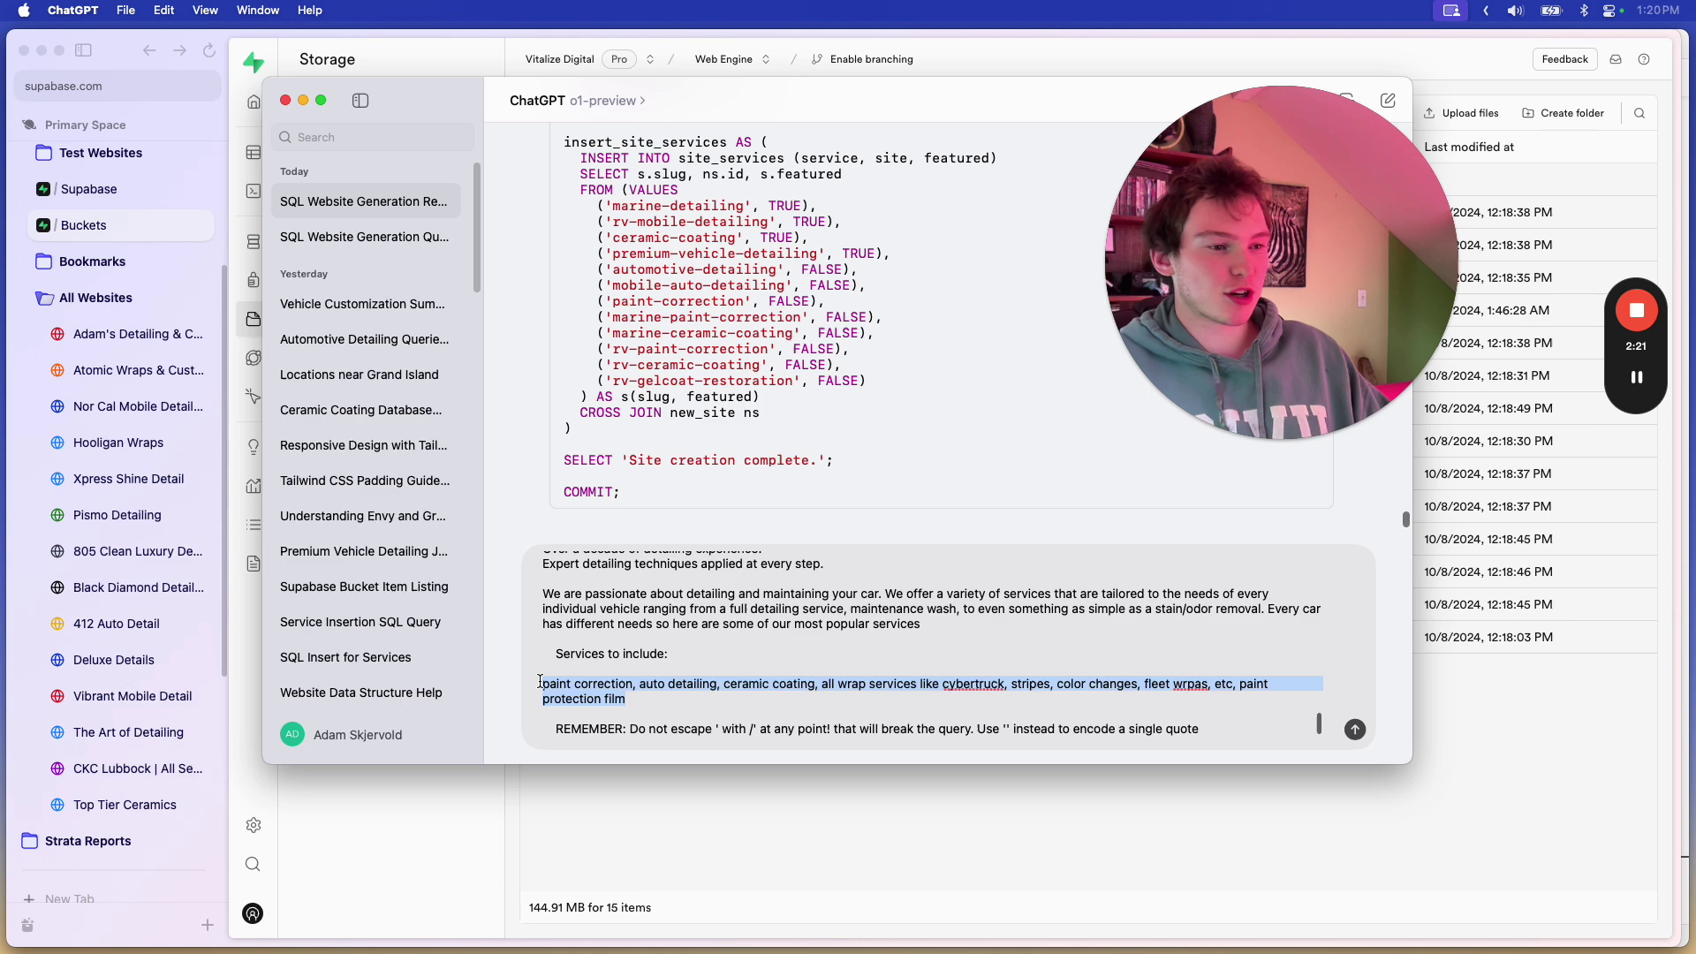
left_click(659, 688)
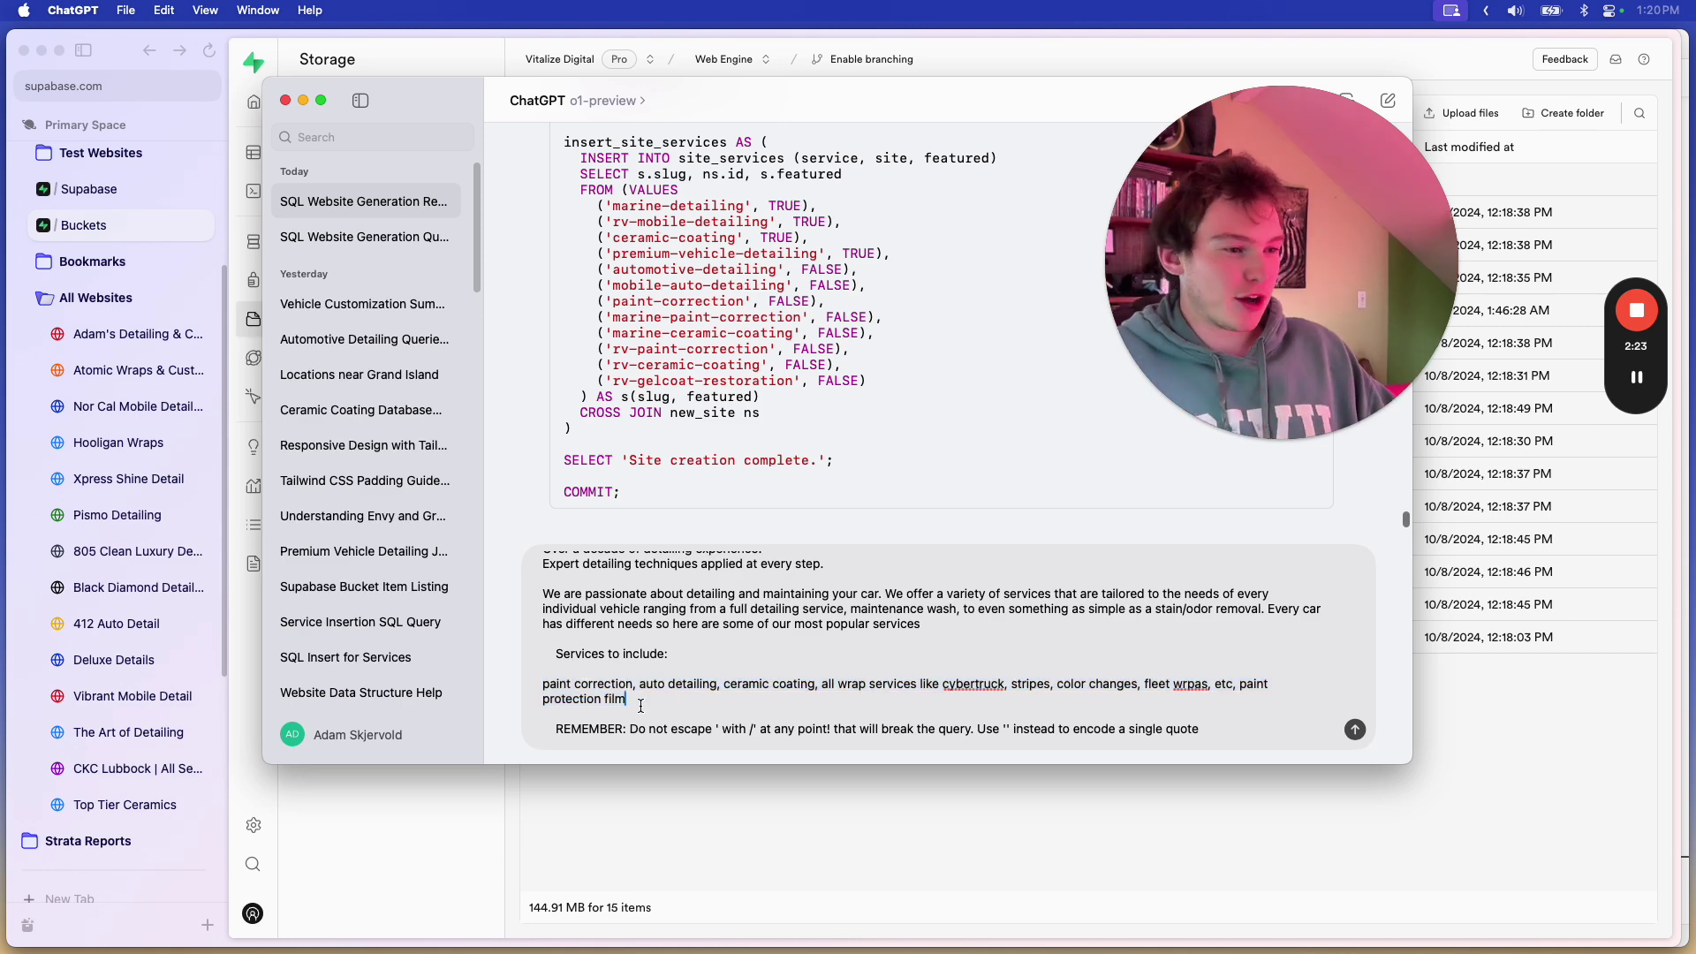
triple_click(639, 700)
left_click(881, 704)
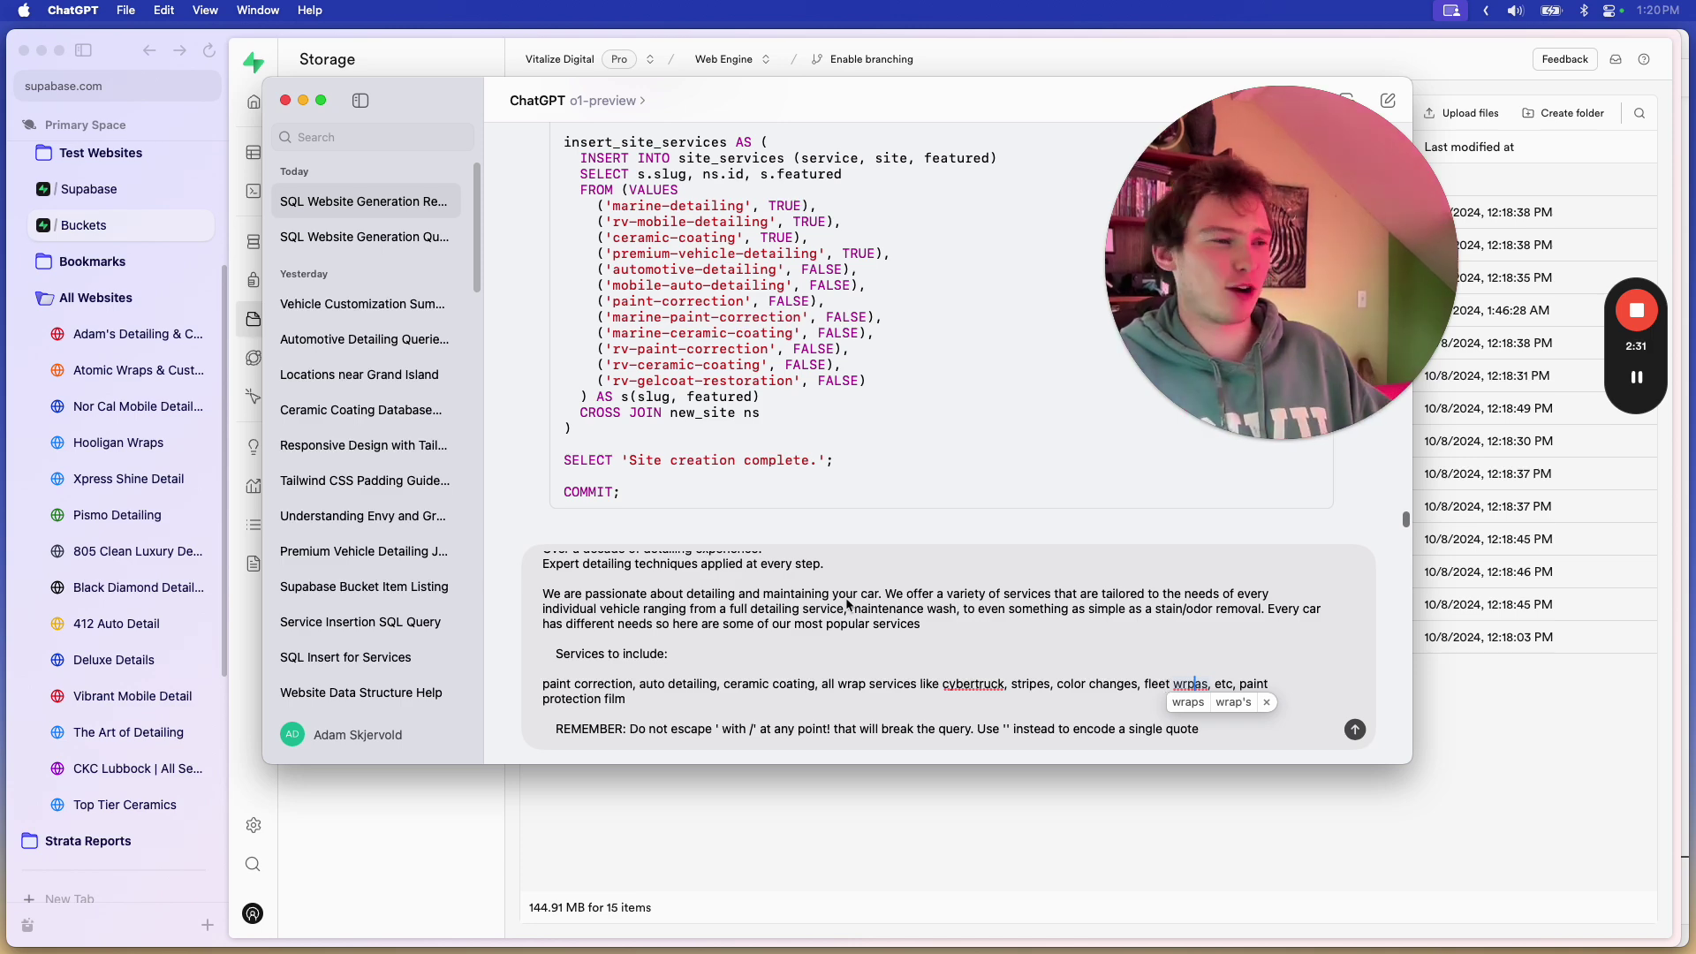
mouse_move(1636, 377)
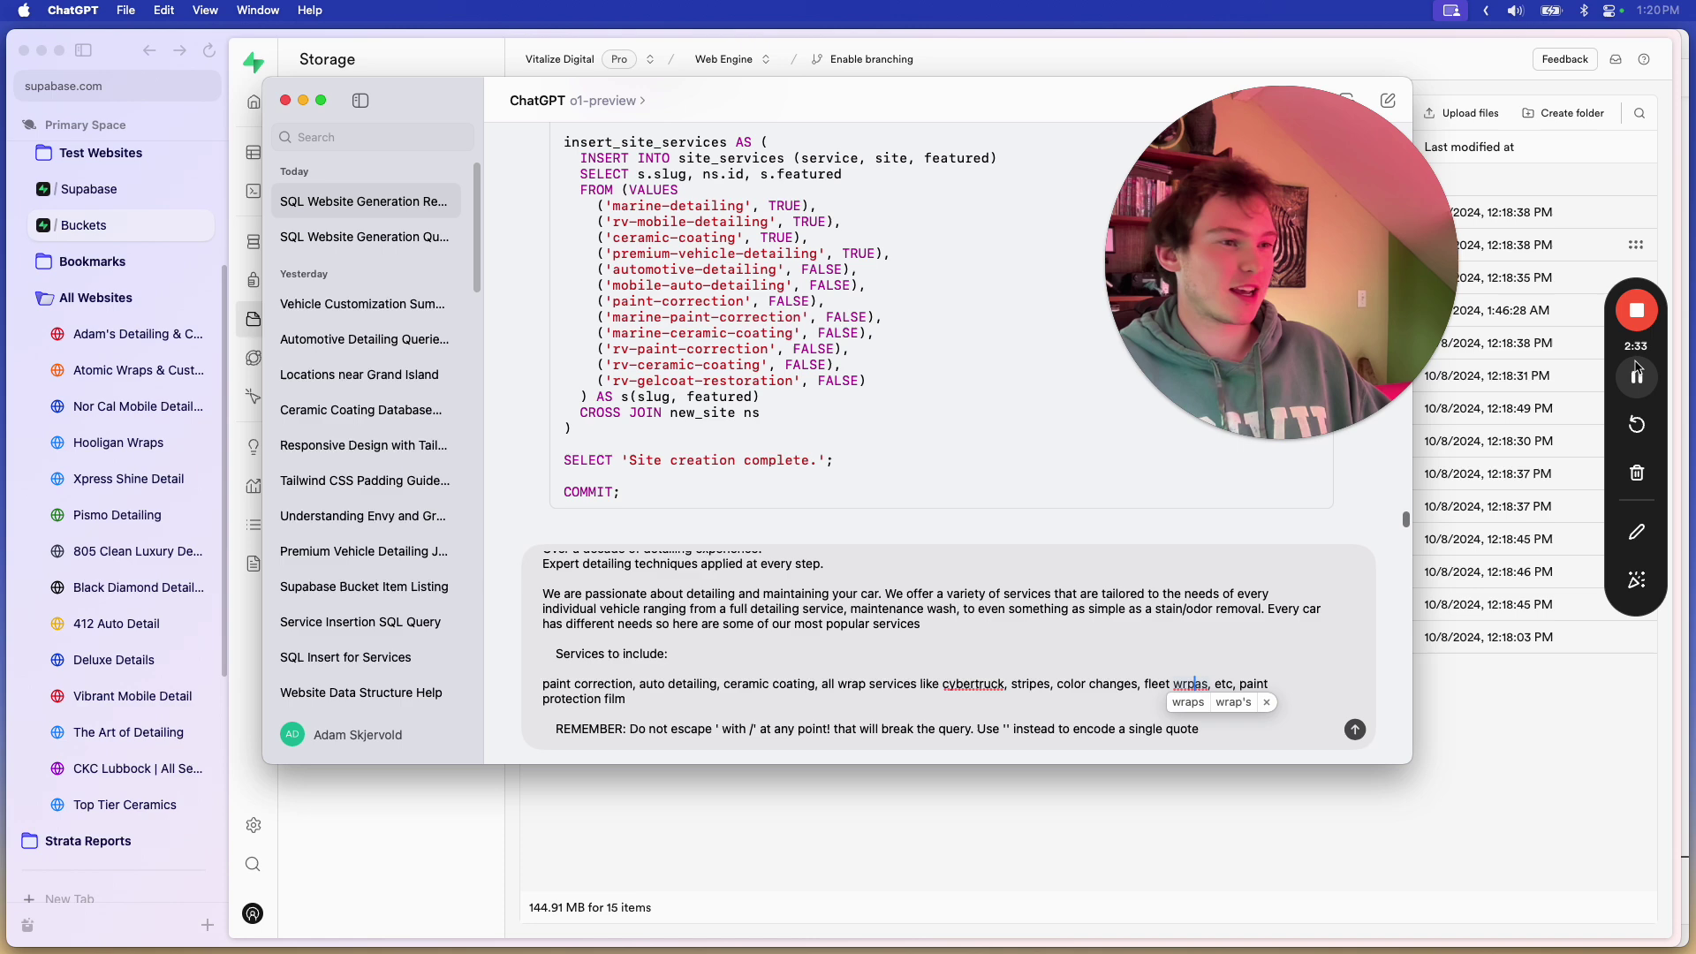
scroll(732, 640, "up", 5)
scroll(732, 641, "up", 3)
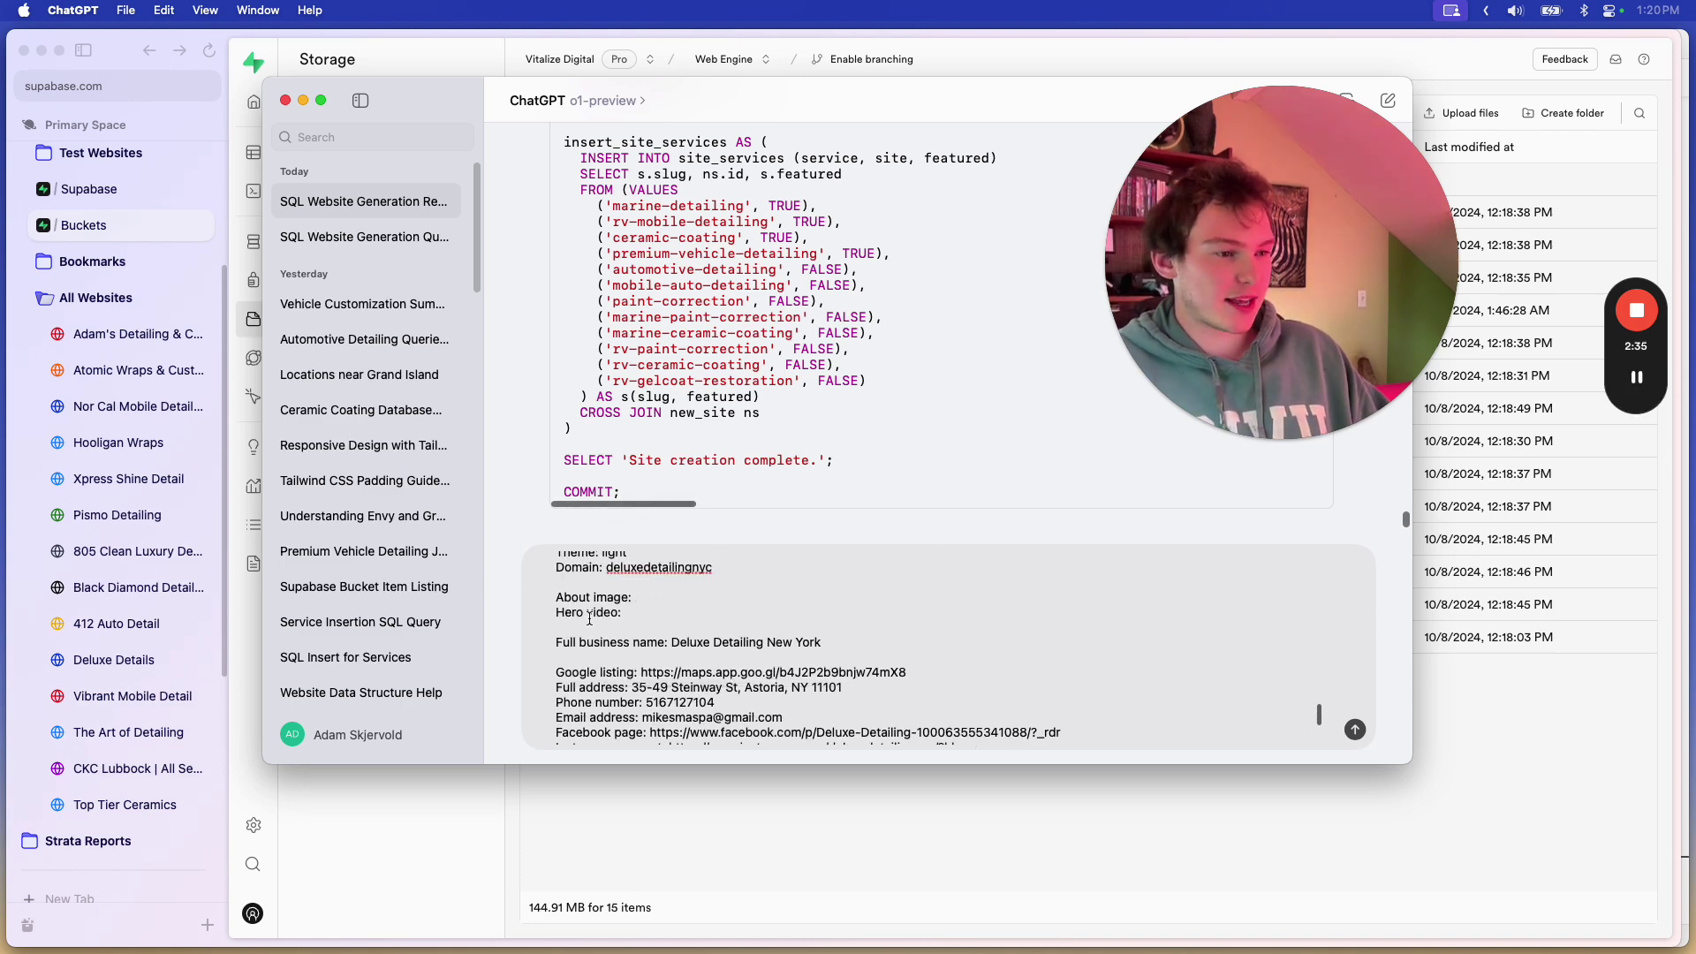
Step: Paste the detail-shop-2.webp link from Supabase's about-images bucket after About image
left_click(110, 406)
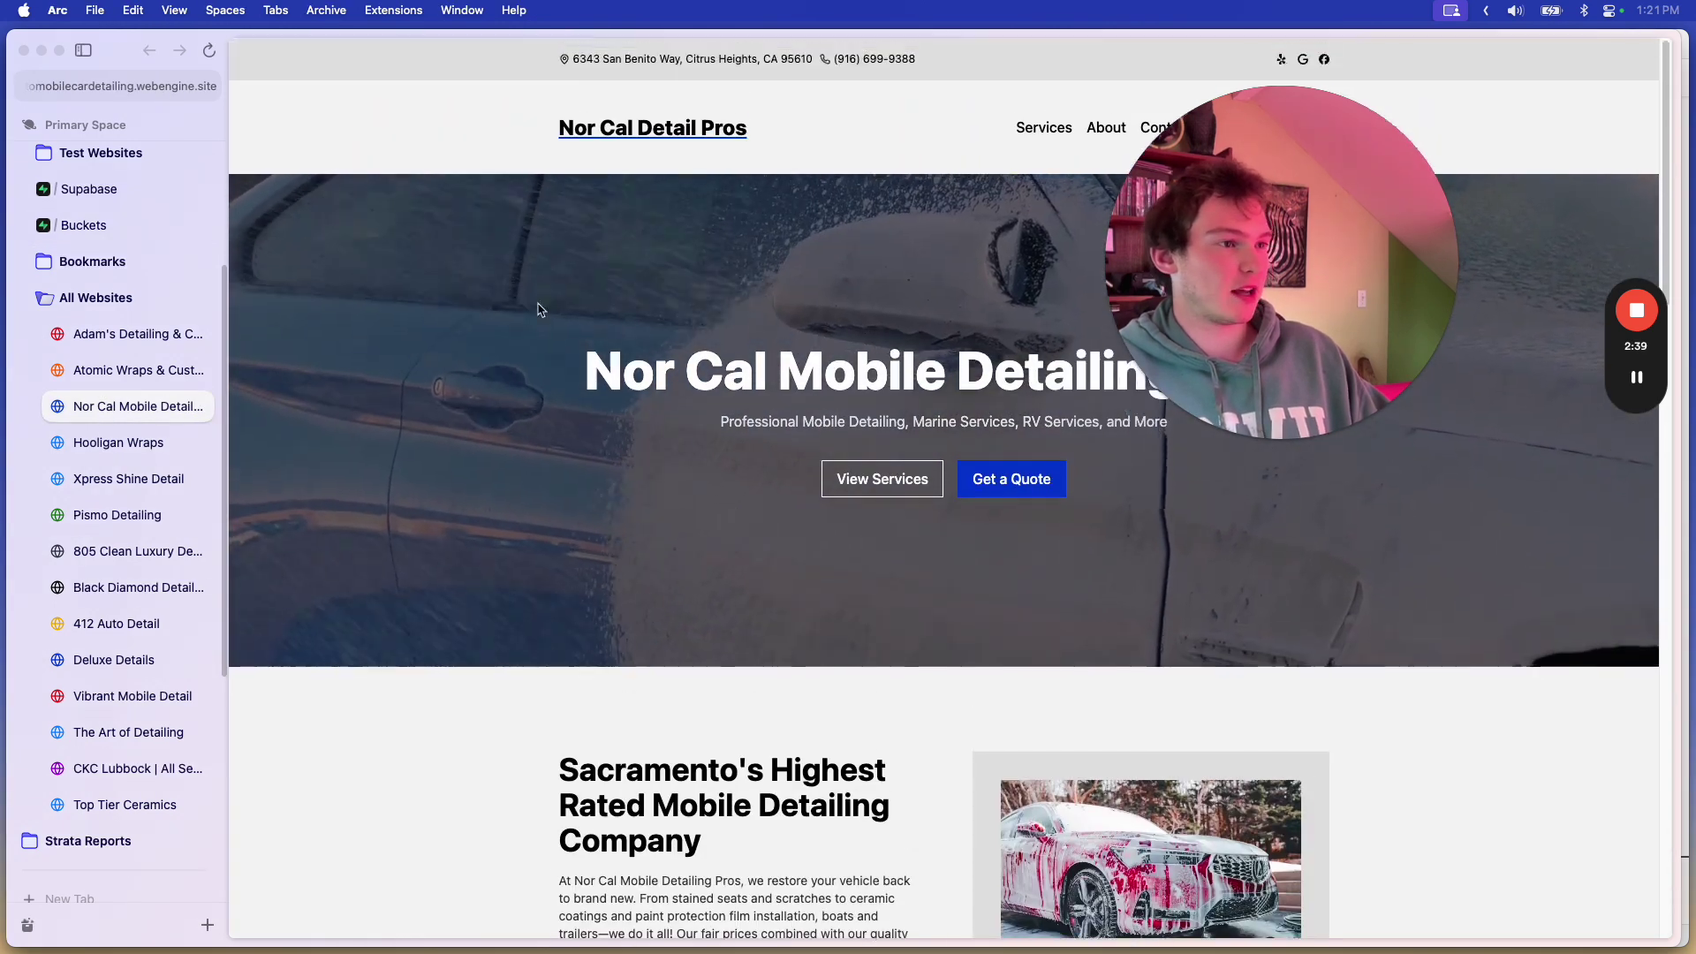
scroll(538, 397, "down", 3)
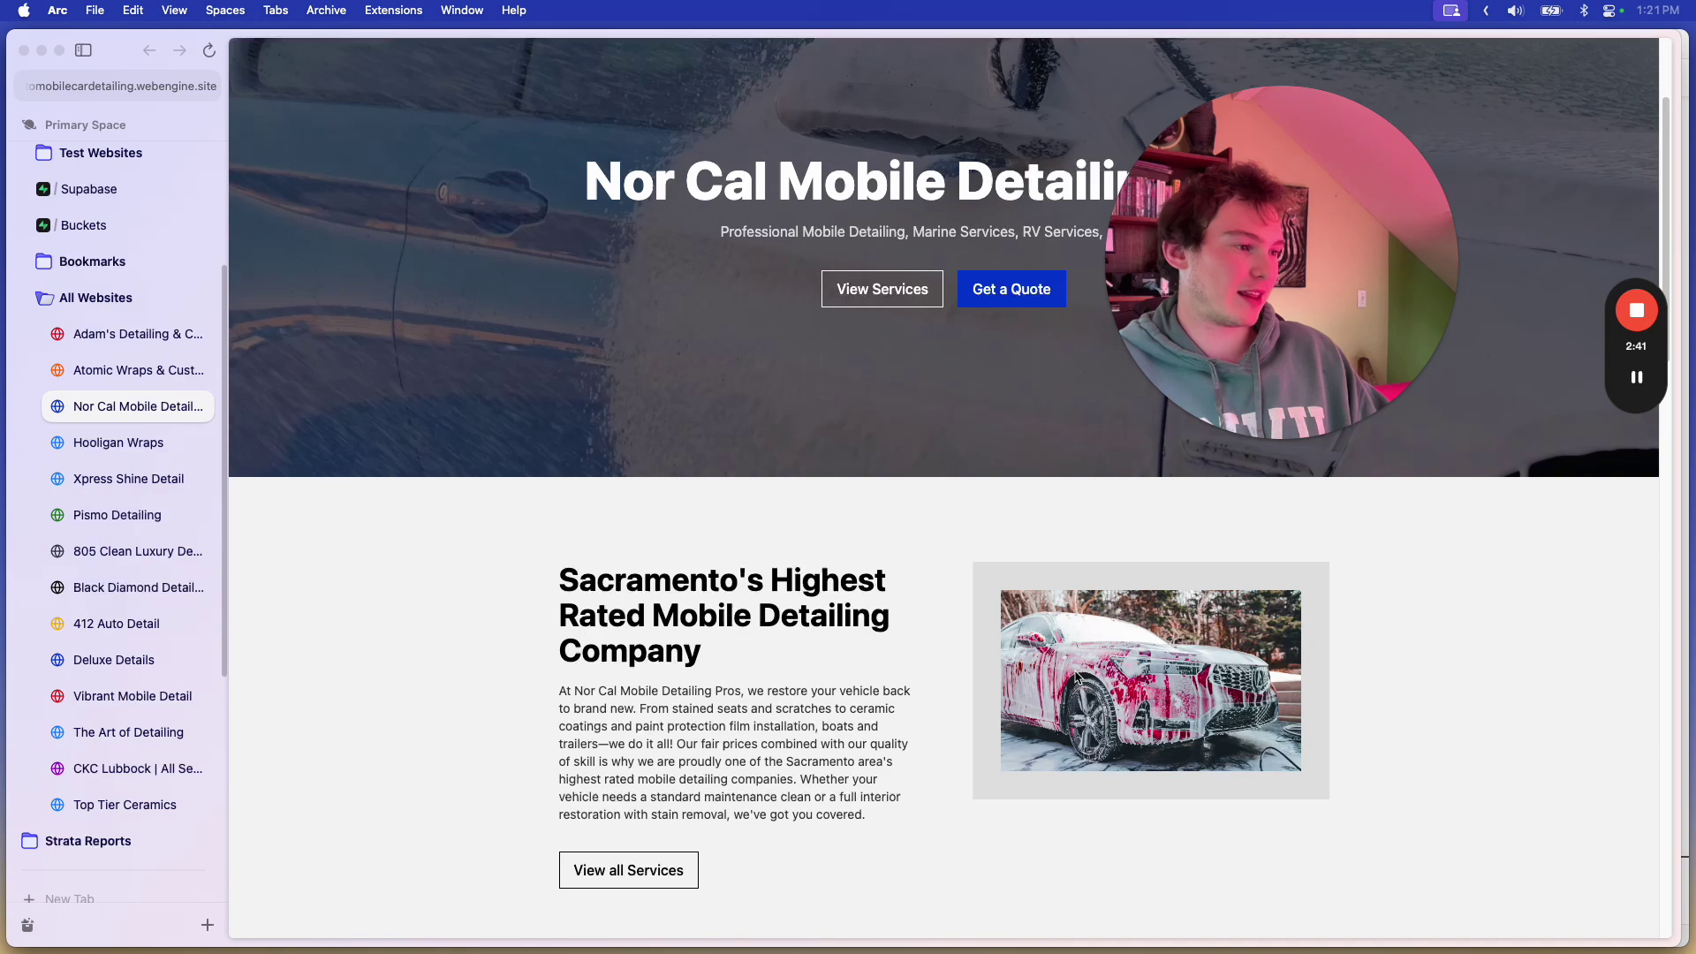
scroll(537, 398, "up", 4)
left_click(83, 226)
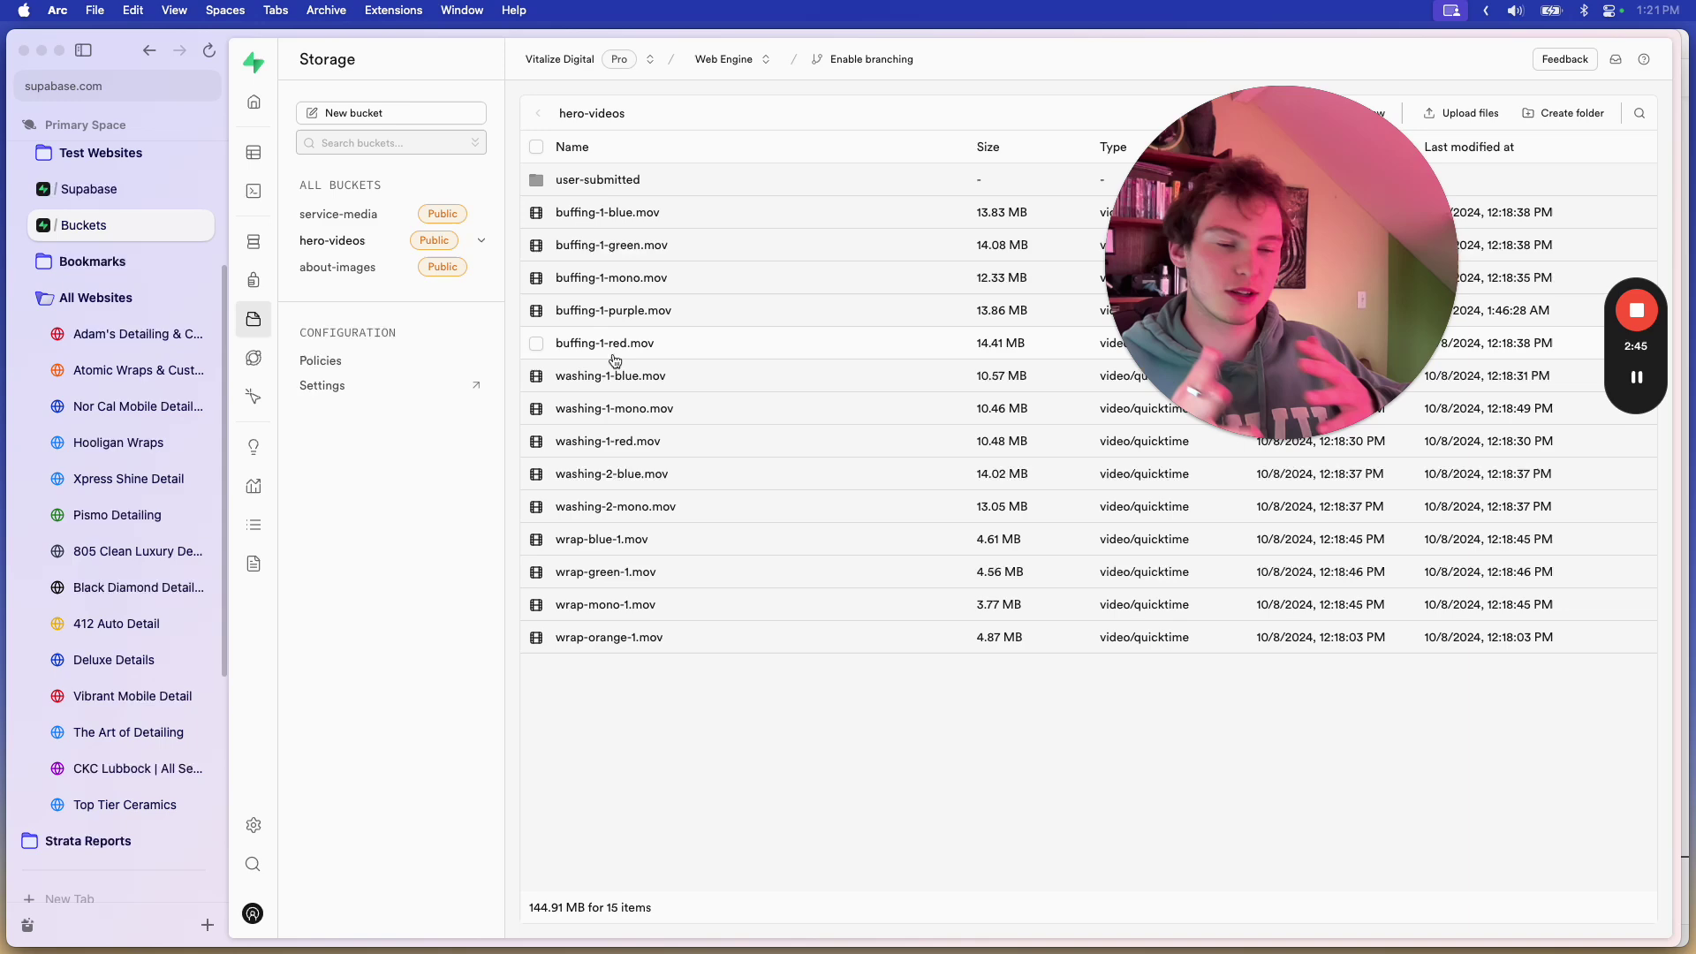
left_click(337, 267)
left_click(607, 277)
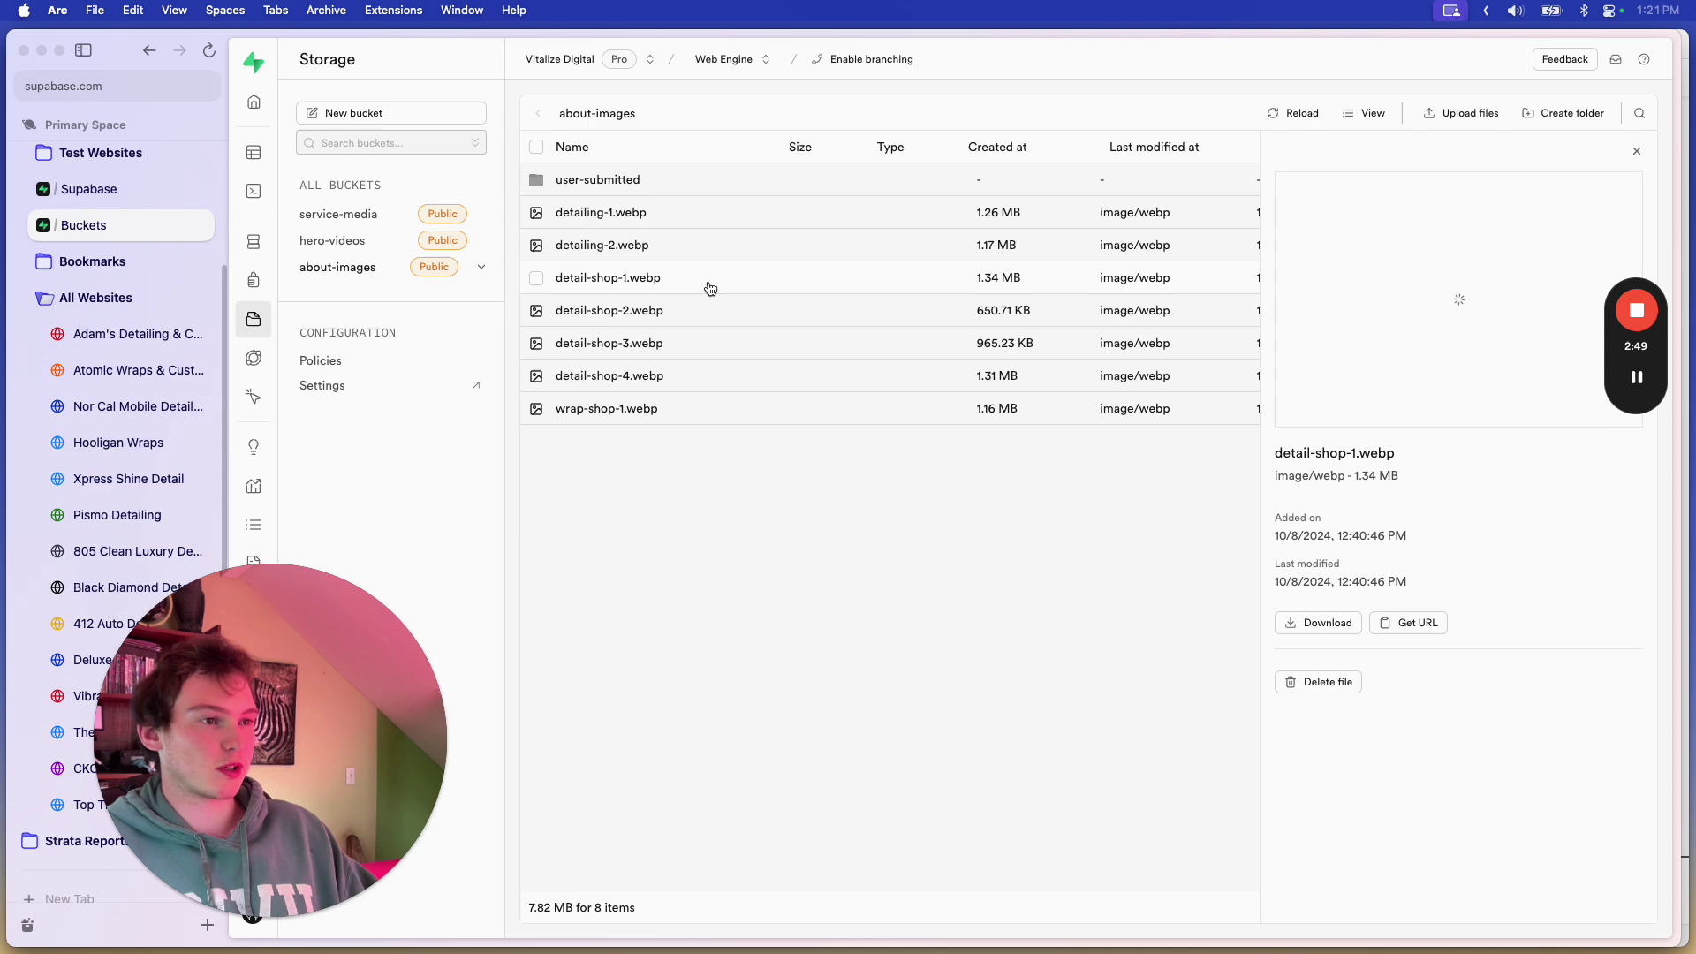
left_click(694, 312)
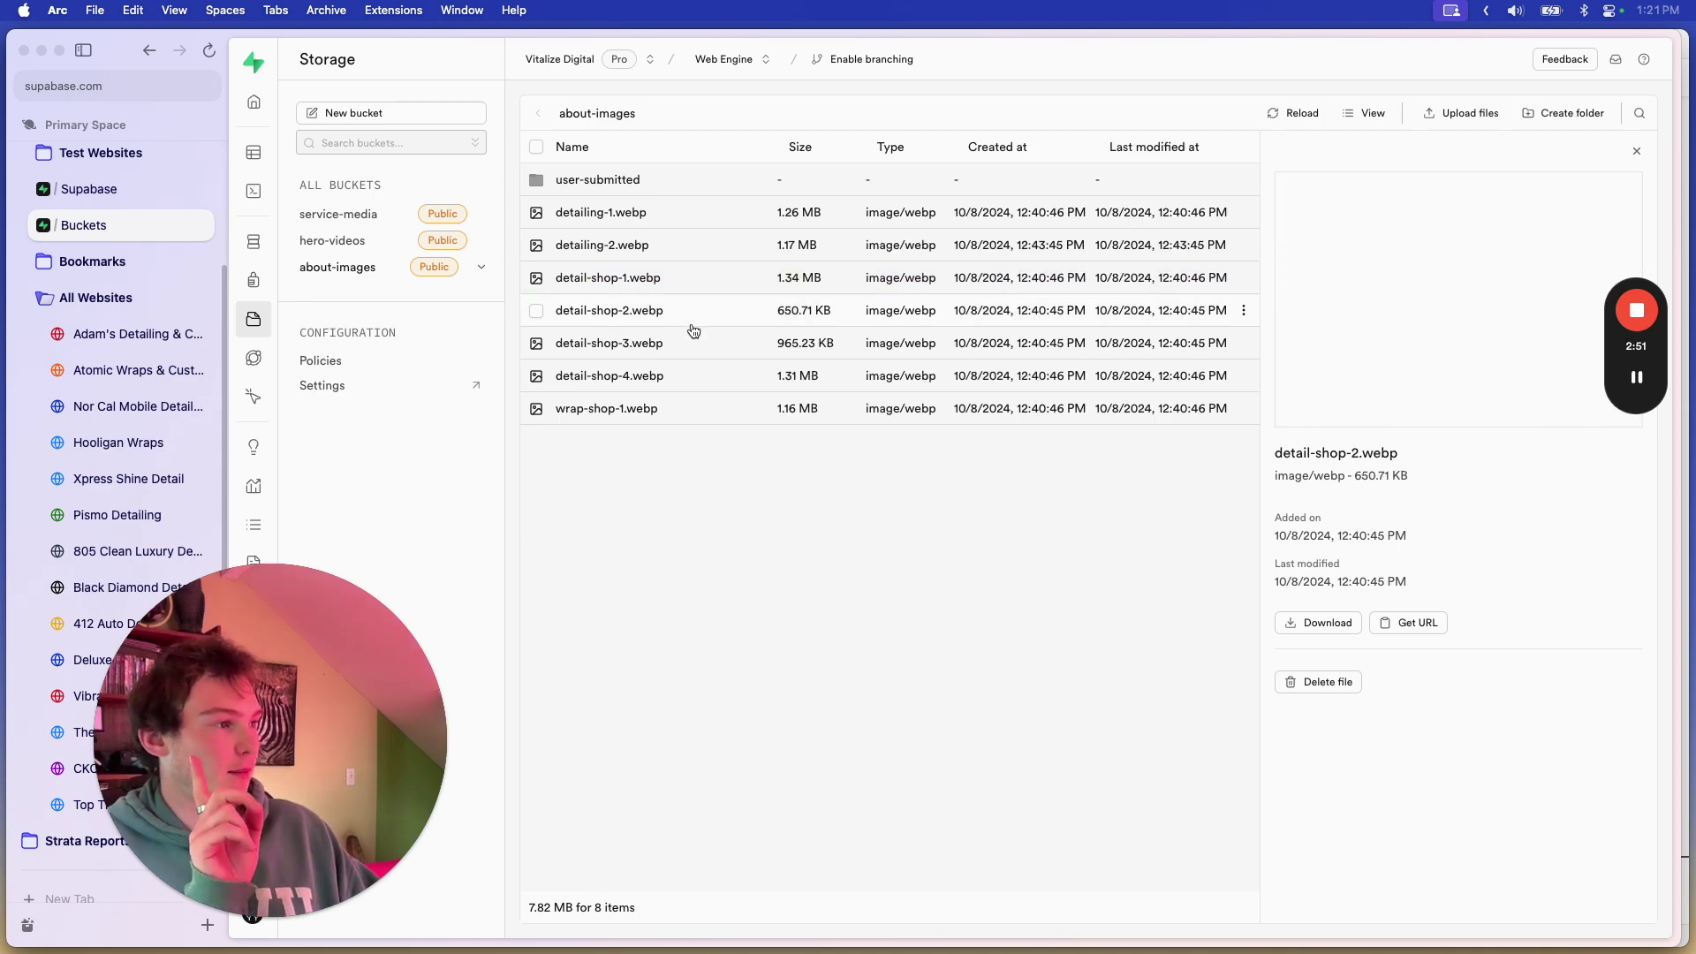
left_click(1408, 623)
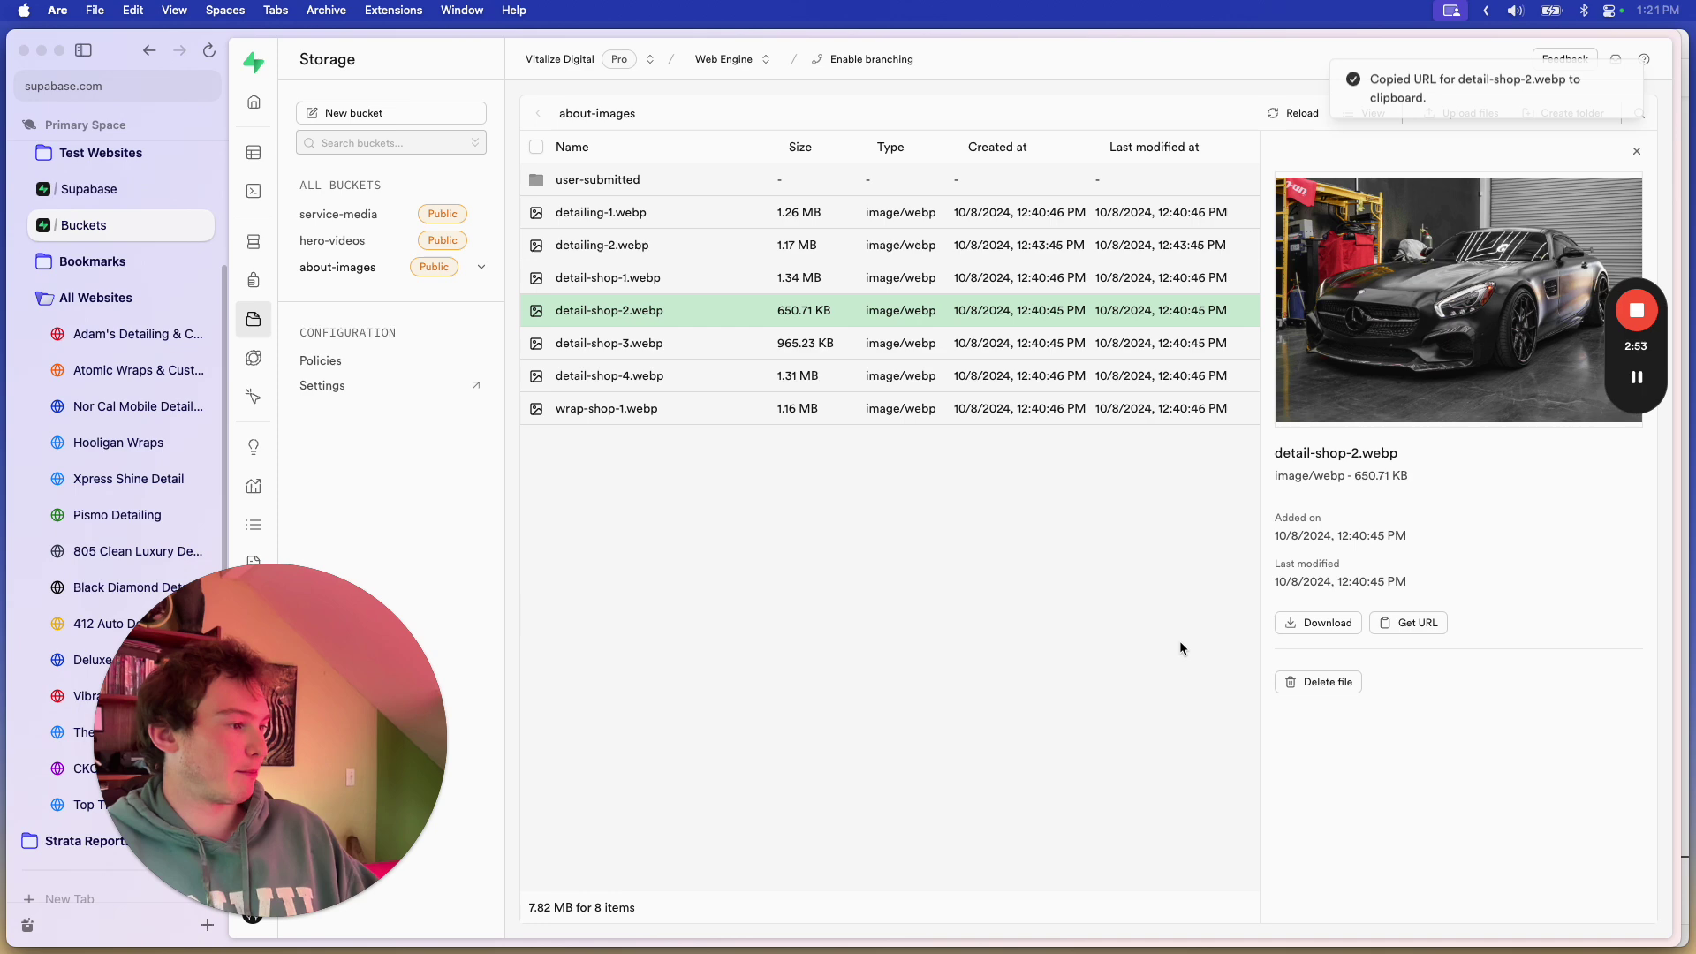
mouse_move(921, 943)
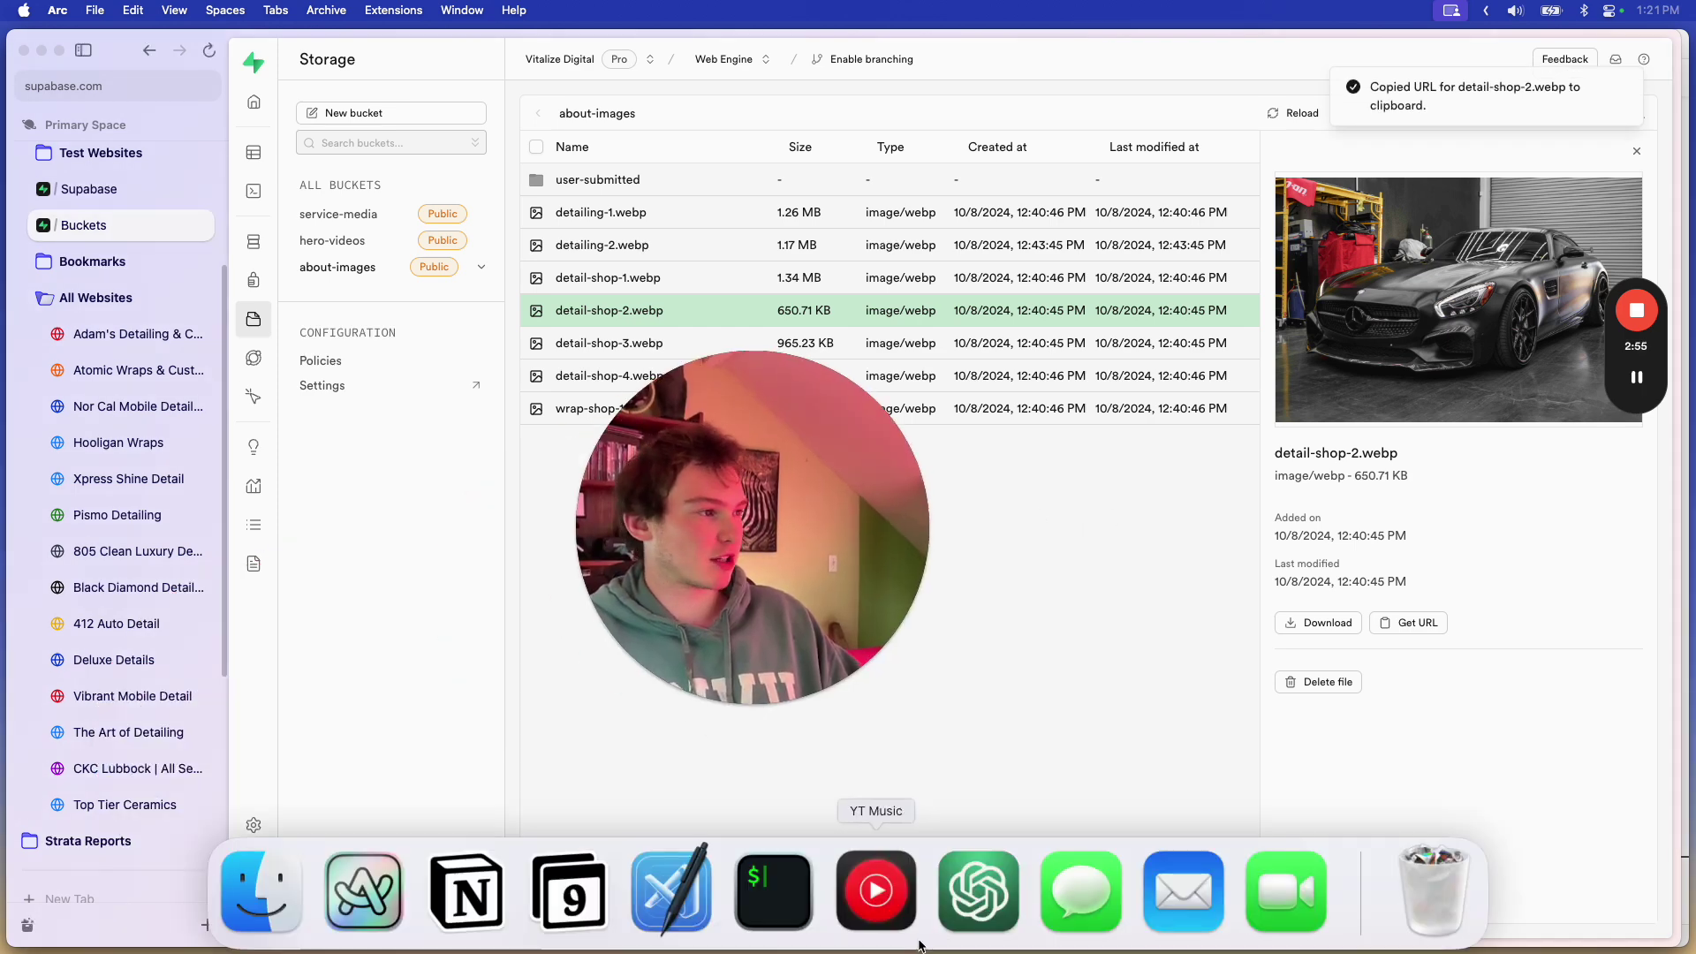
left_click_drag(730, 797, 703, 338)
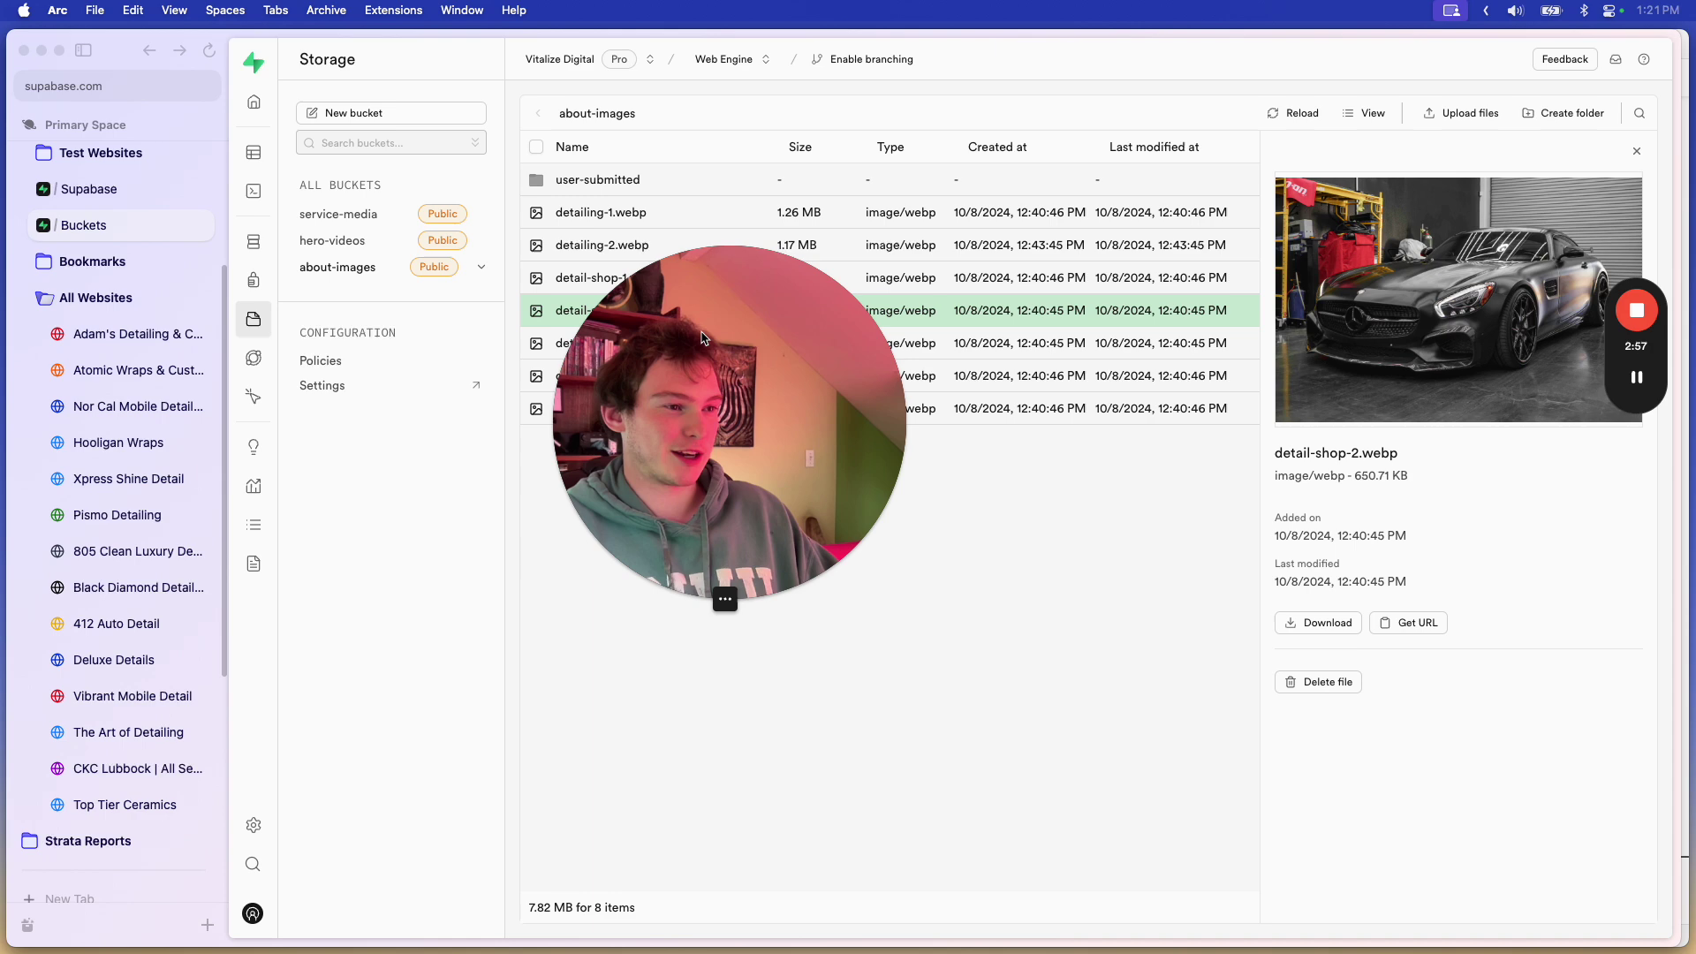
left_click(973, 896)
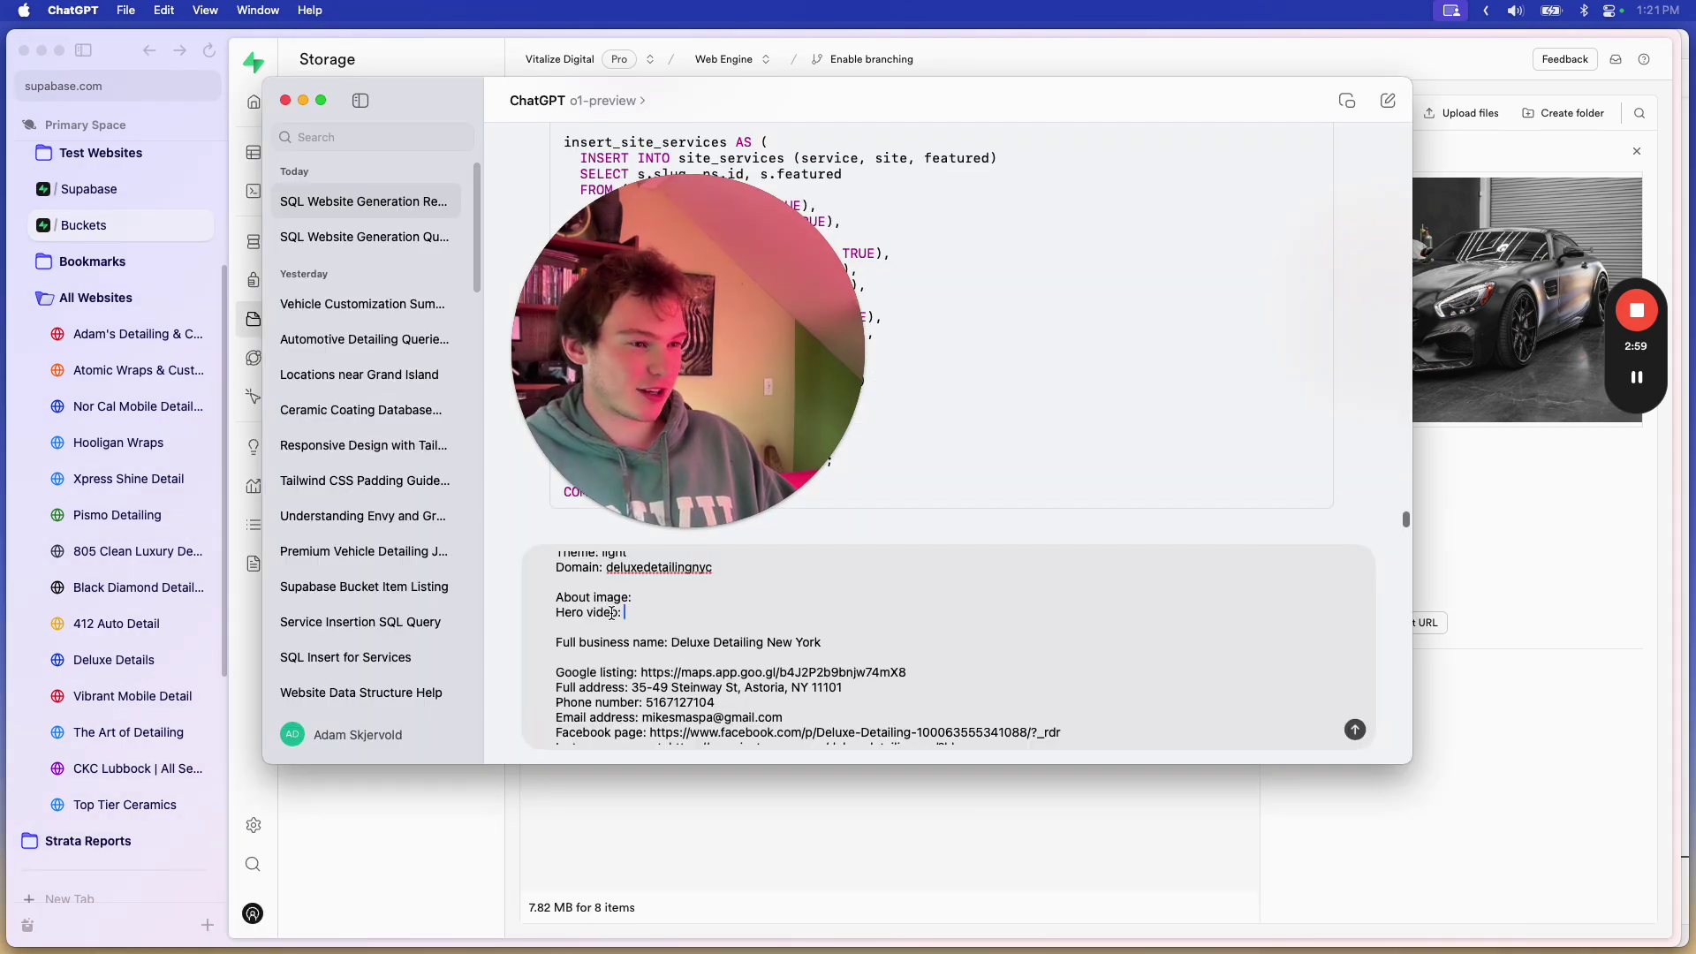
key("super+v")
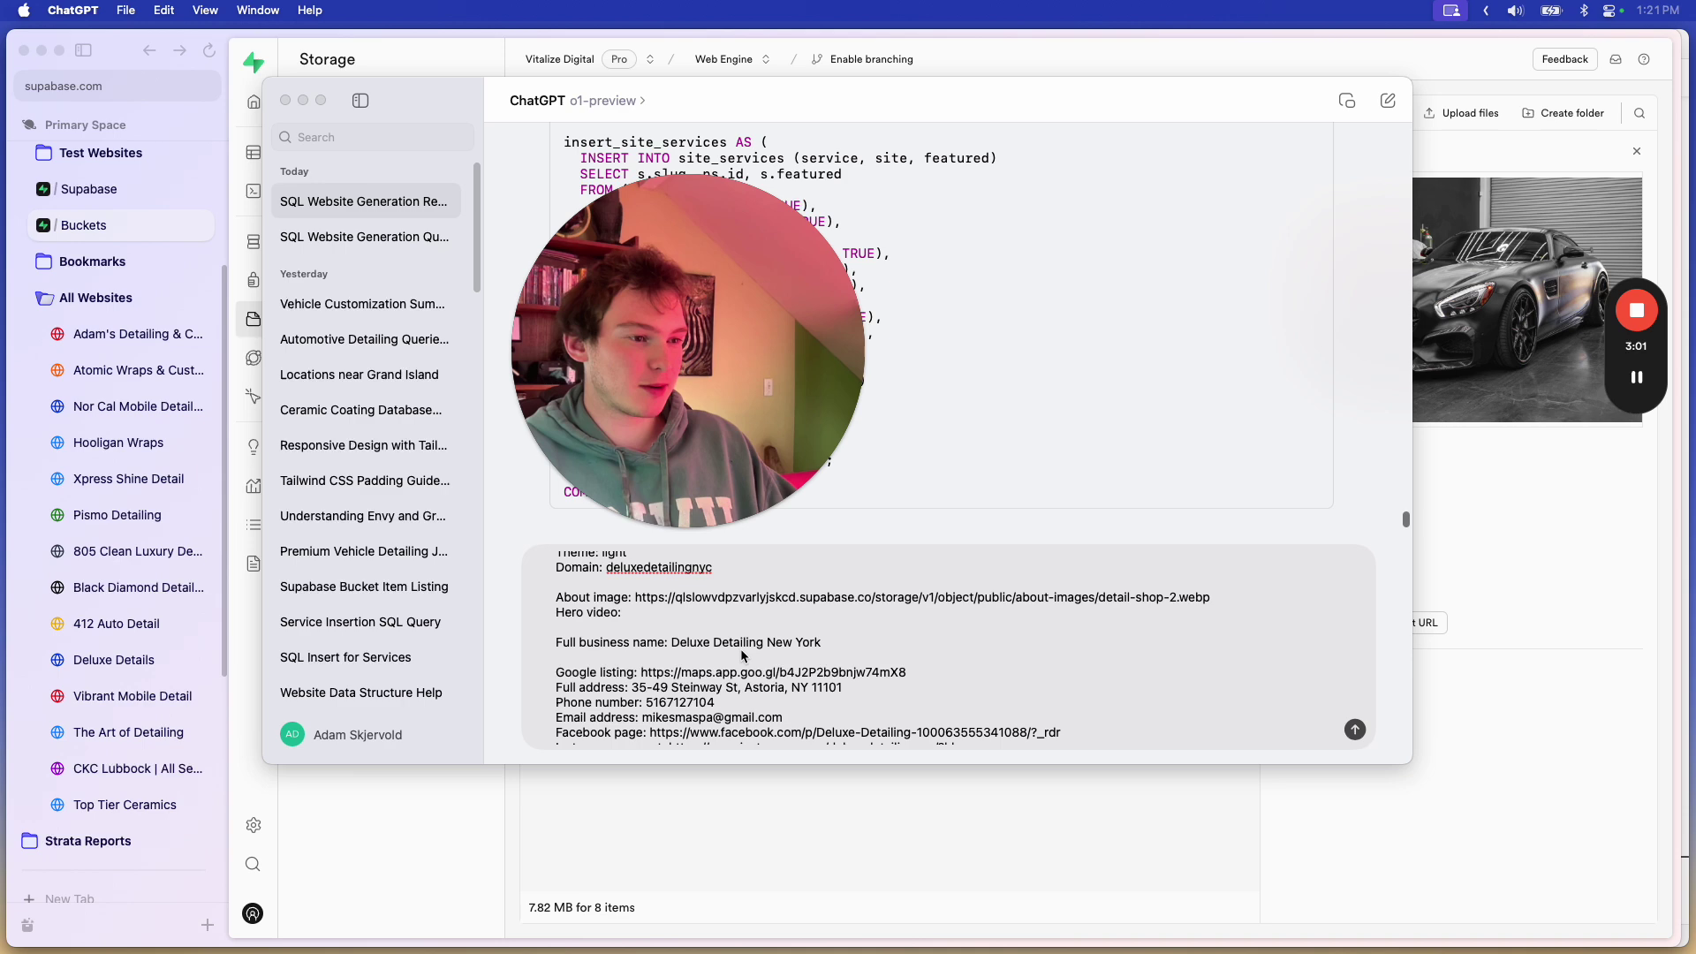
Step: Fill the Hero video line with the buffing-1-purple.mov link
key("super+Tab")
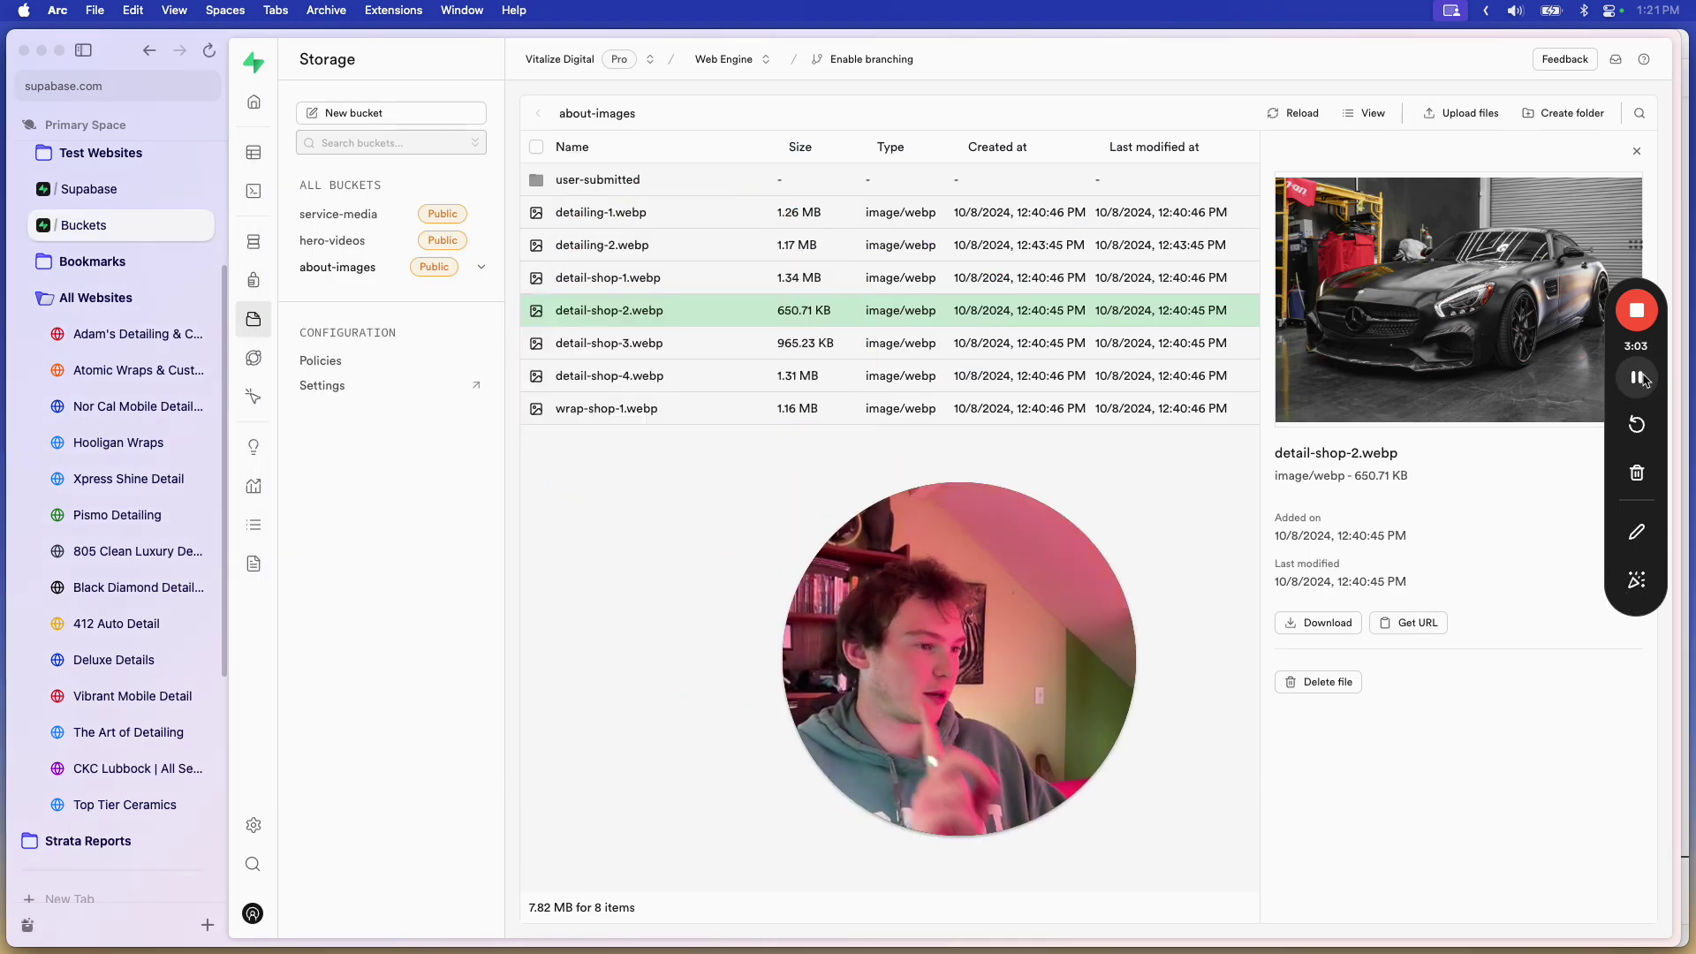
key("super+Tab")
left_click(821, 674)
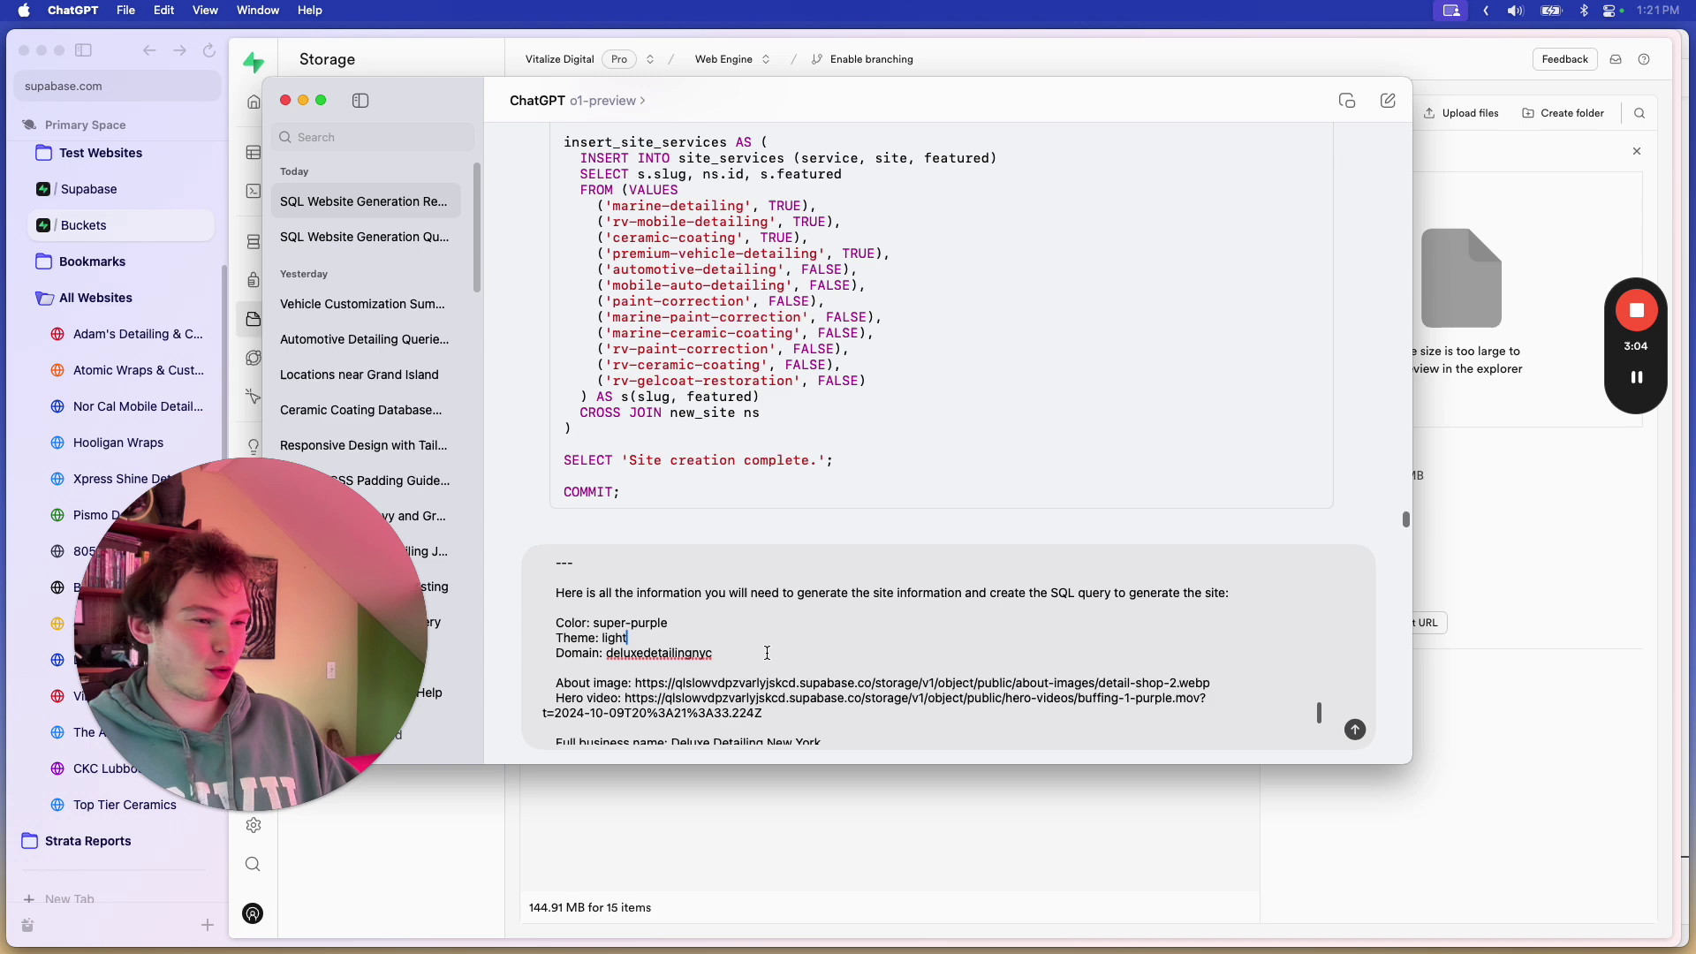
scroll(815, 662, "down", 3)
key("super+Tab")
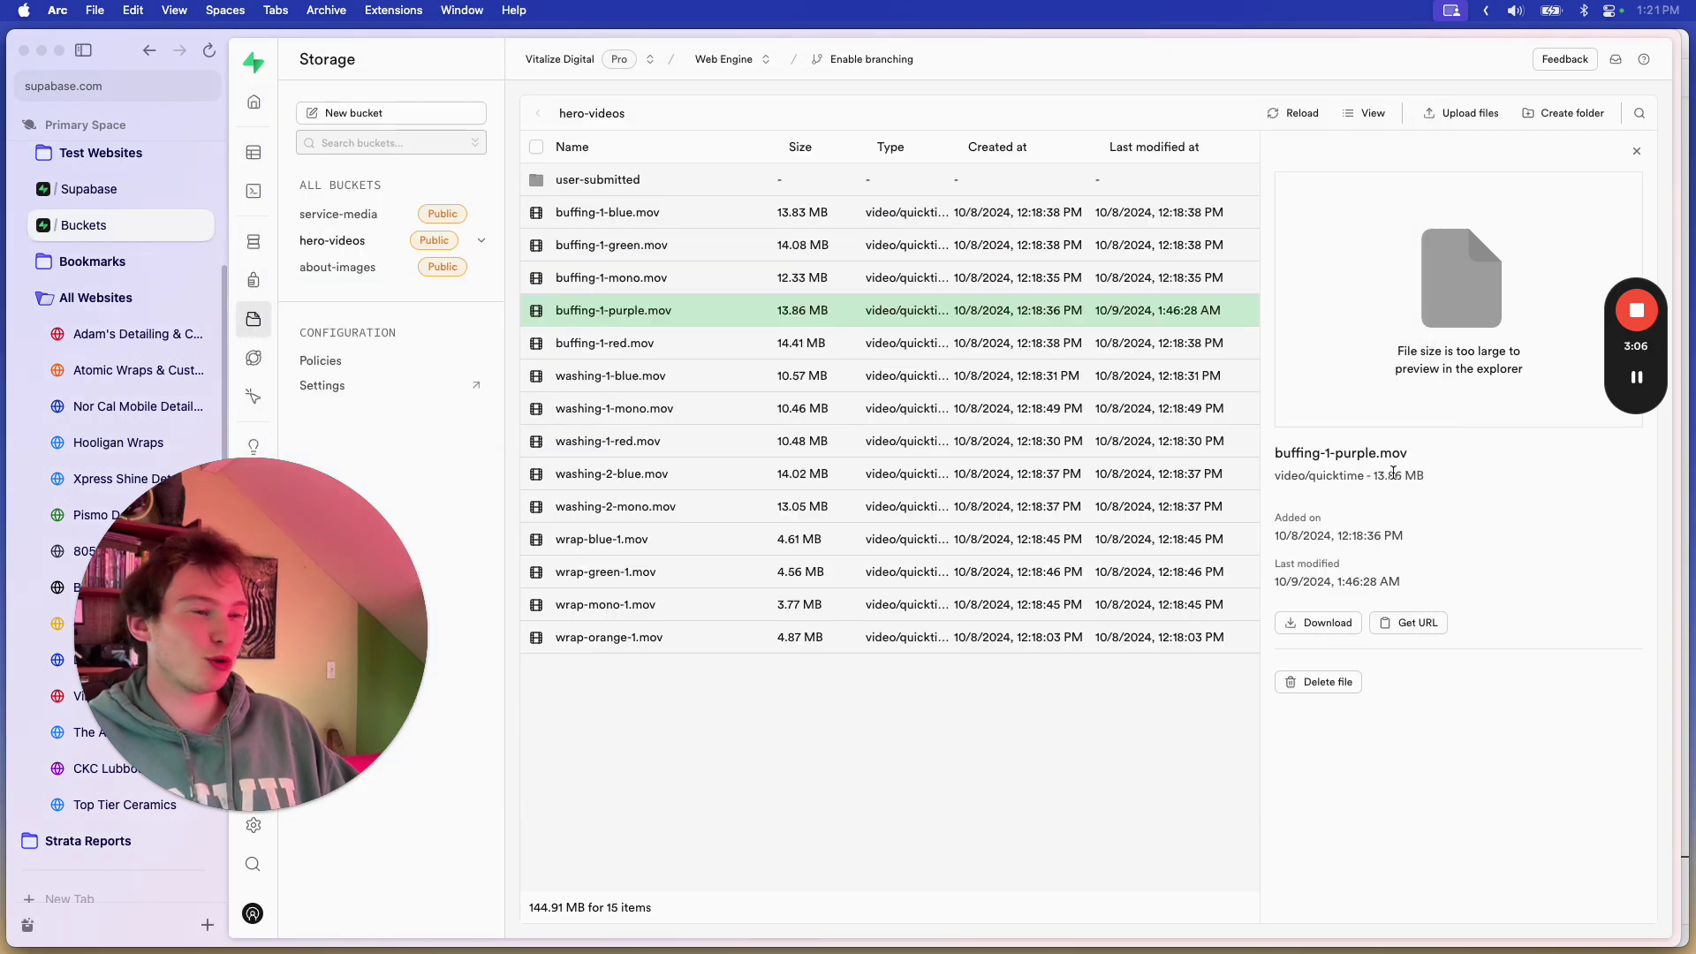
key("super+Tab")
scroll(971, 615, "down", 5)
scroll(1047, 690, "down", 5)
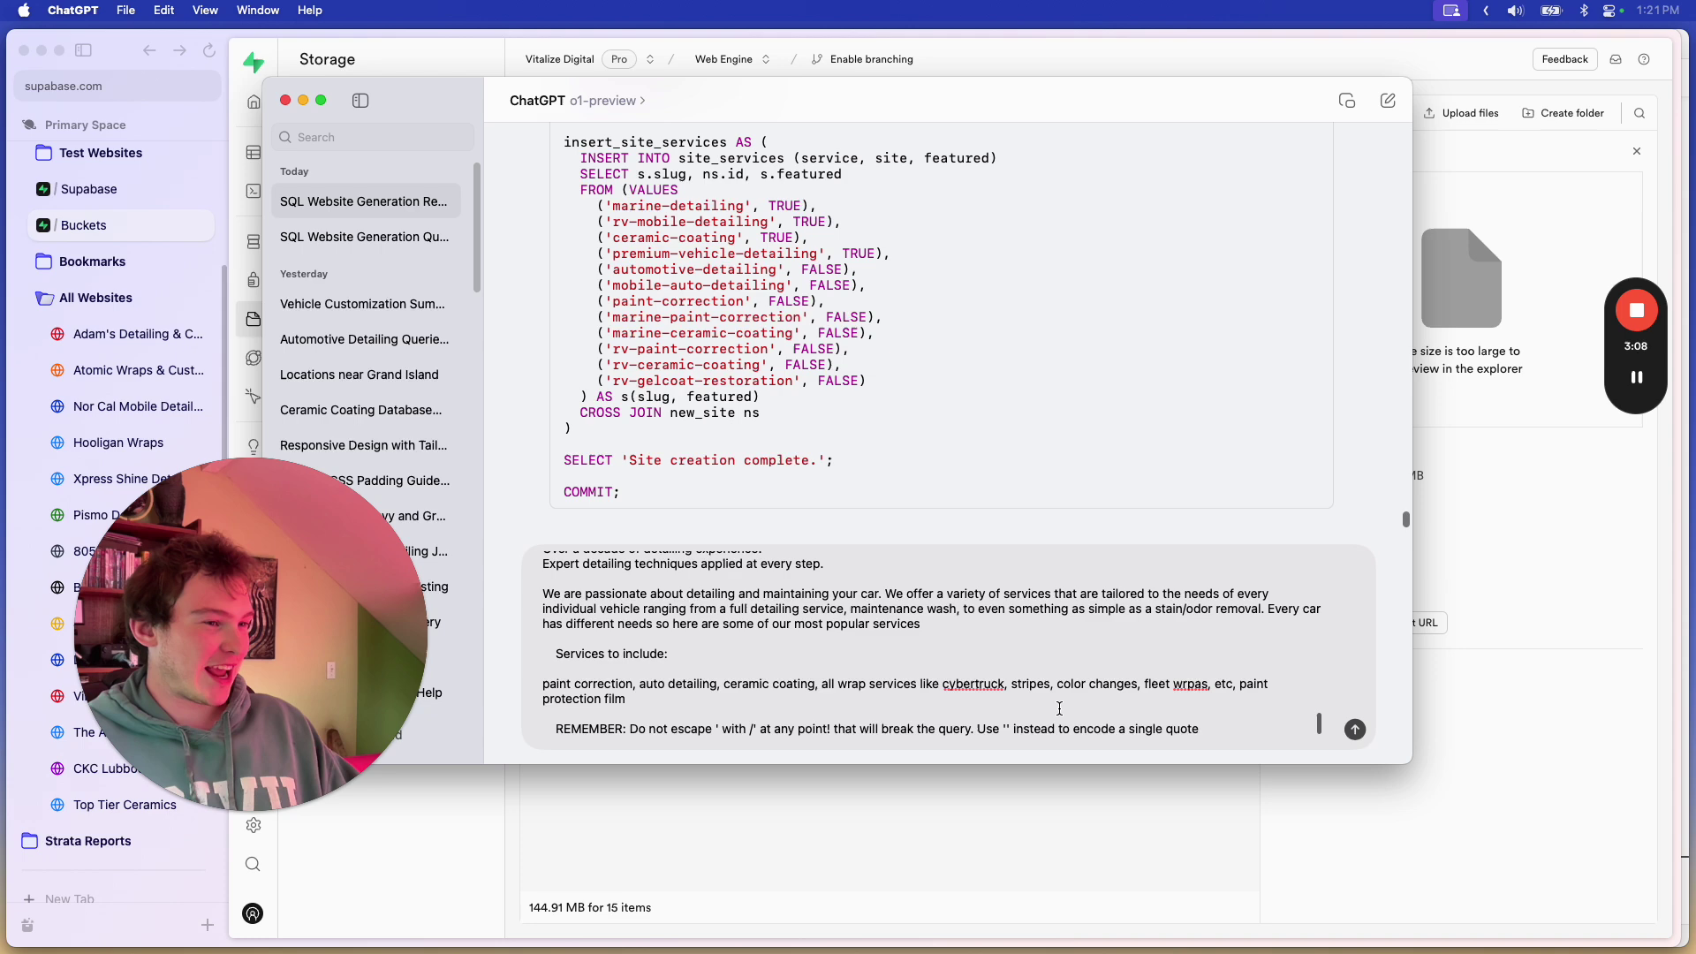
Step: Send the completed Deluxe Detailing prompt, expand the full message, and hide ChatGPT
left_click(1355, 730)
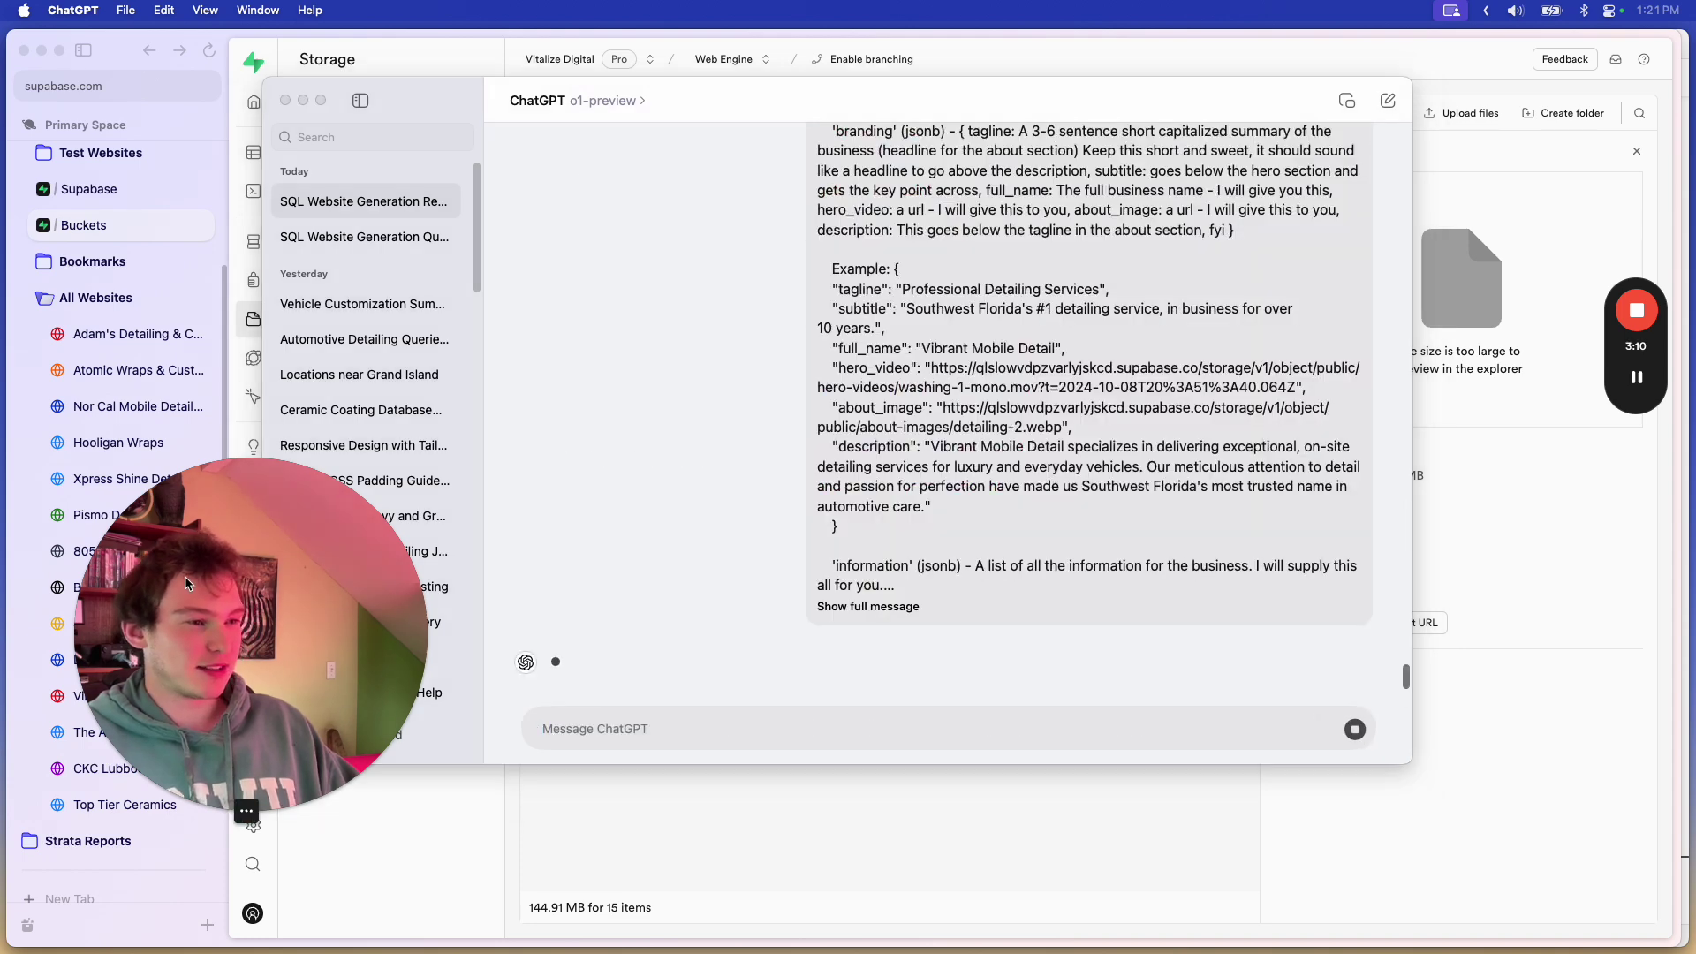
left_click(871, 607)
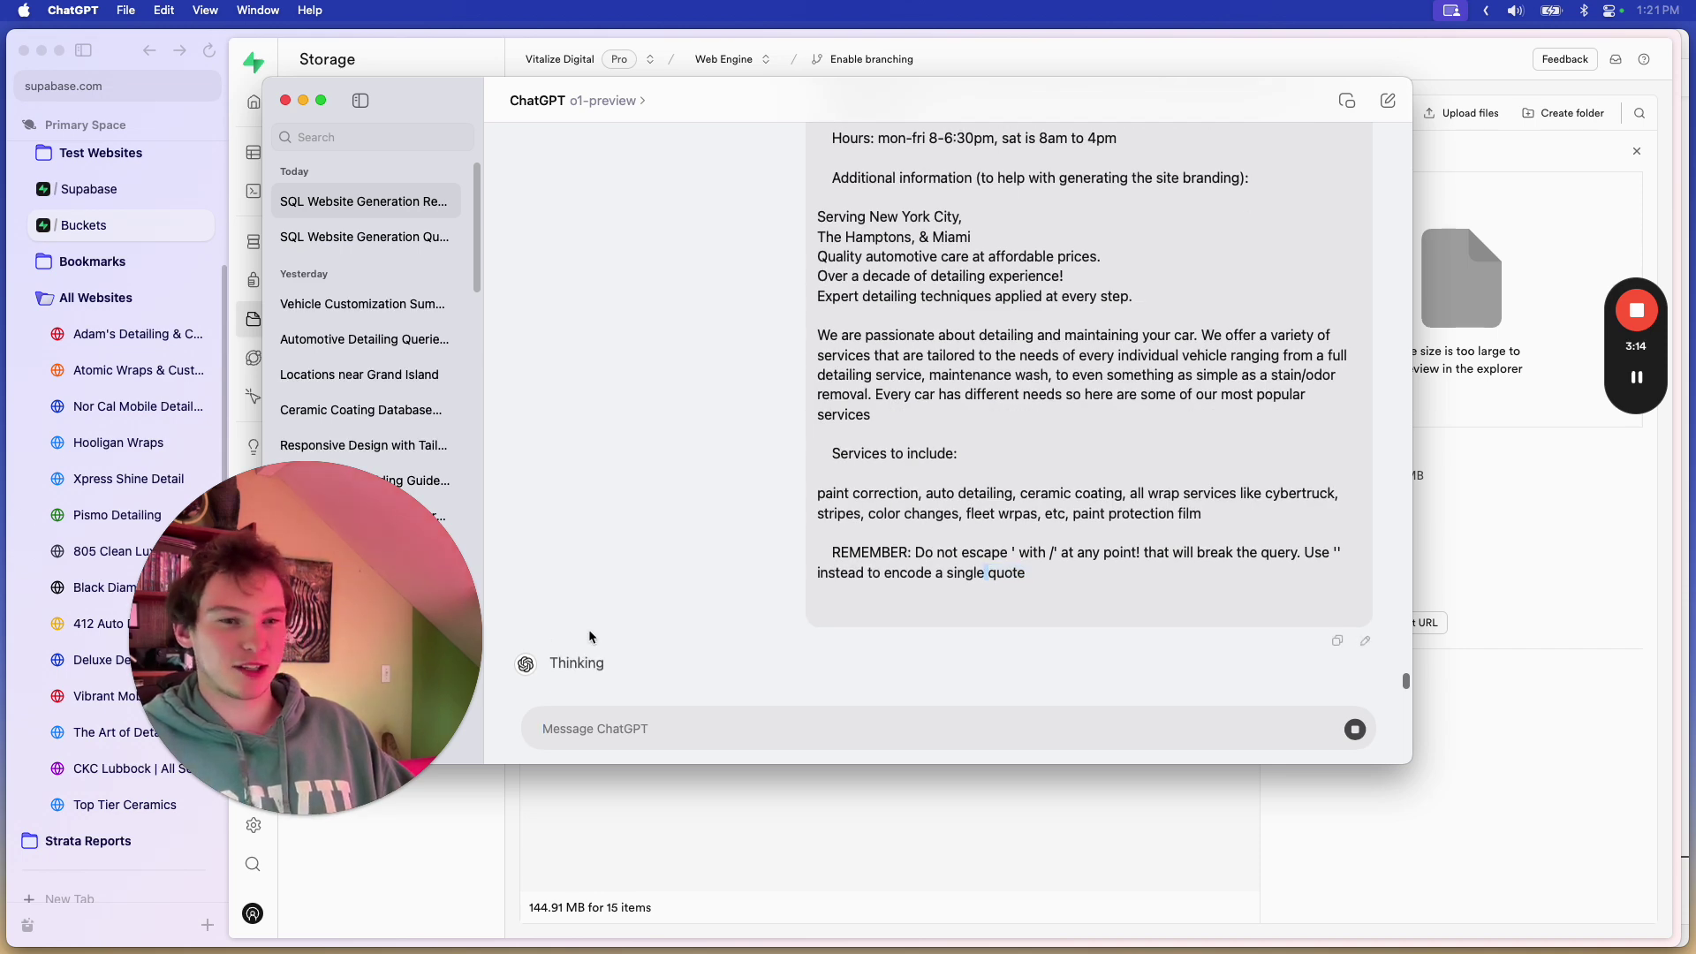
left_click(817, 843)
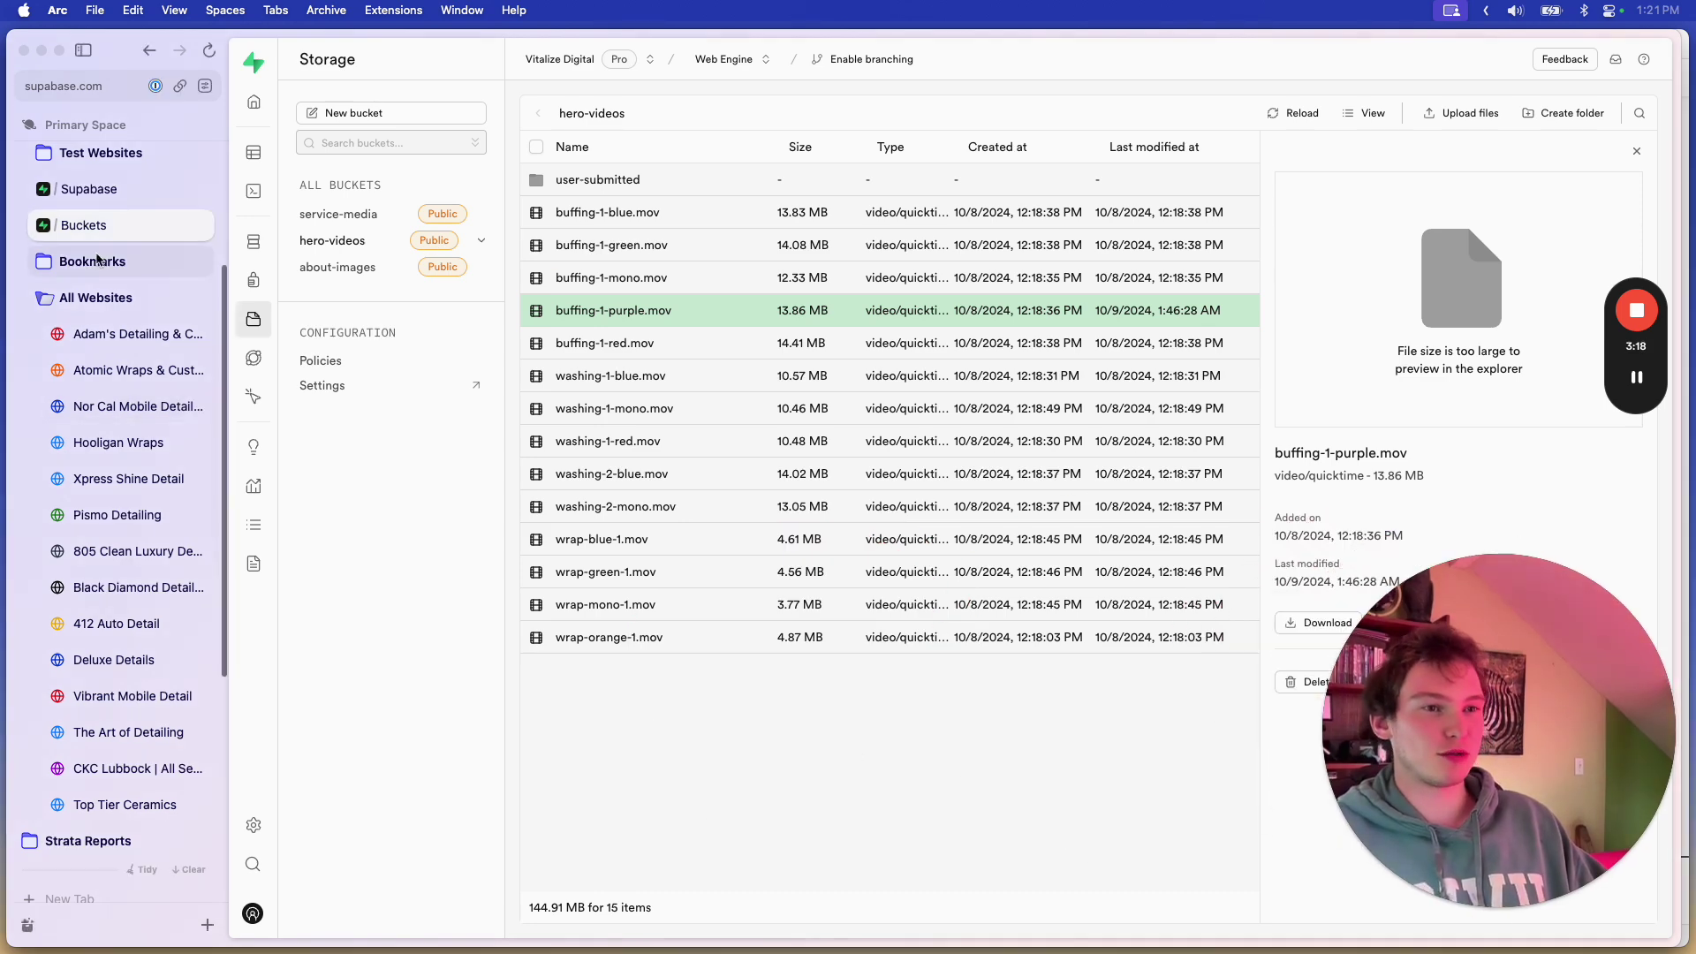
scroll(119, 531, "down", 5)
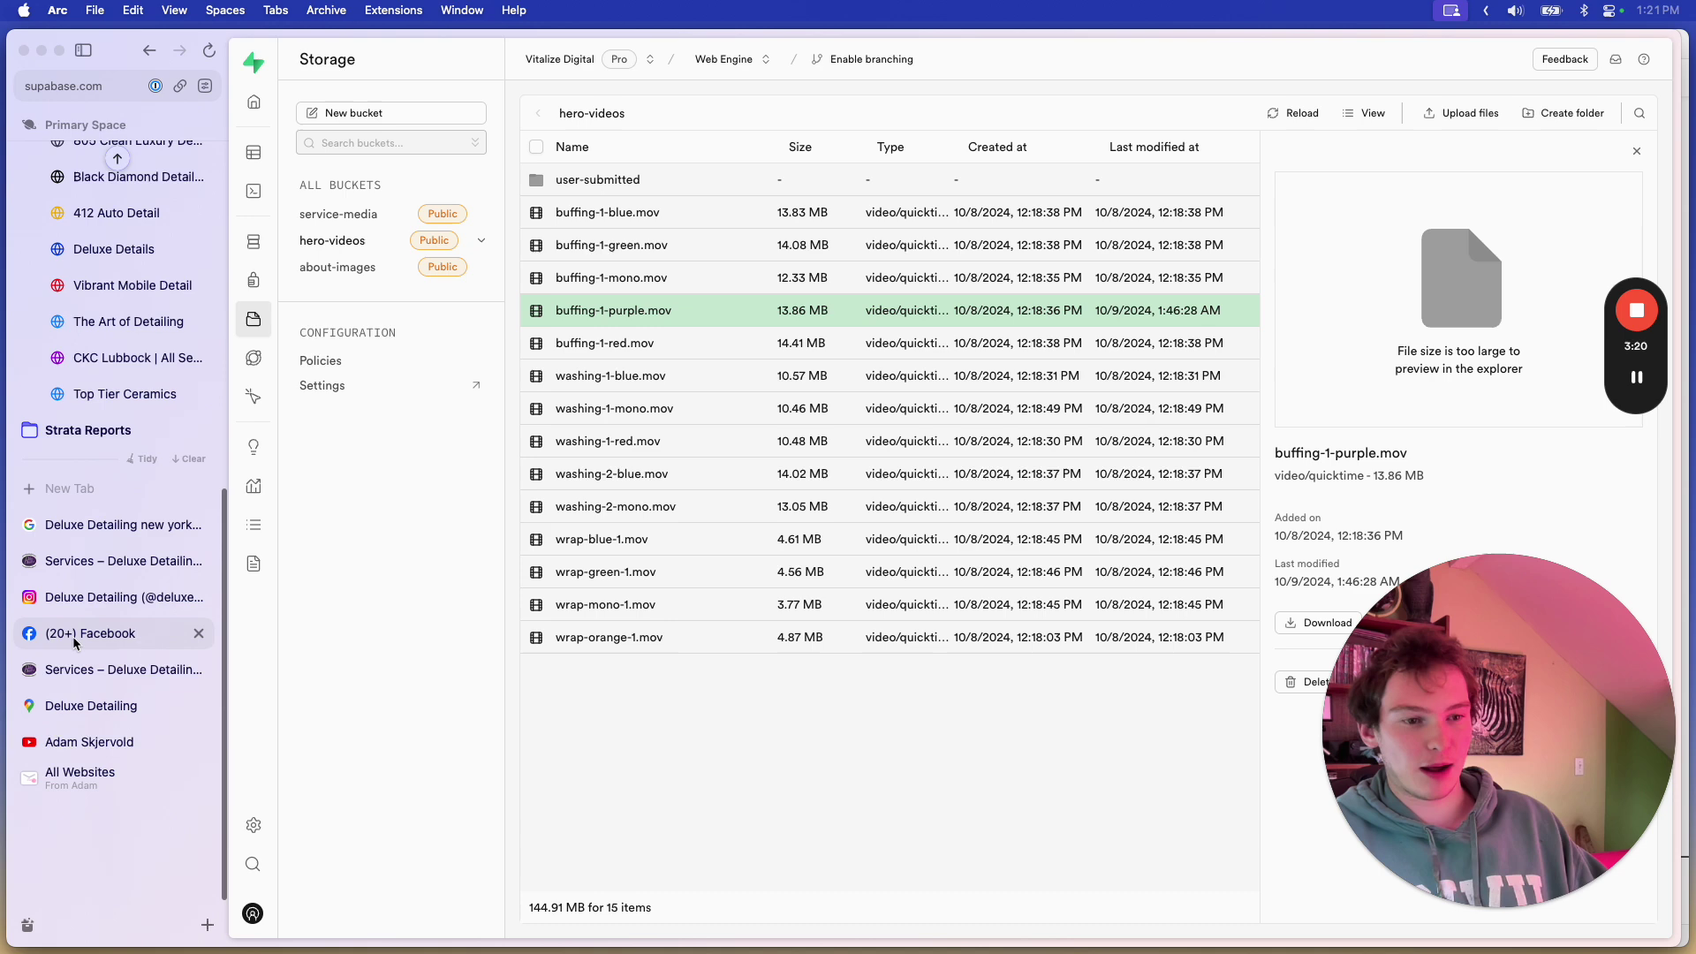
Step: View the web address of the Deluxe Detailing NYC services page without navigating
left_click(93, 669)
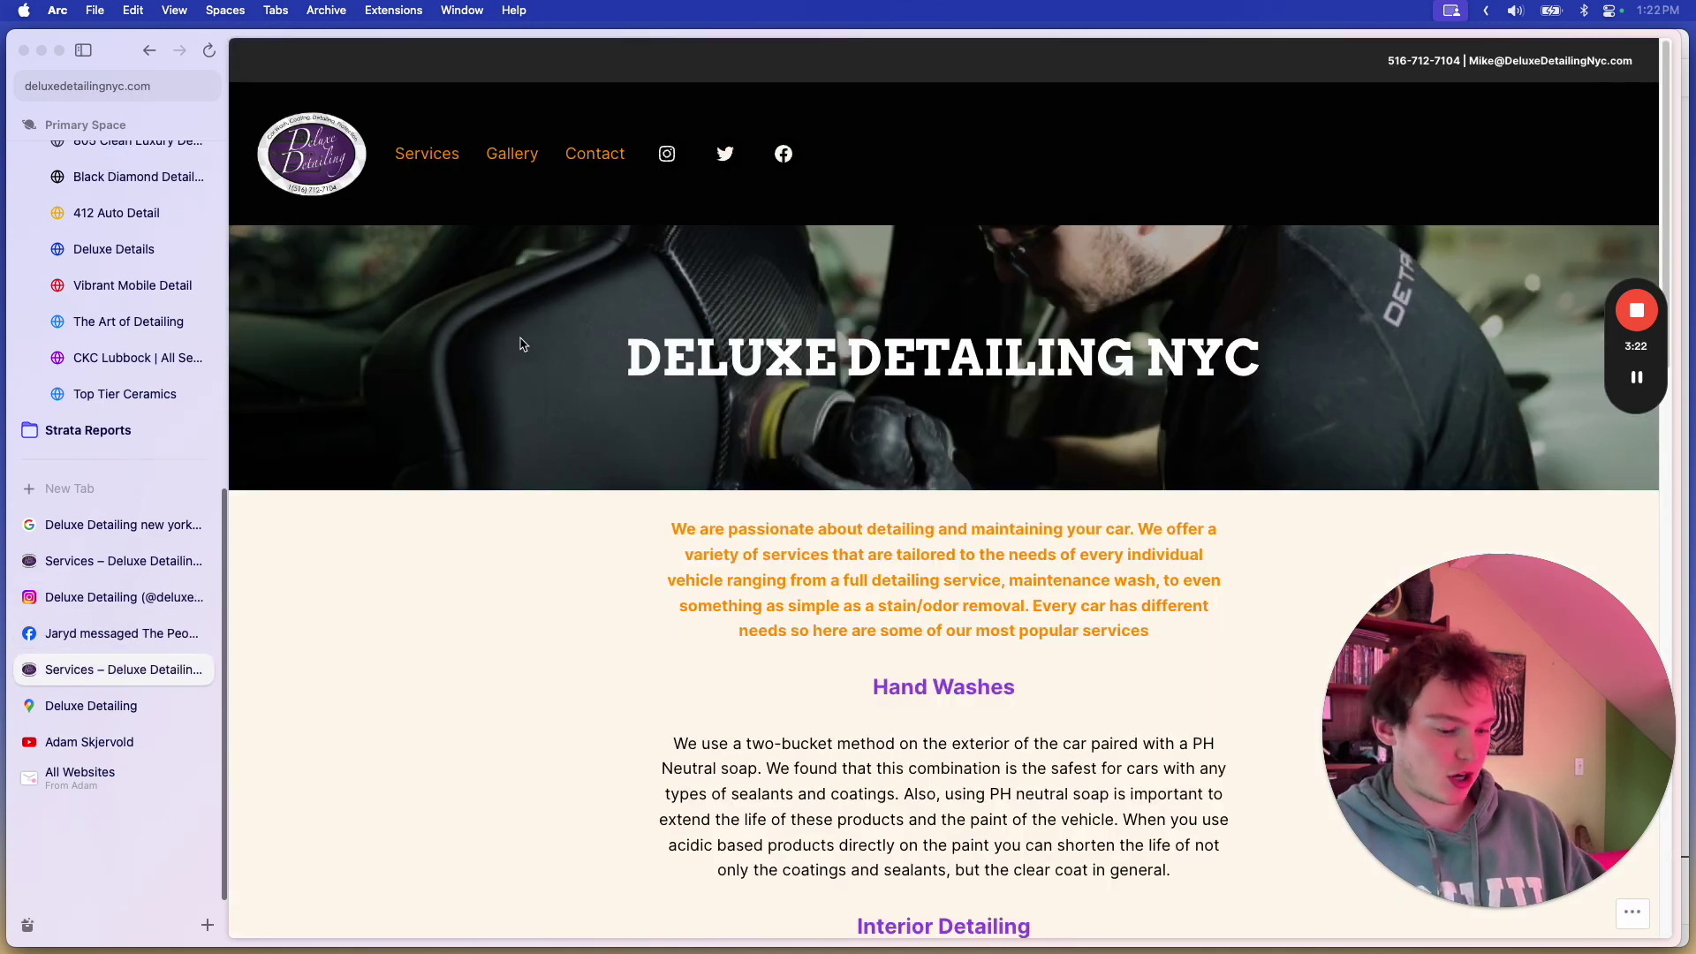
key("super+l")
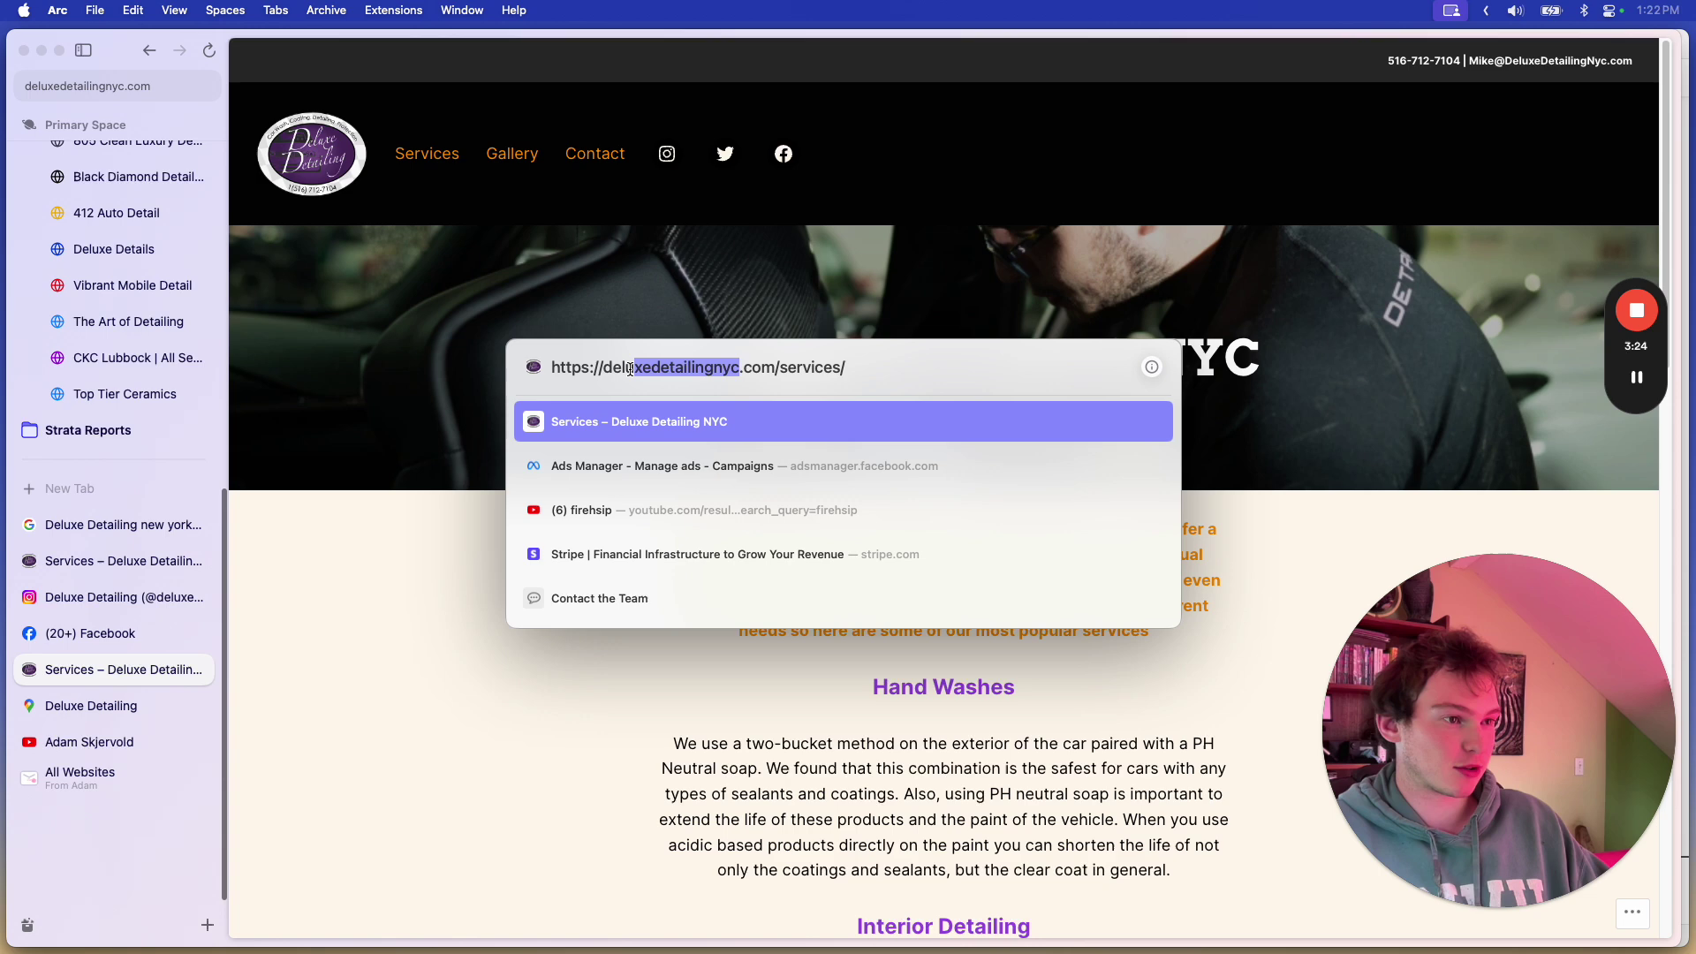
key("Escape")
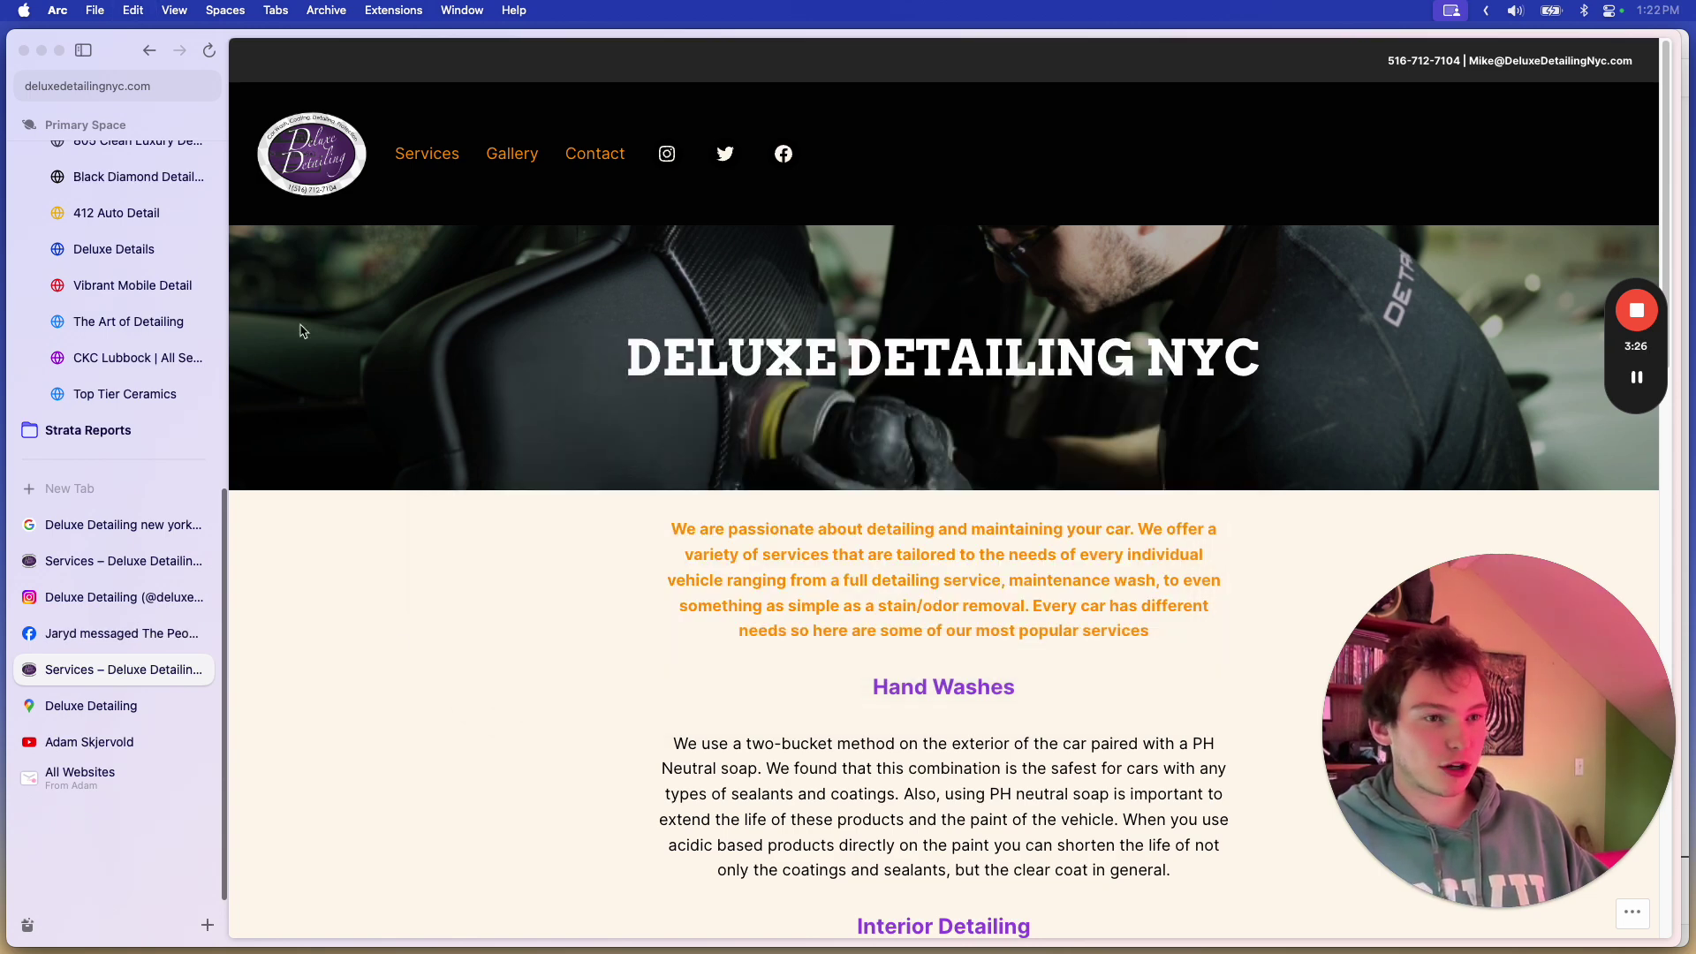
scroll(133, 397, "up", 8)
Step: Add and save an A record for host deluxedetailingnyc pointing to 76.76.21.21
left_click(103, 176)
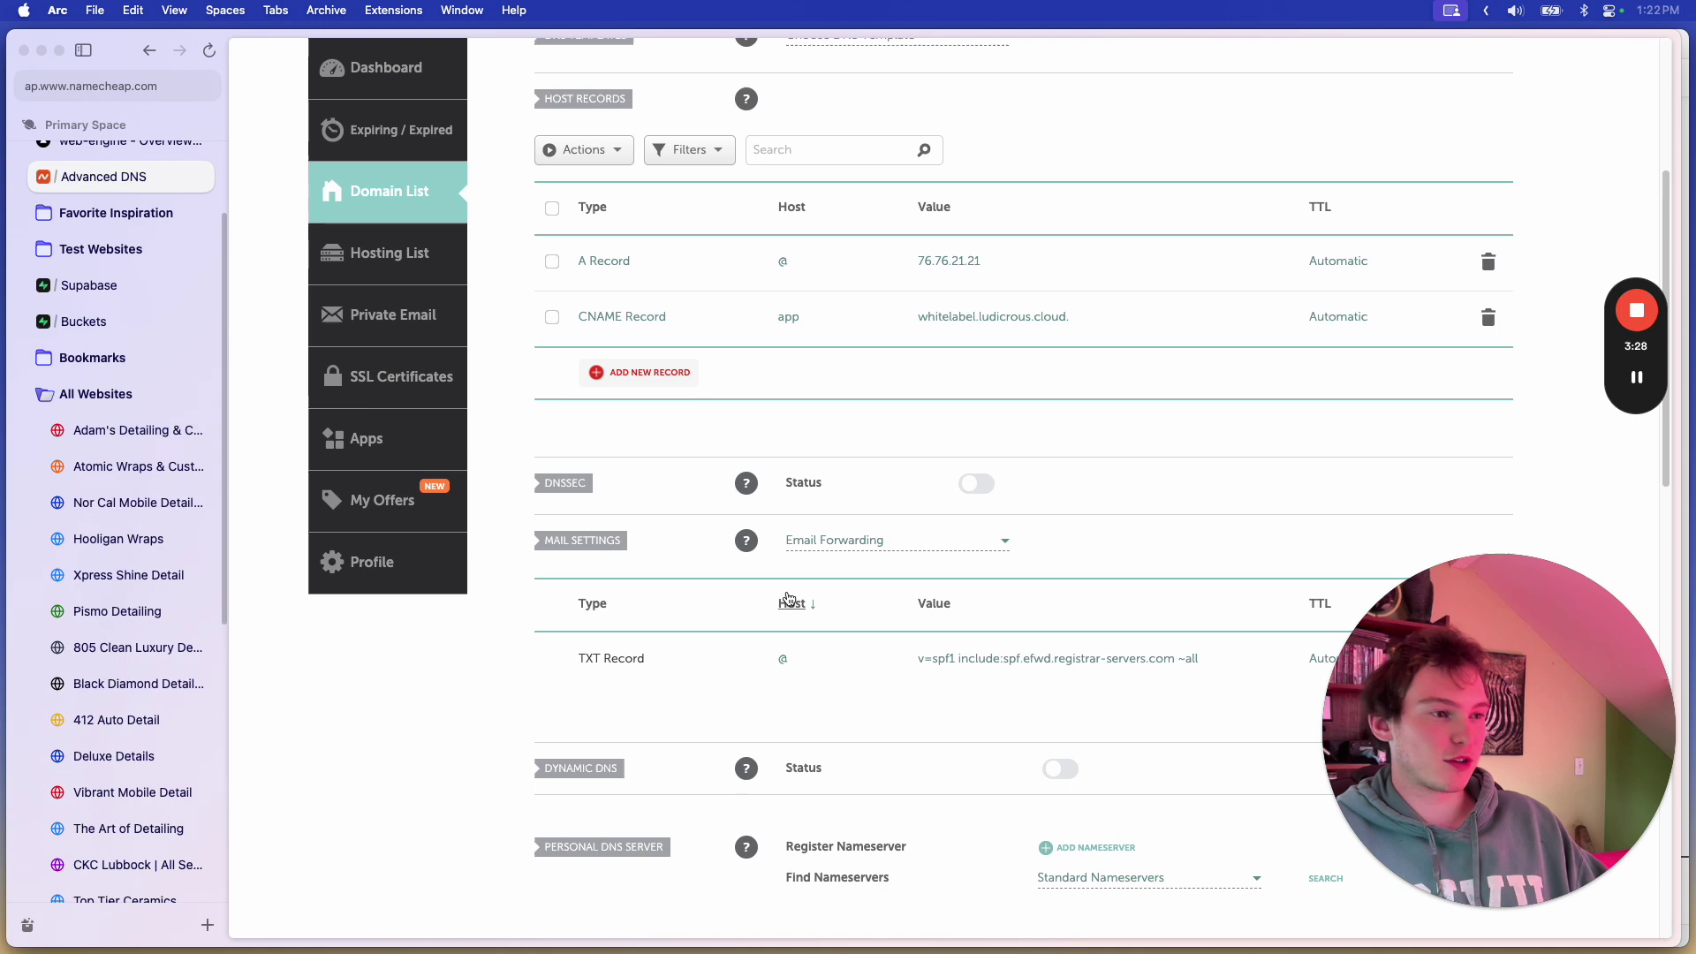
scroll(644, 360, "up", 2)
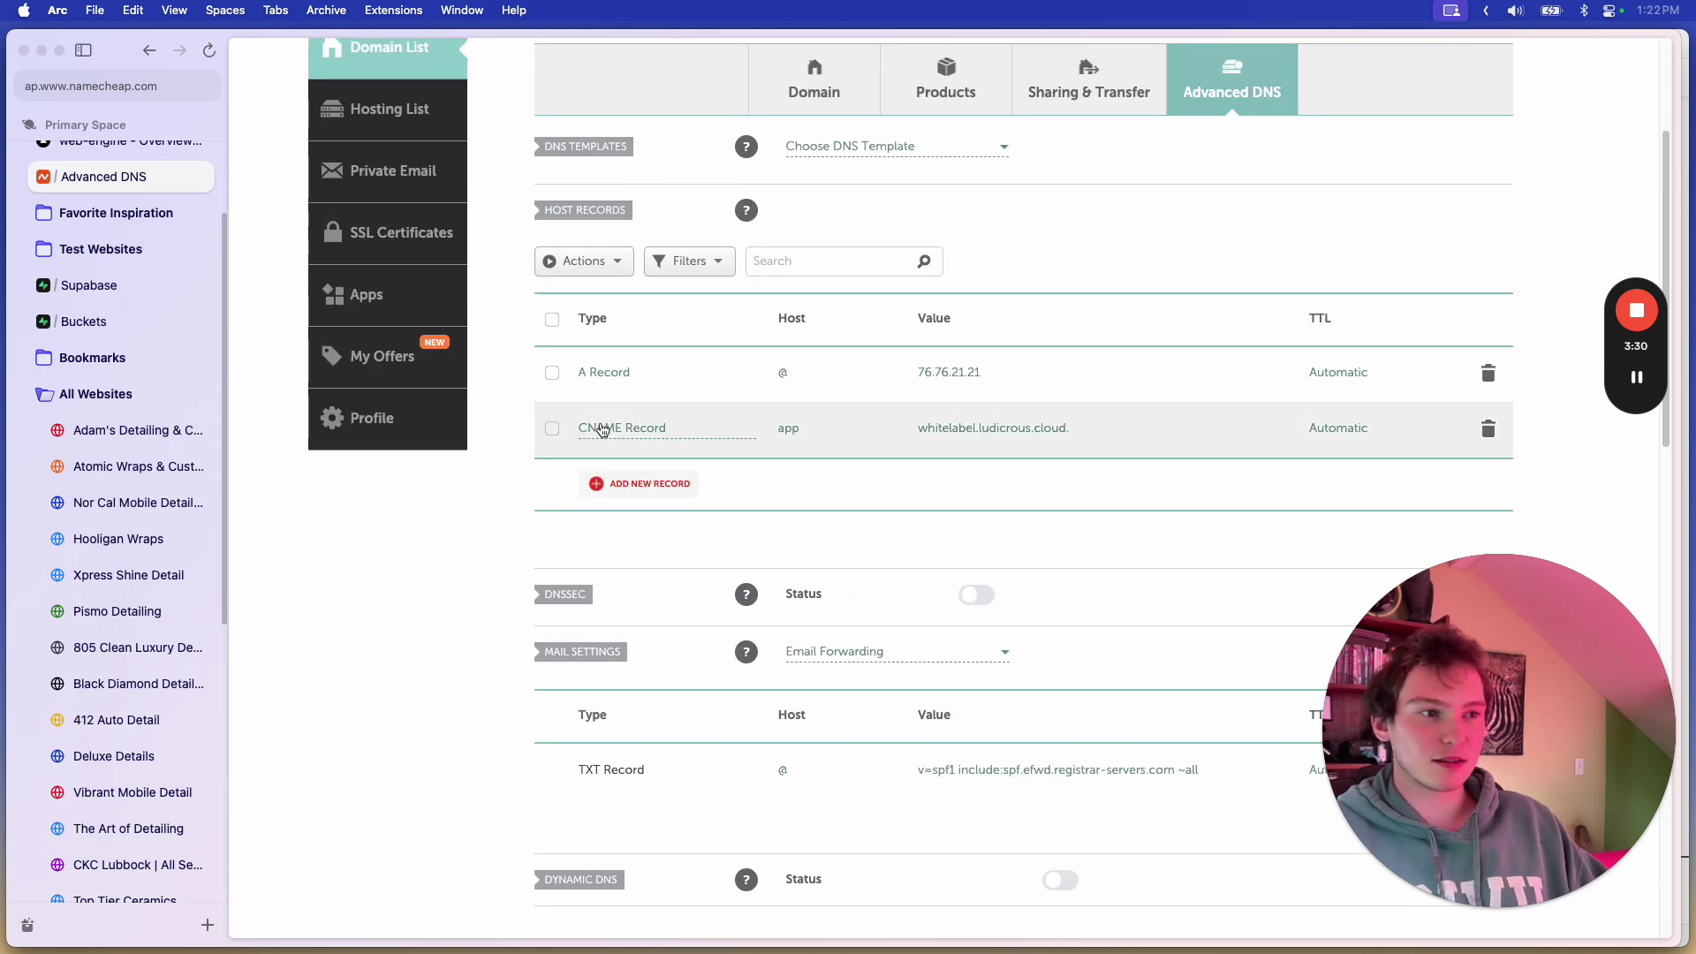
scroll(921, 384, "up", 5)
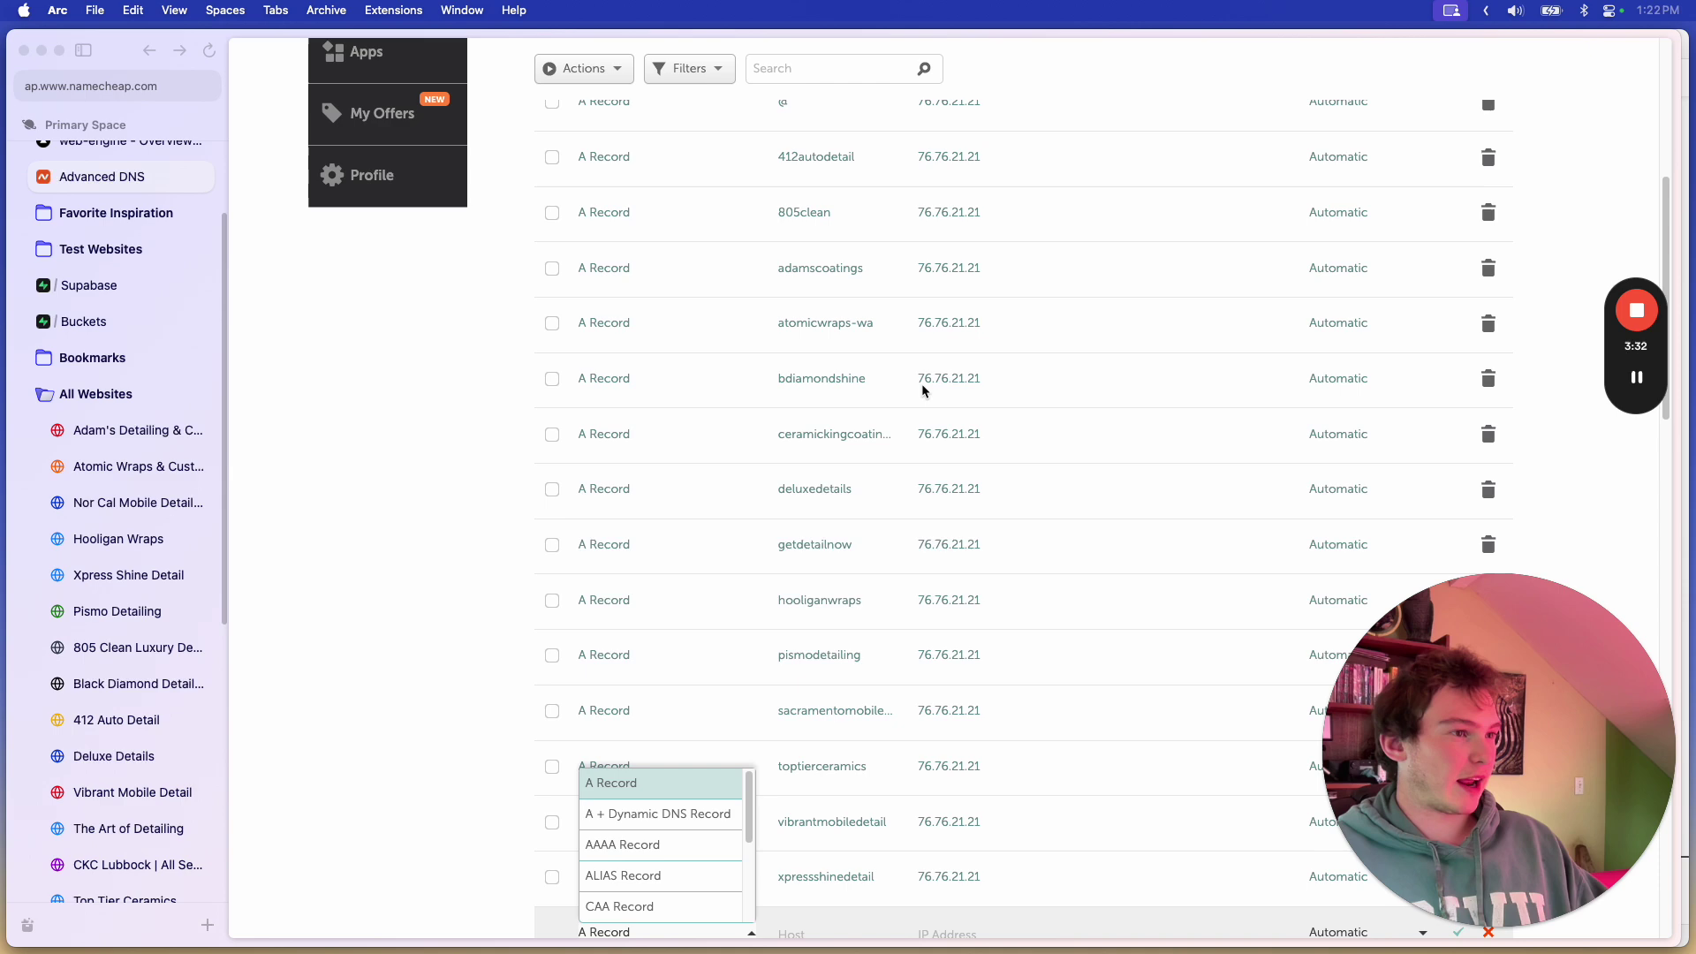
scroll(952, 448, "down", 5)
scroll(953, 449, "down", 2)
left_click(830, 373)
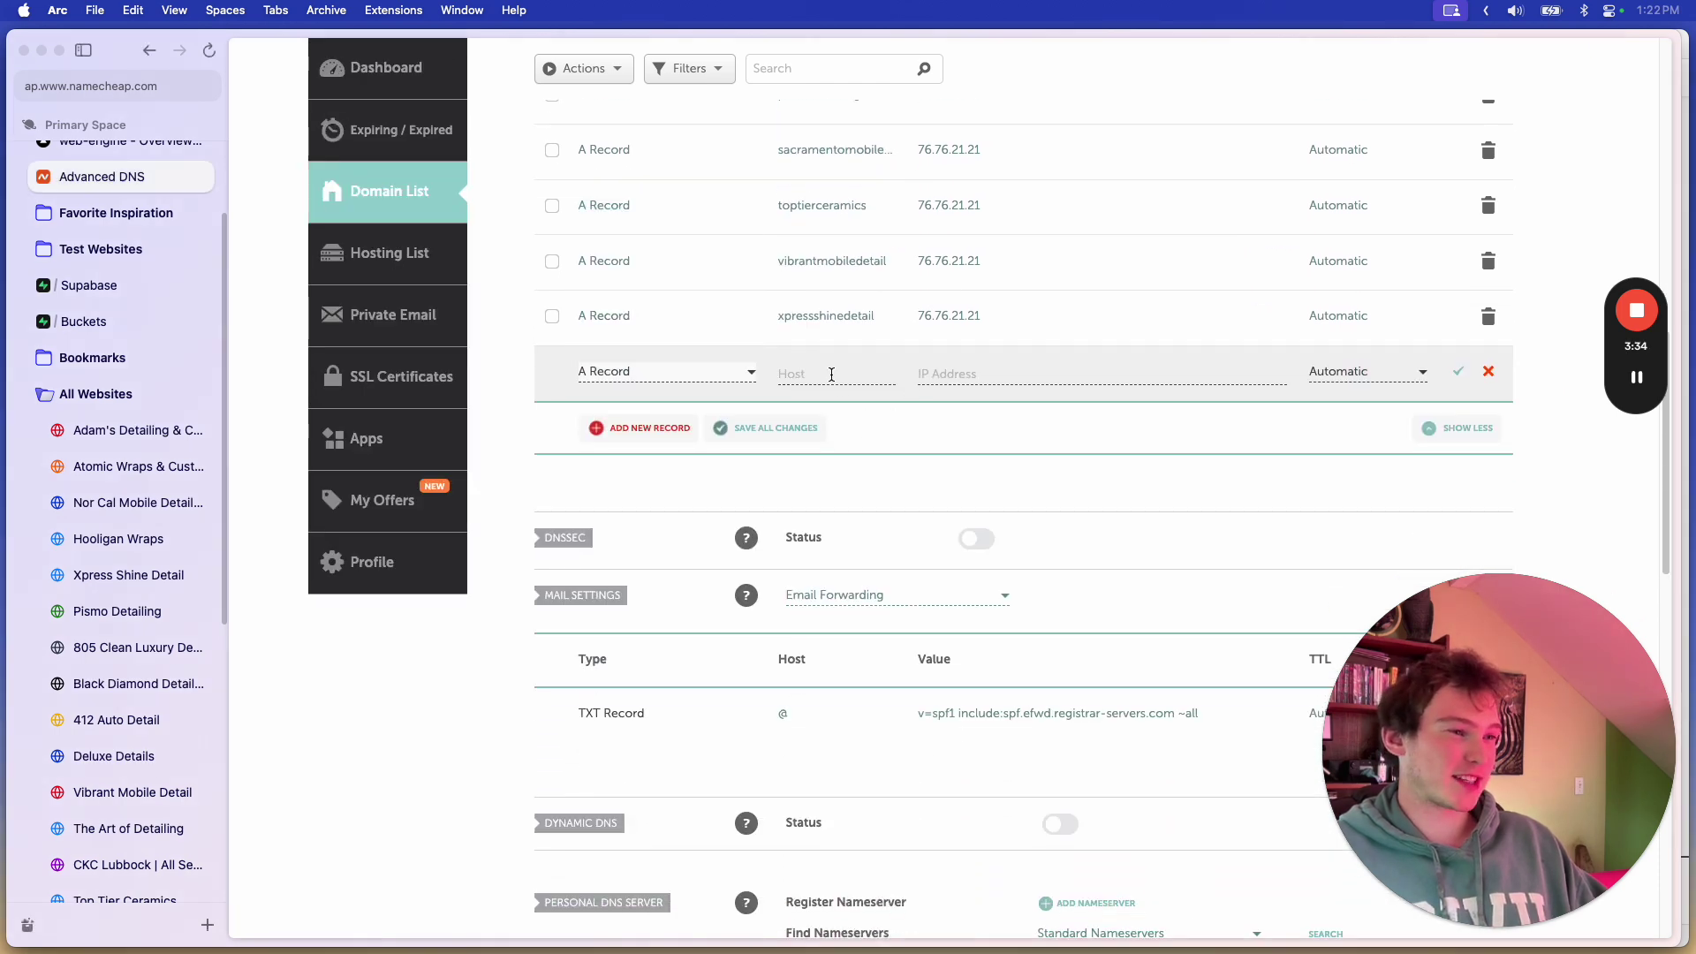
type("deluxedetailingnyc")
double_click(946, 317)
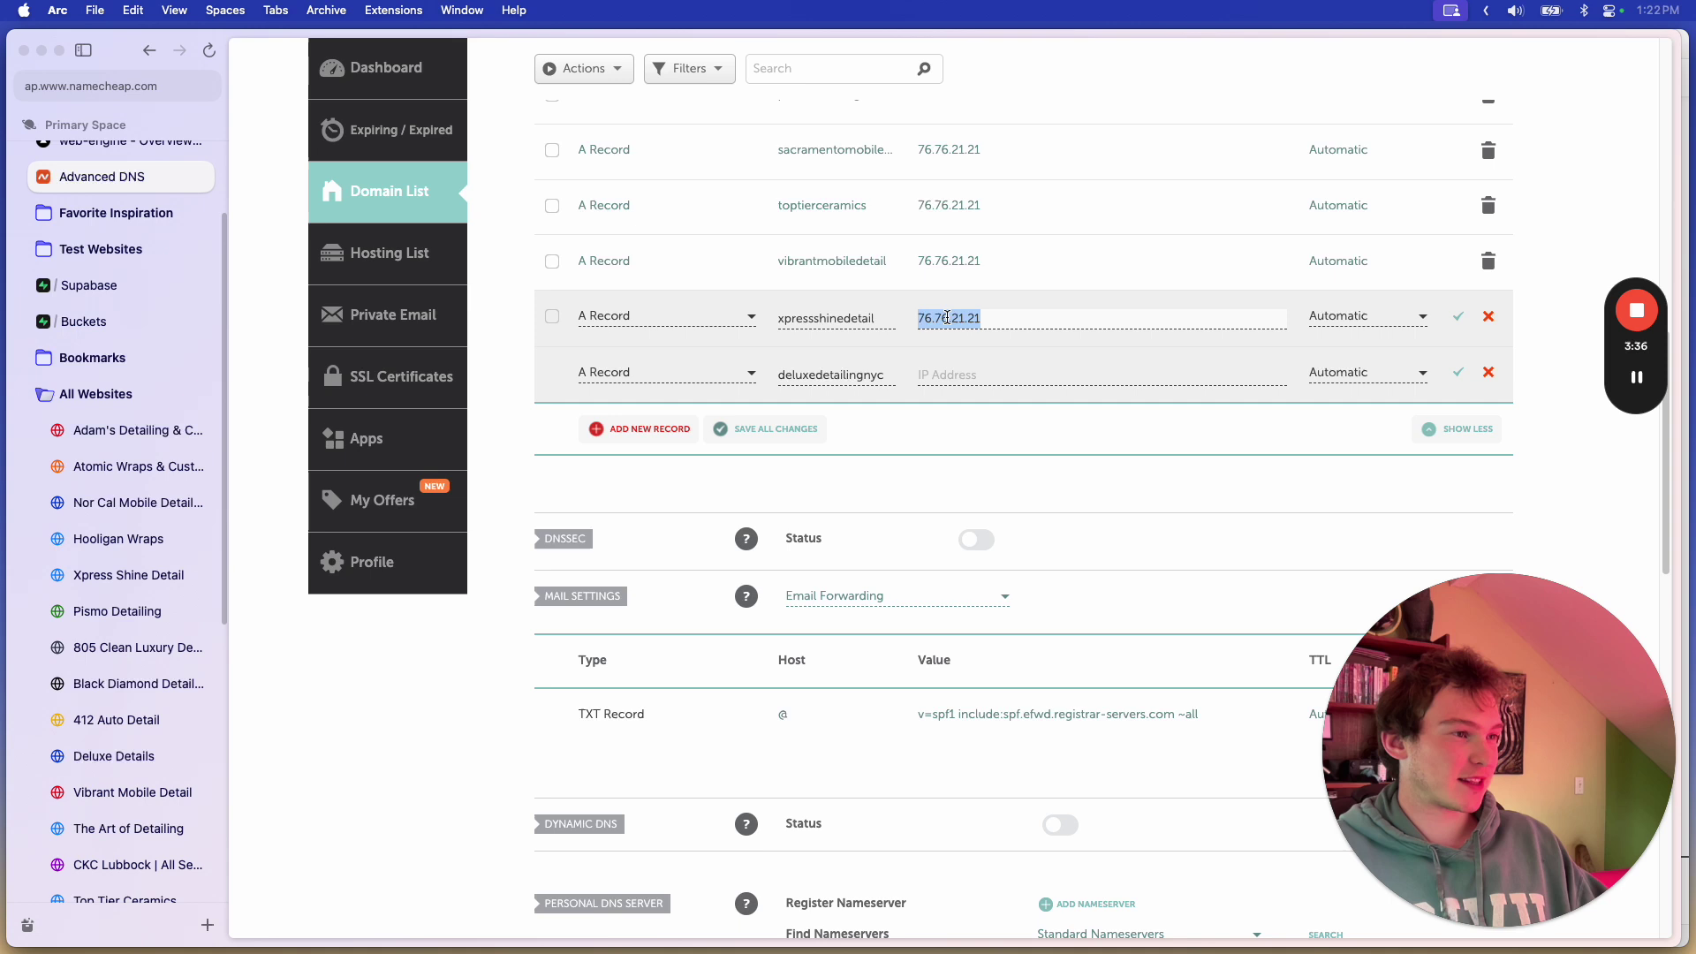
left_click(956, 380)
type("76.76.21.21")
double_click(805, 375)
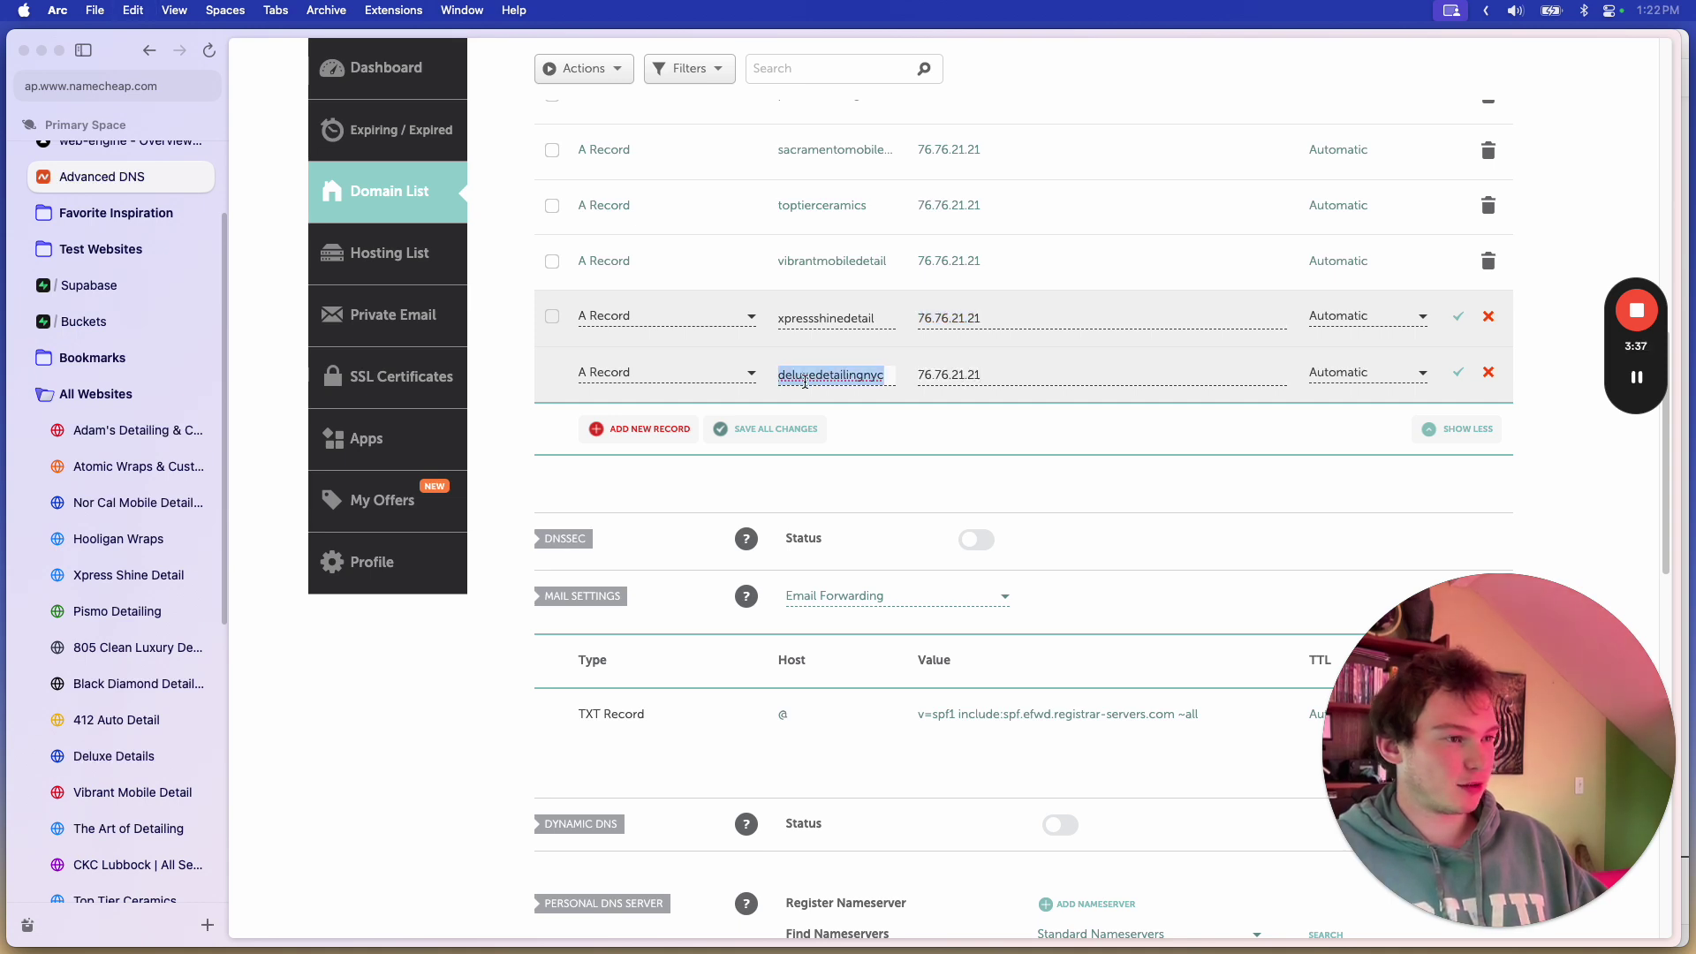
left_click(770, 437)
scroll(86, 189, "up", 3)
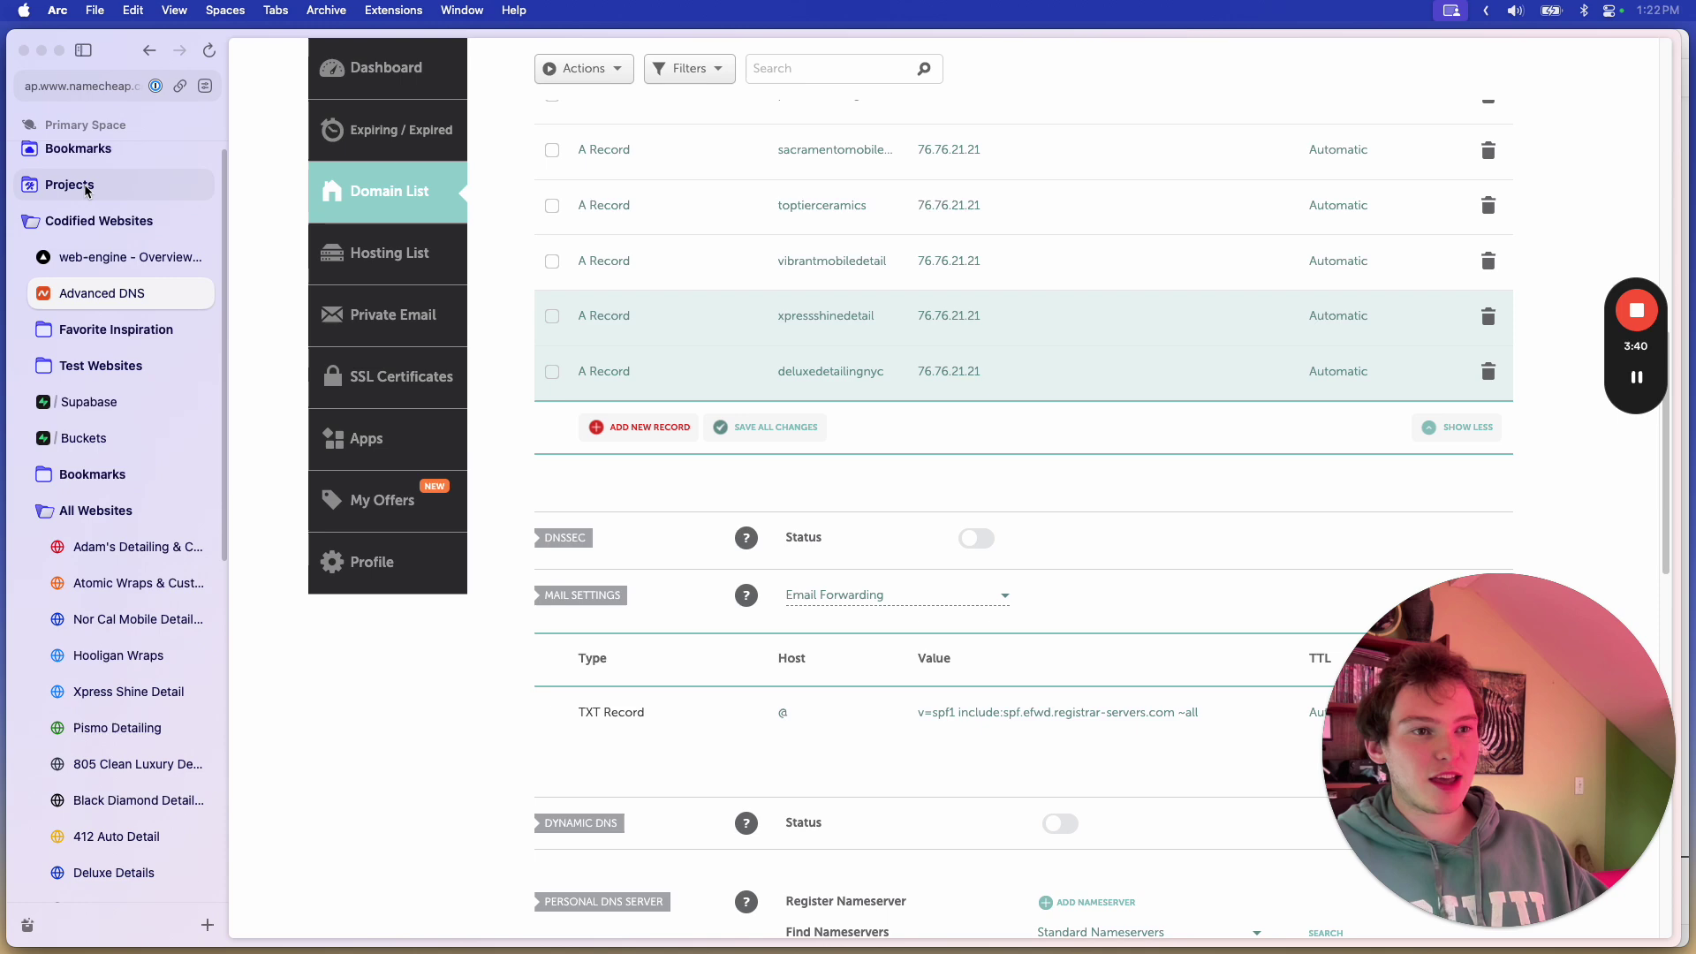
left_click(129, 257)
Step: Add deluxedetailingnyc.webengine.site as a domain on the Vercel web-engine project
left_click(771, 386)
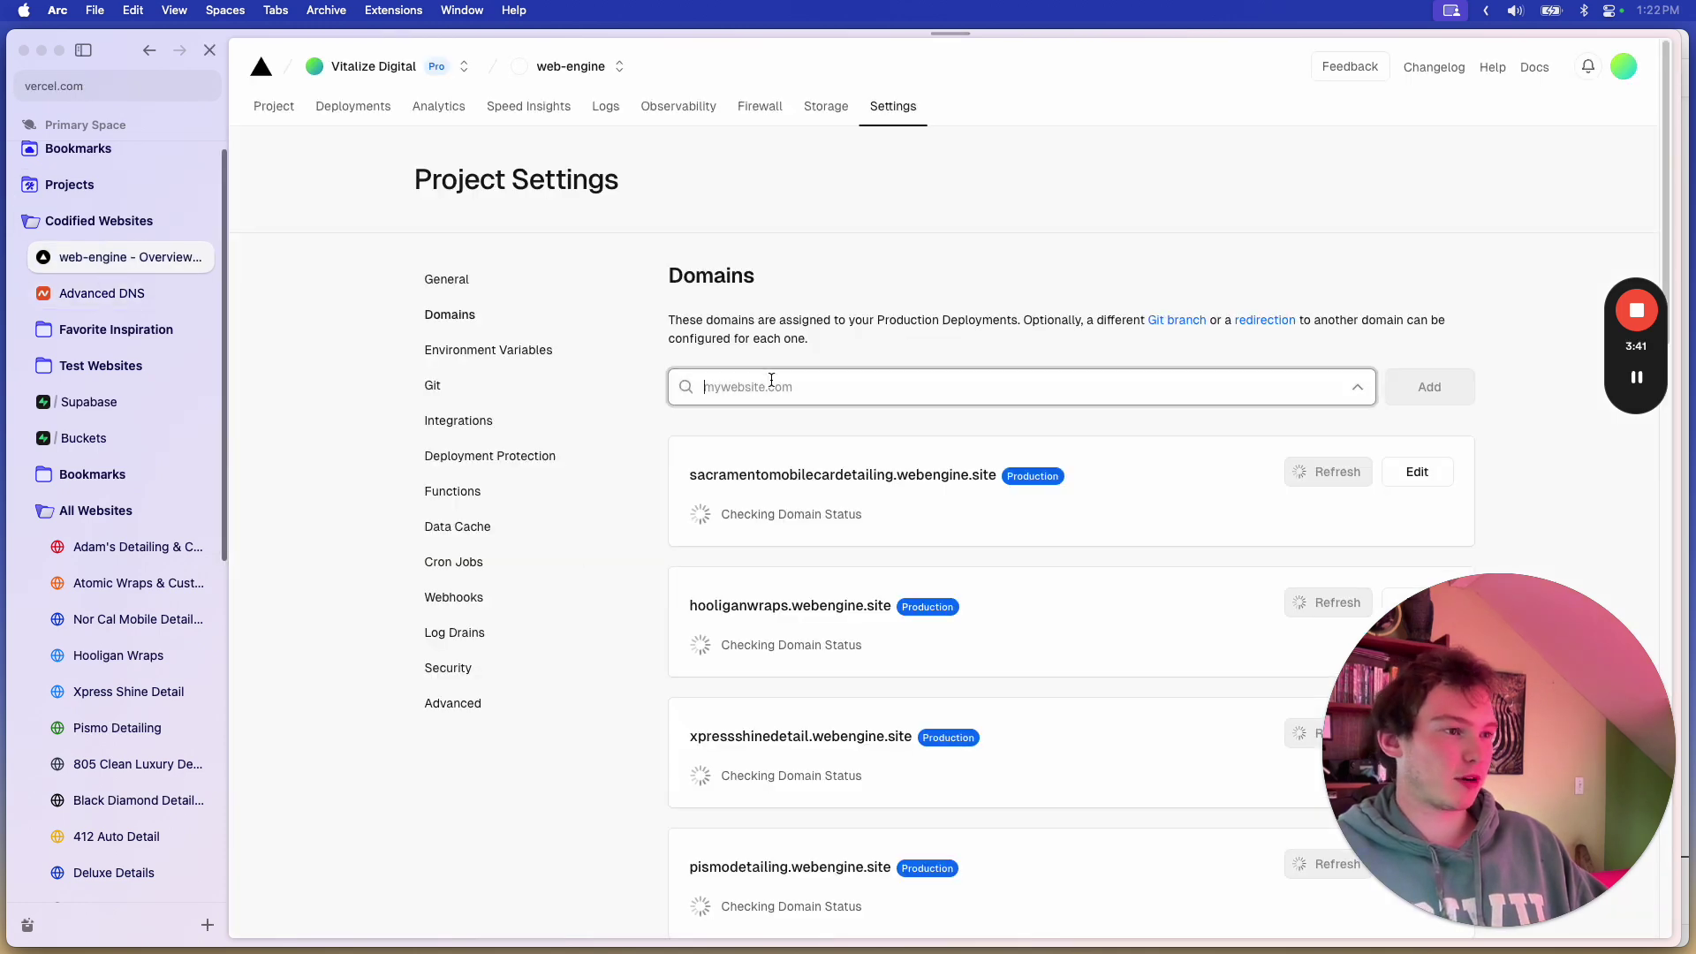
type("deluxedetailingnyc.webengine.site")
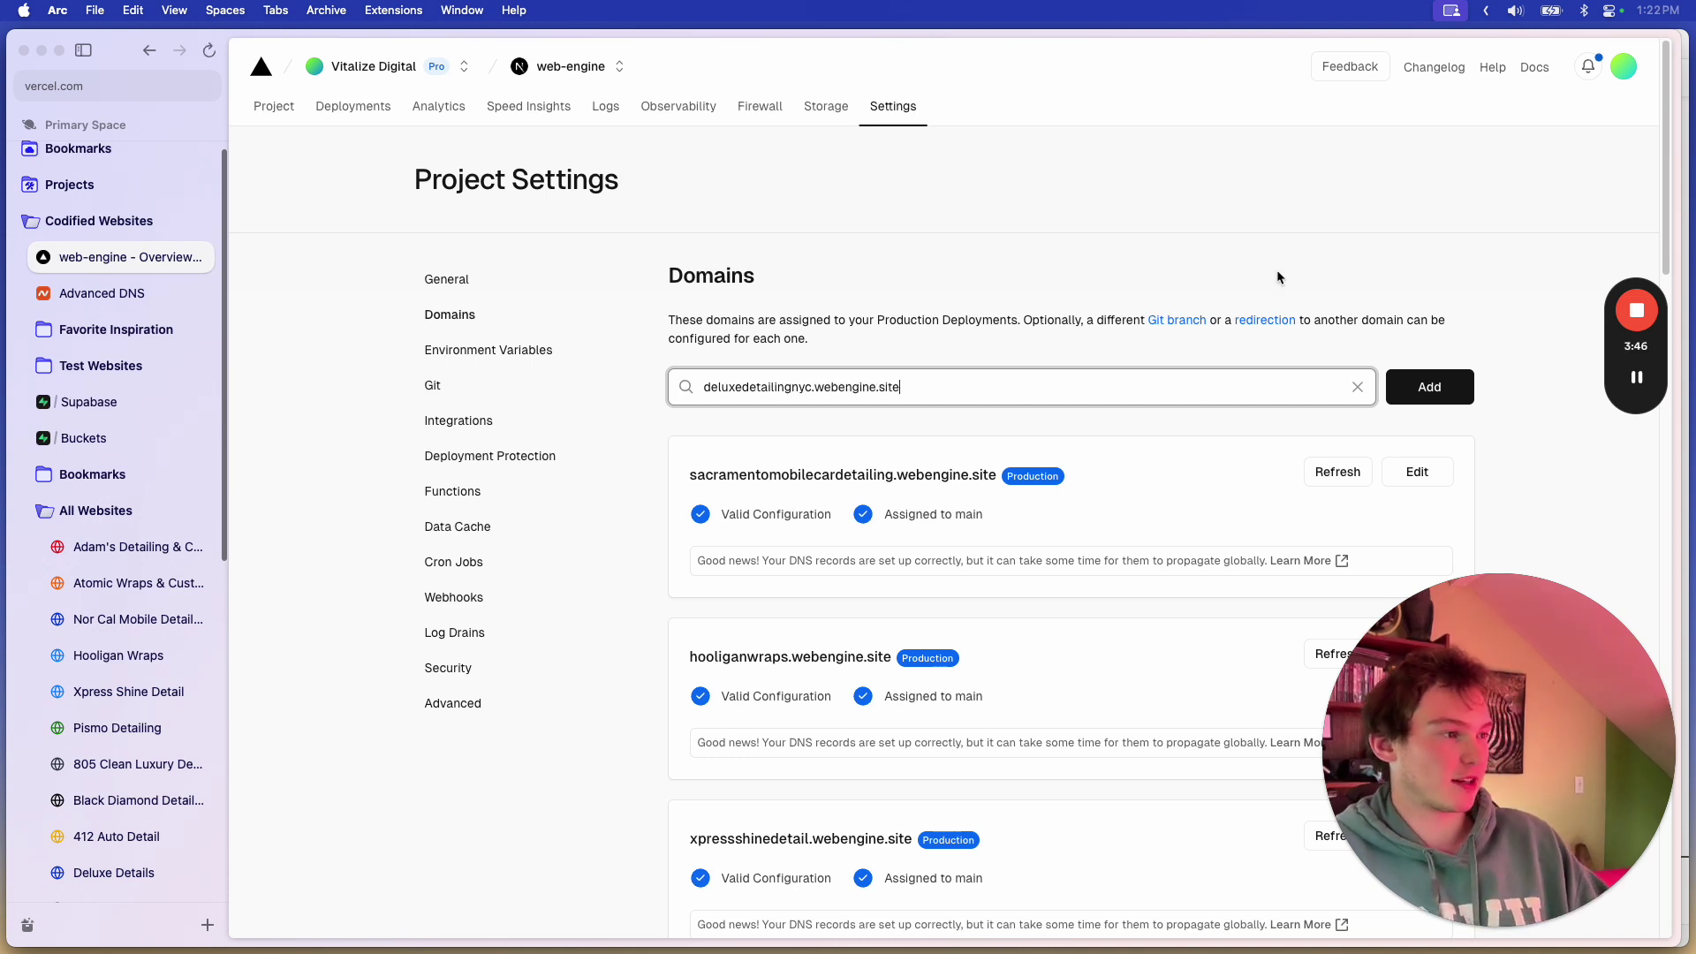
left_click(1429, 385)
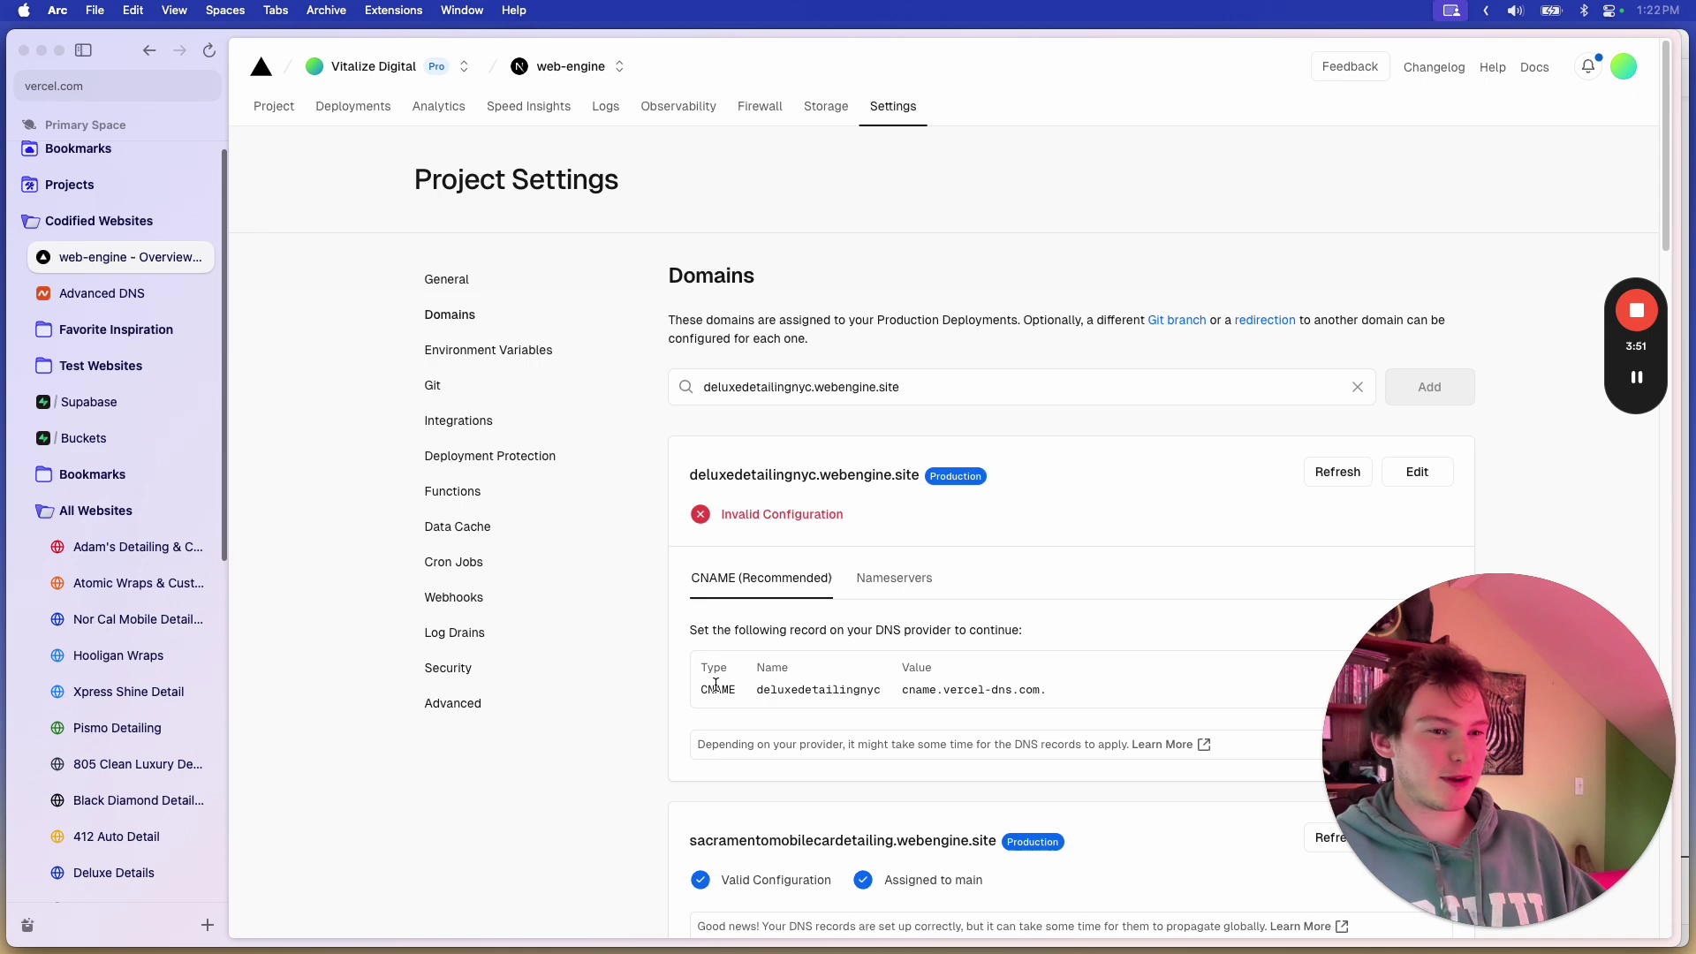
left_click(977, 928)
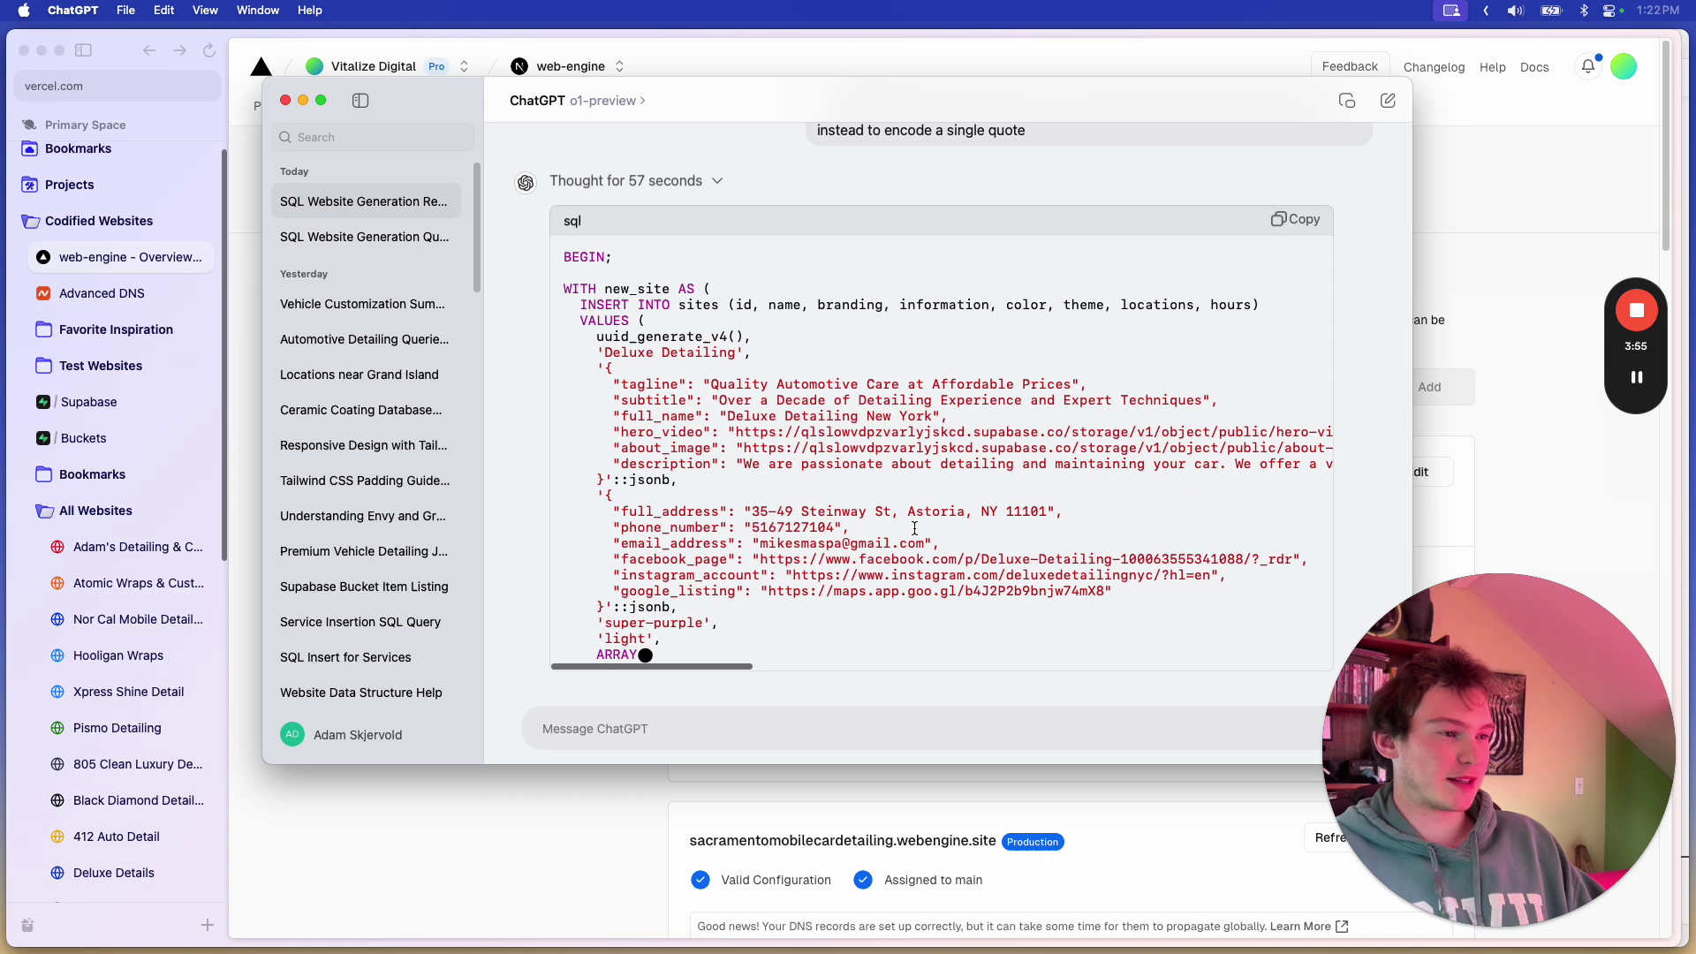
Step: Open the SQL Editor in the Supabase project
left_click(109, 360)
left_click(89, 398)
mouse_move(278, 195)
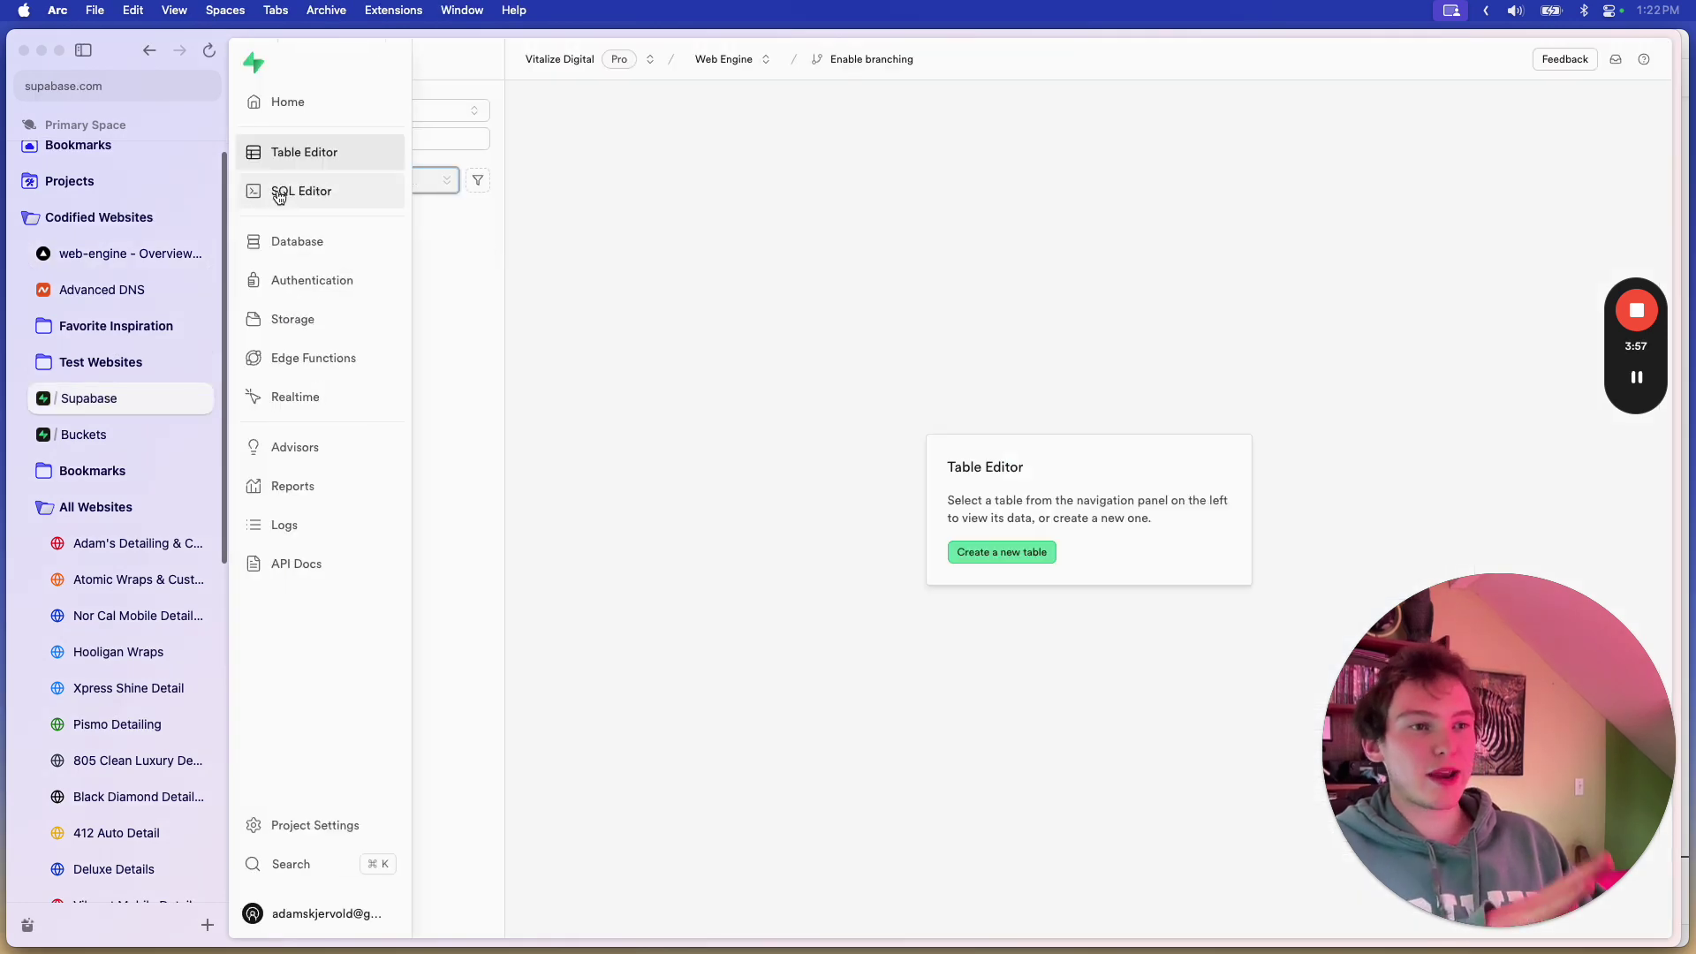
left_click(301, 191)
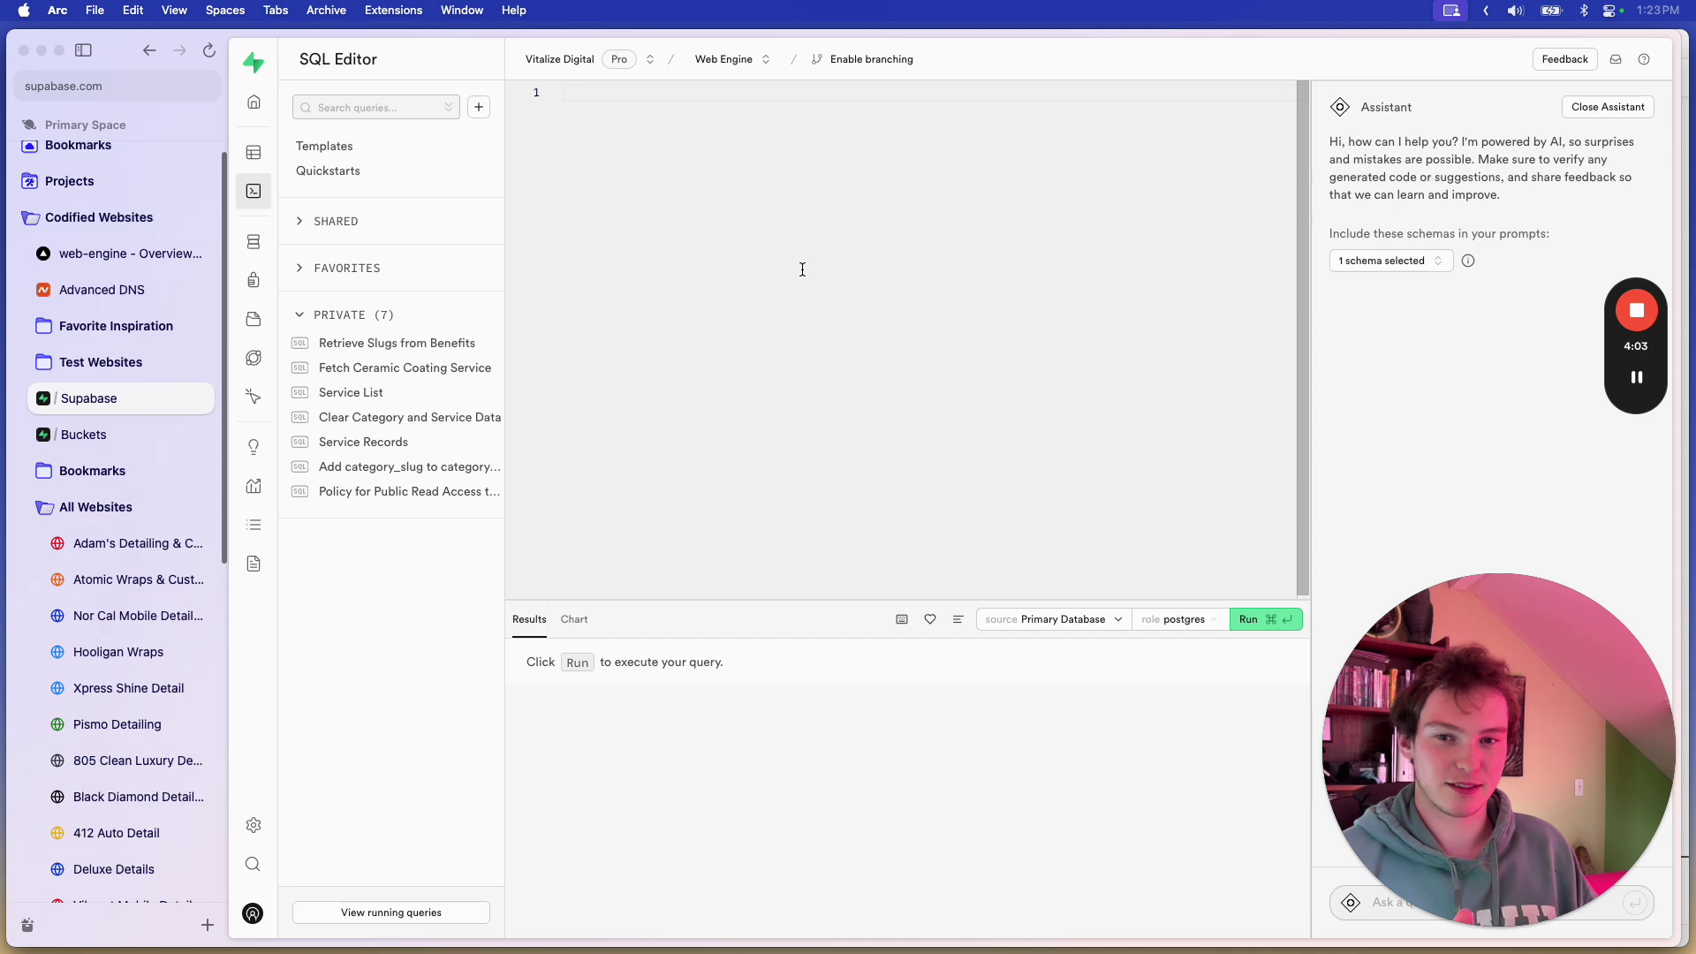
mouse_move(1081, 891)
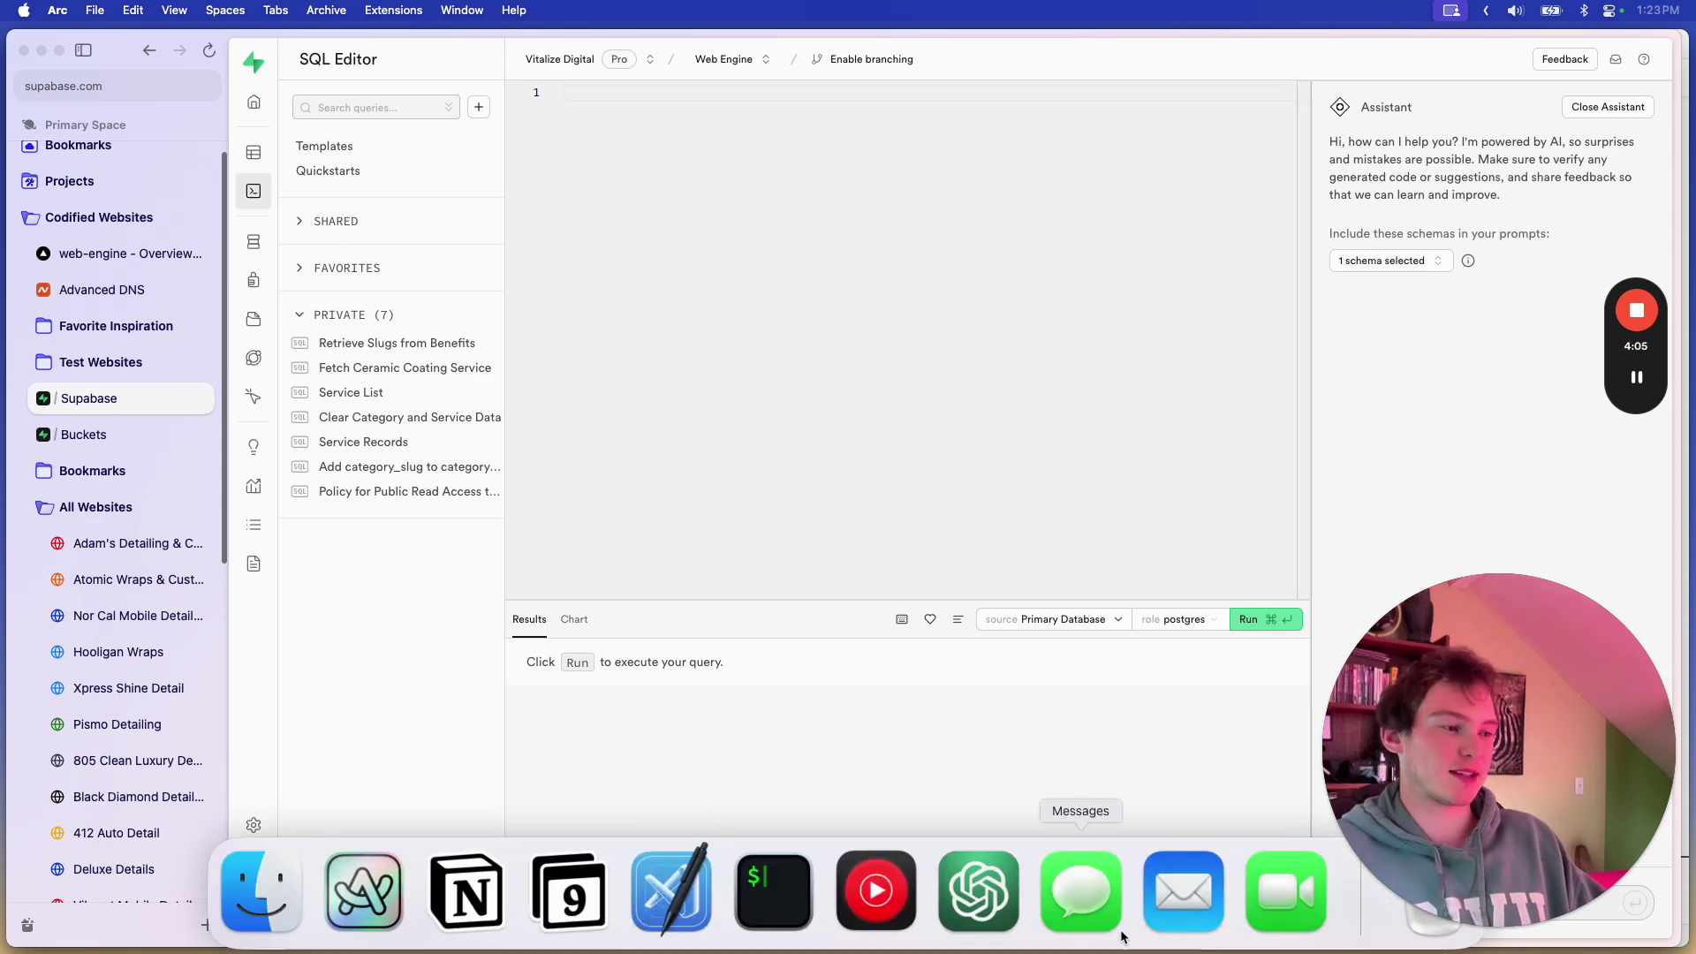
Step: Paste ChatGPT's Deluxe Detailing SQL into Supabase and run it, getting 'Site creation complete.'
left_click(978, 889)
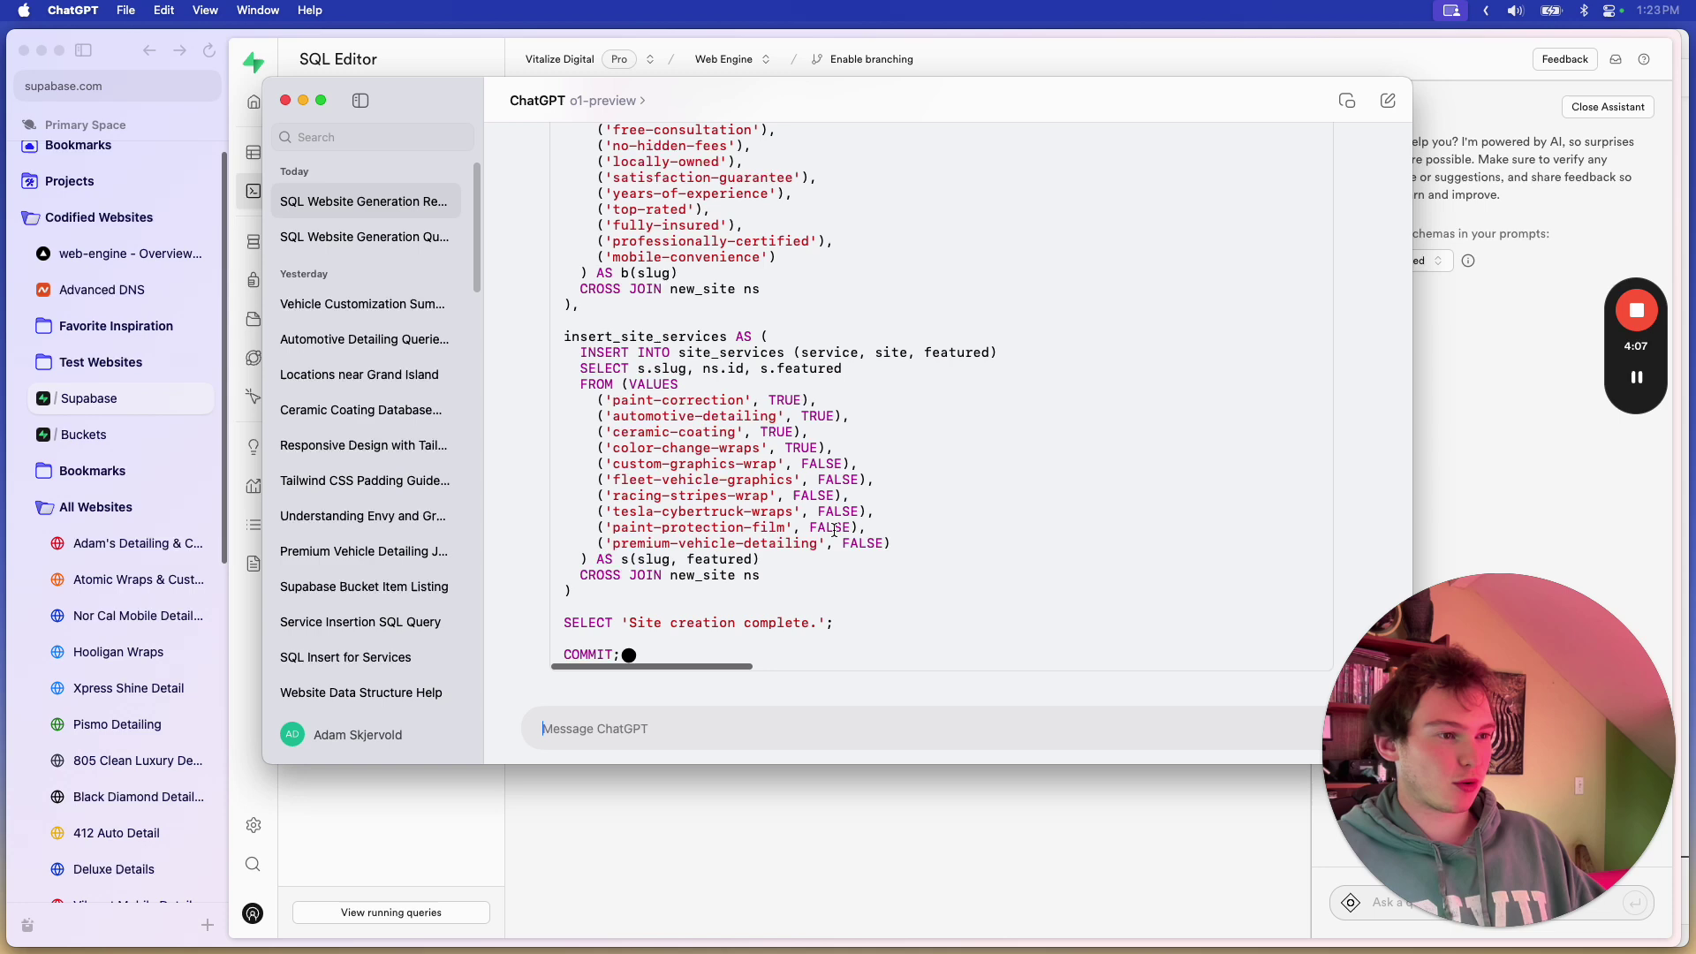
scroll(835, 535, "up", 5)
scroll(834, 535, "up", 5)
scroll(835, 536, "up", 1)
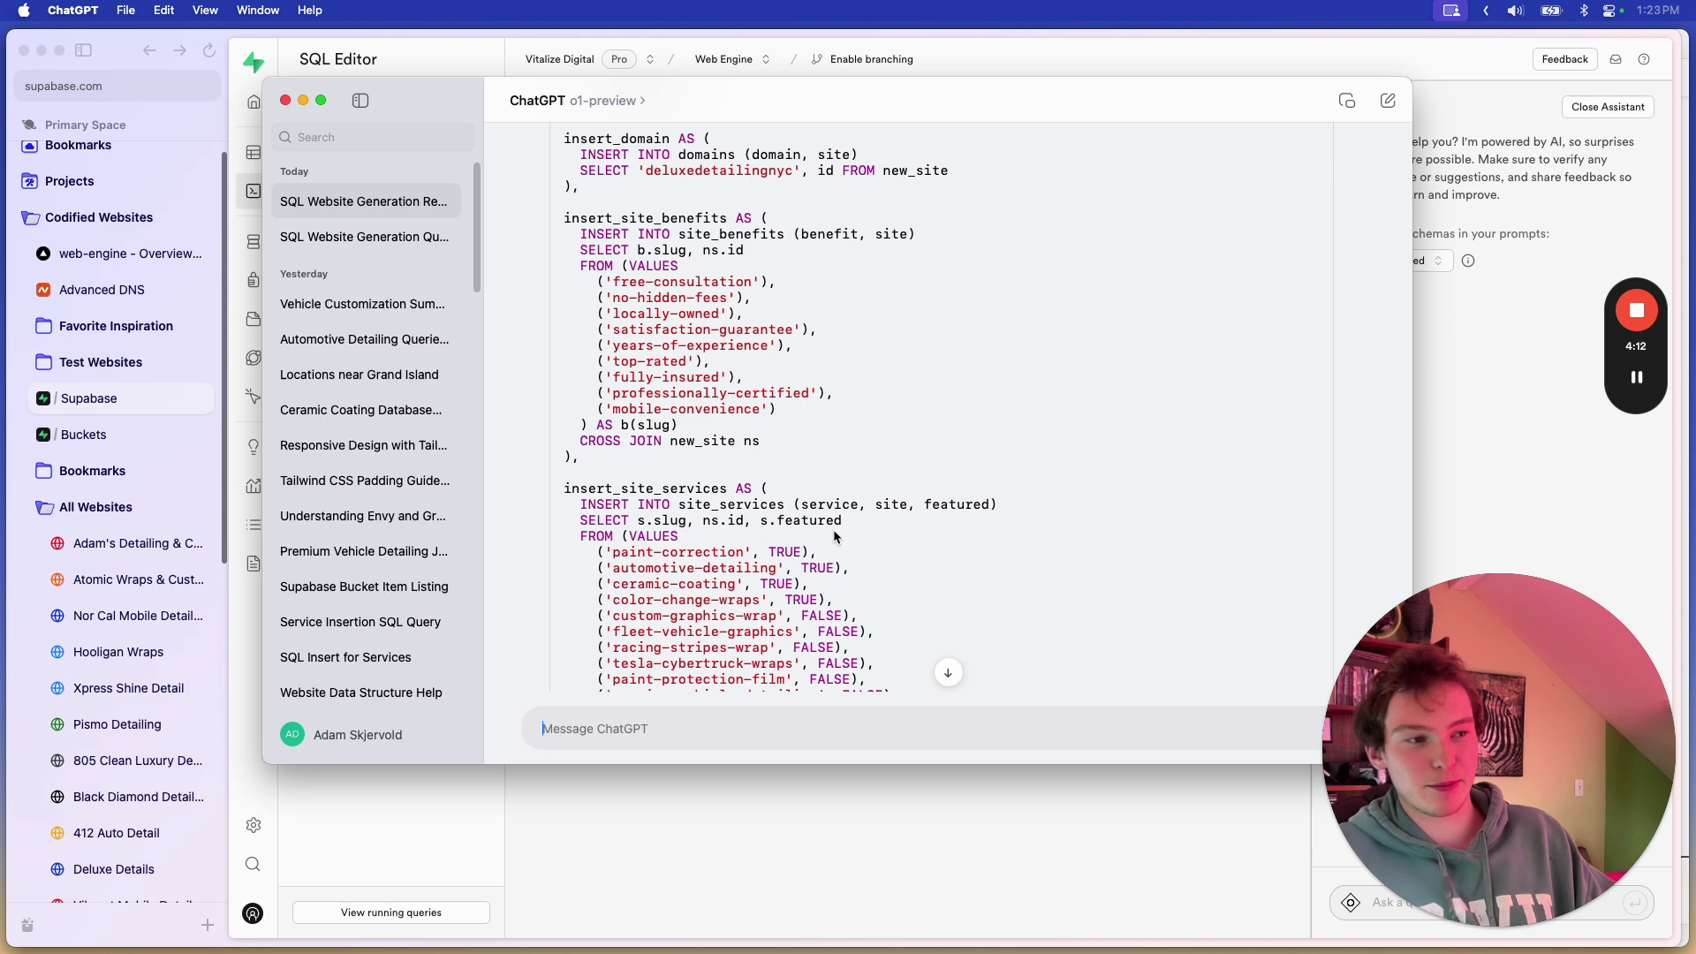
scroll(834, 536, "up", 3)
scroll(835, 535, "up", 3)
scroll(834, 535, "up", 4)
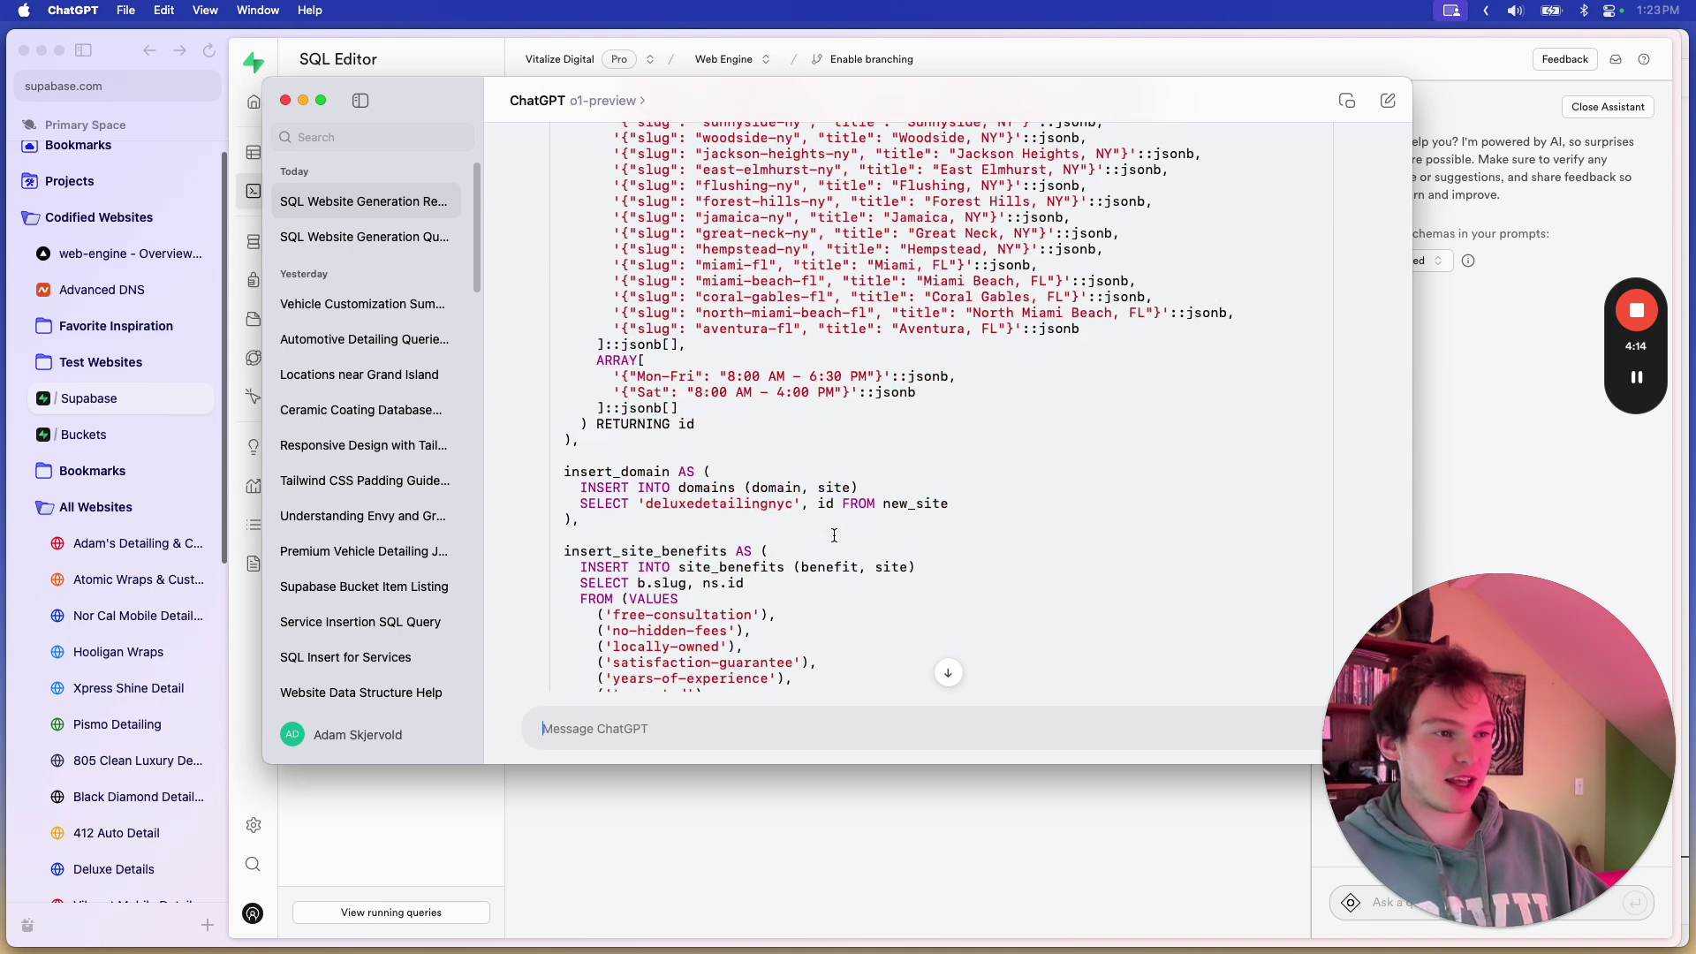
scroll(923, 467, "up", 4)
scroll(924, 467, "up", 4)
scroll(954, 437, "up", 2)
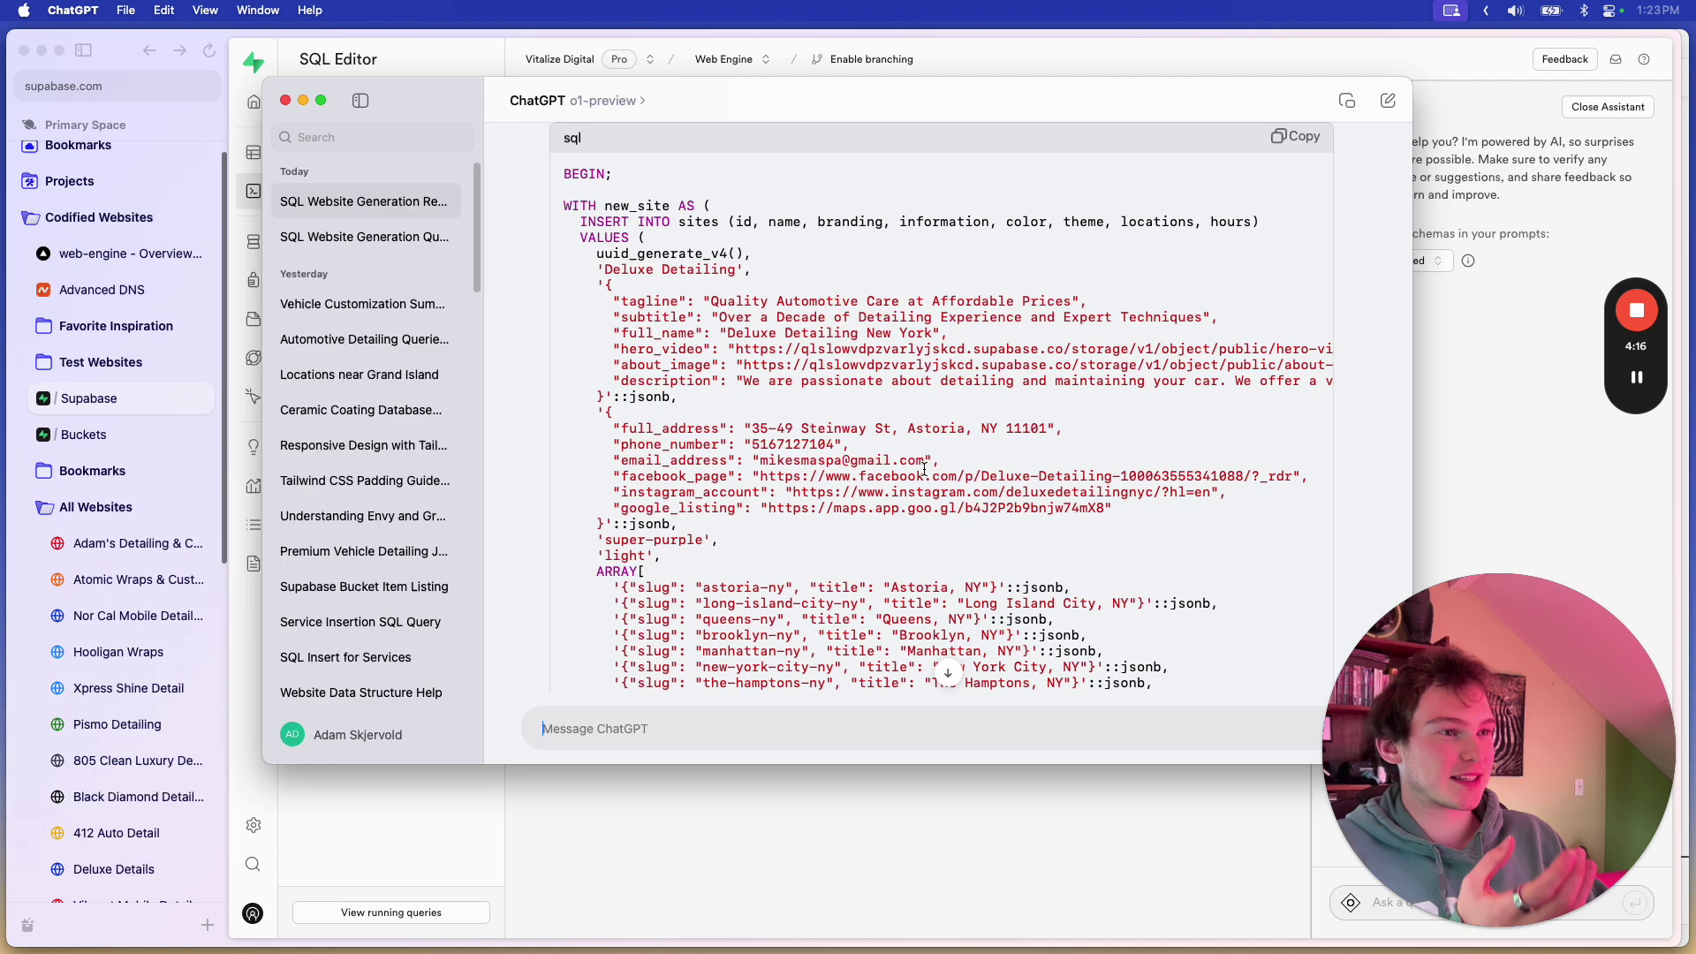
scroll(983, 398, "up", 4)
left_click(859, 349)
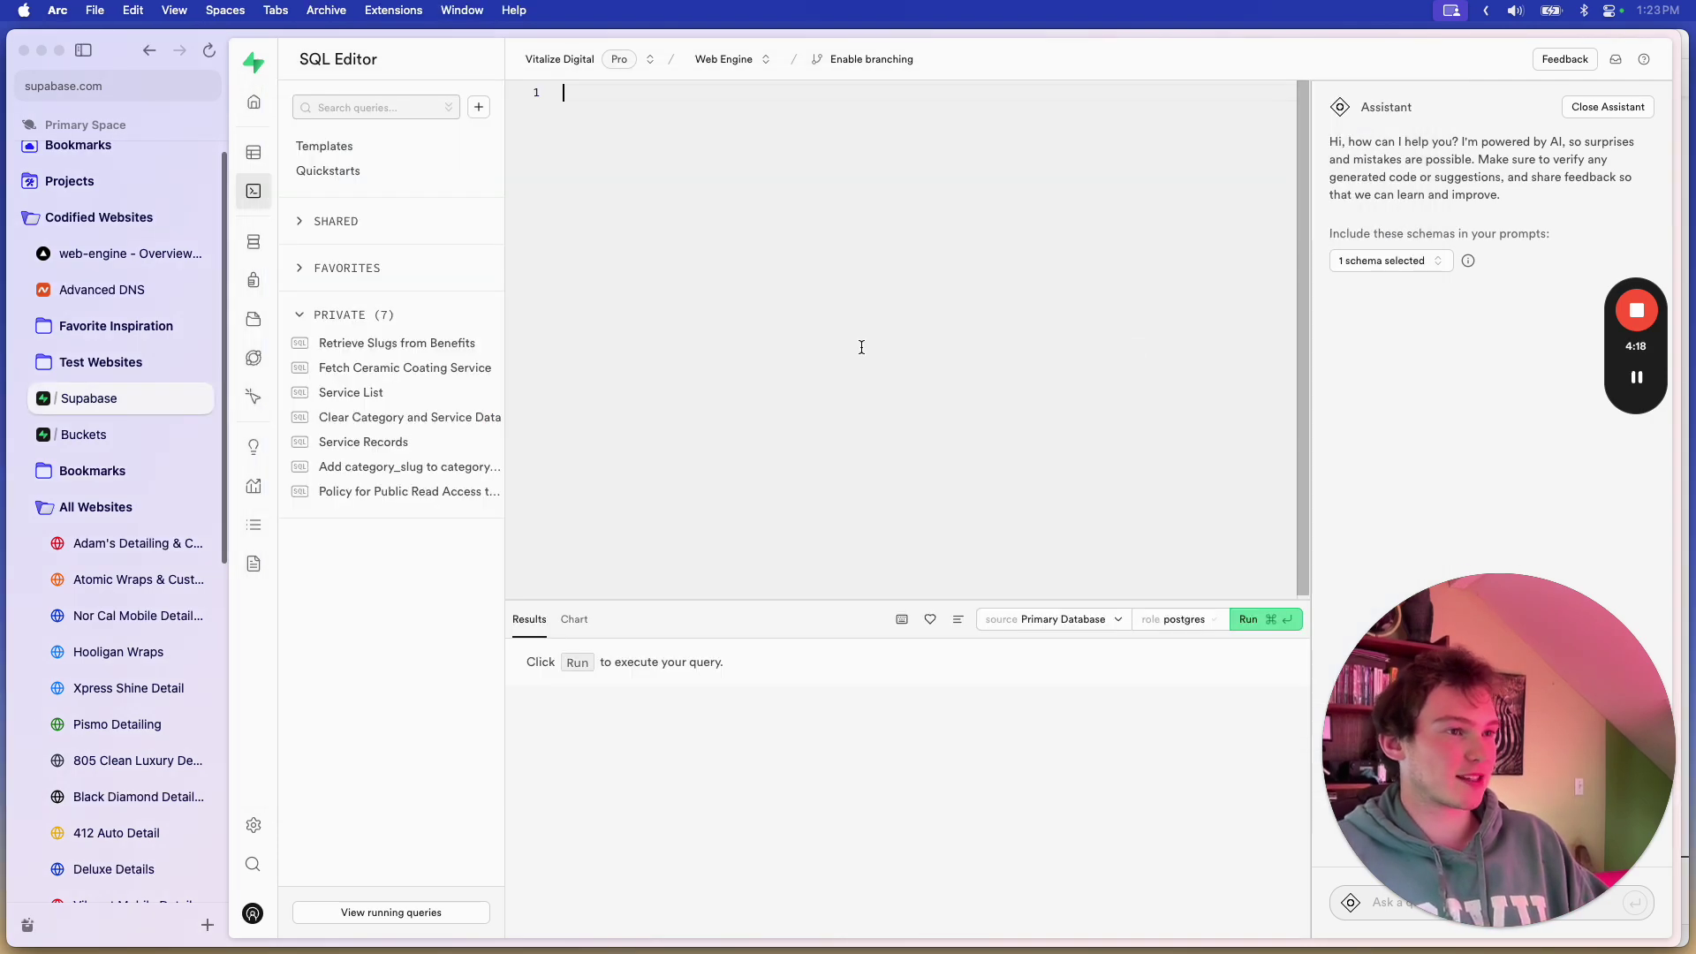
key("super+v")
scroll(859, 349, "up", 5)
scroll(791, 358, "up", 5)
scroll(789, 358, "up", 5)
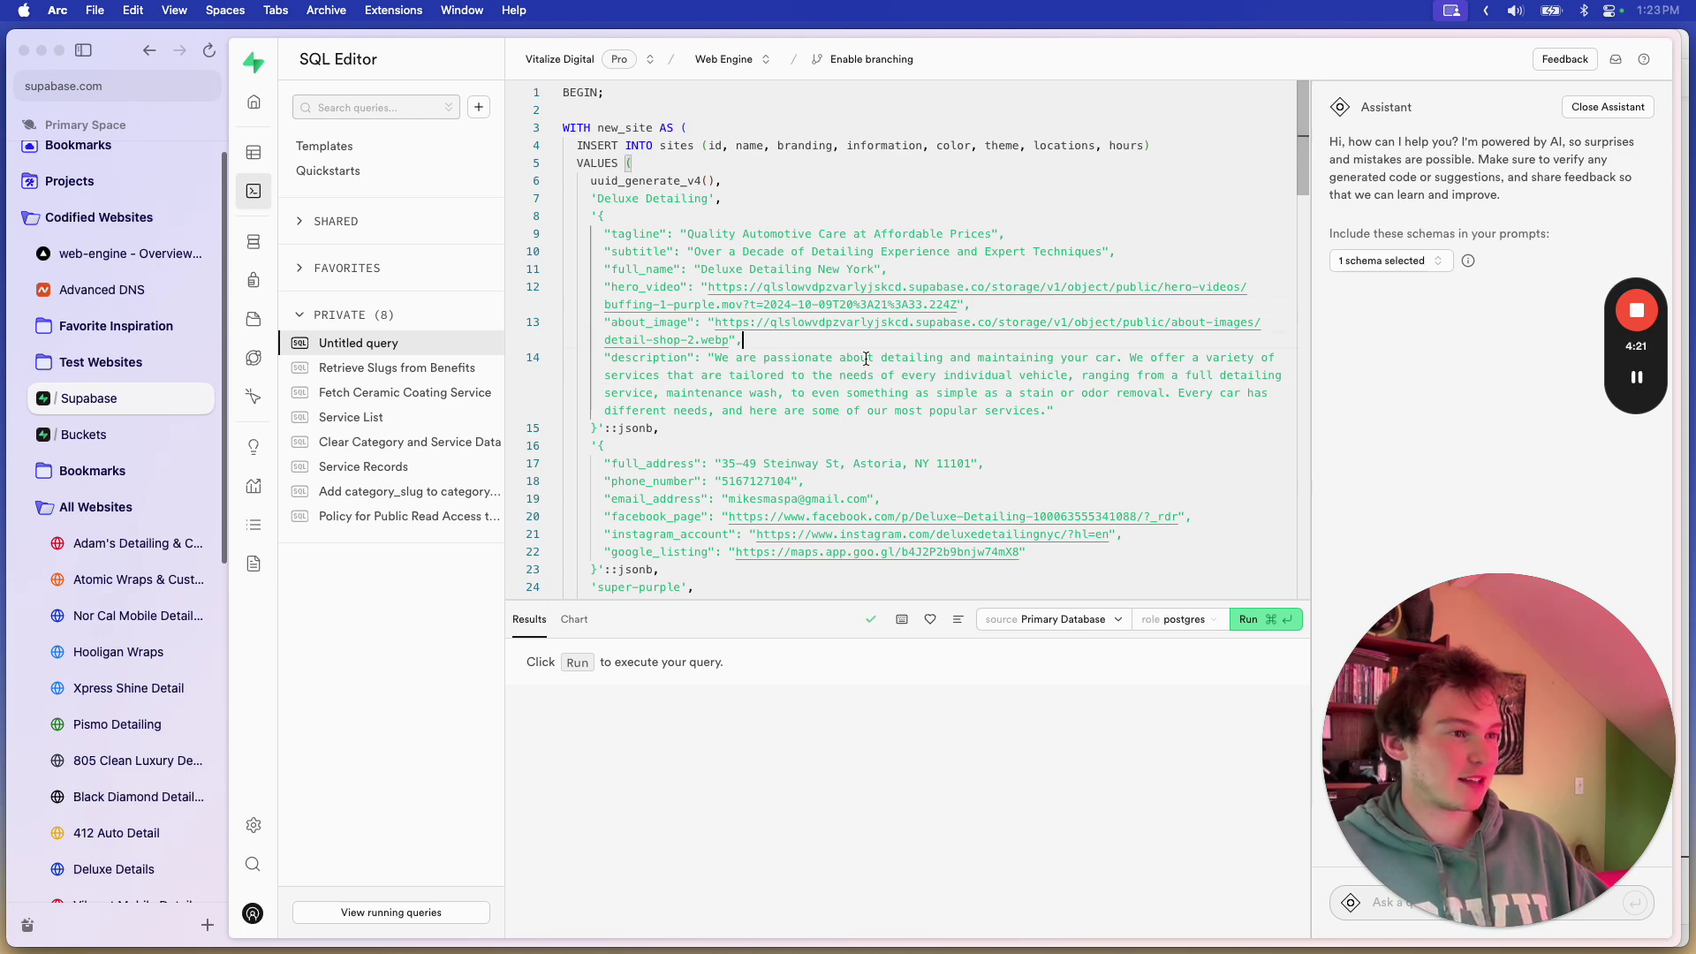
left_click(1259, 618)
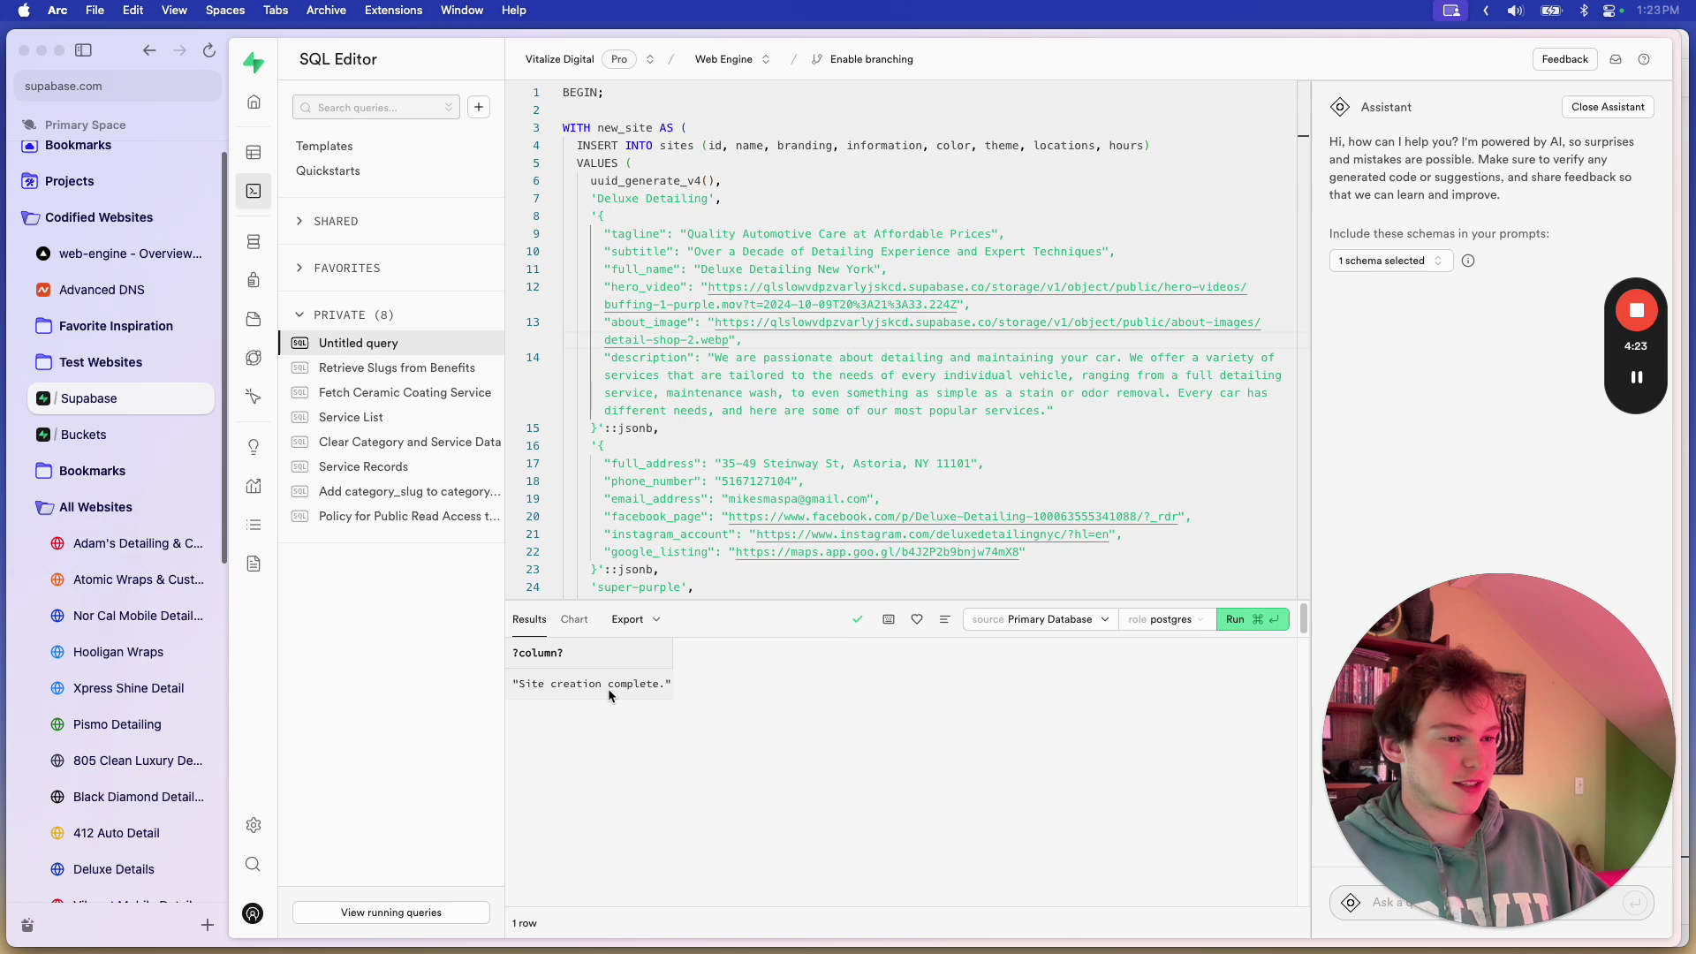
left_click(129, 253)
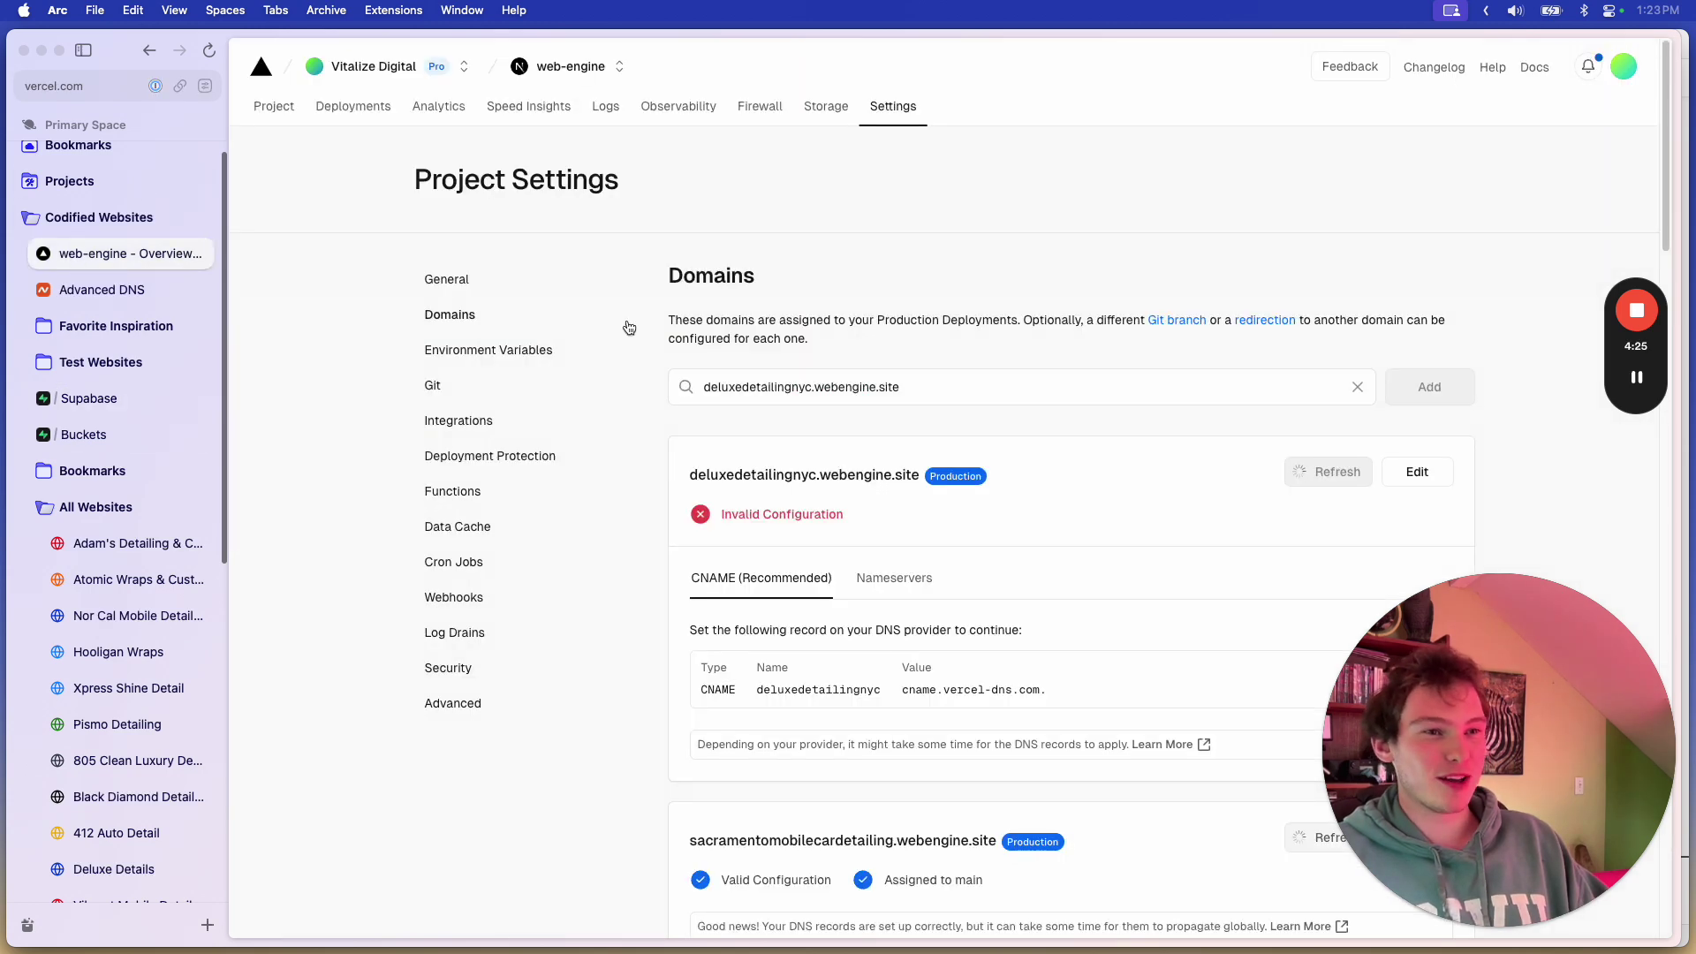
Step: Open the deluxedetailingnyc.webengine.site preview as a full page after a failed first attempt
left_click(783, 474)
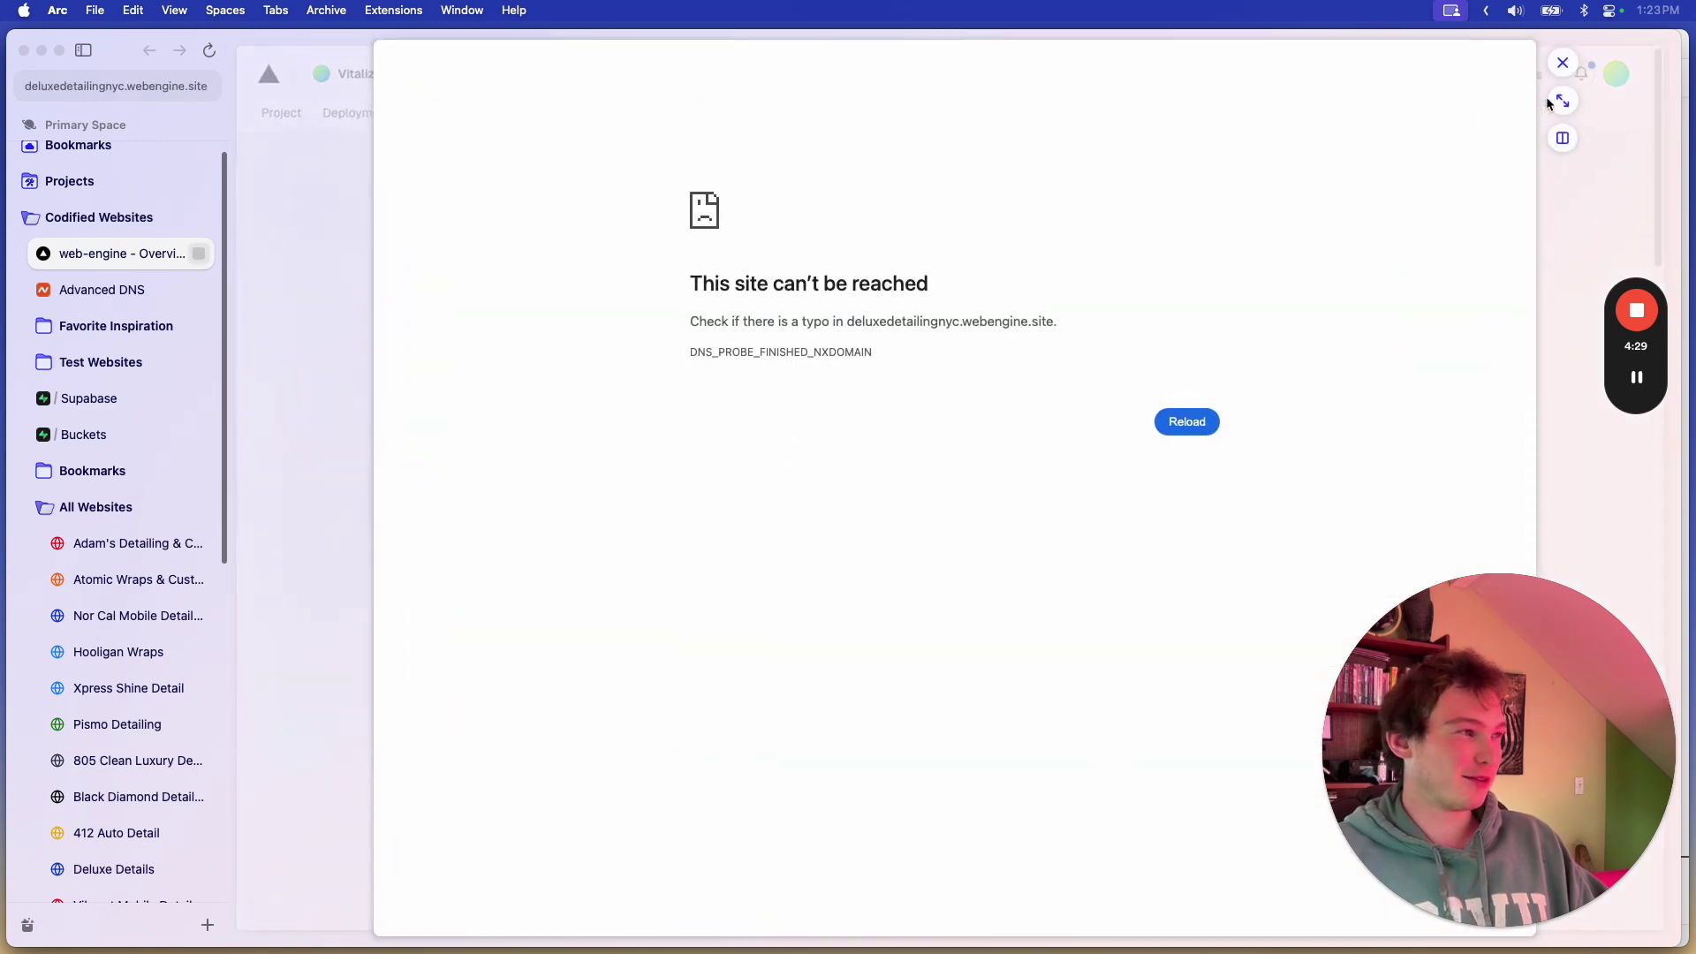
left_click(1563, 62)
left_click(832, 473)
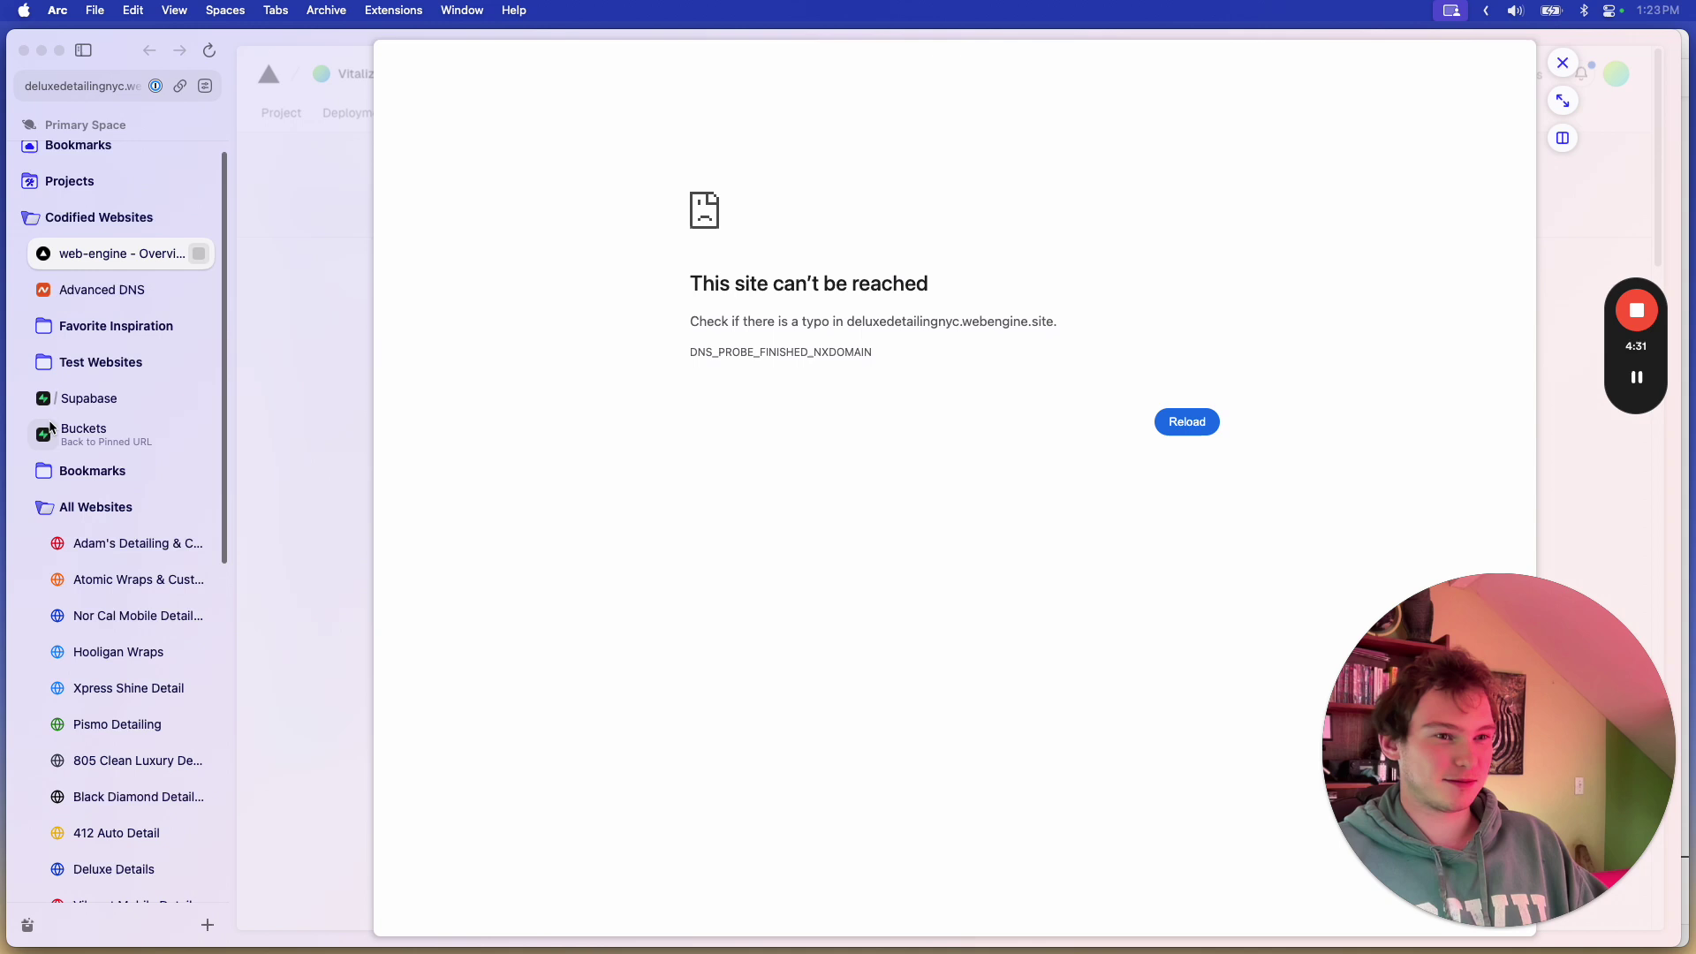
scroll(119, 530, "down", 5)
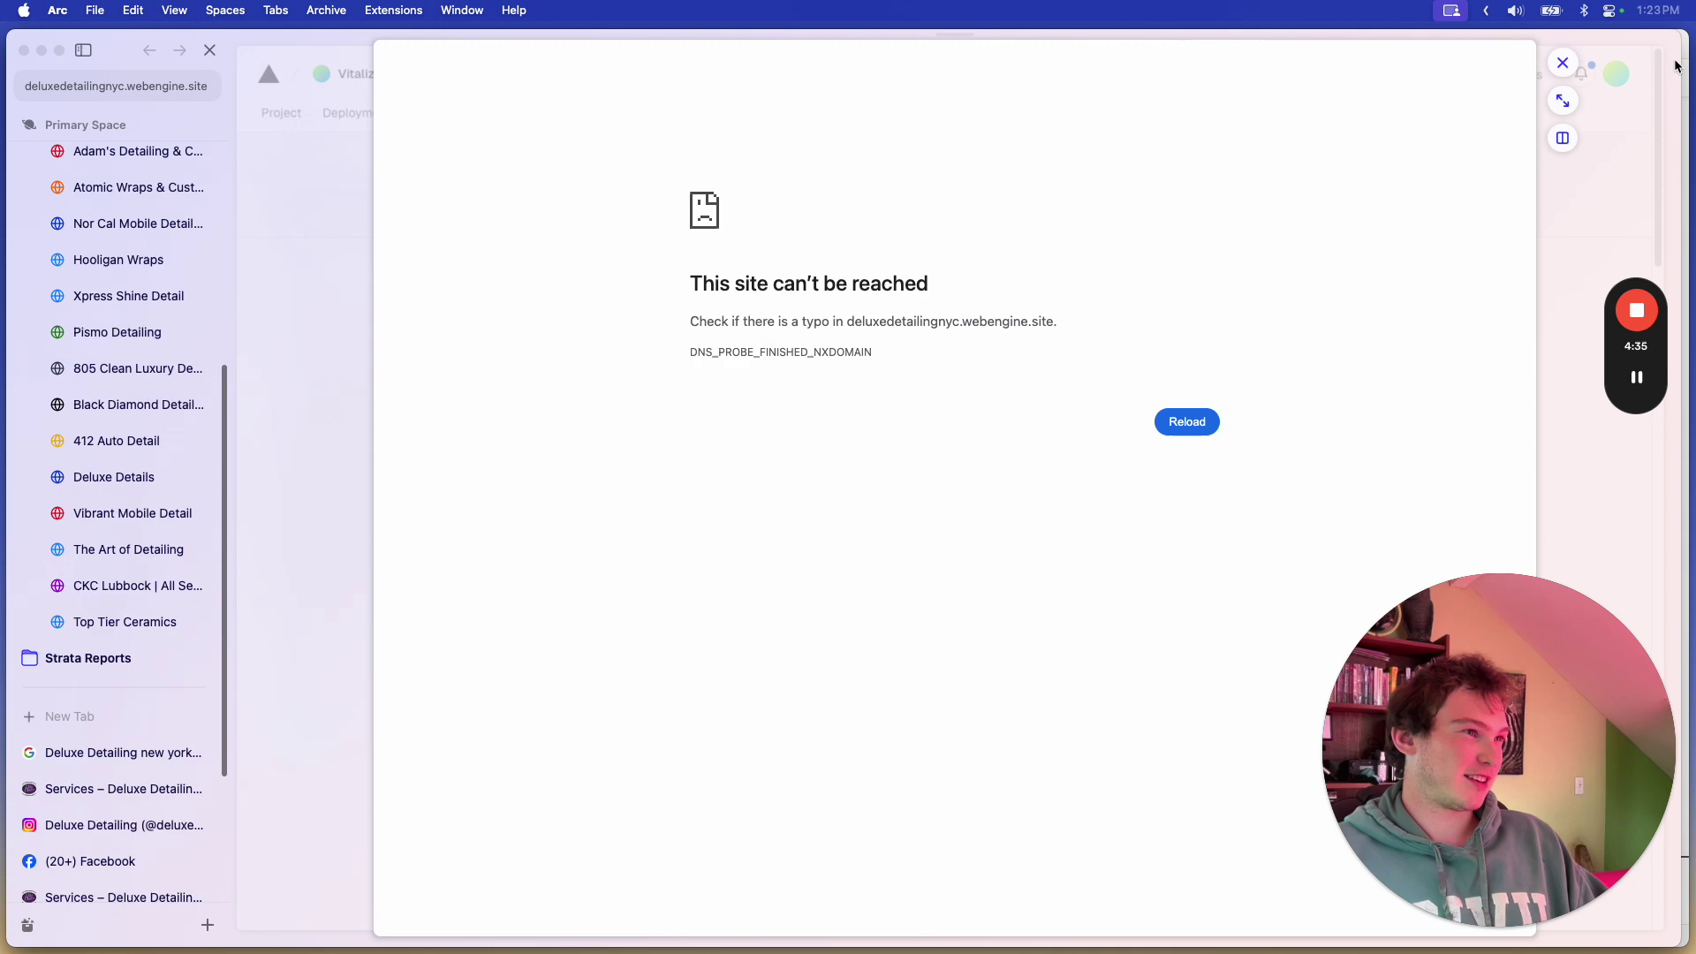
left_click(1563, 102)
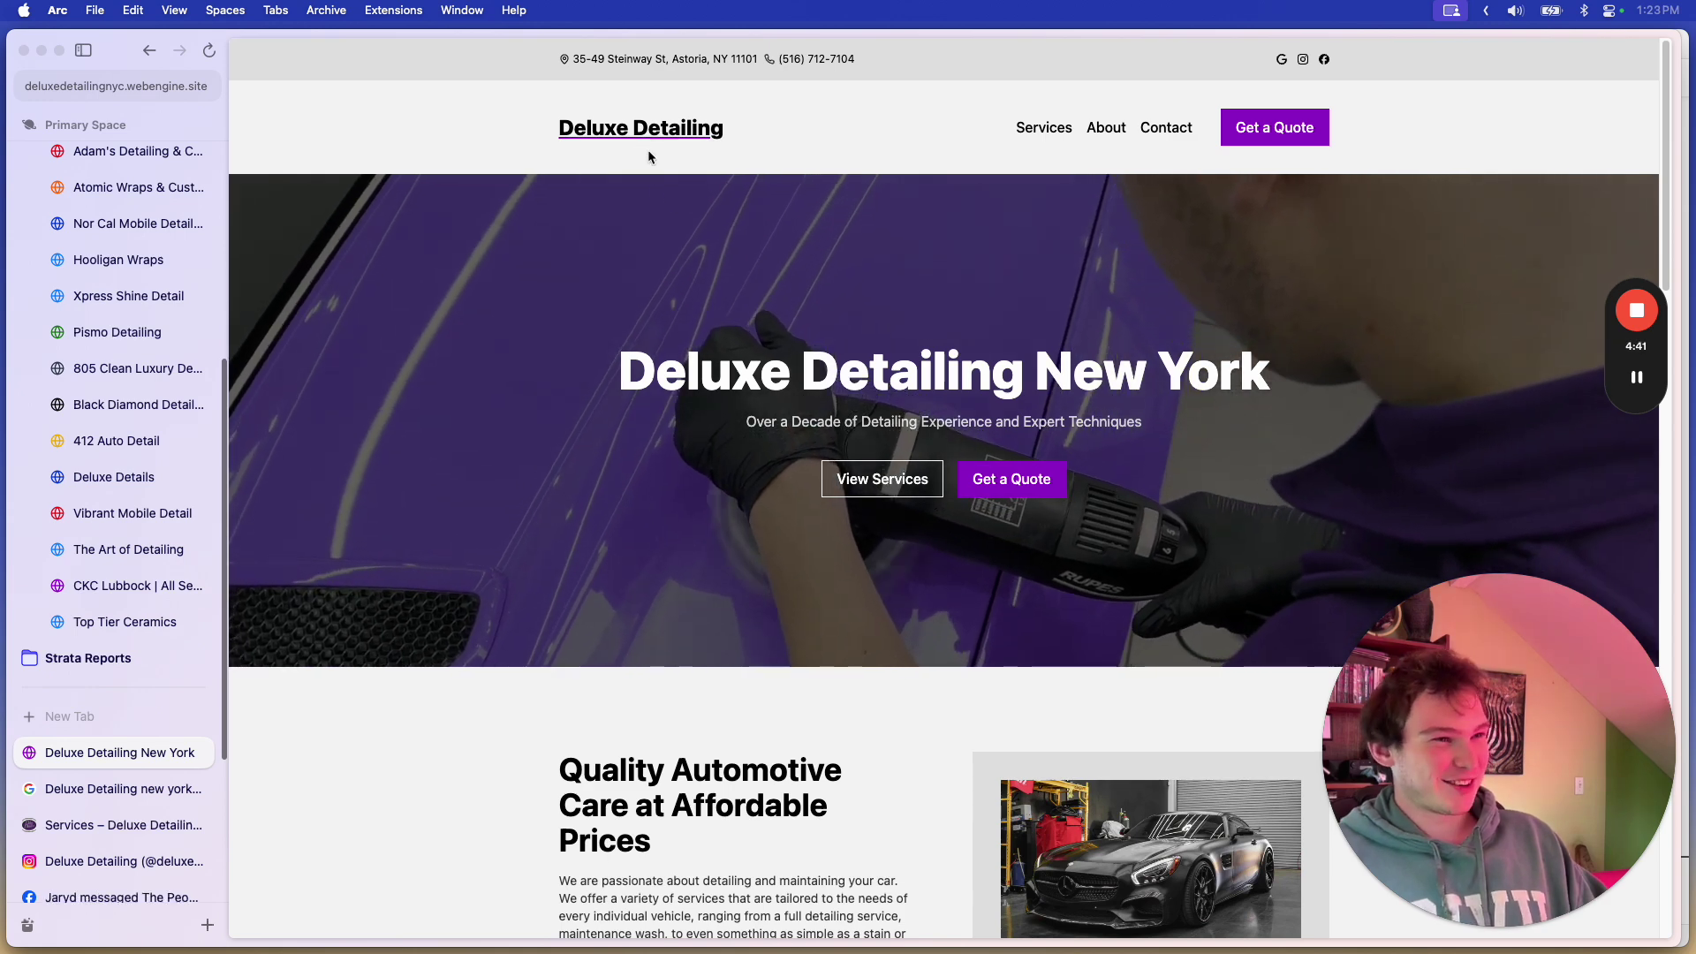
Step: Review the Deluxe Detailing New York heading and featured services cards
triple_click(750, 363)
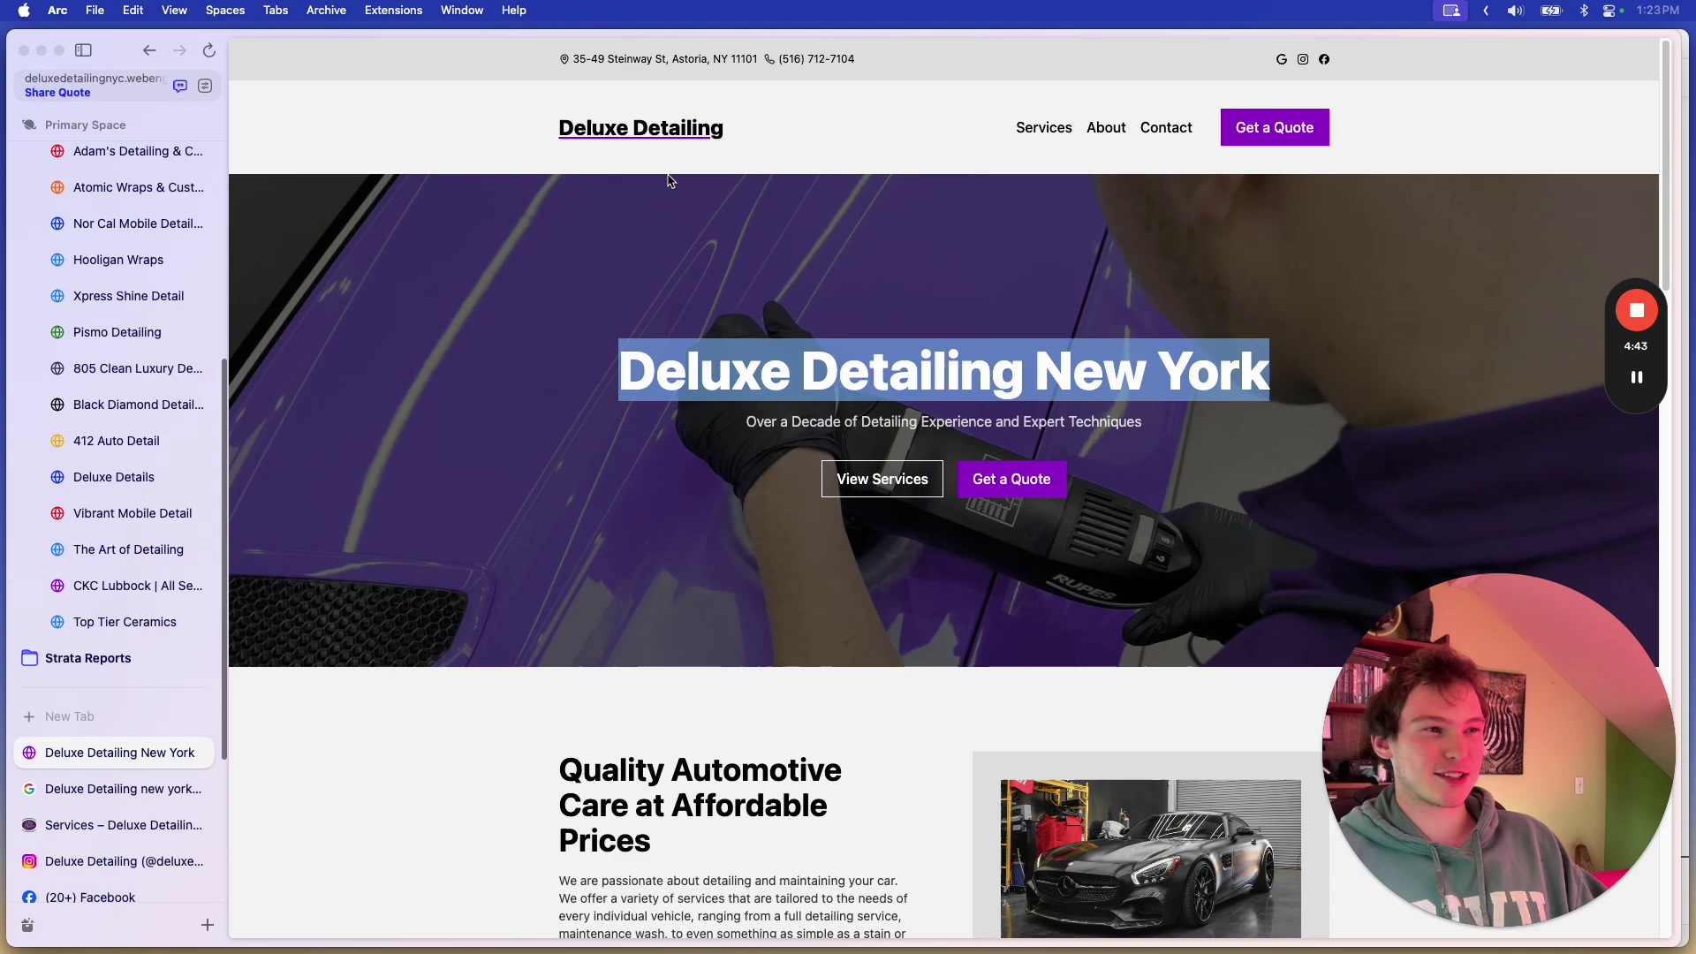
left_click(753, 257)
scroll(754, 256, "down", 5)
scroll(754, 256, "up", 5)
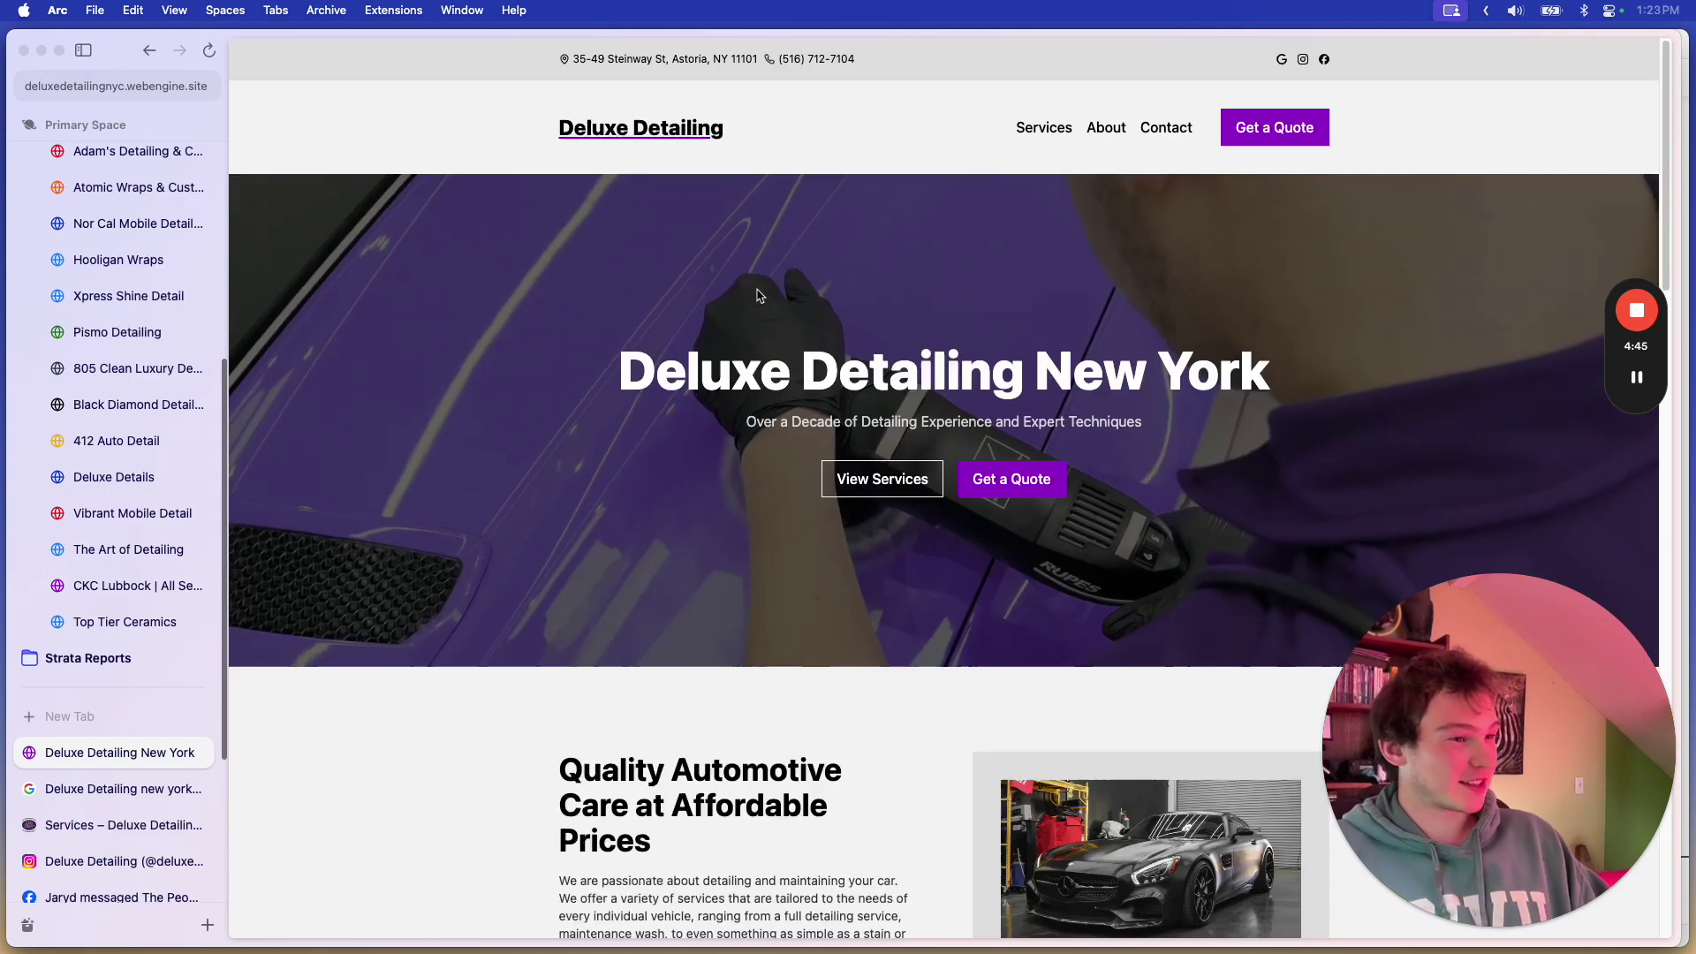
scroll(762, 306, "down", 8)
scroll(769, 320, "down", 8)
scroll(928, 358, "down", 5)
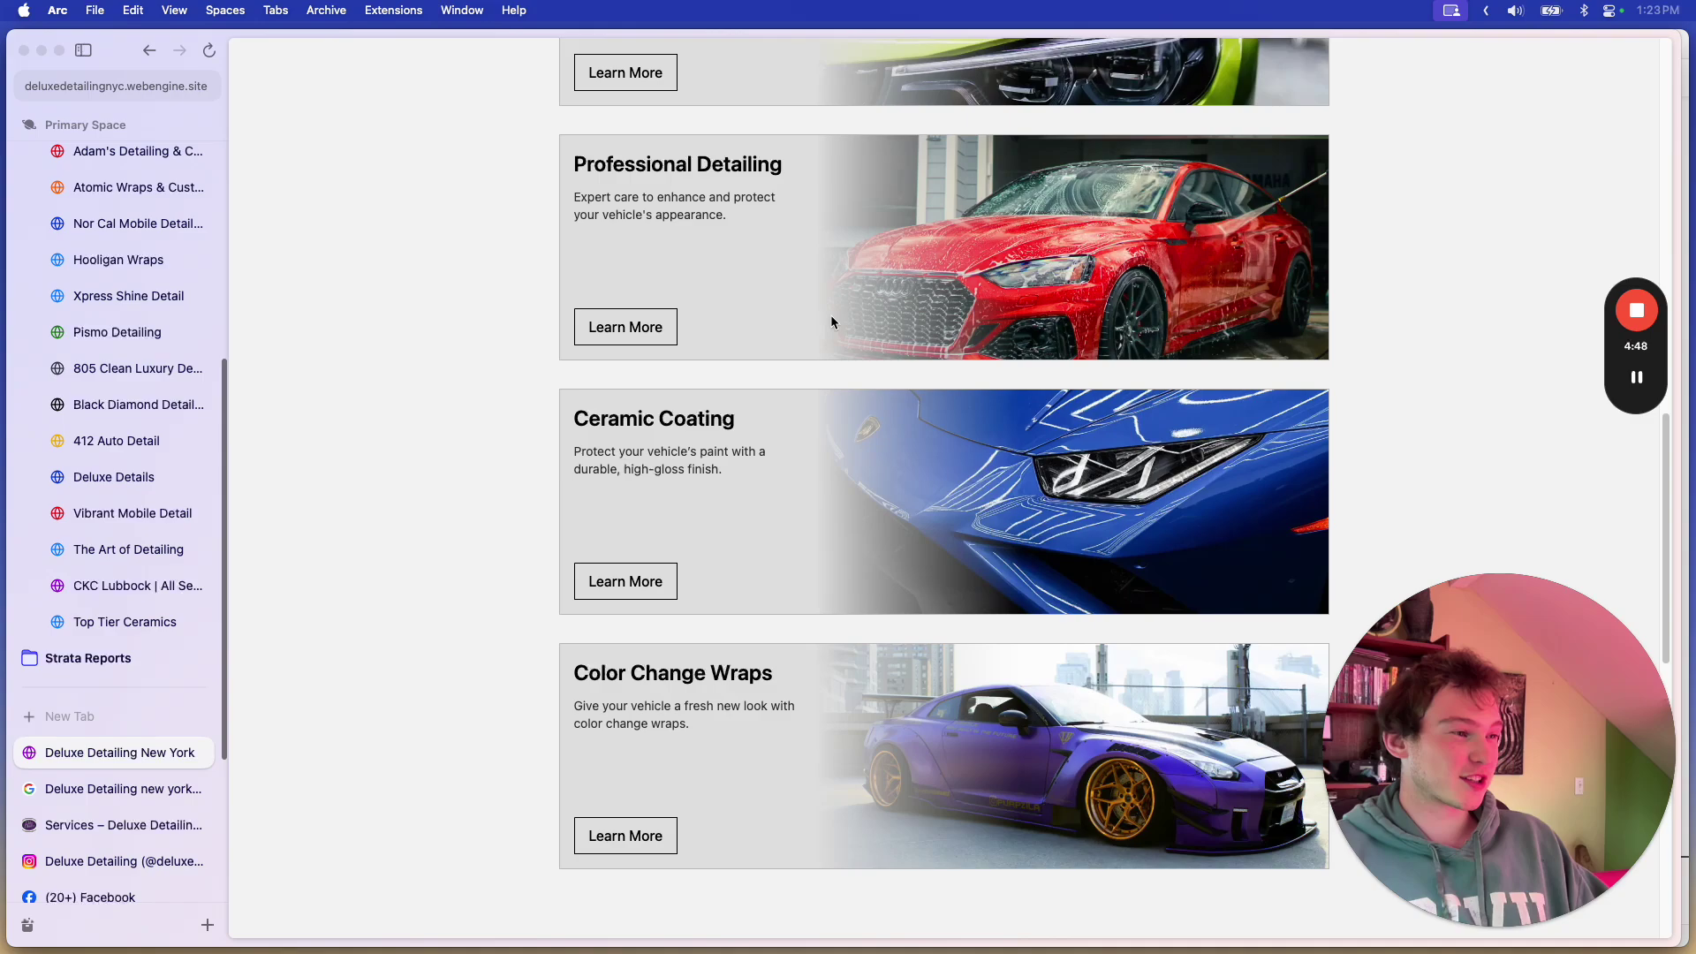
scroll(830, 321, "up", 4)
scroll(828, 317, "down", 5)
scroll(828, 317, "down", 3)
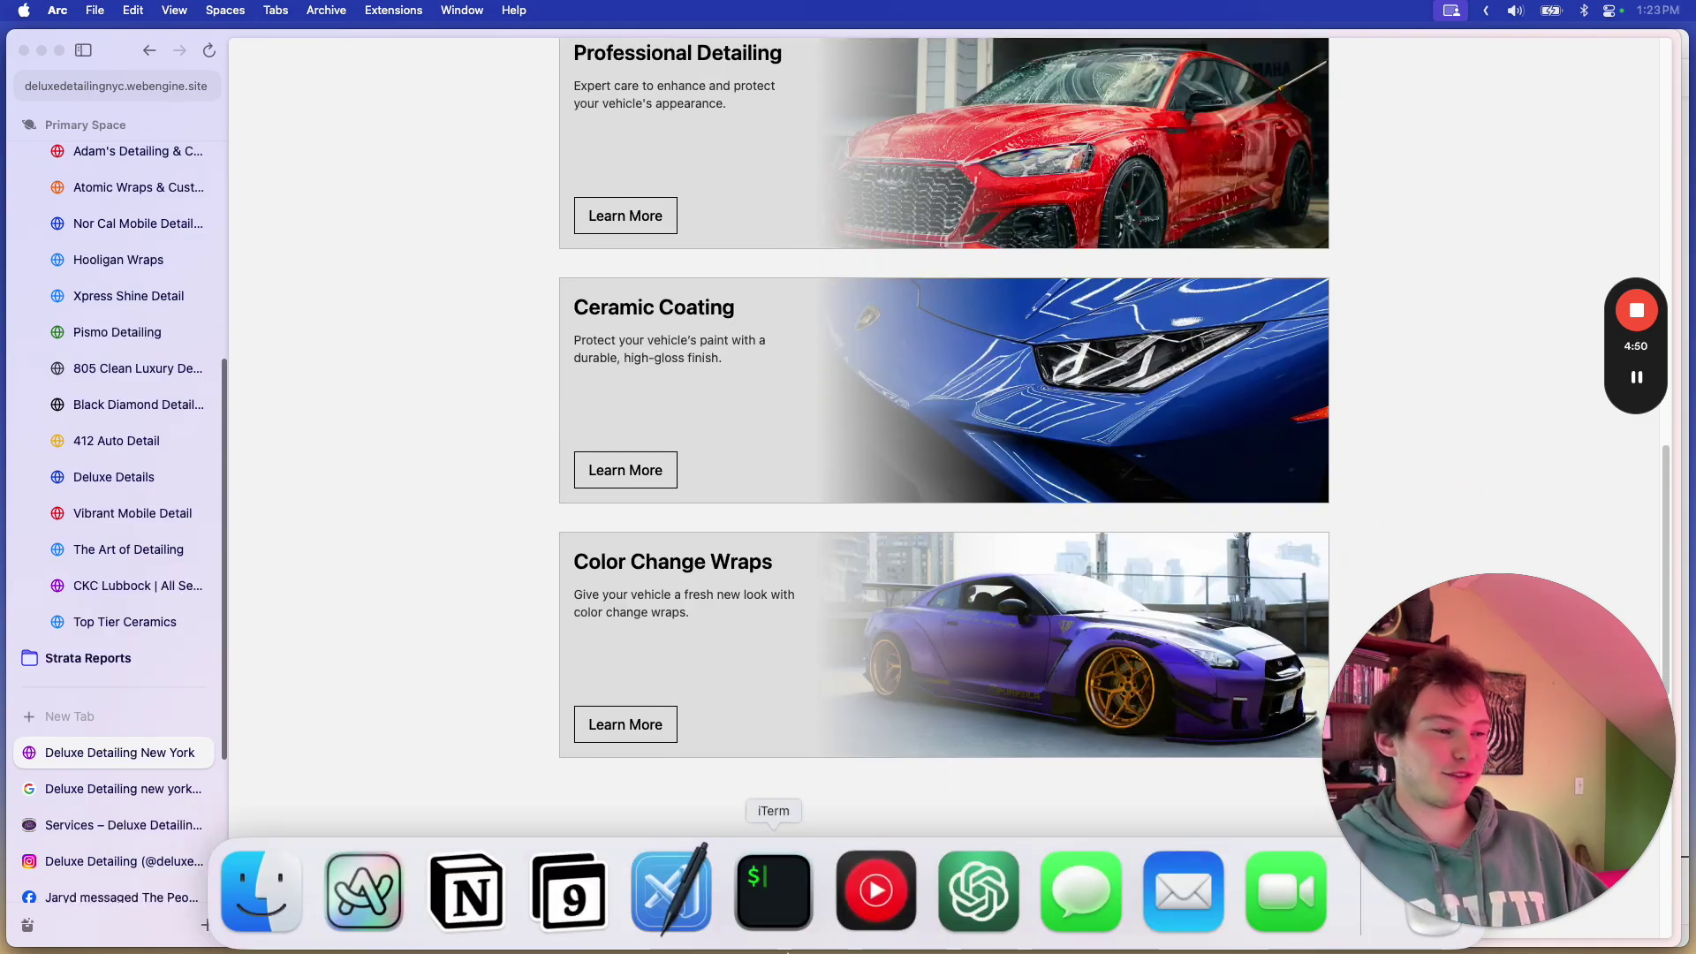
left_click(978, 890)
scroll(635, 488, "down", 10)
scroll(635, 489, "down", 10)
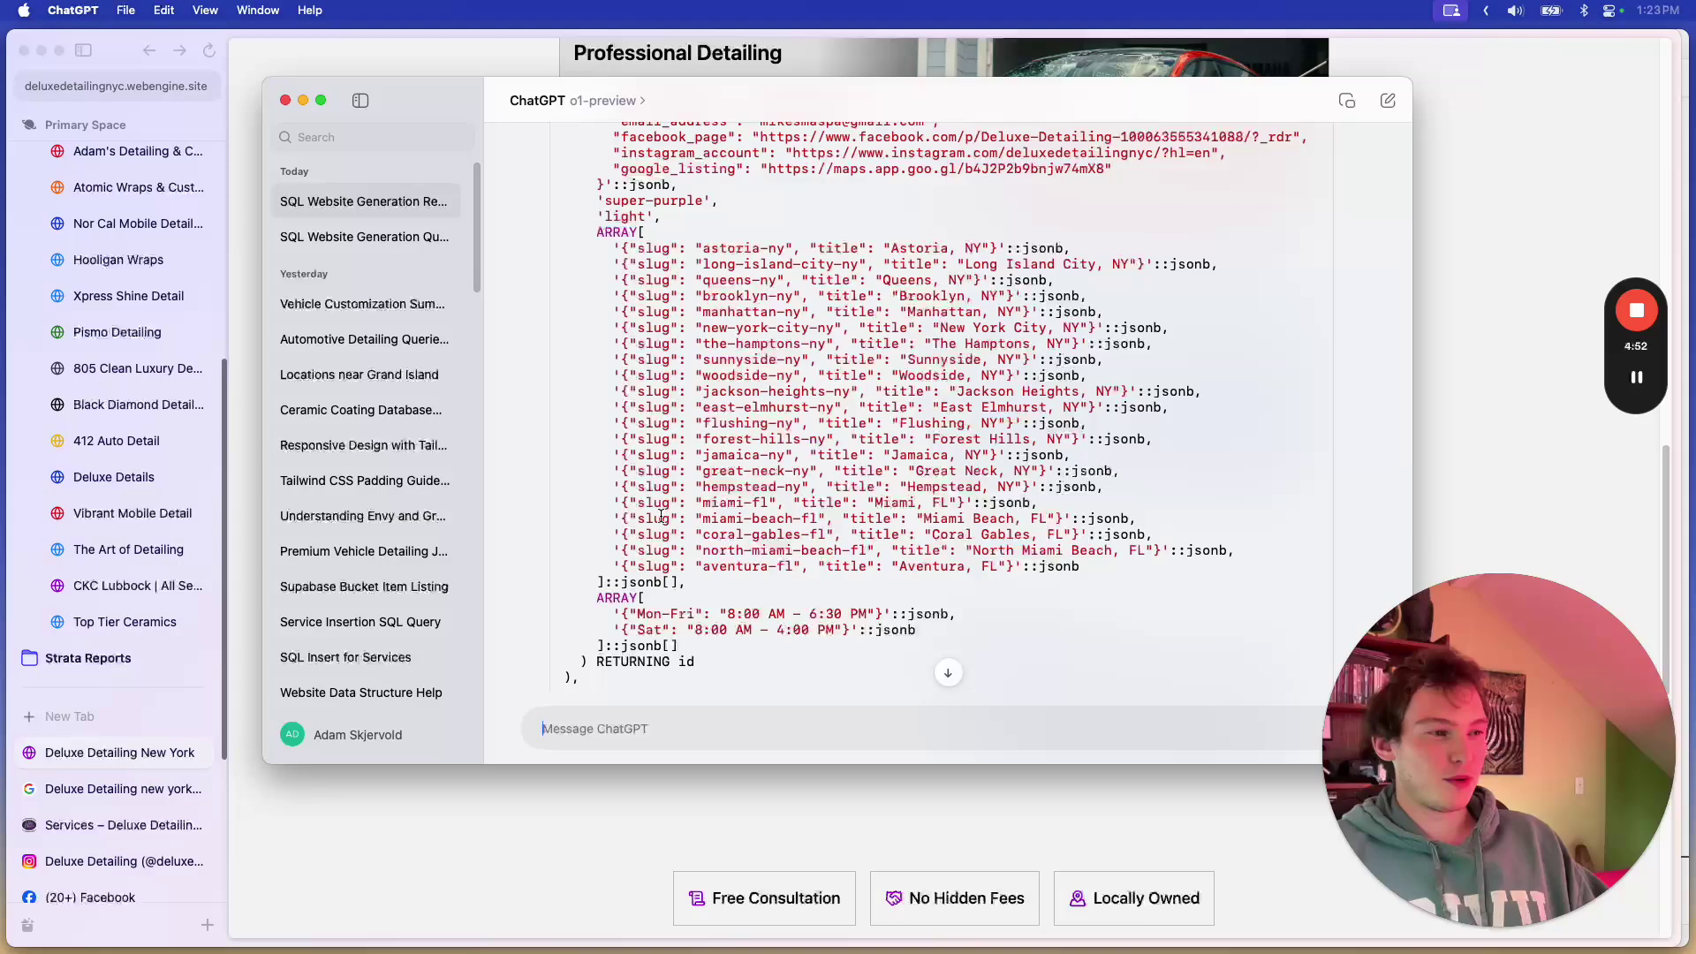
scroll(649, 505, "down", 5)
scroll(660, 521, "down", 5)
scroll(661, 521, "up", 8)
scroll(650, 464, "up", 10)
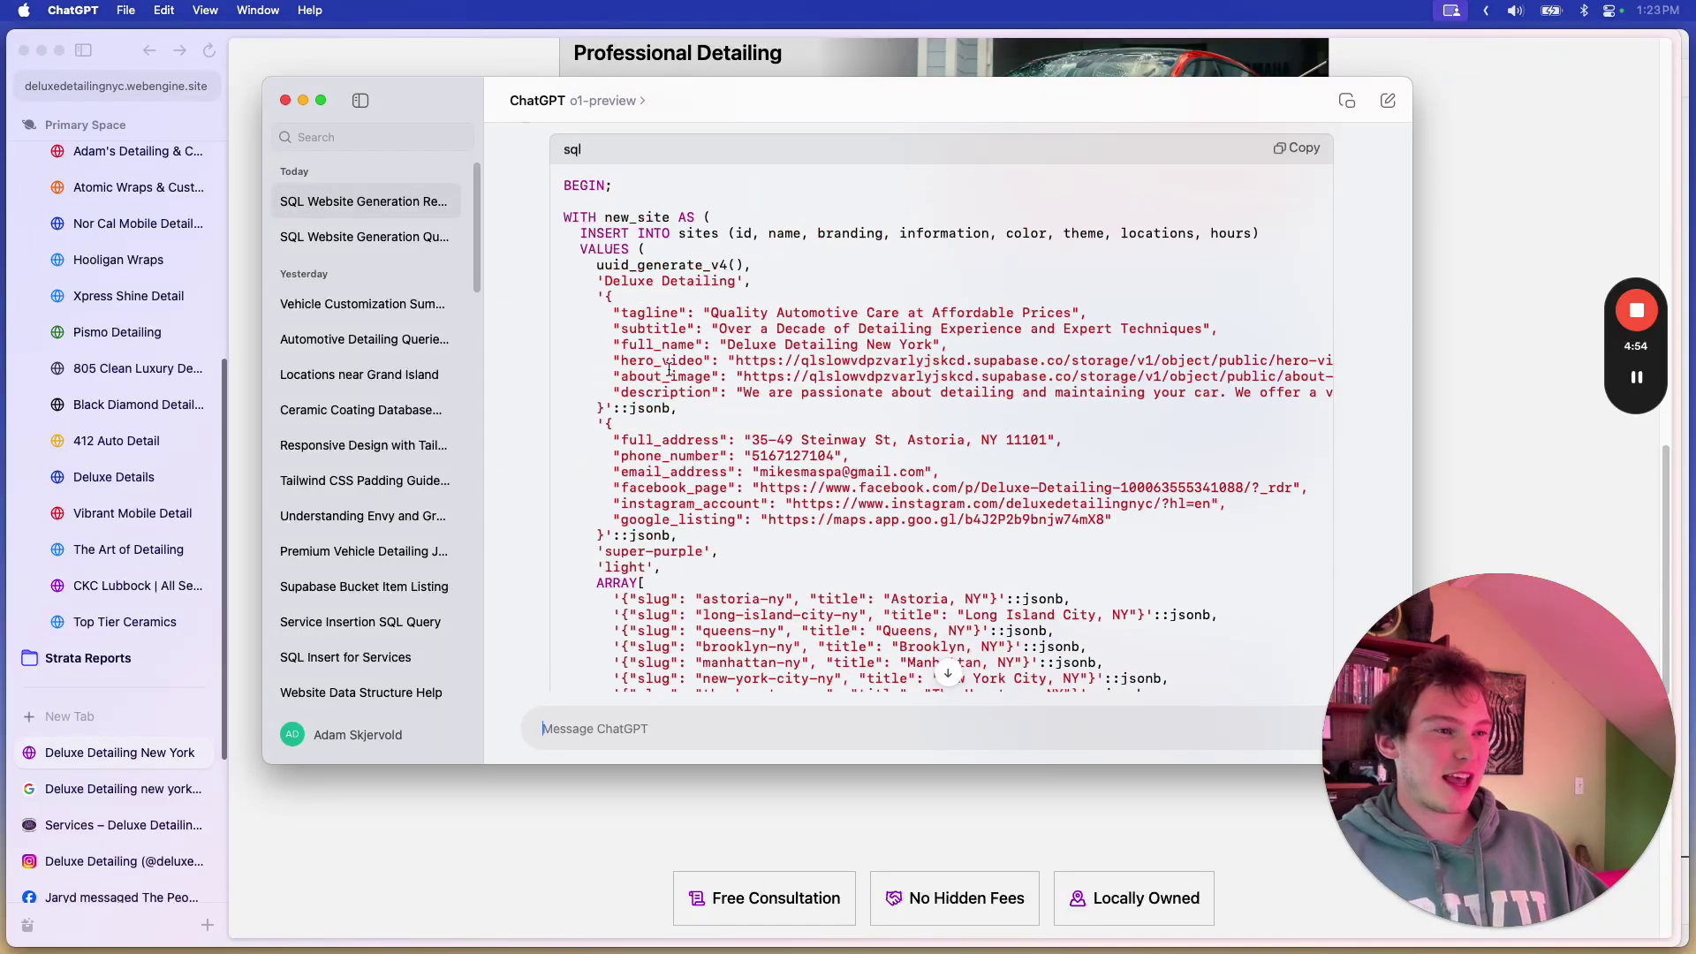
scroll(629, 389, "up", 6)
Step: Expand and read the 'Thought for 57 seconds' summary, then hide ChatGPT
left_click(618, 437)
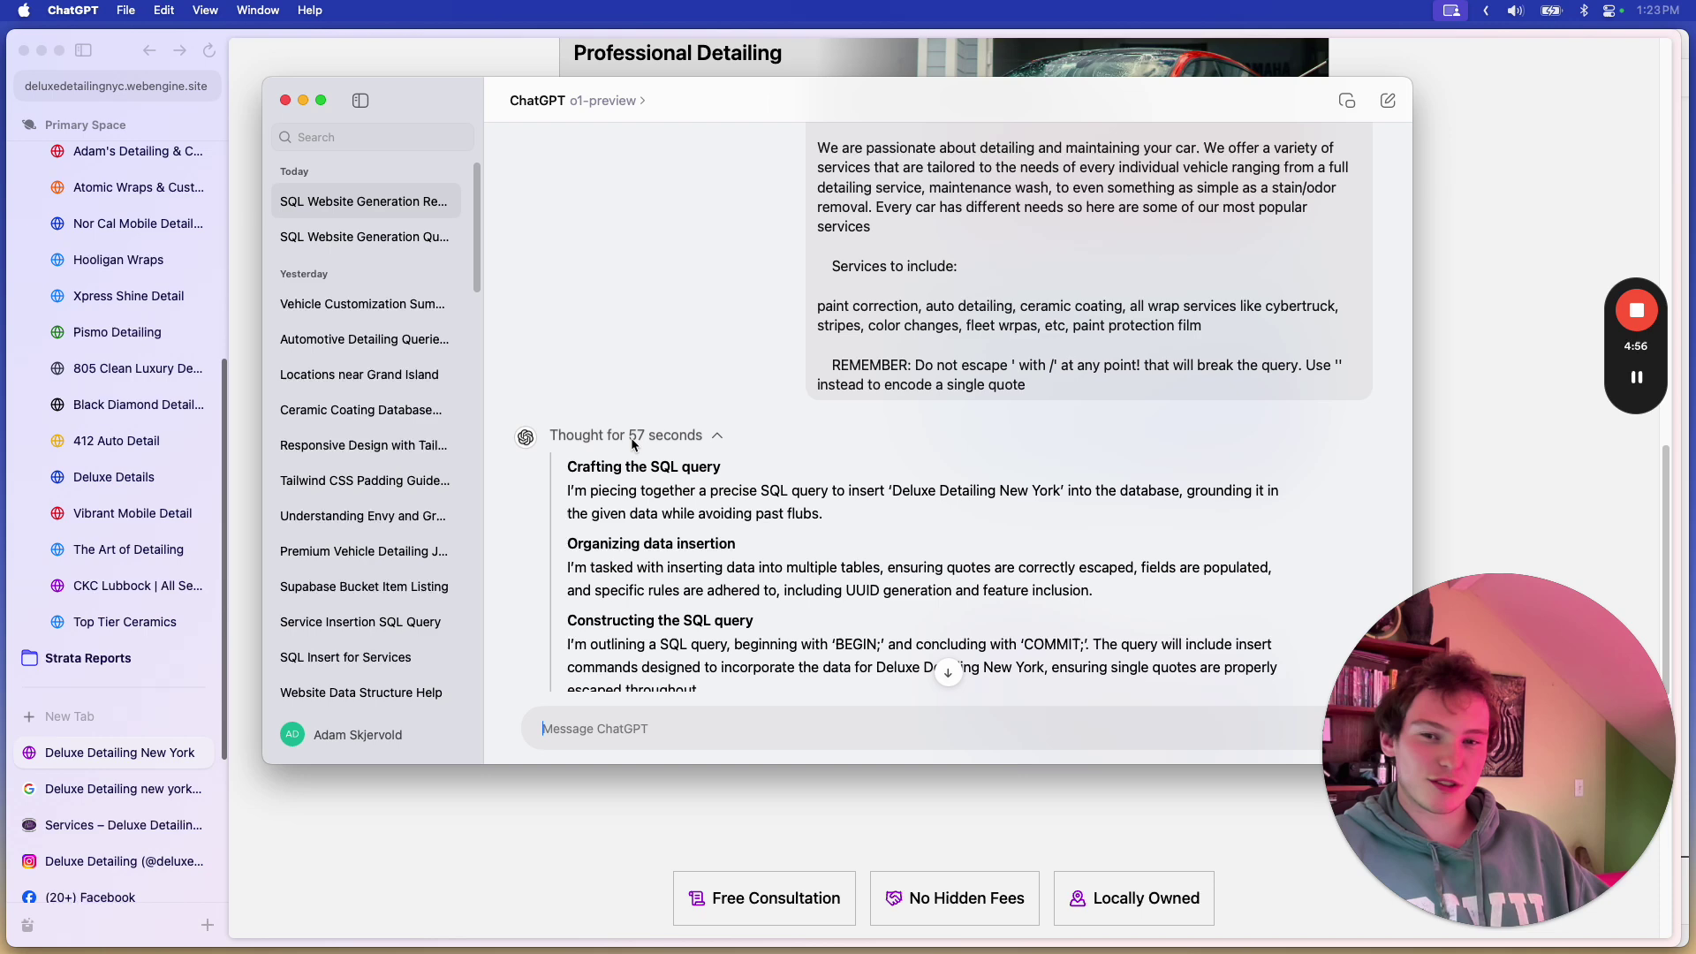
scroll(632, 446, "down", 5)
scroll(689, 478, "down", 3)
scroll(734, 498, "down", 4)
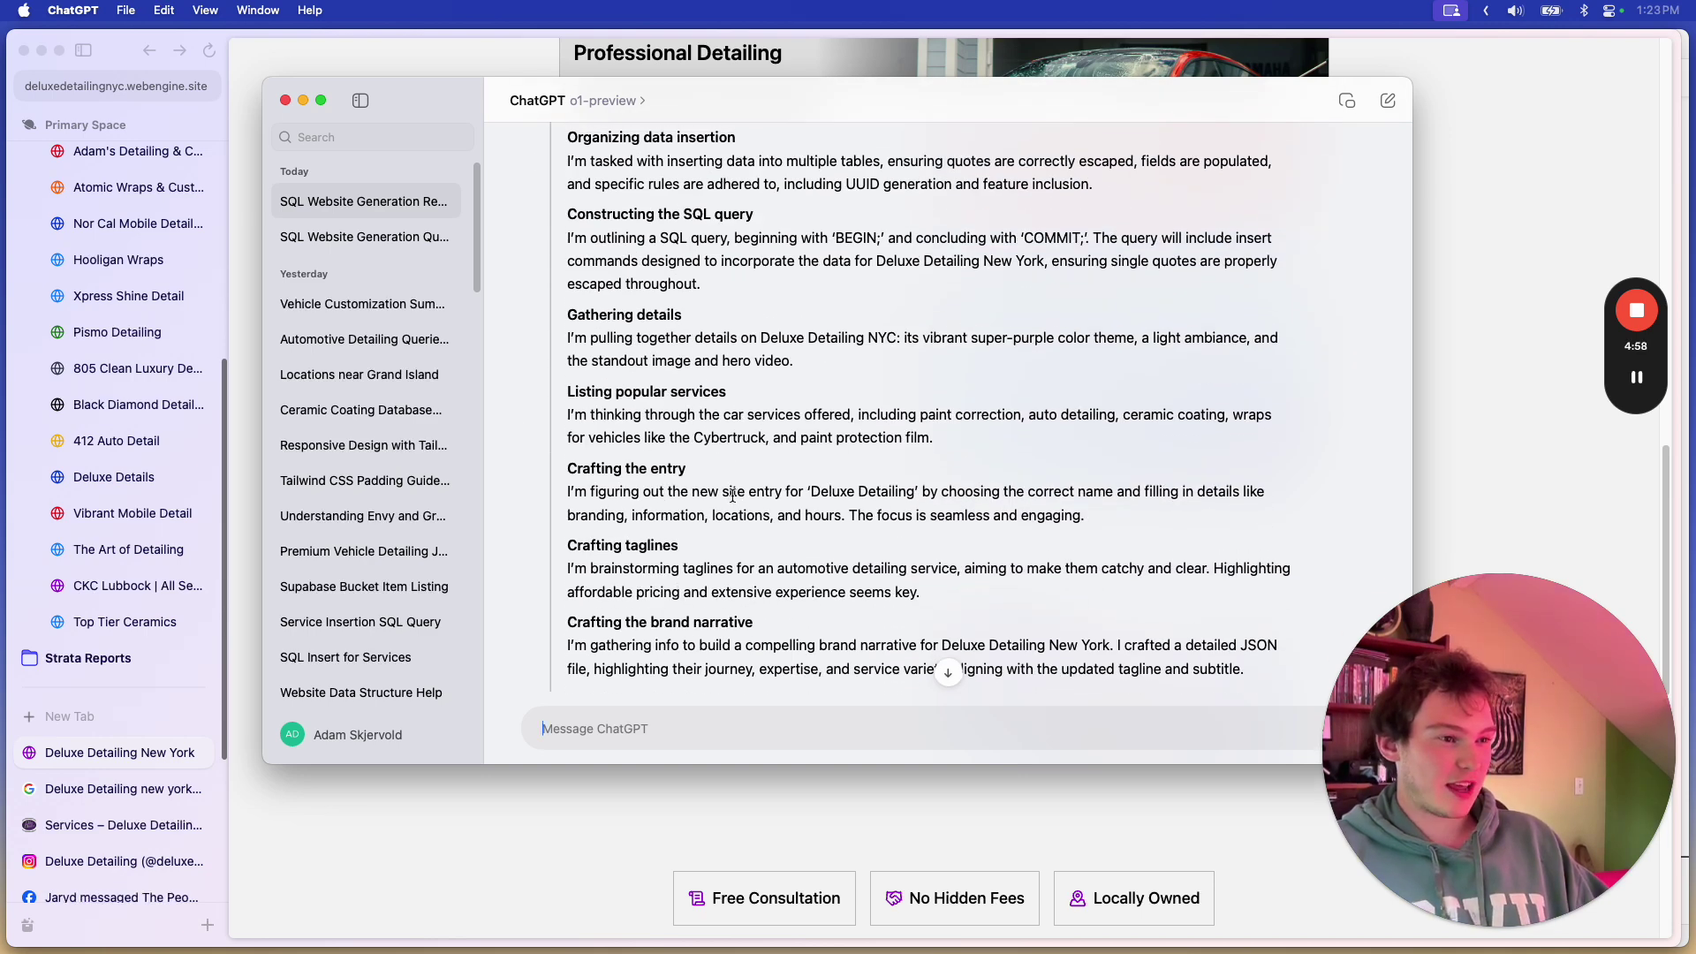
scroll(731, 496, "down", 3)
scroll(732, 495, "down", 3)
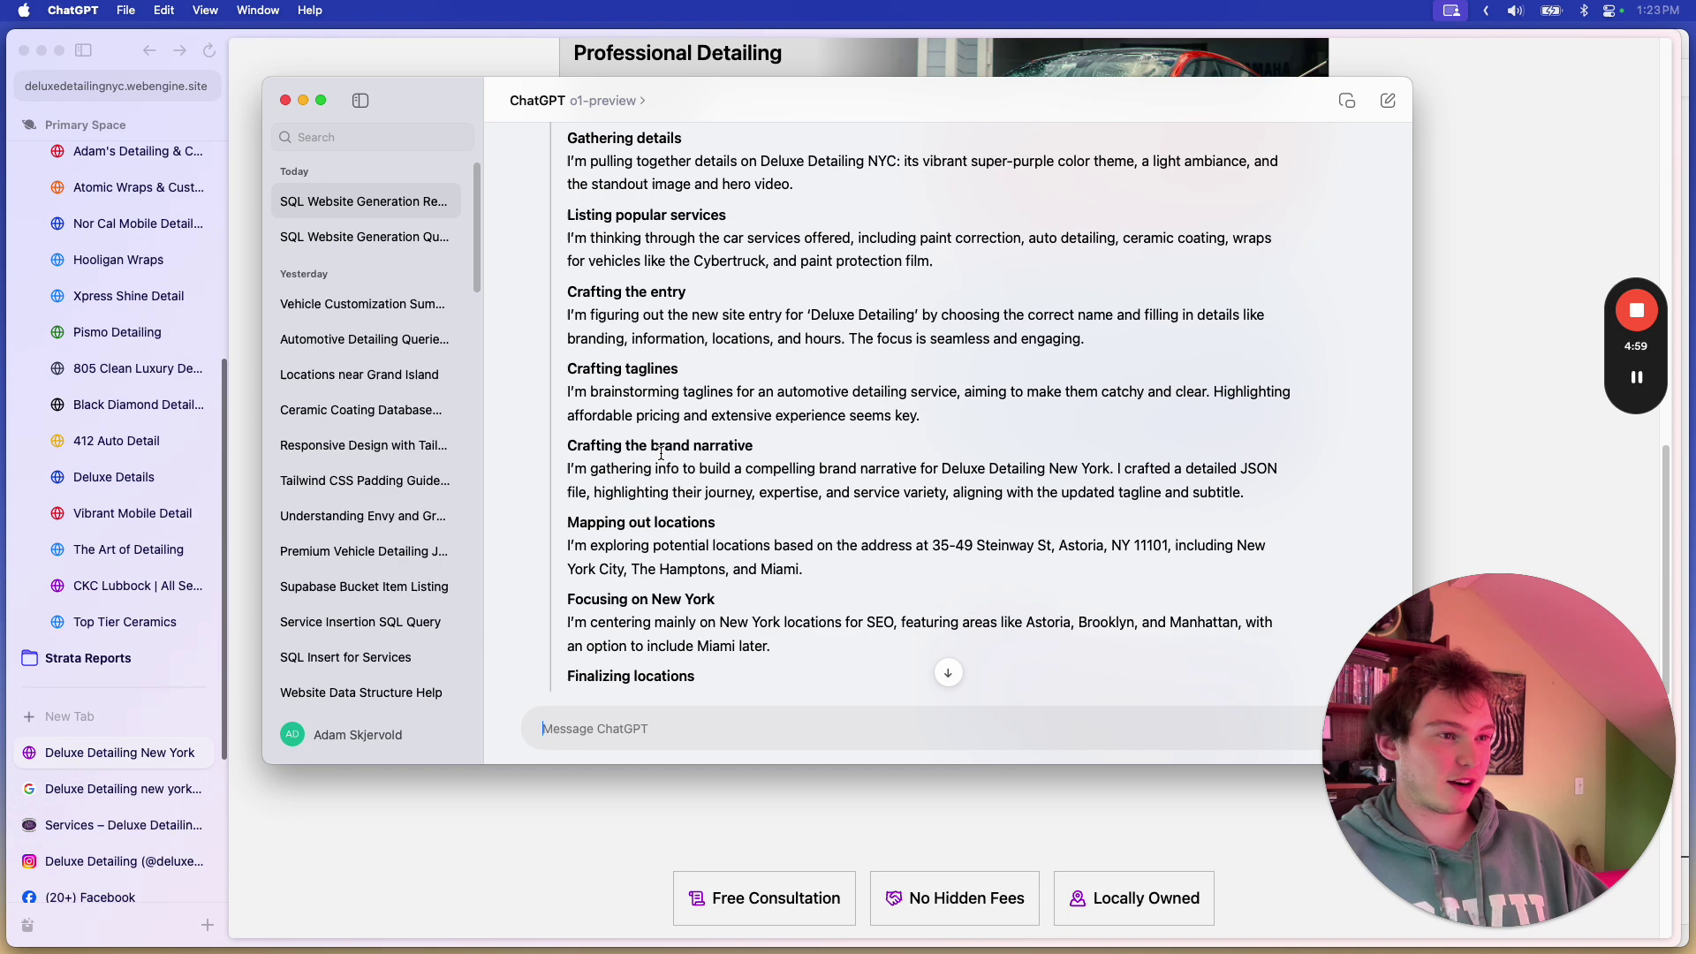
scroll(659, 455, "down", 3)
scroll(783, 344, "down", 3)
scroll(795, 397, "down", 3)
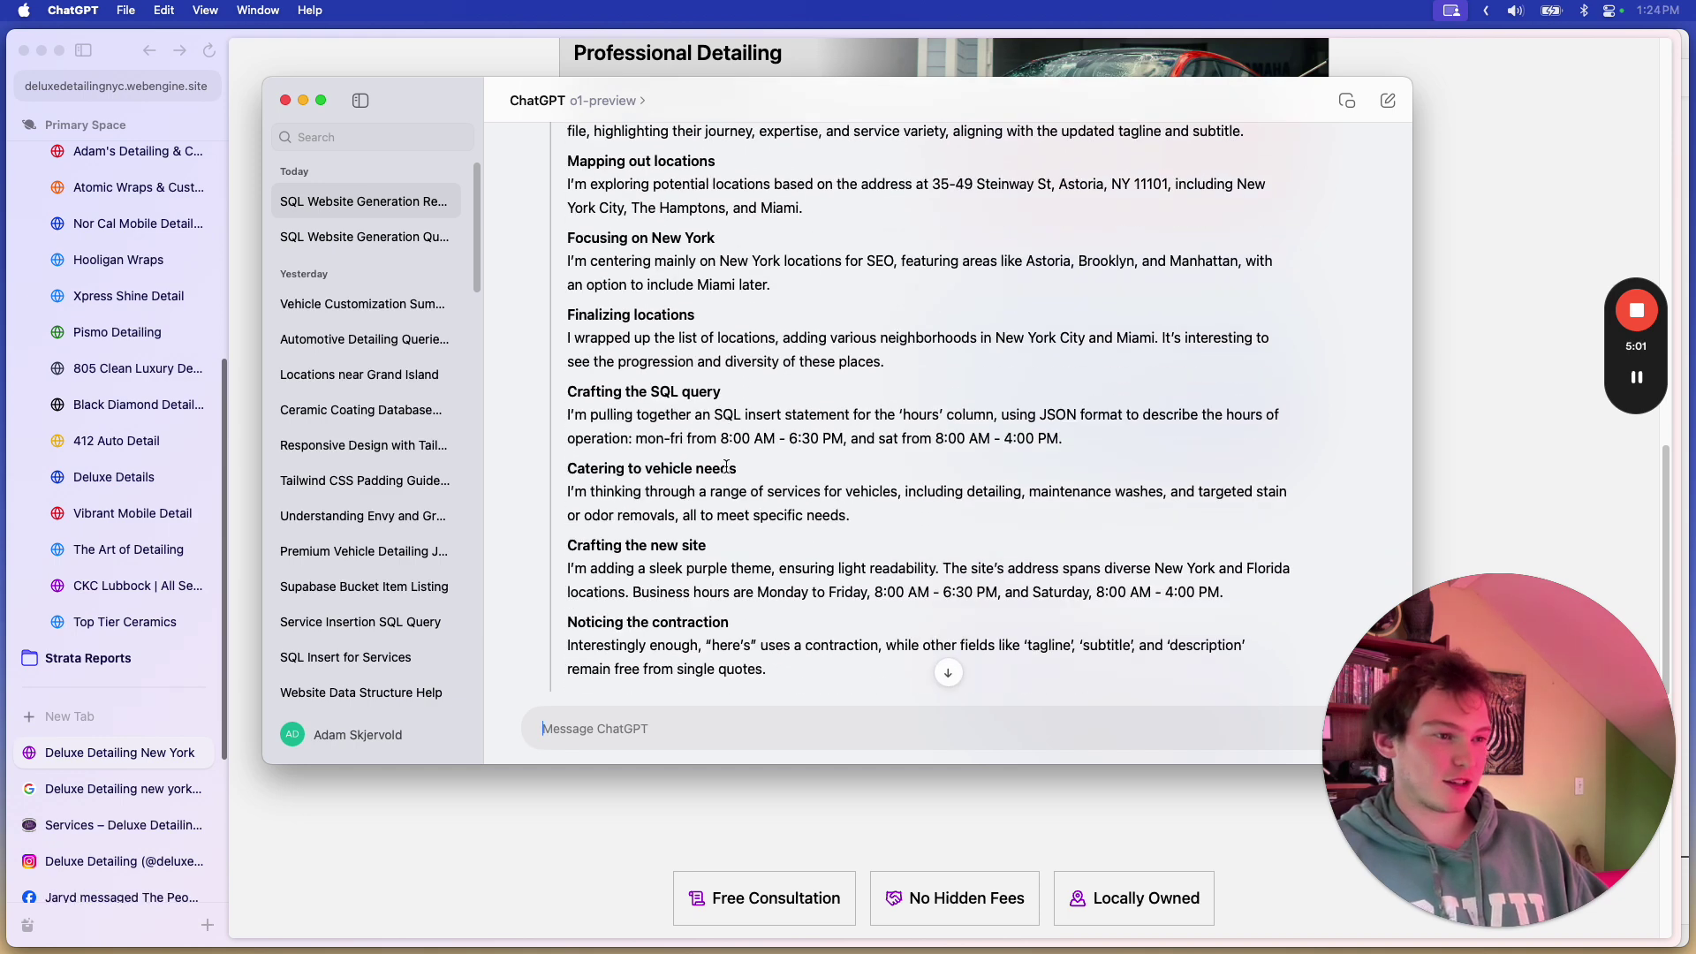
scroll(822, 452, "down", 2)
scroll(848, 507, "down", 3)
scroll(795, 490, "up", 5)
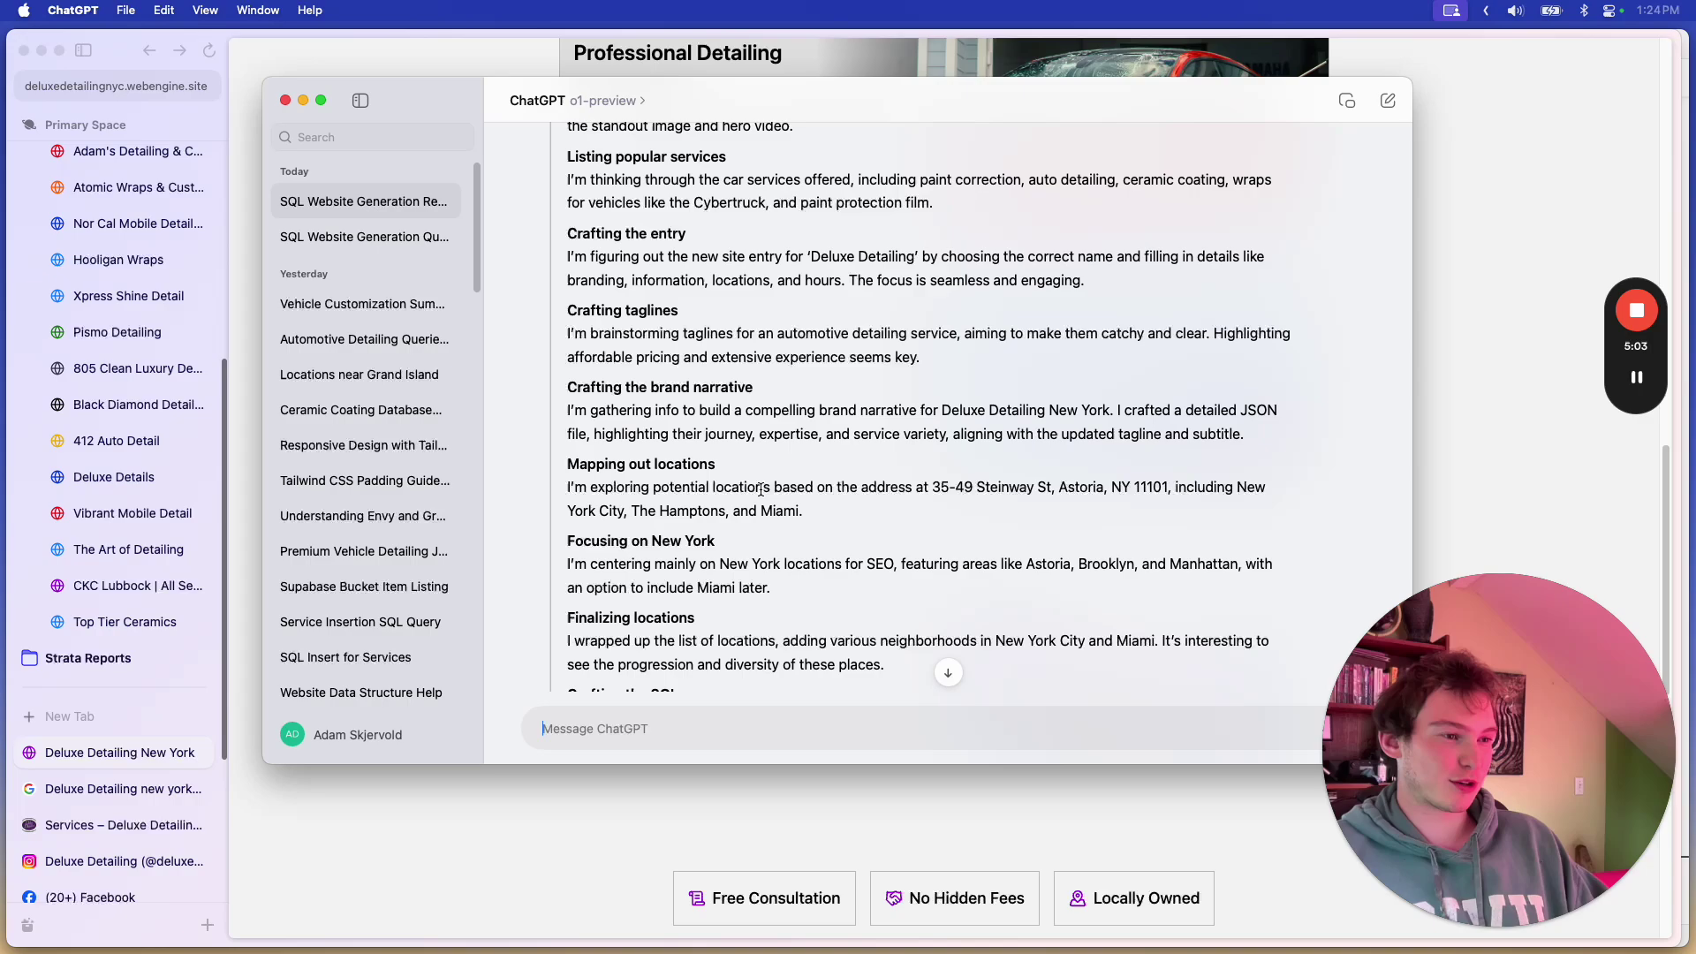
key("super+Tab")
scroll(738, 511, "up", 3)
scroll(738, 511, "up", 3)
scroll(827, 547, "down", 2)
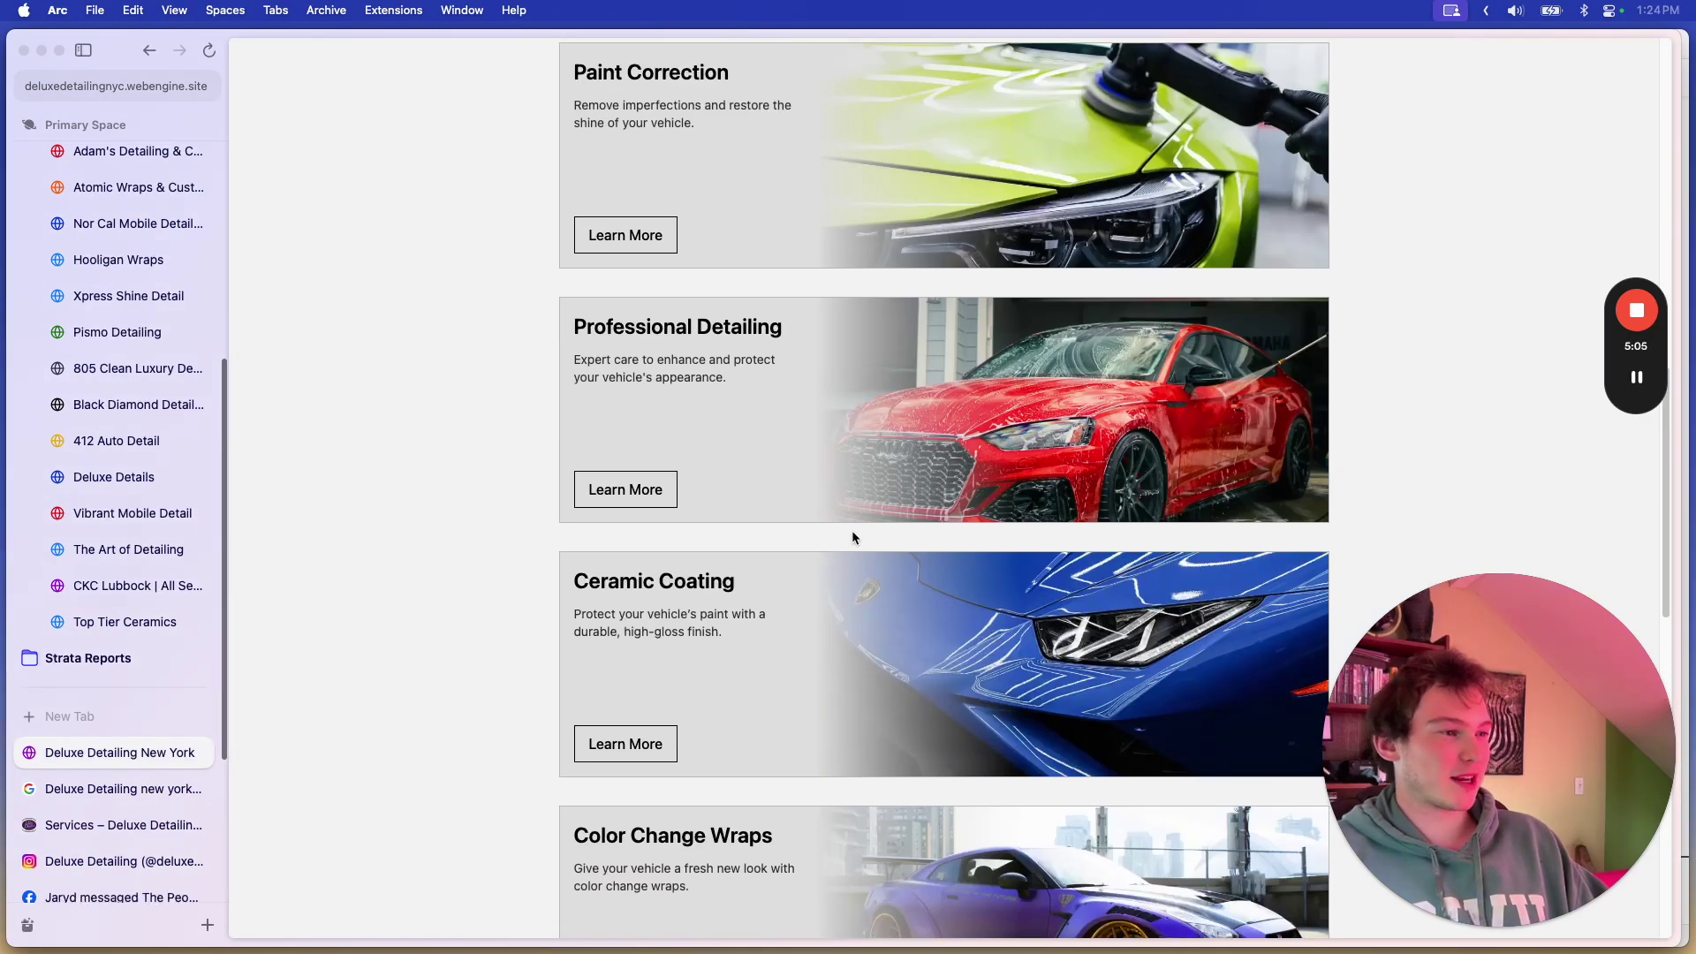
scroll(853, 531, "down", 4)
scroll(845, 568, "up", 6)
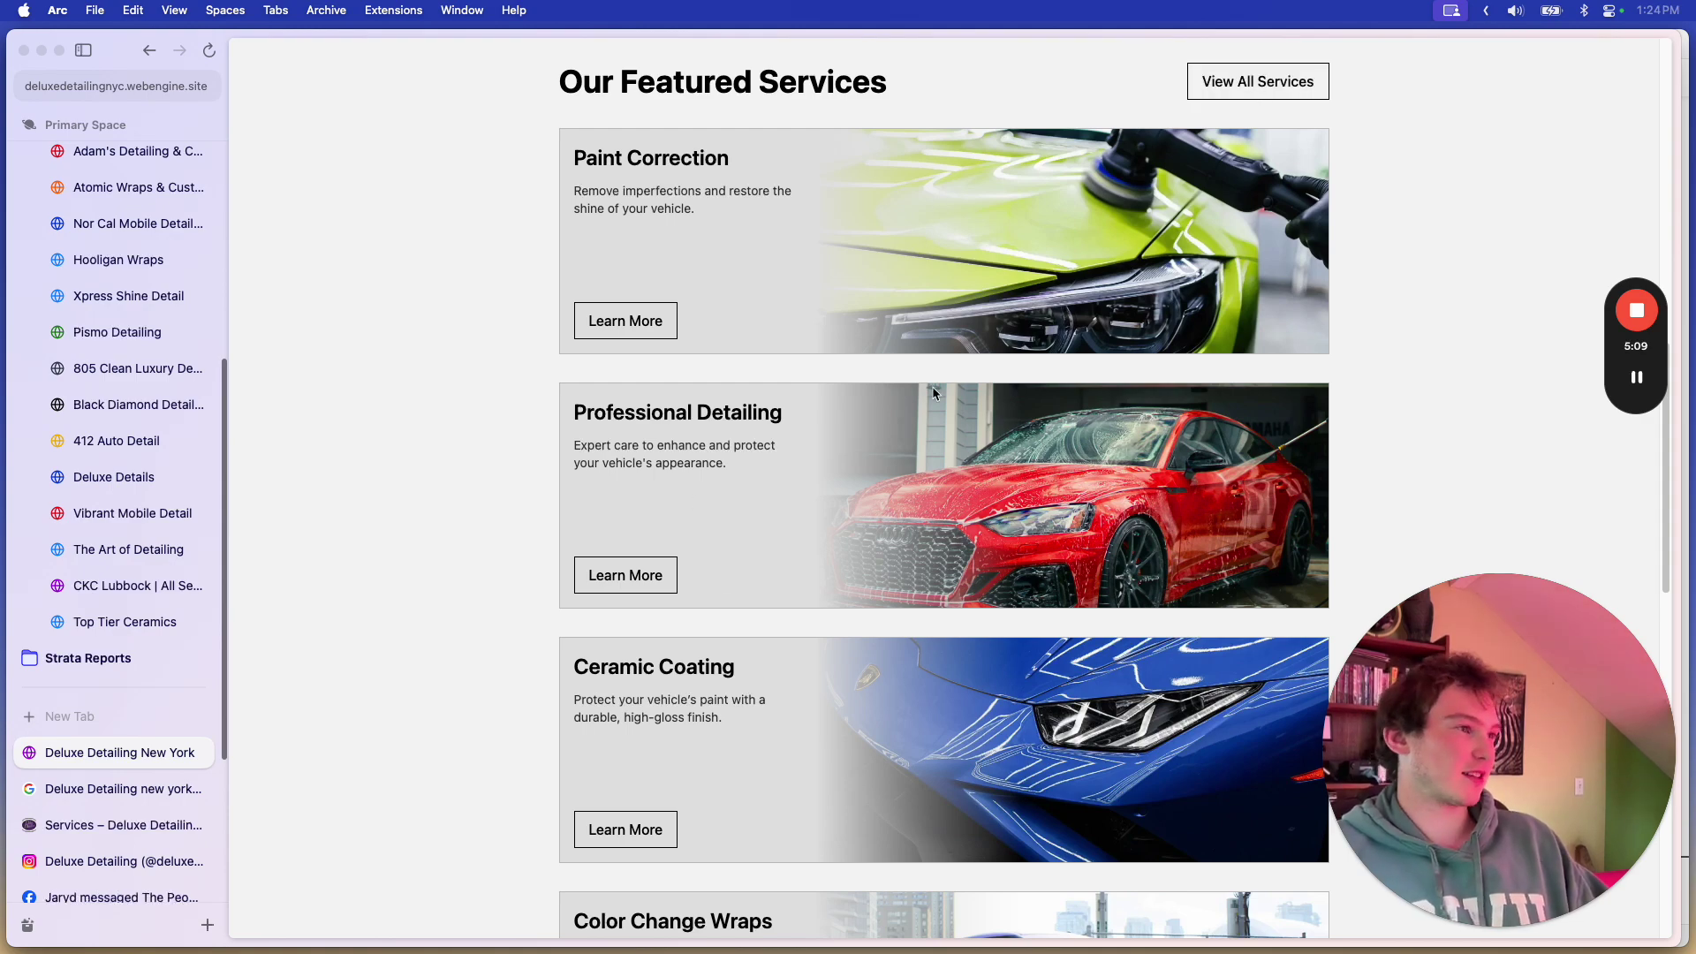
scroll(932, 386, "up", 2)
Step: Browse all services, check ChatGPT's New York and Miami location slugs, then open the Sitemap
left_click(1232, 404)
scroll(862, 497, "down", 5)
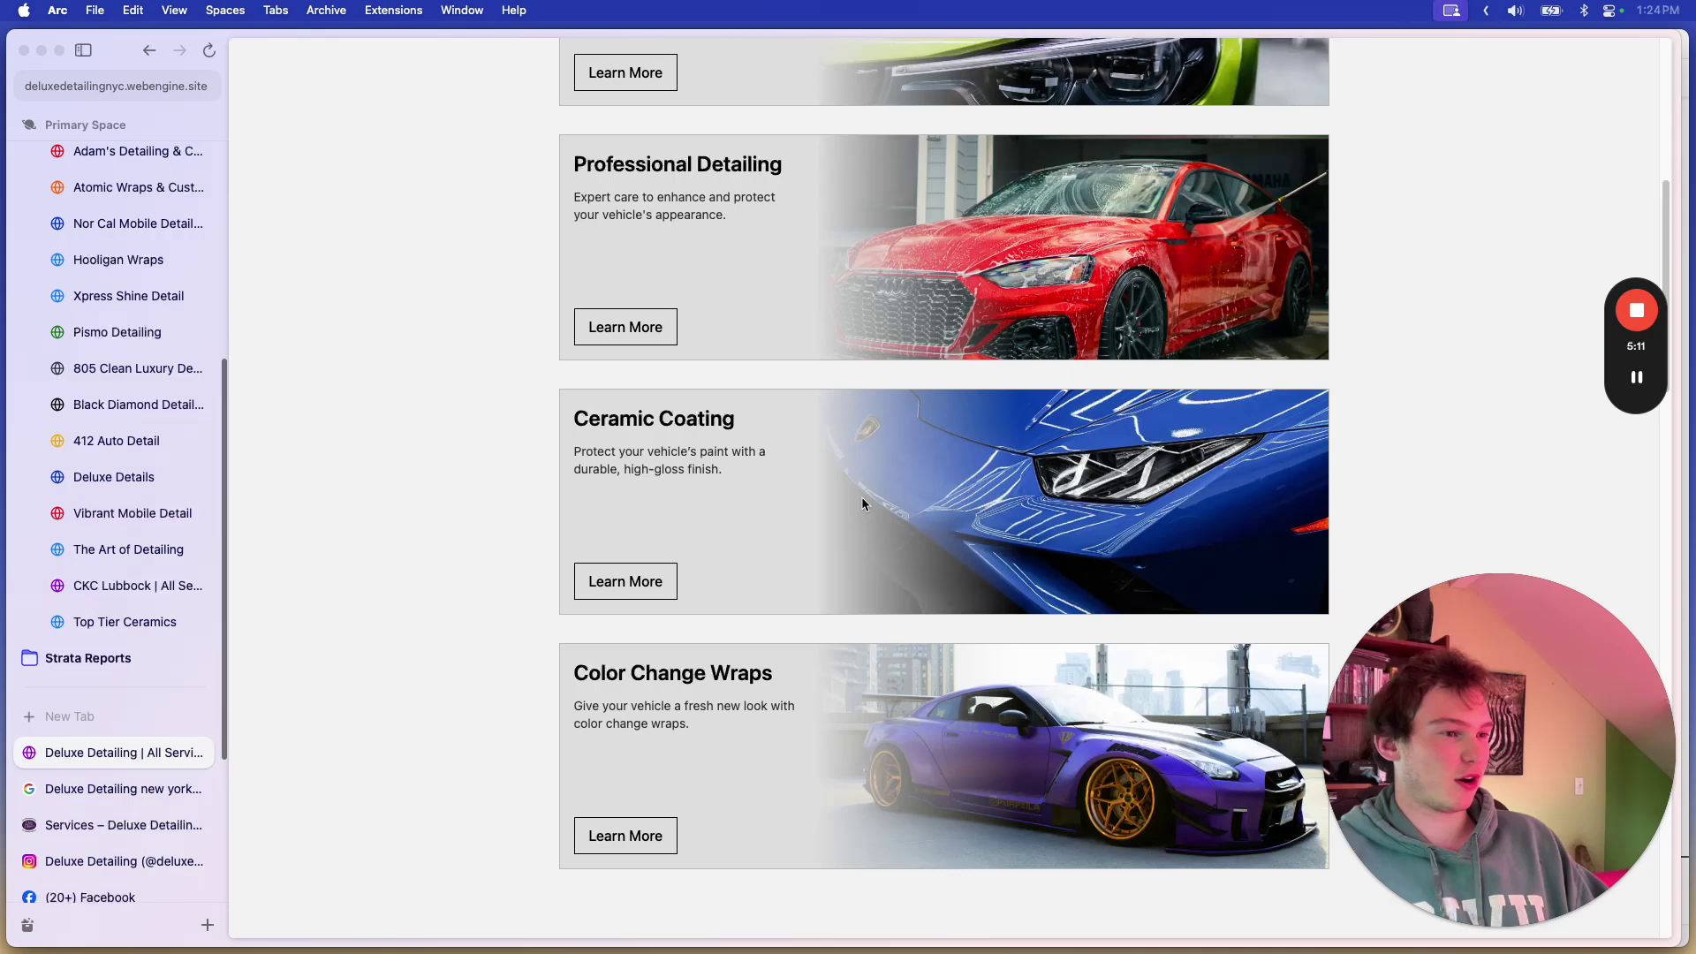
scroll(862, 497, "down", 5)
scroll(817, 369, "down", 4)
scroll(814, 397, "down", 4)
scroll(809, 413, "down", 4)
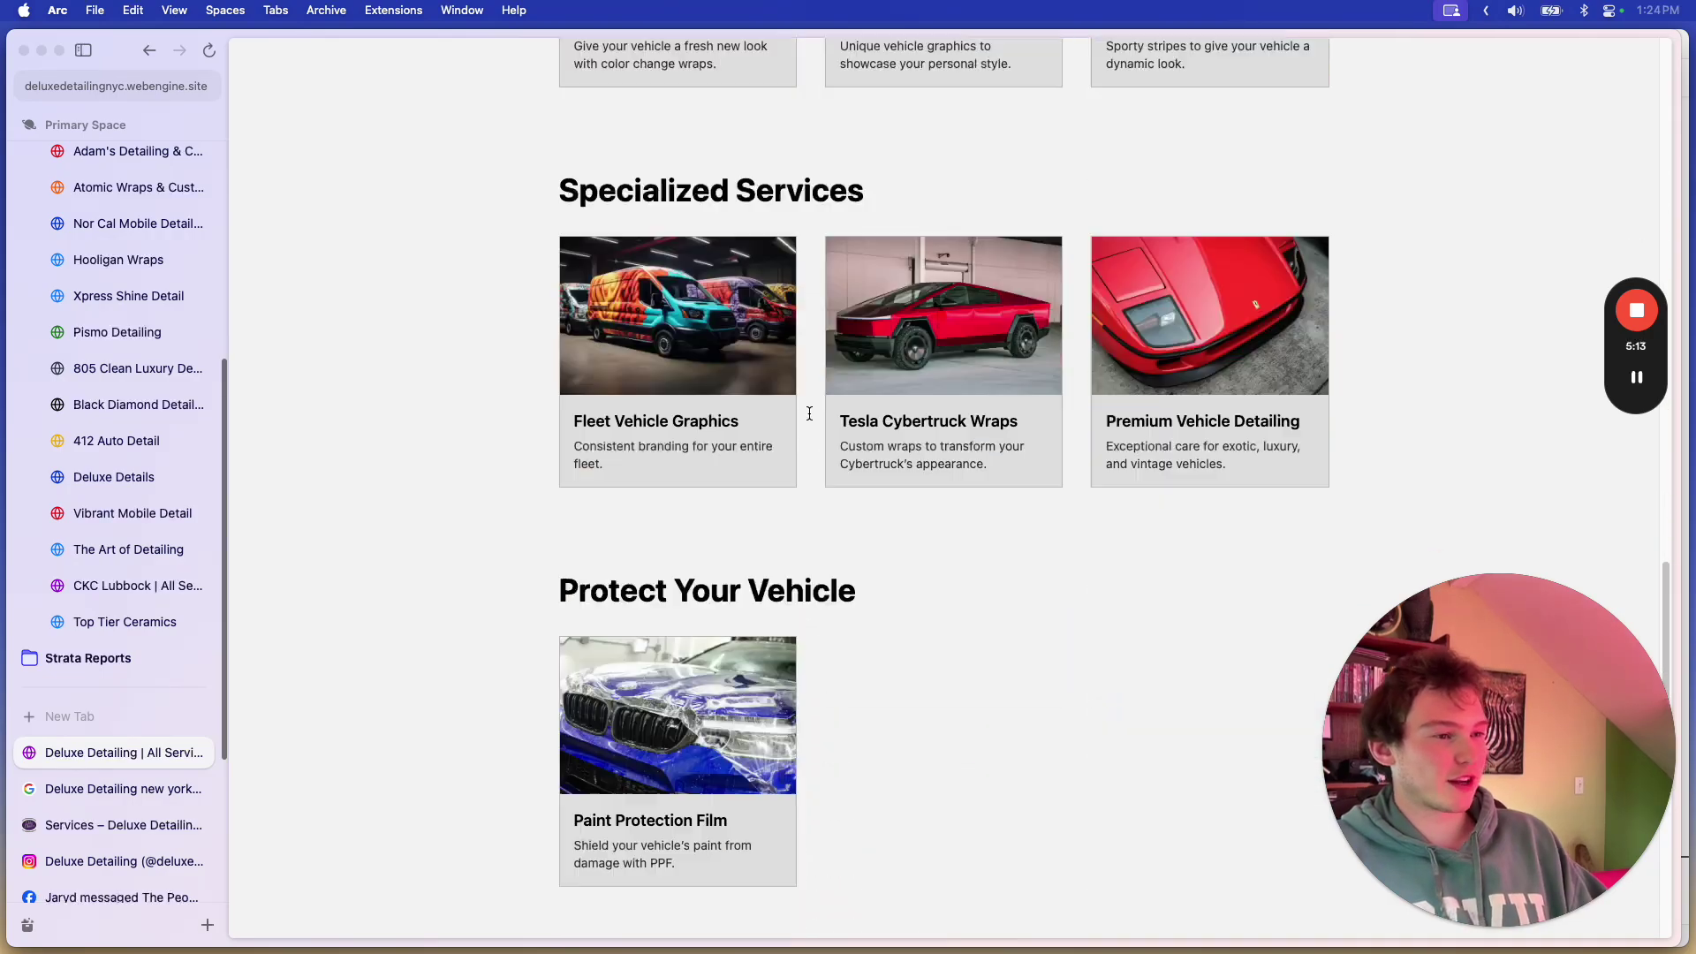
scroll(809, 414, "up", 5)
scroll(808, 413, "down", 3)
scroll(808, 414, "down", 2)
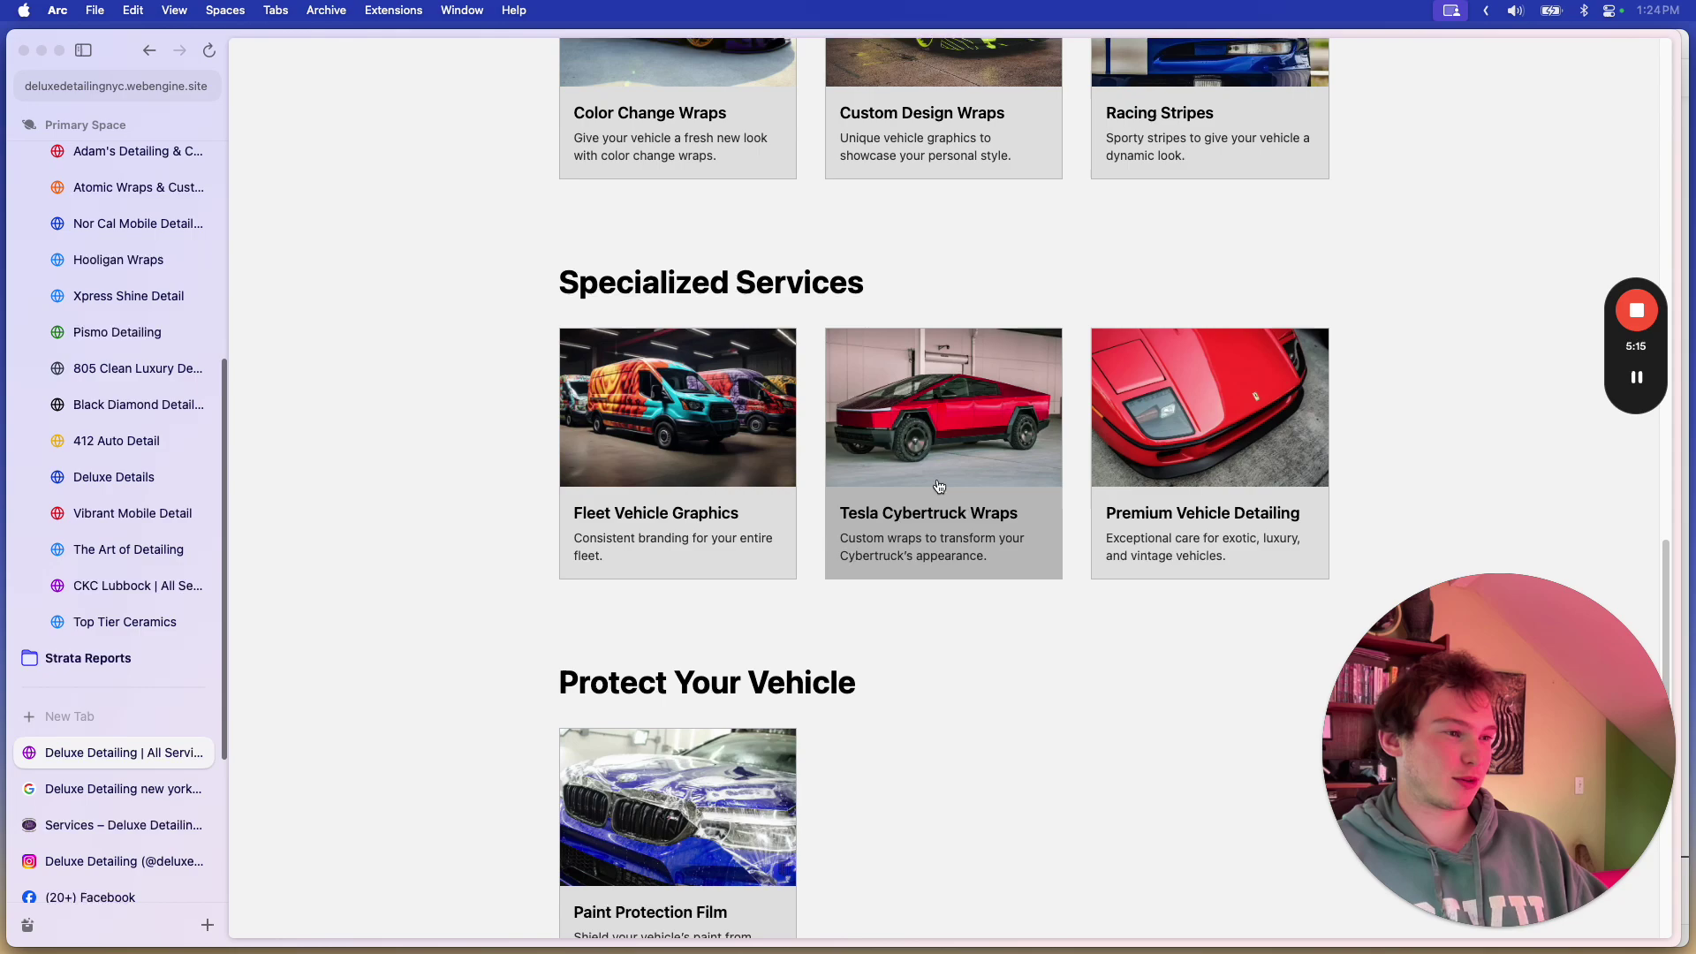
scroll(820, 449, "up", 5)
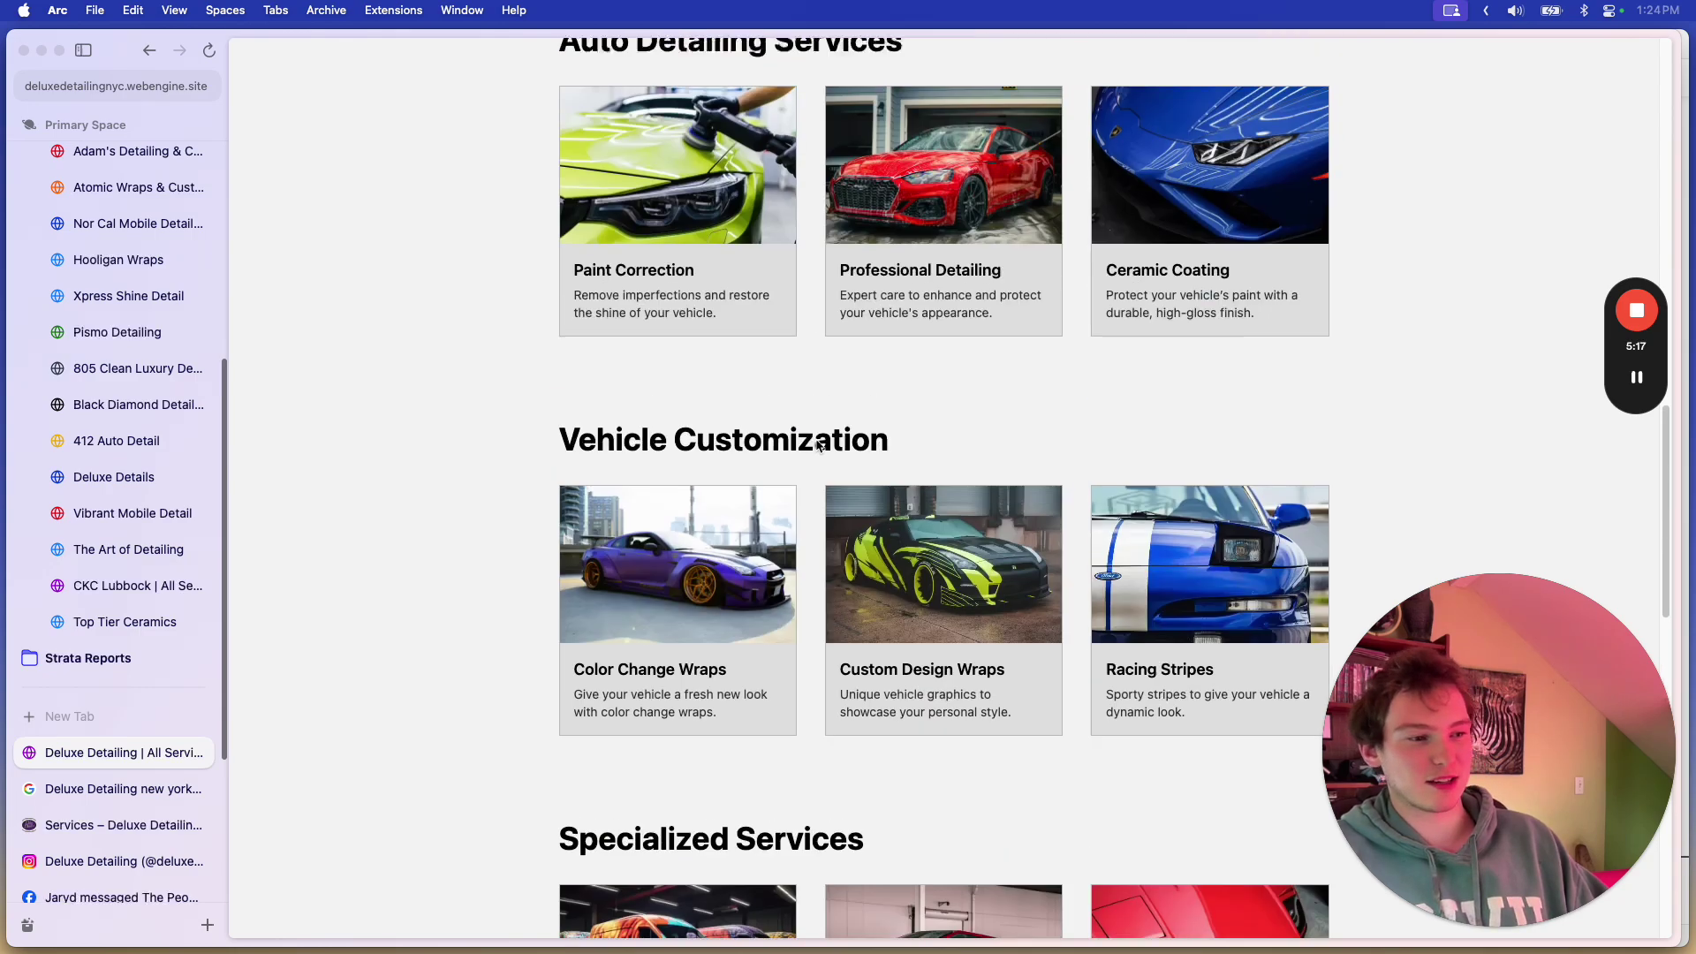
scroll(820, 448, "up", 4)
scroll(812, 449, "down", 12)
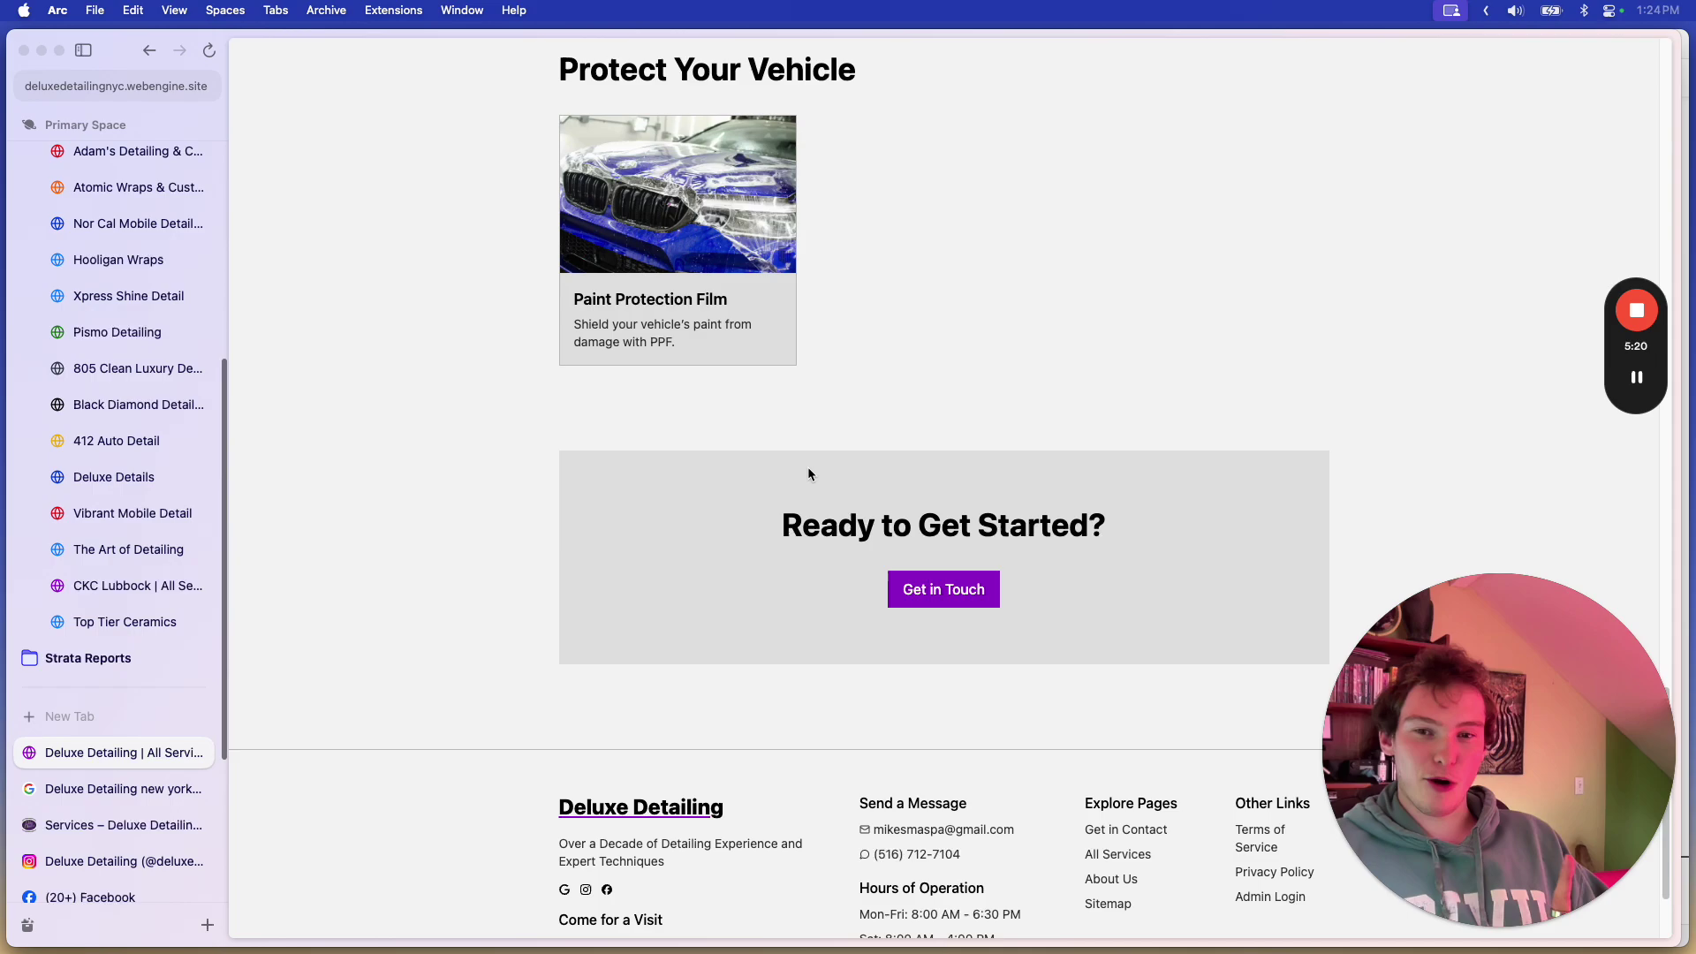
scroll(806, 466, "up", 1)
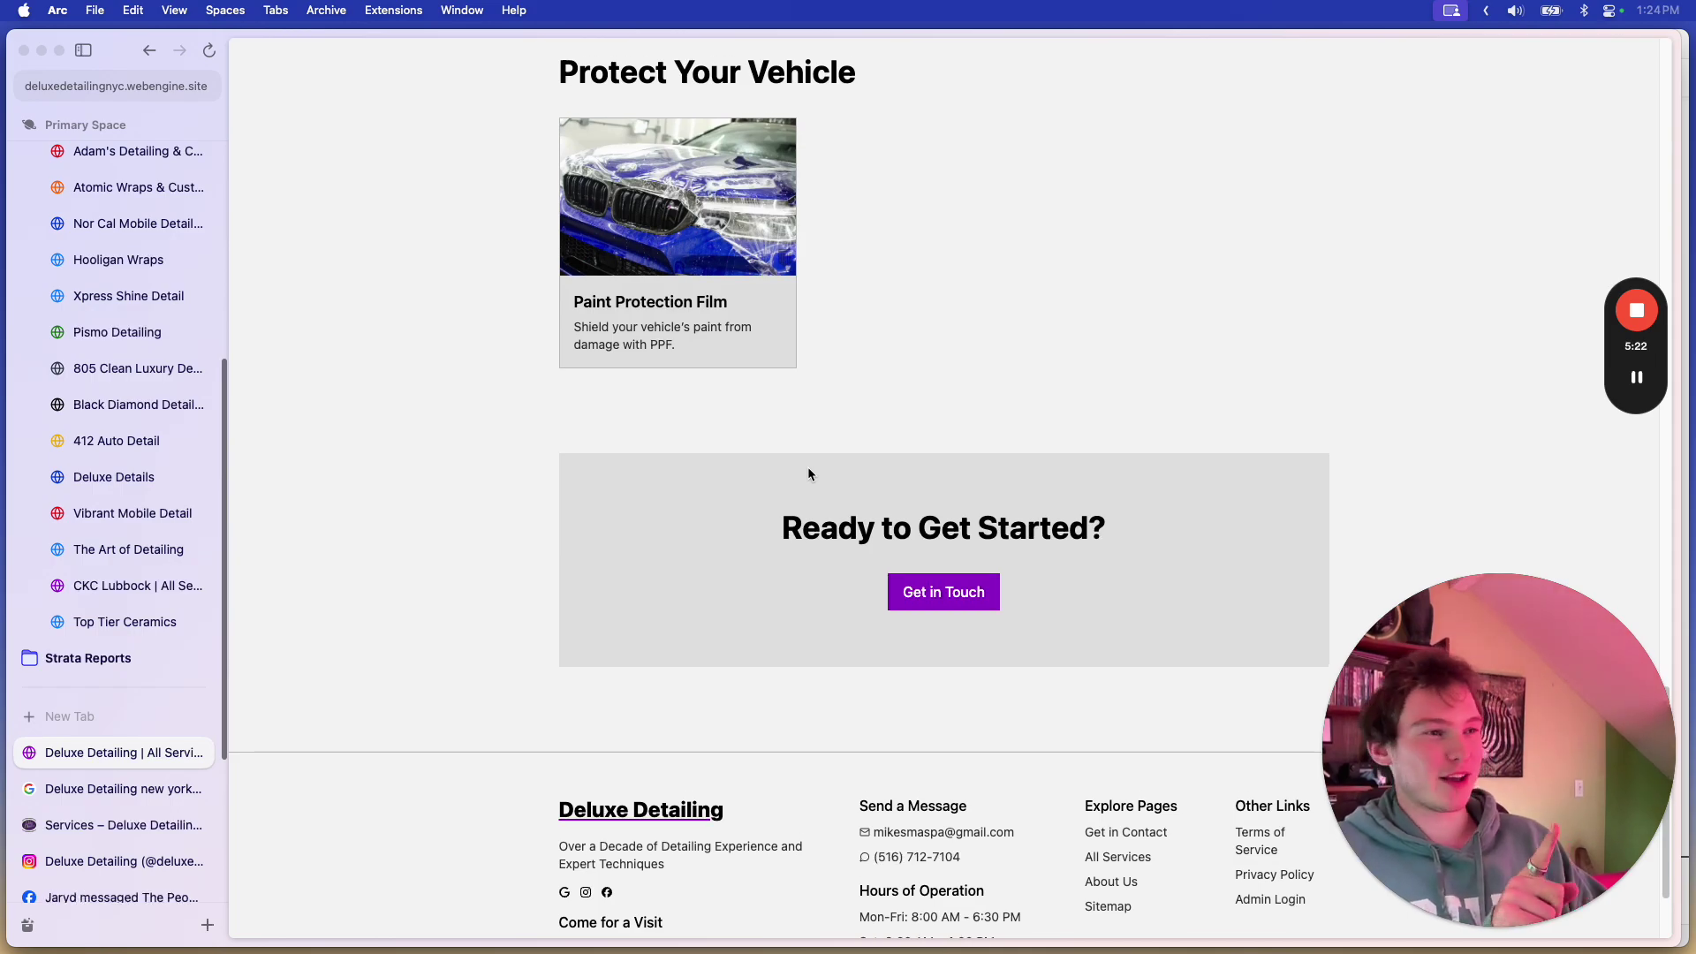
scroll(806, 466, "up", 15)
scroll(807, 470, "down", 8)
scroll(807, 469, "down", 8)
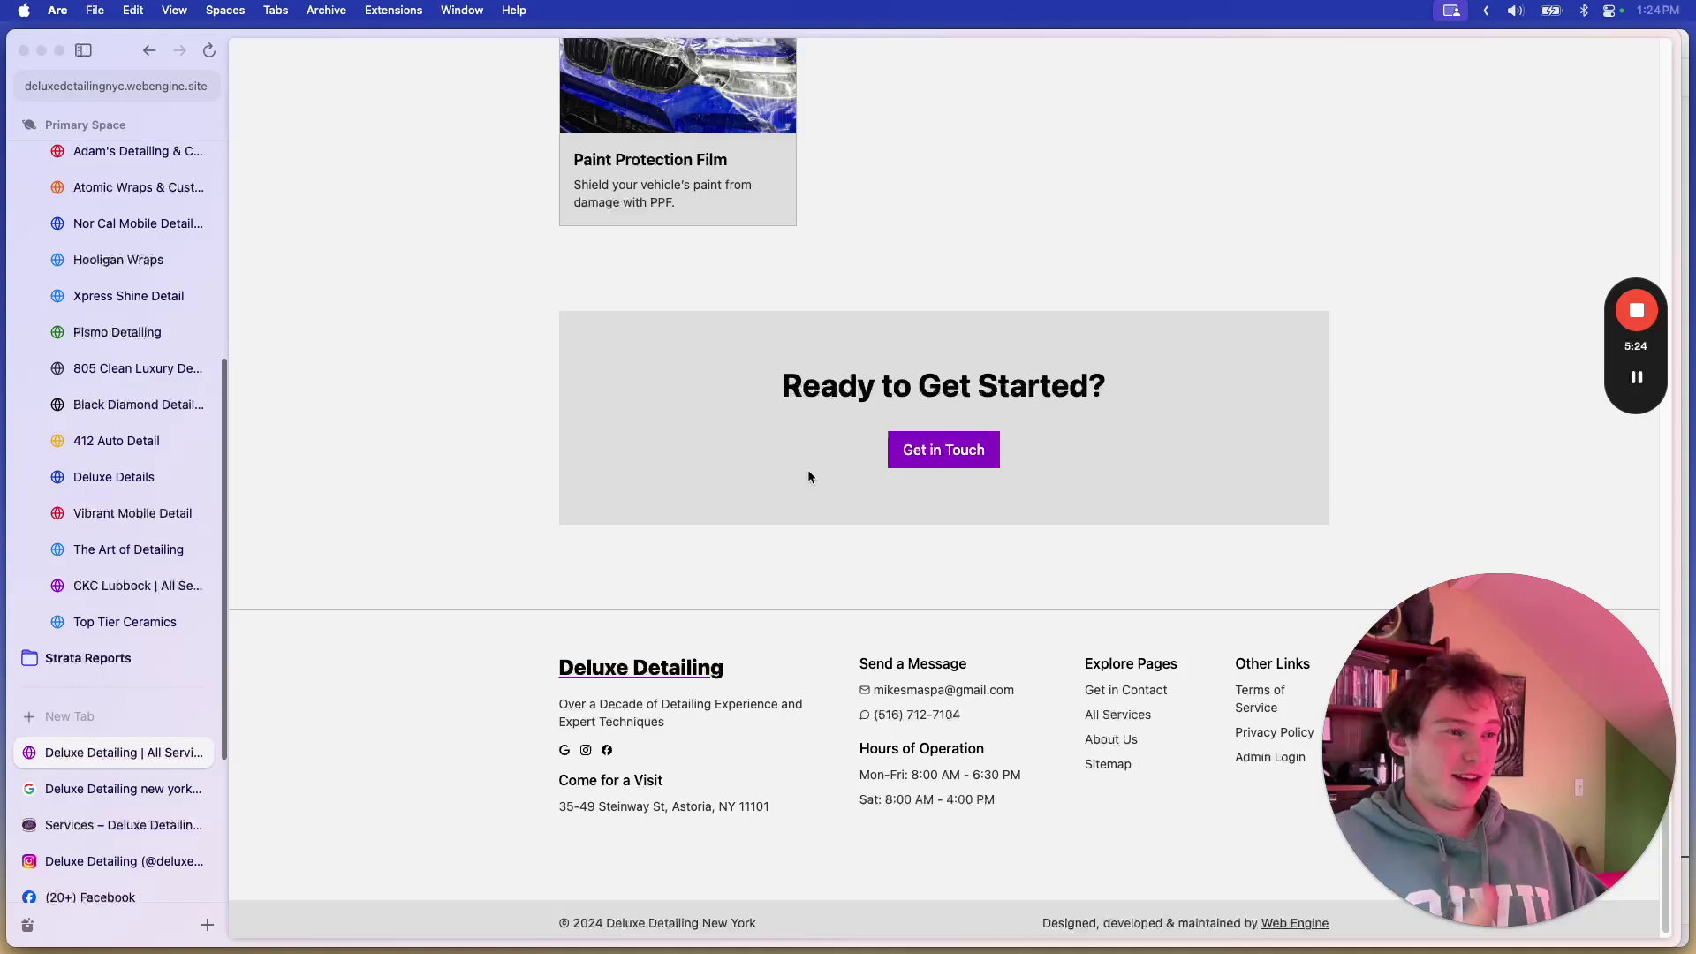
left_click(975, 915)
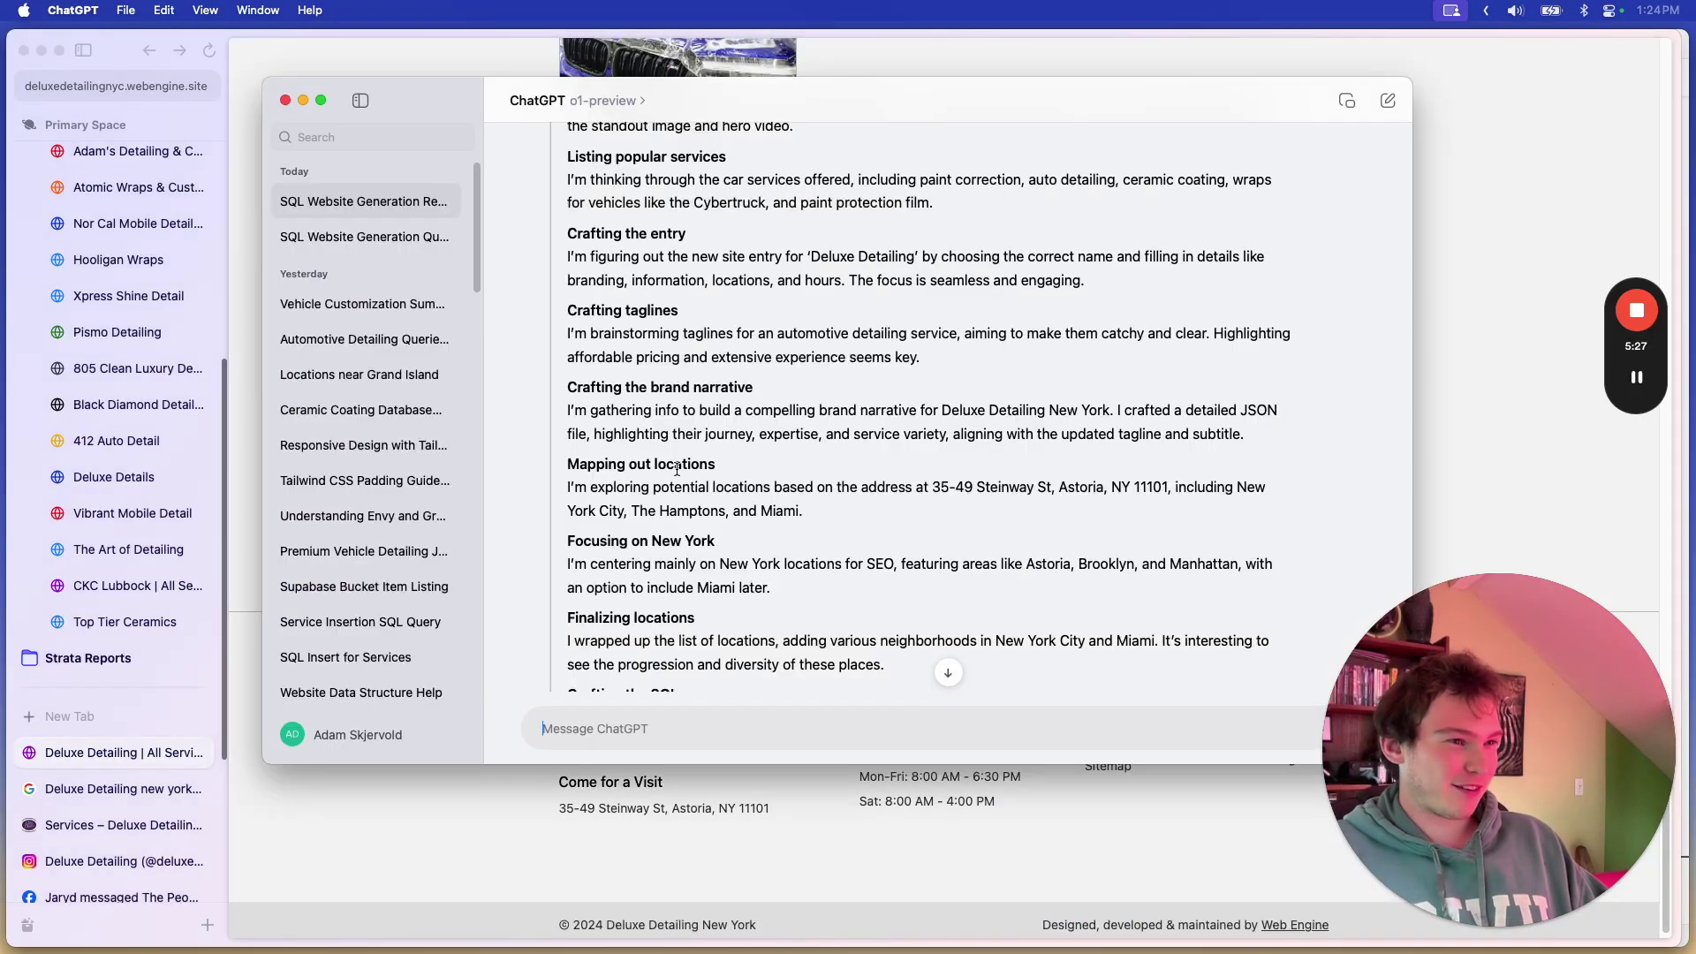
scroll(677, 470, "up", 3)
scroll(678, 470, "down", 15)
scroll(780, 422, "down", 10)
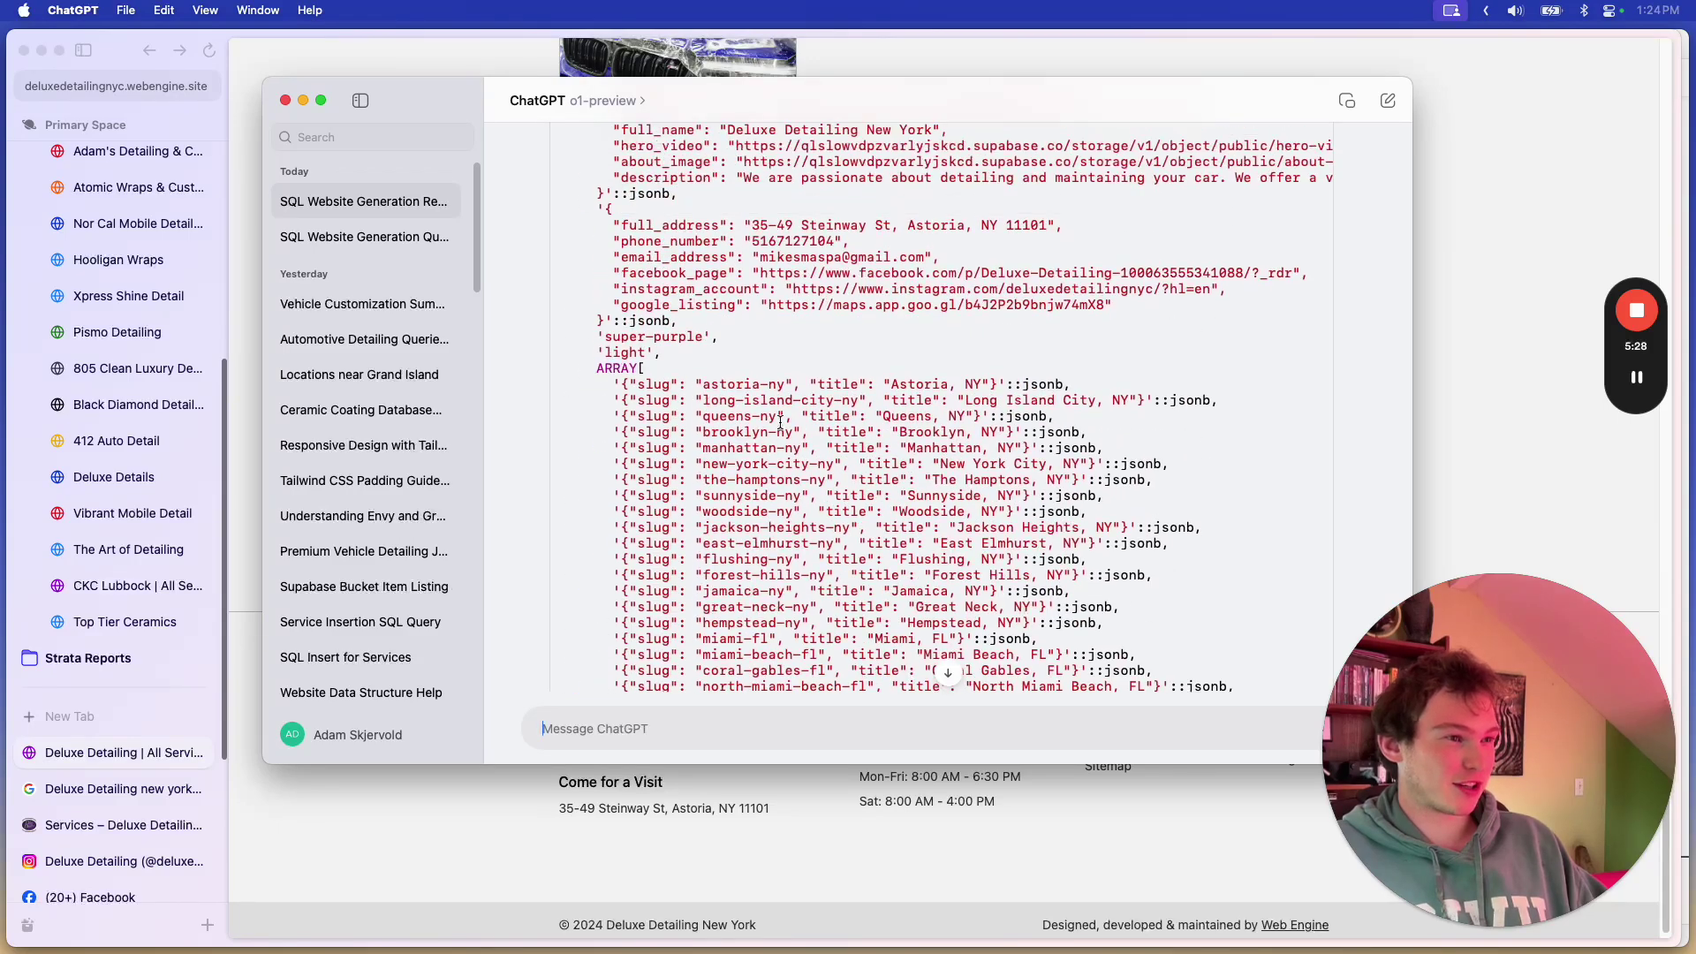
scroll(779, 421, "down", 2)
left_click_drag(1085, 628, 637, 295)
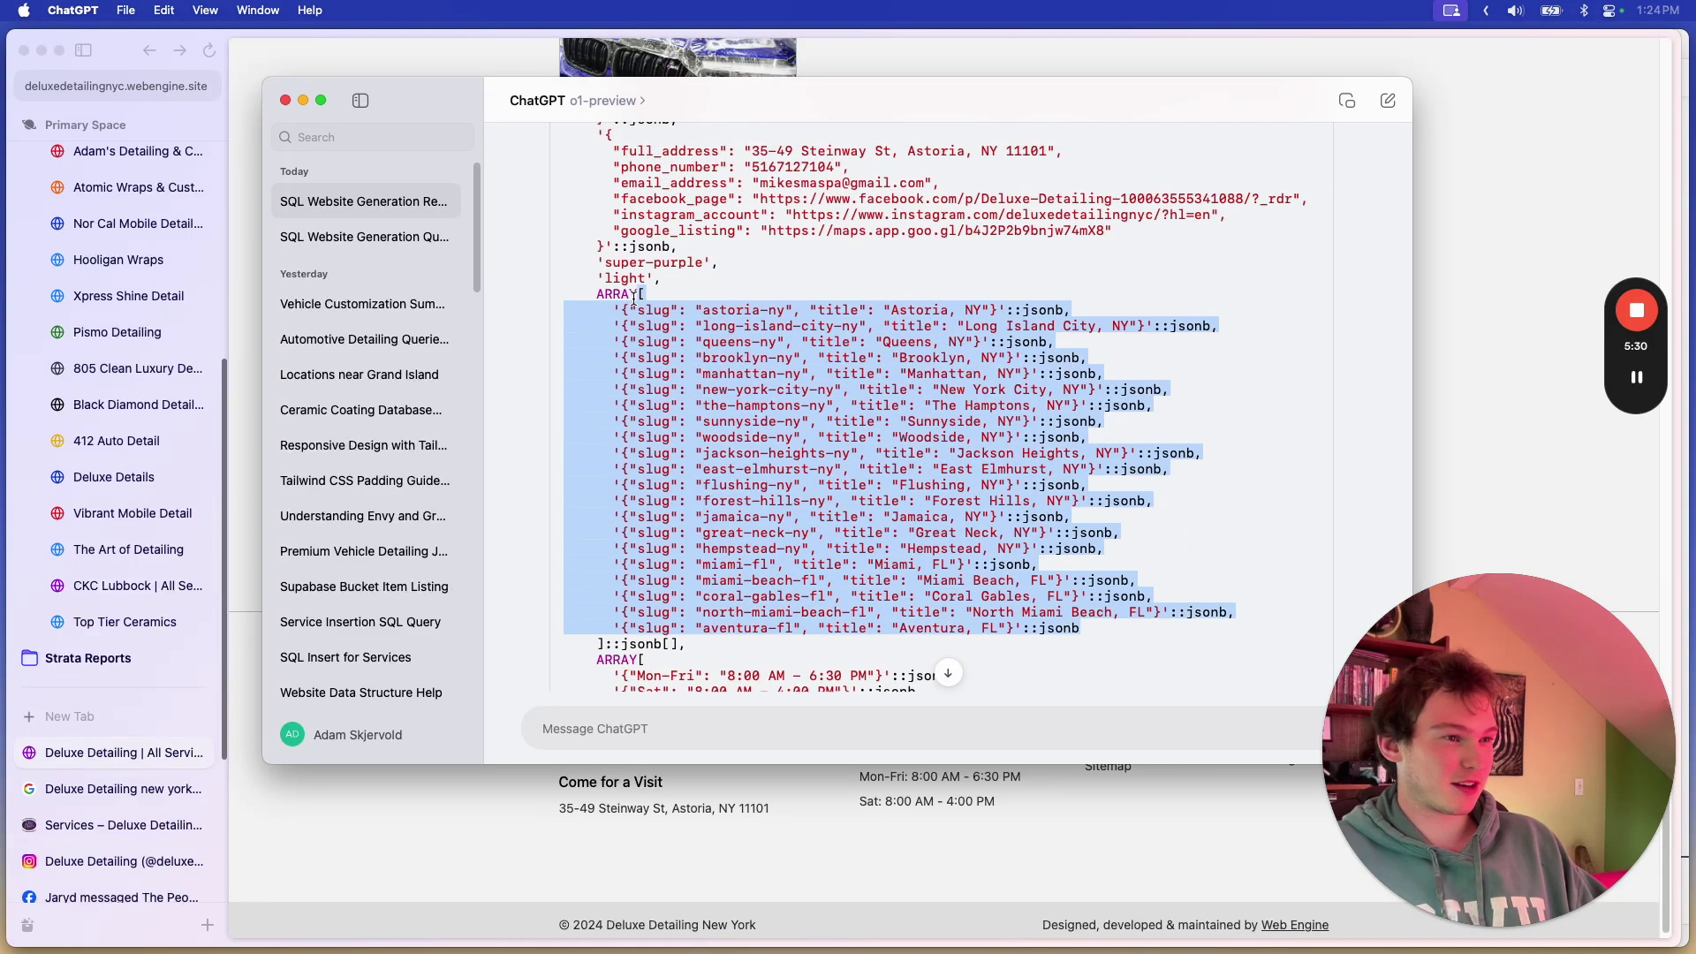
left_click(738, 336)
key("Escape")
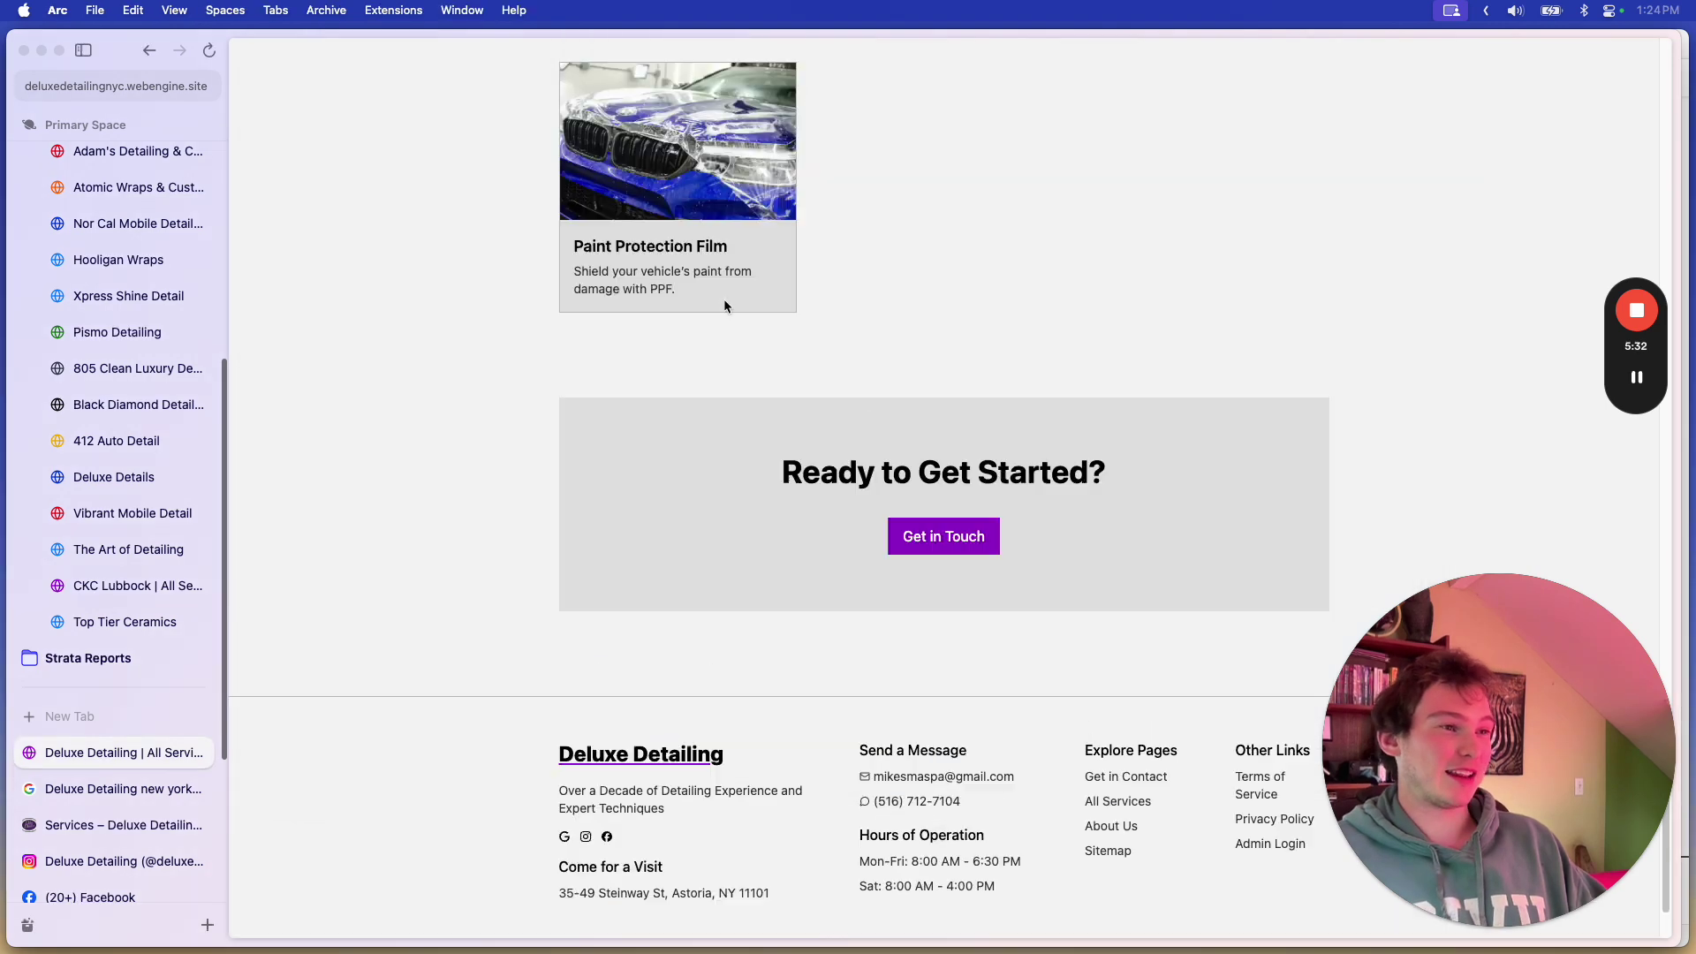
scroll(848, 477, "up", 5)
scroll(848, 477, "down", 5)
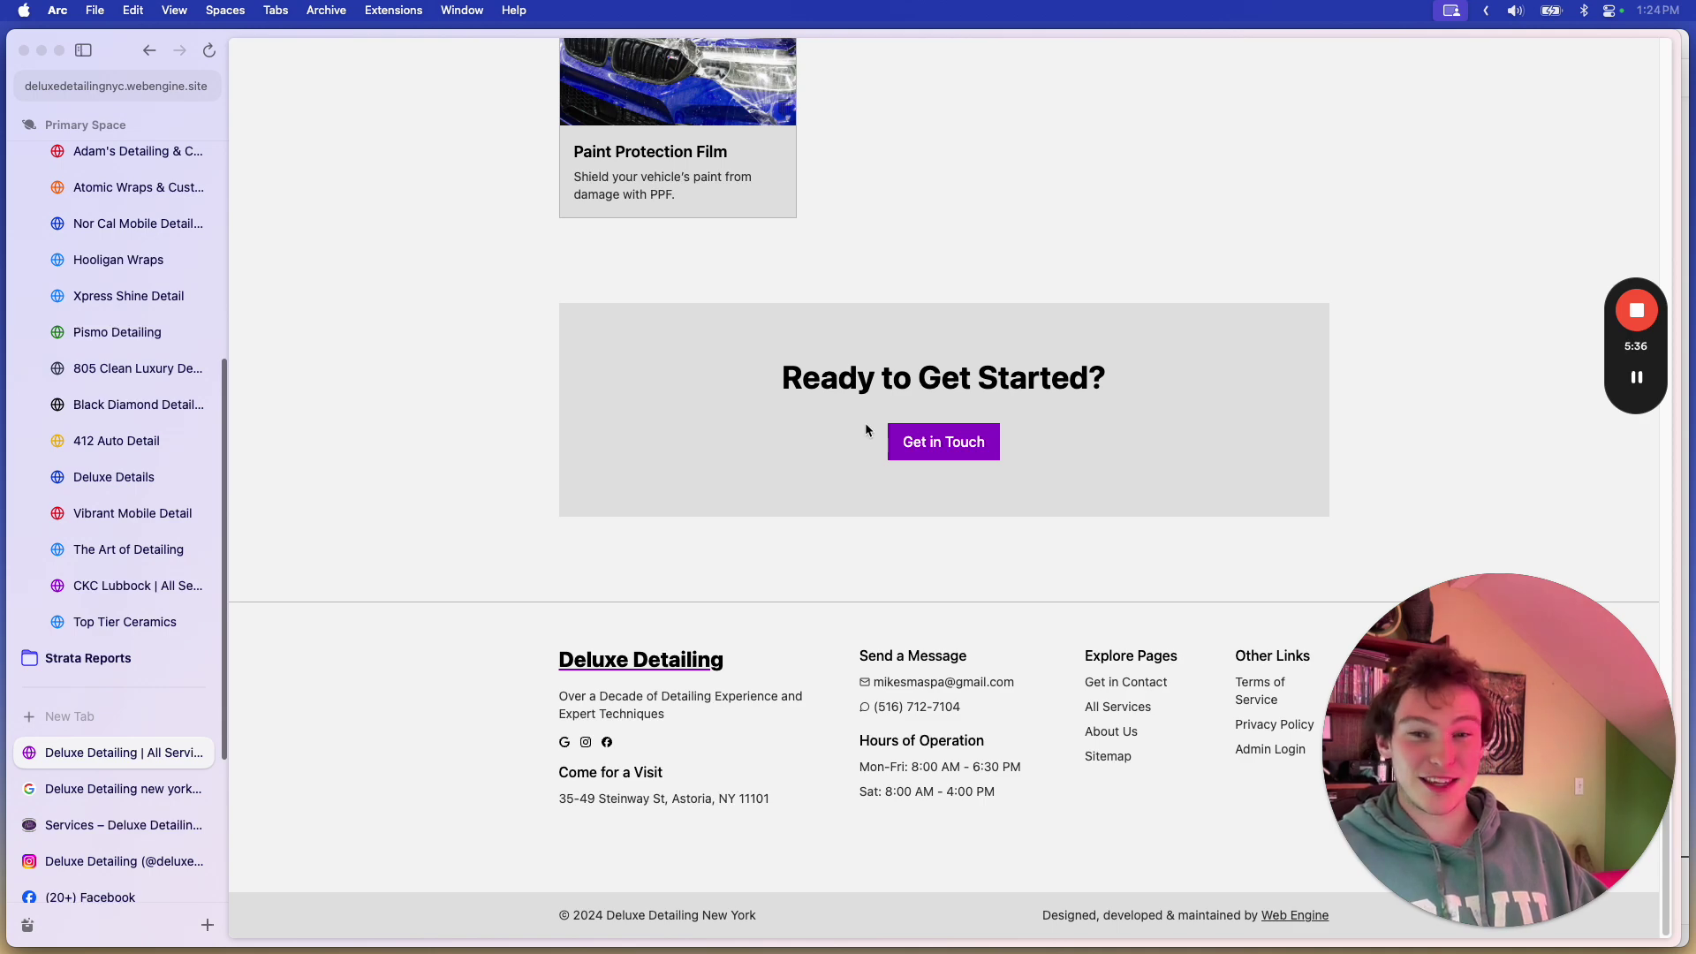
key("super+bracketleft")
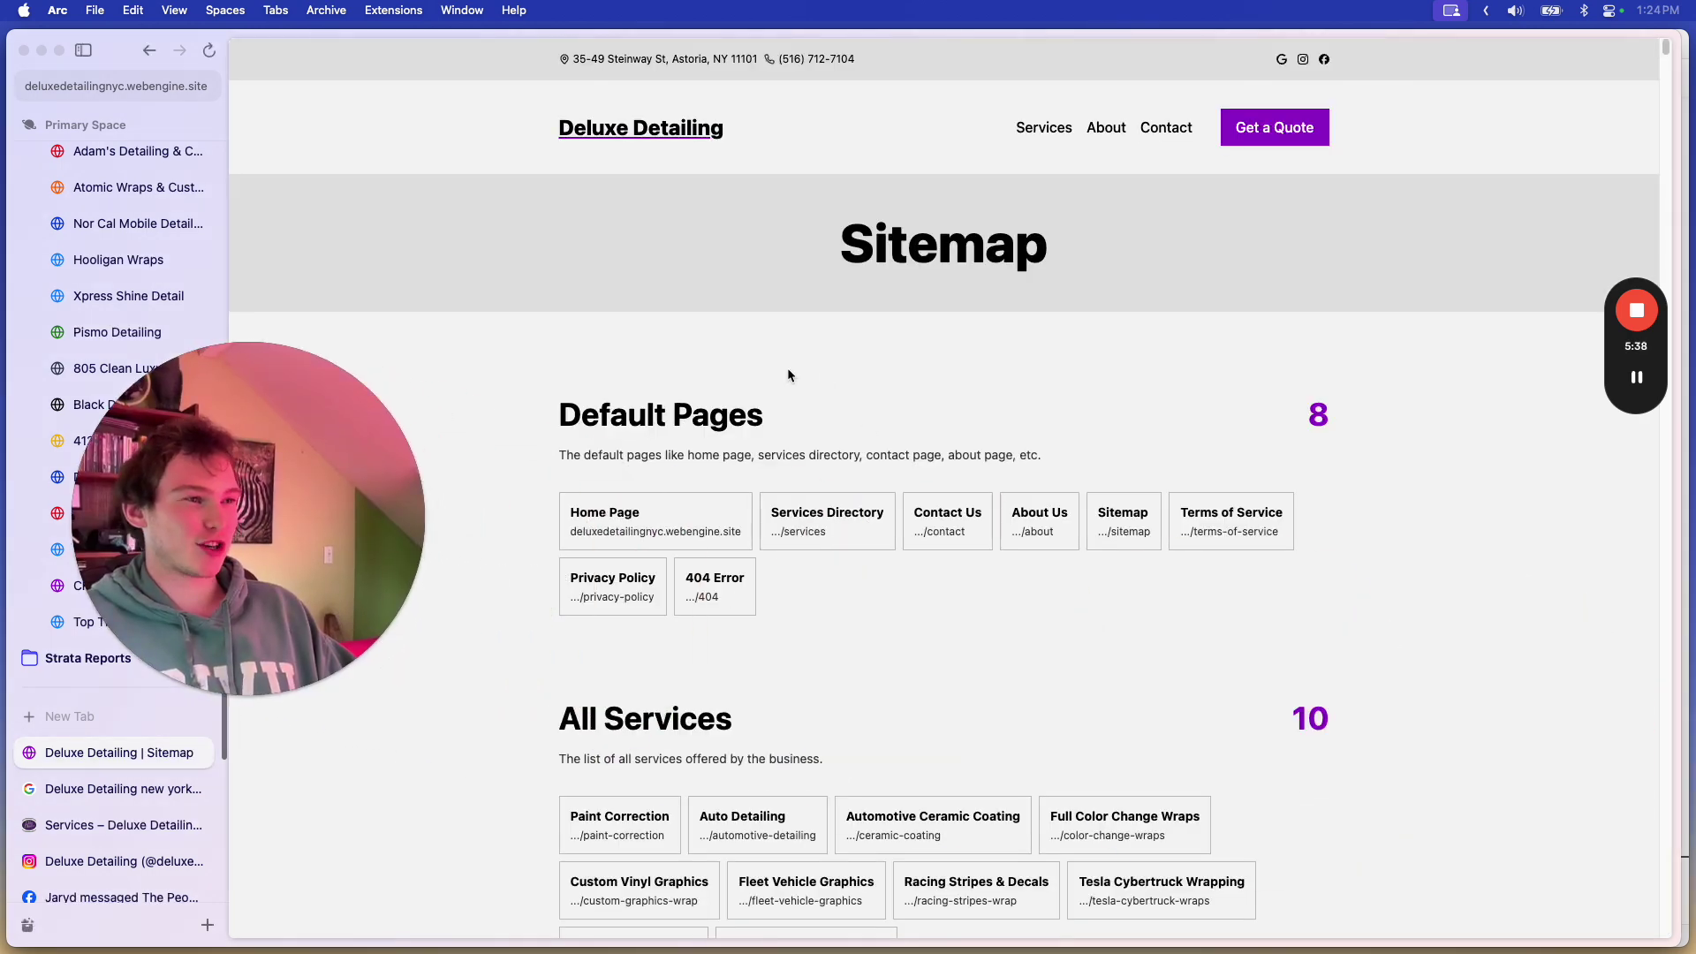
mouse_move(1667, 53)
left_mouse_down()
mouse_move(1673, 90)
mouse_move(1667, 51)
left_mouse_up()
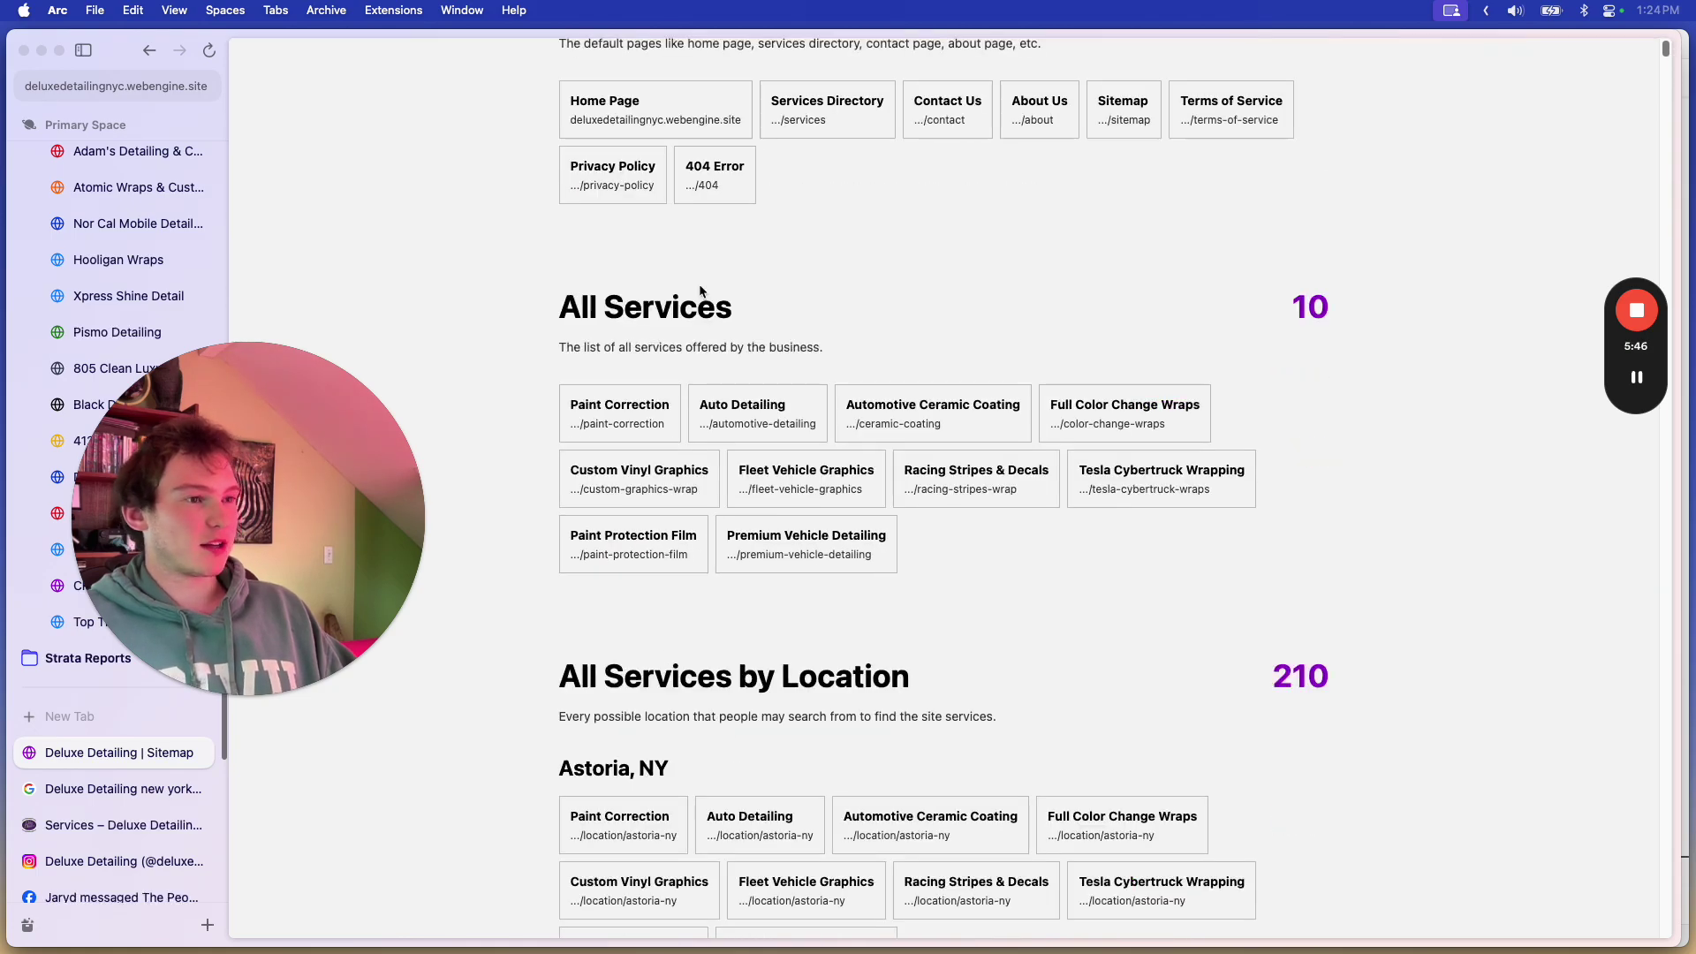
scroll(676, 306, "down", 5)
scroll(951, 327, "down", 2)
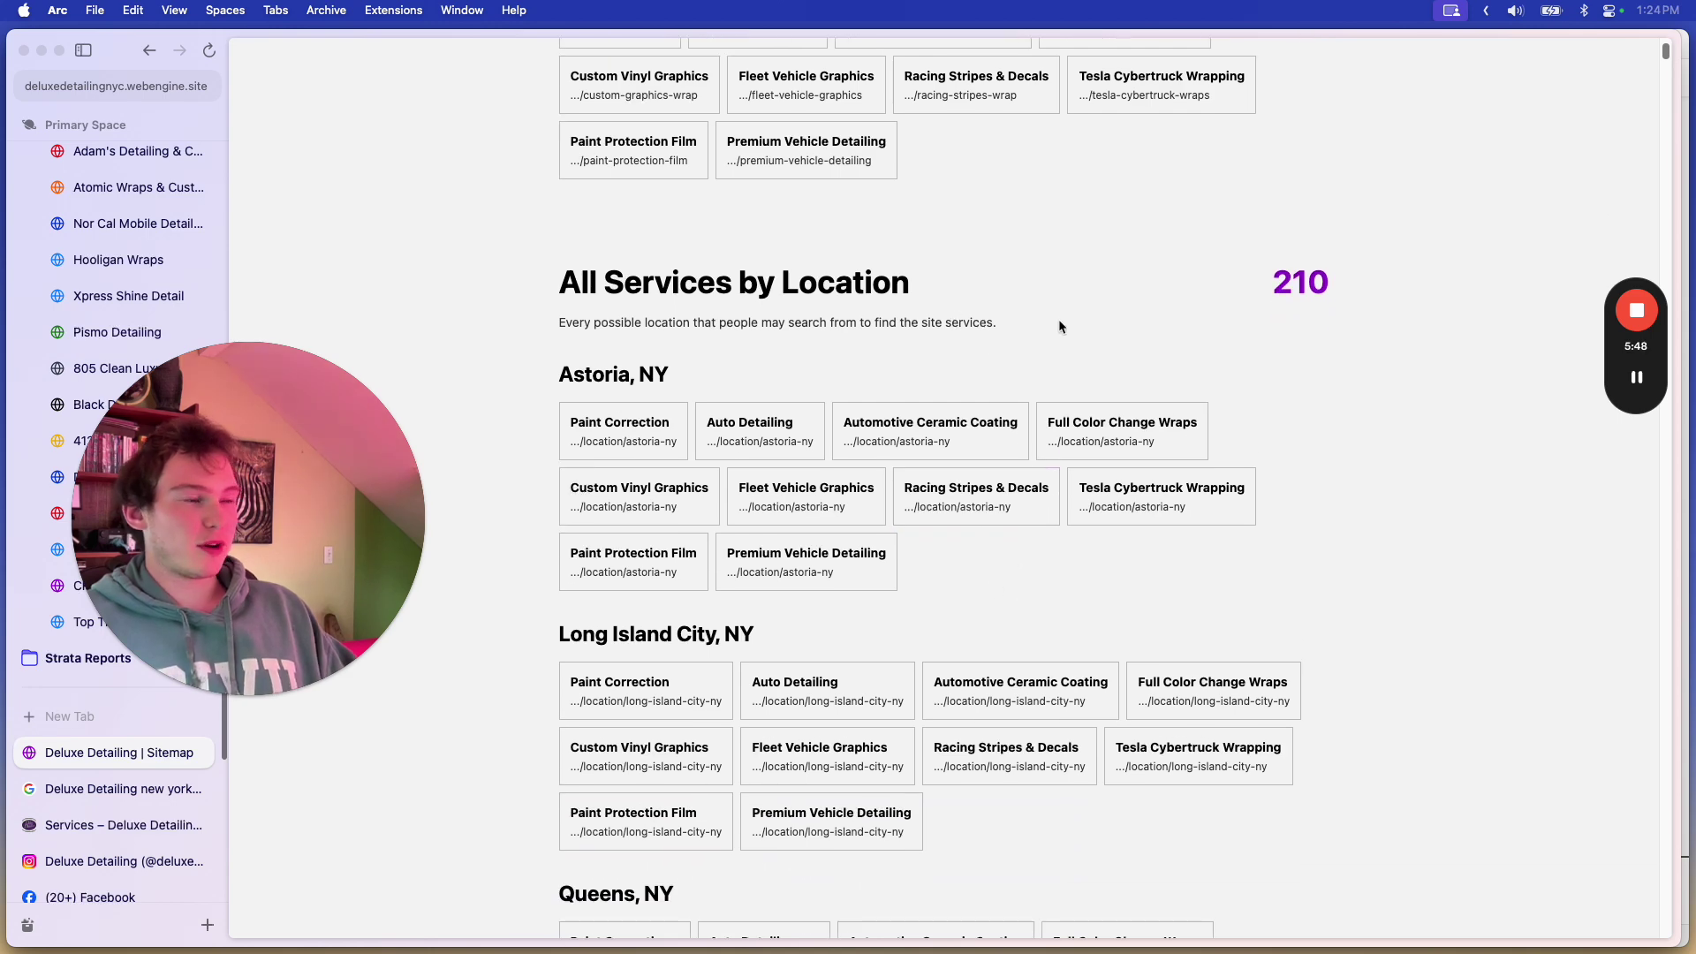
scroll(1029, 359, "down", 3)
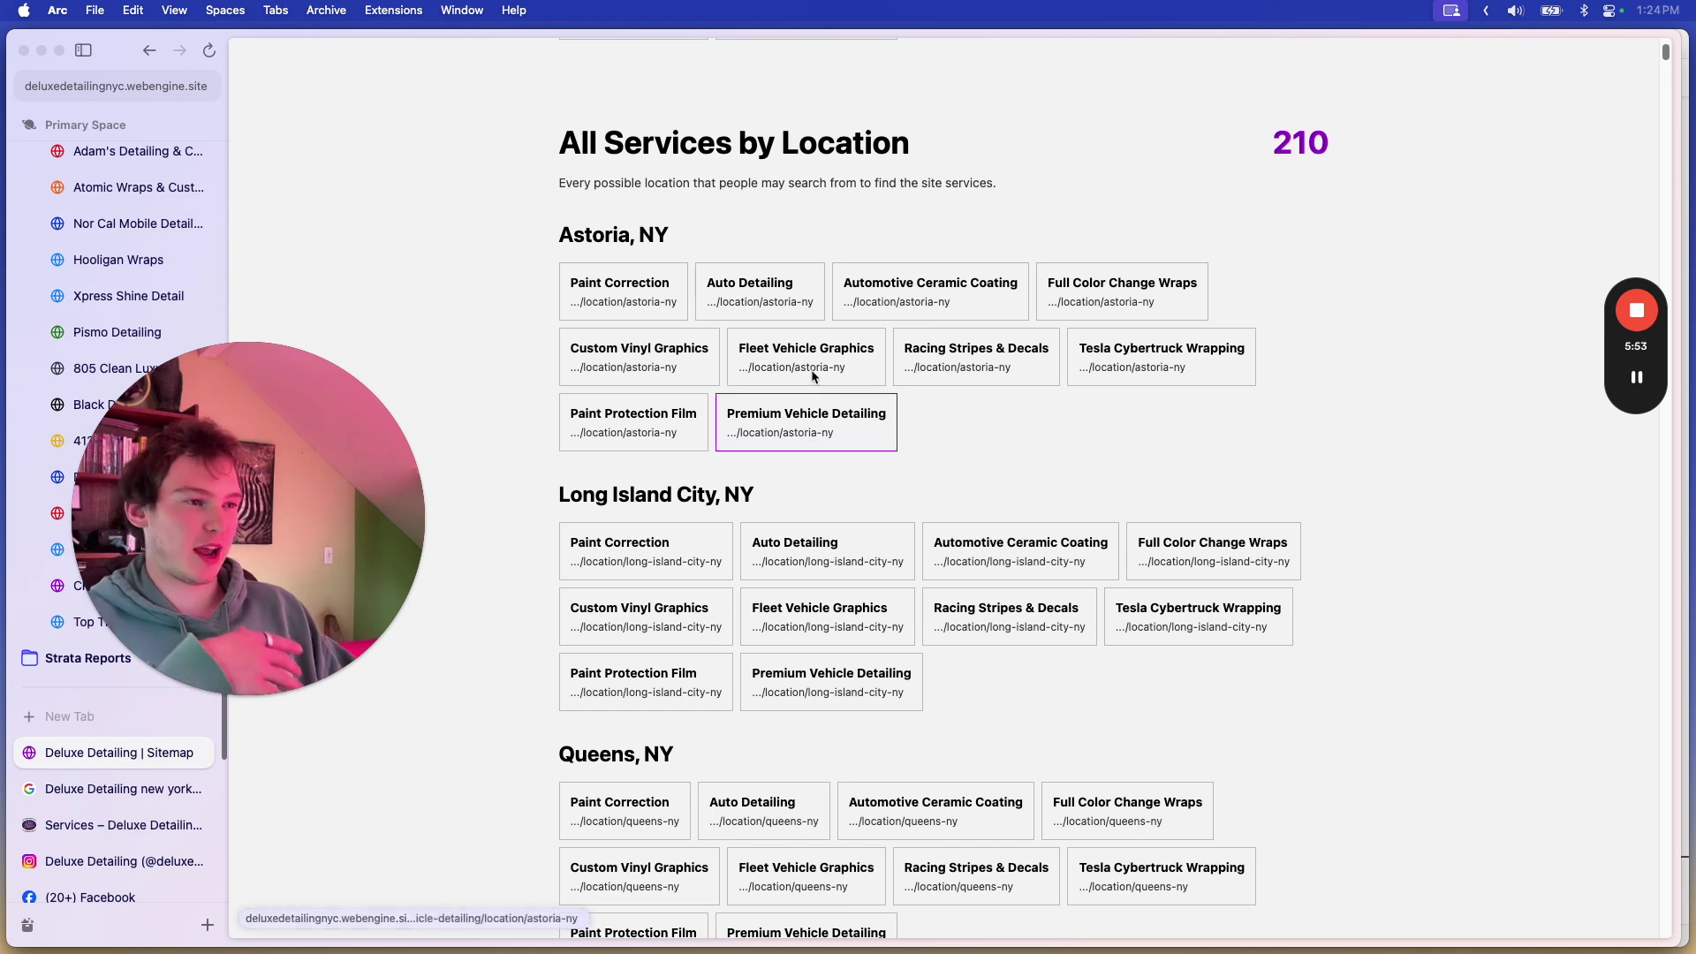
Step: Visit the Astoria, NY Auto Detailing page, inspect its URL, and return to the sitemap
left_click(749, 291)
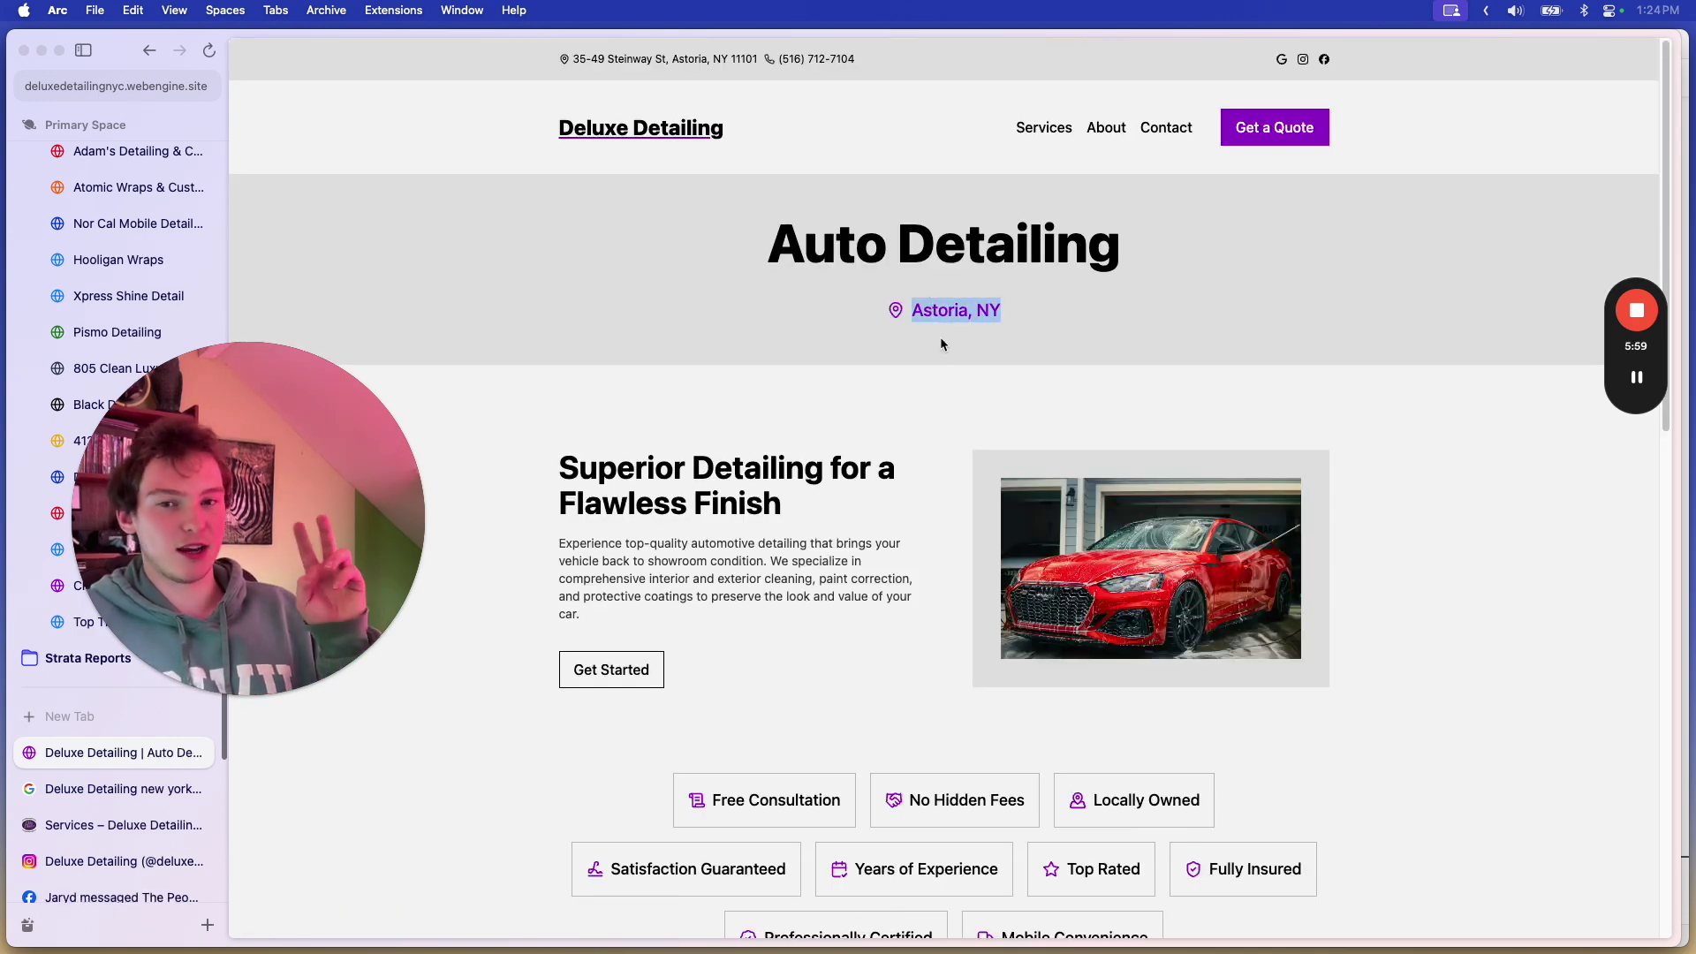
key("super+l")
key("Right")
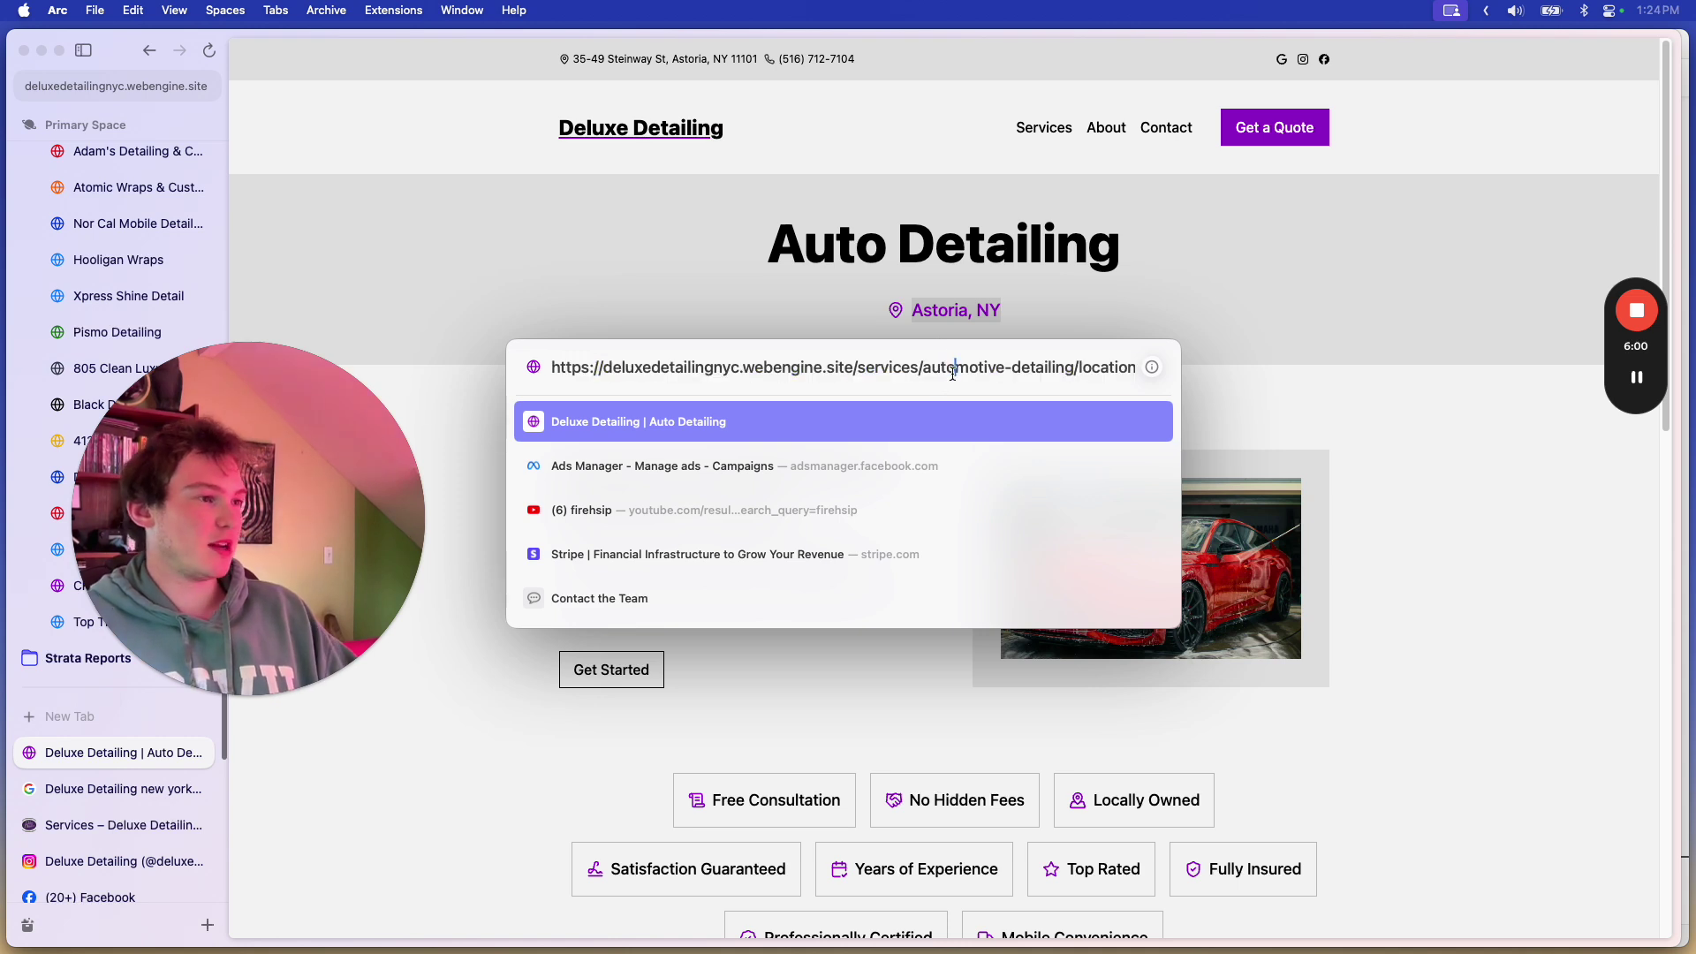
key("Escape")
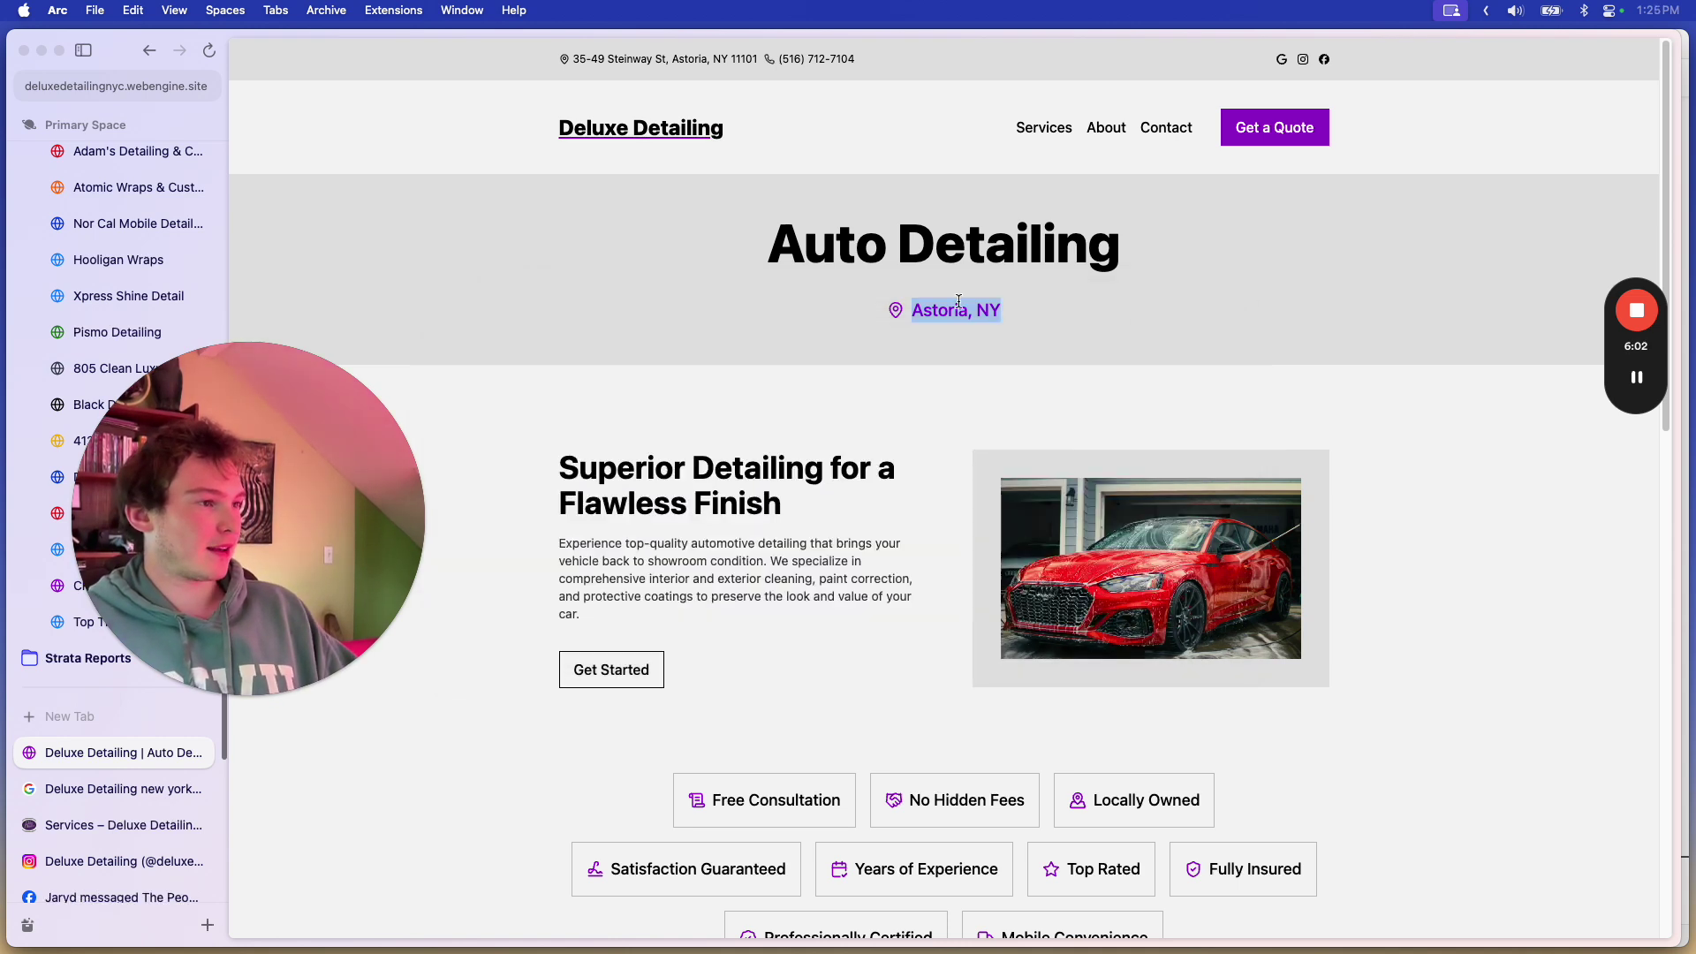
key("super+bracketleft")
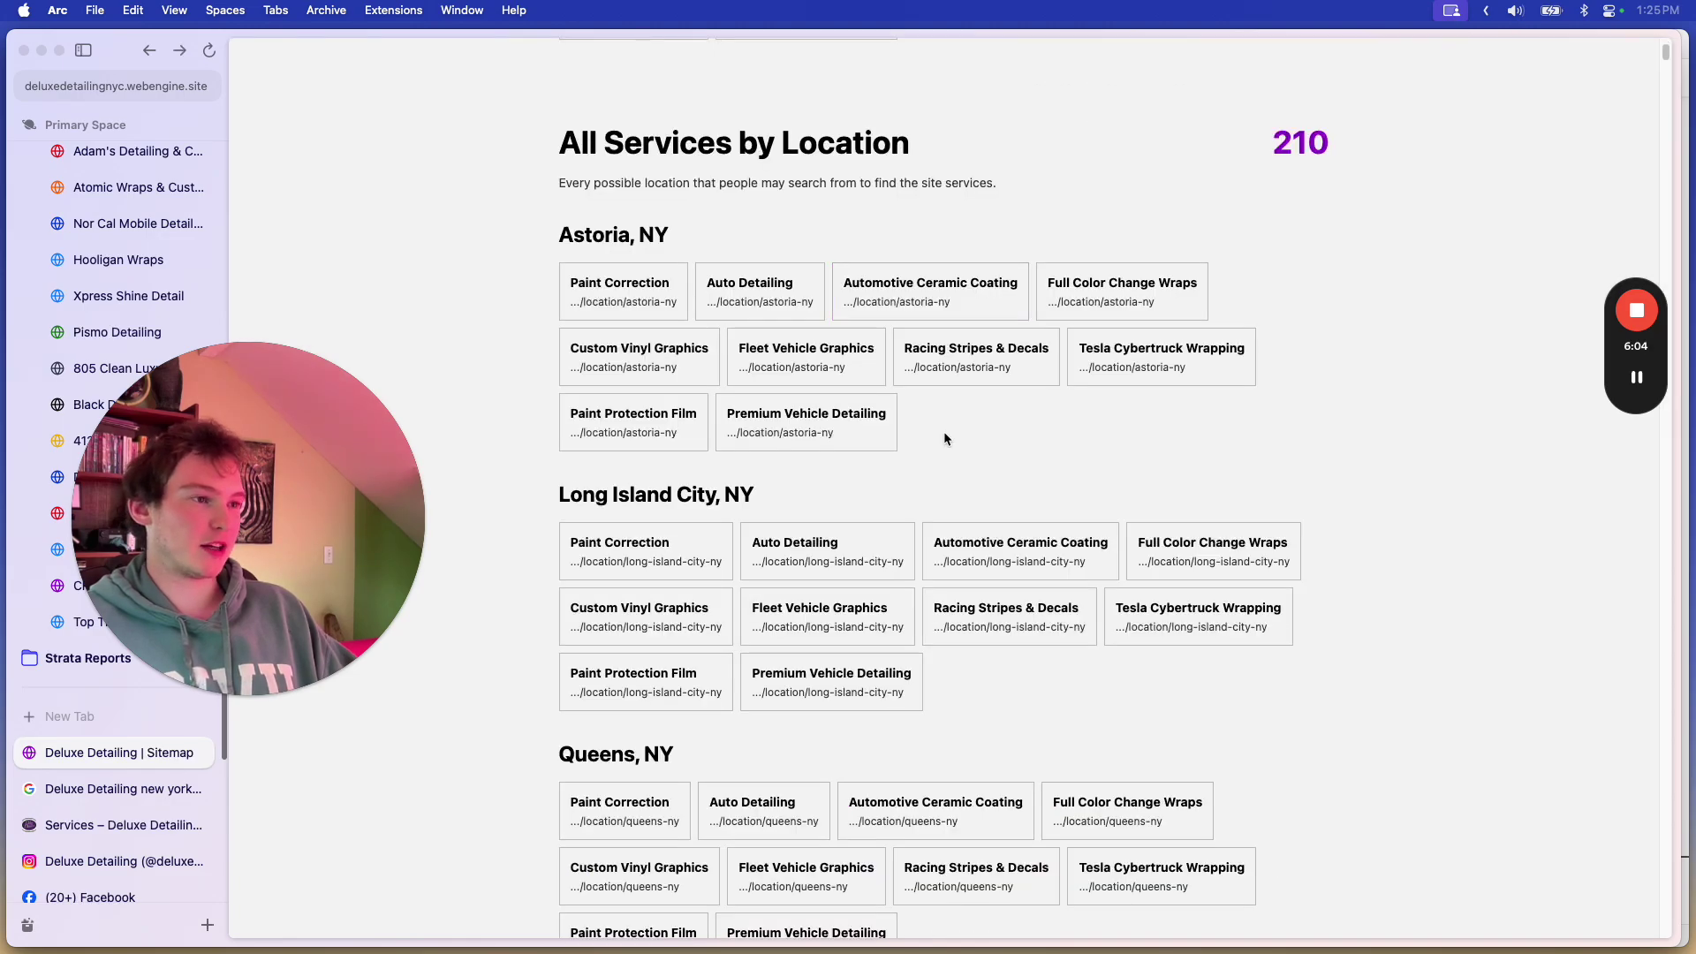
scroll(946, 435, "down", 10)
scroll(946, 435, "down", 10)
scroll(1325, 366, "down", 8)
left_click_drag(1667, 78, 1663, 943)
double_click(895, 296)
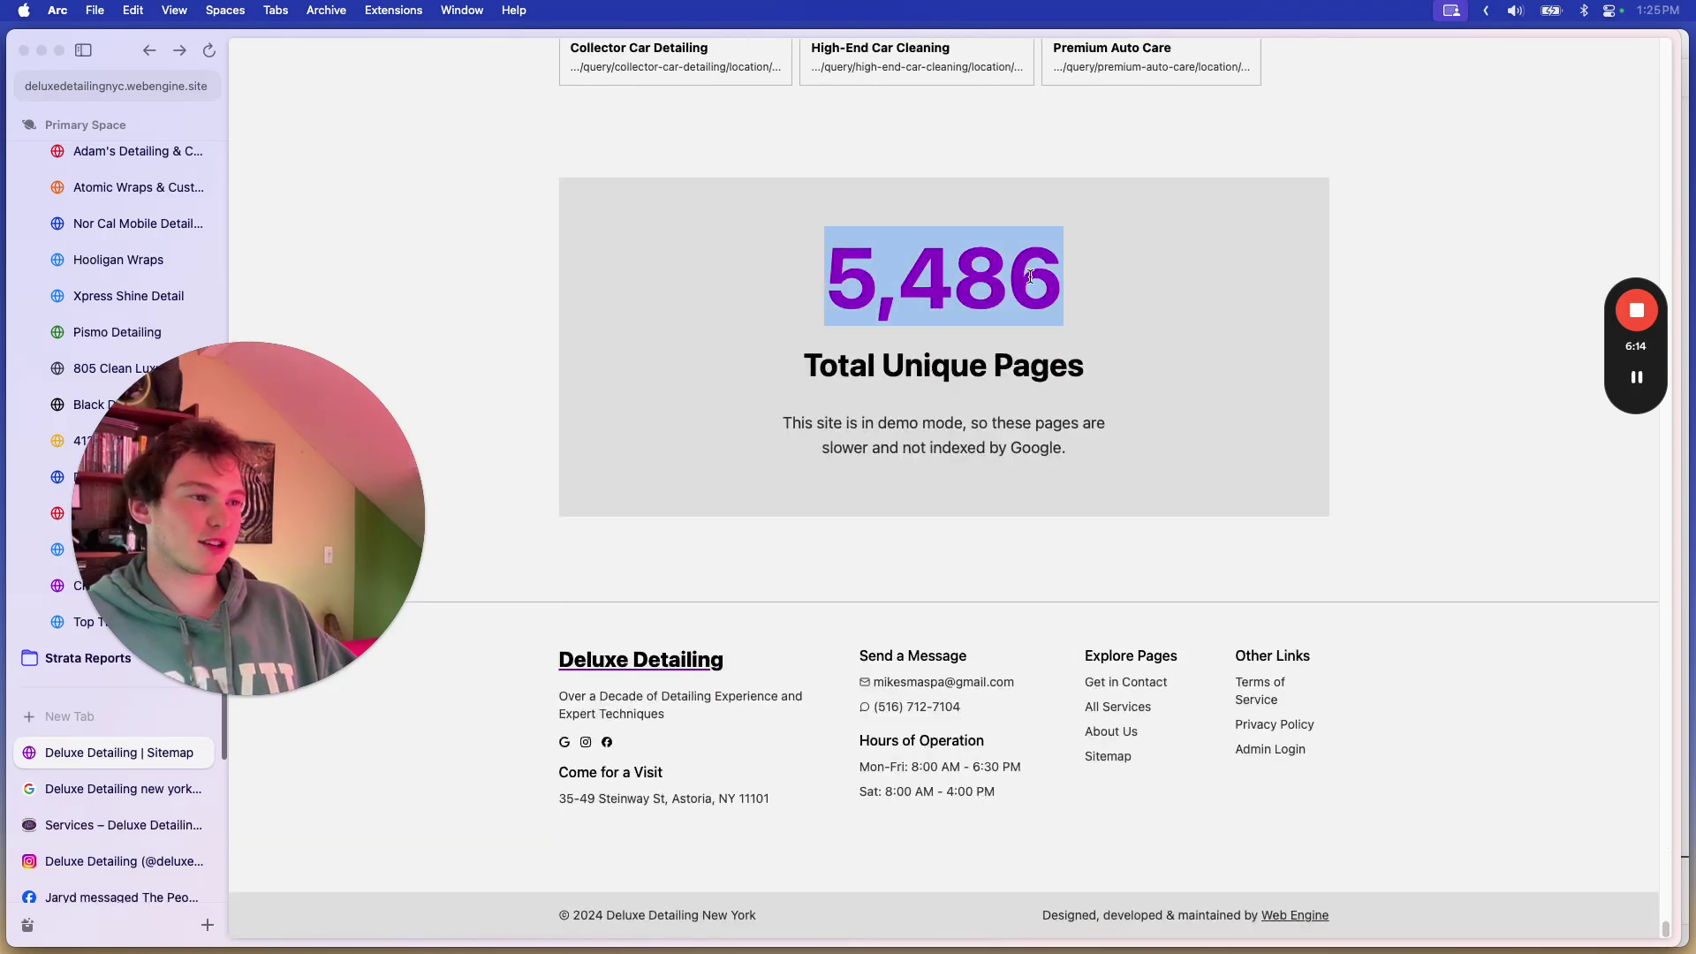
left_click(1031, 277)
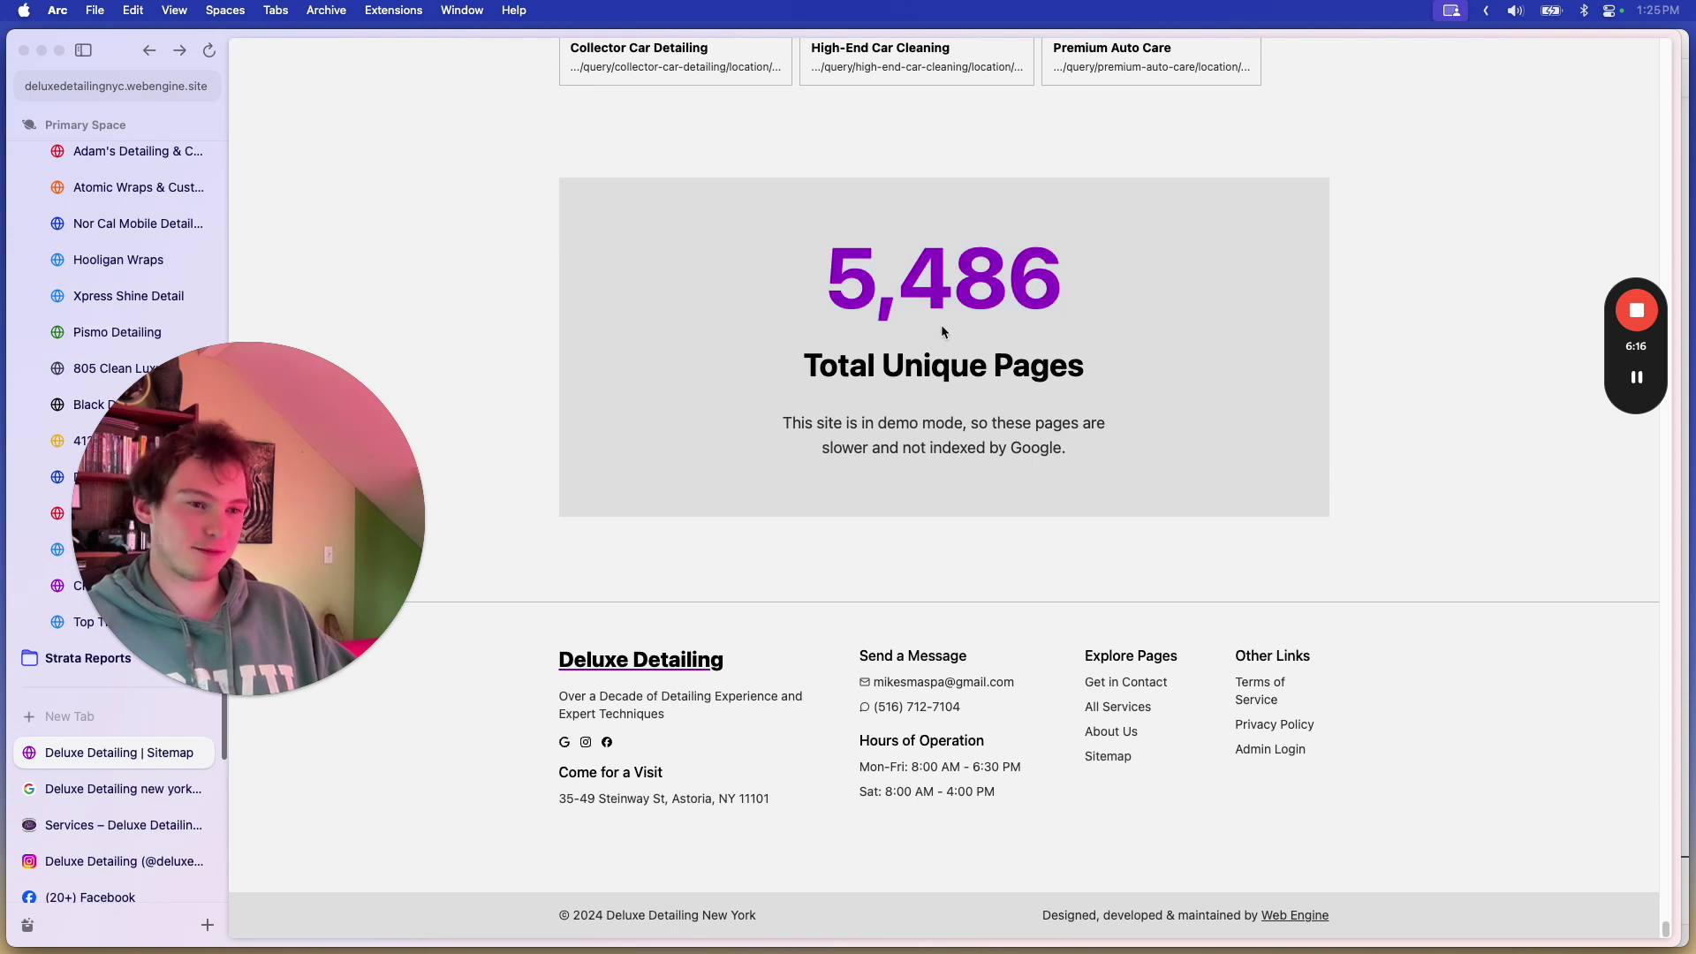